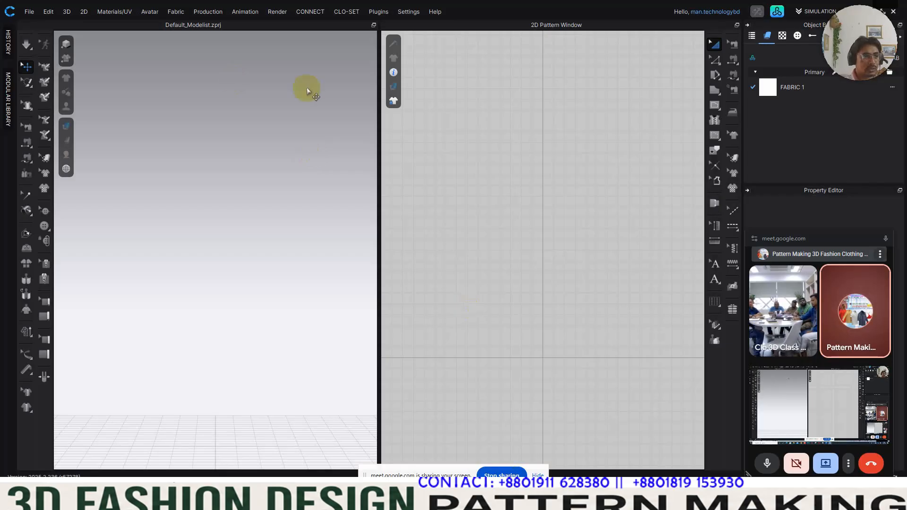
Step: Import the pattern file 514268.dxf into the current project using the Add load type and Auto Scale unit
{"action": "left_click", "coordinate": [31, 15]}
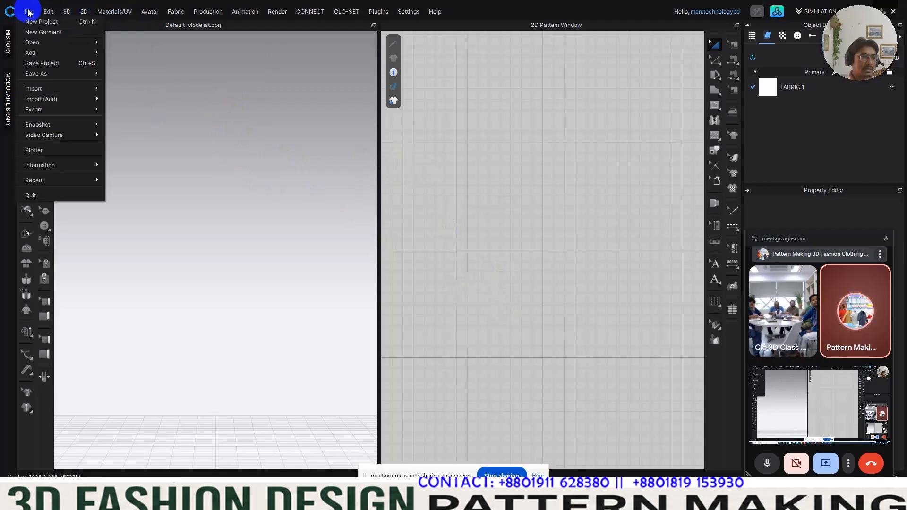
{"action": "mouse_move", "coordinate": [51, 90]}
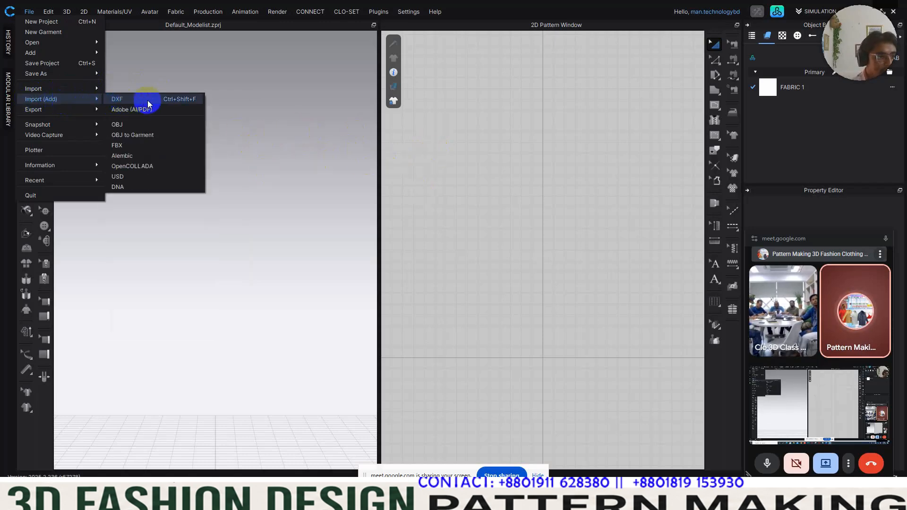
{"action": "left_click", "coordinate": [147, 100]}
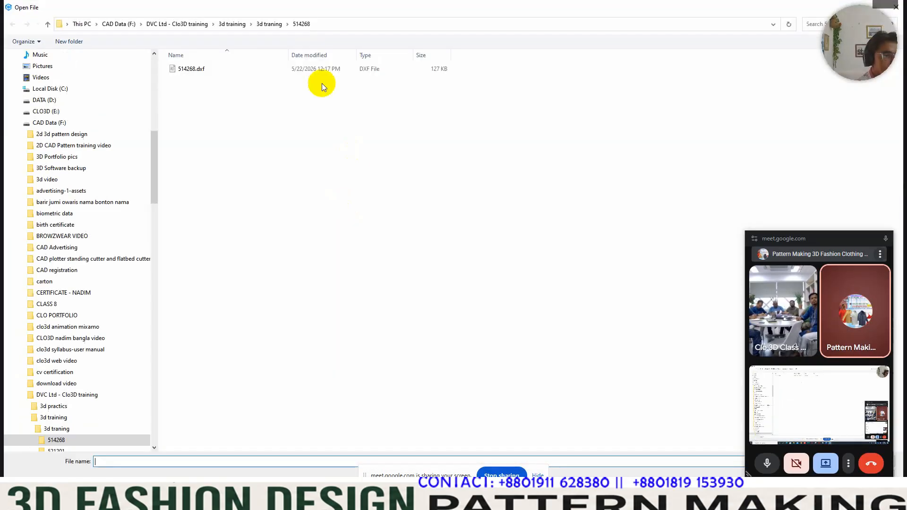
{"action": "left_click", "coordinate": [353, 24]}
{"action": "type", "text": "F:\\DVC Ltd - Clo3D training\\3d training\\3d traning\\514268"}
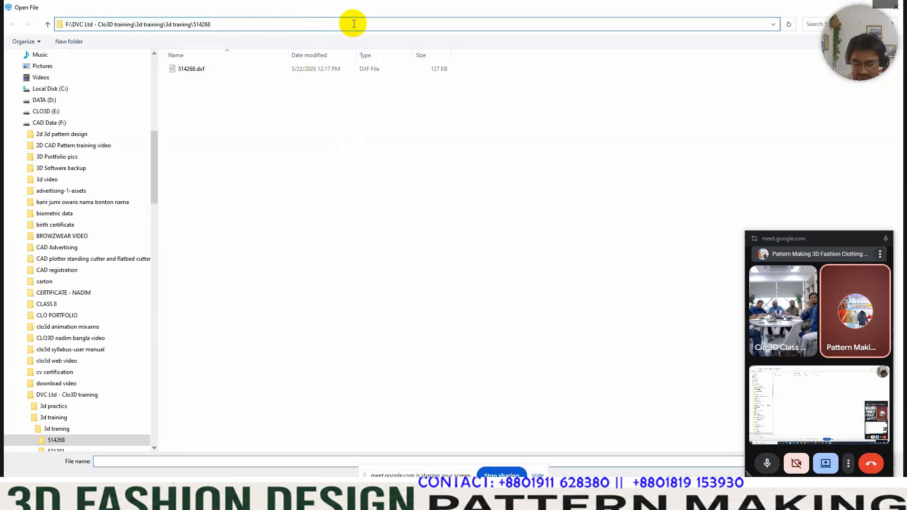
{"action": "key", "text": "Return"}
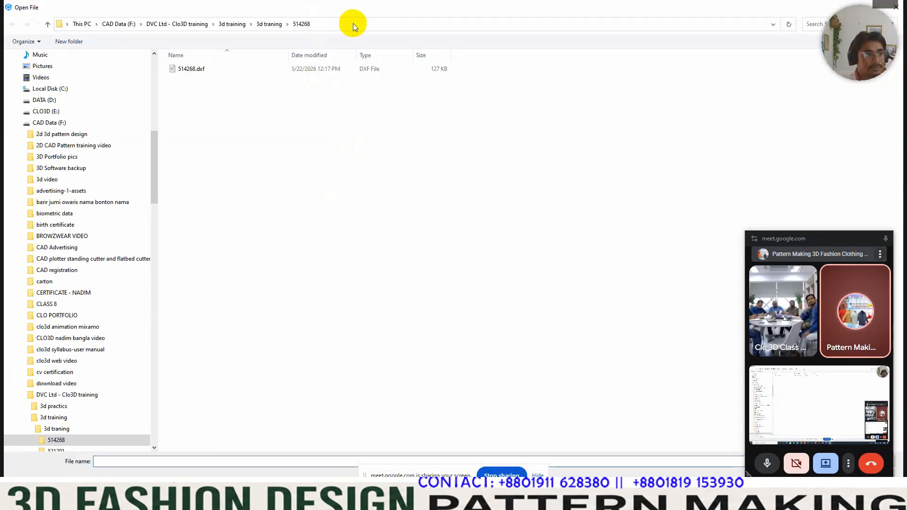
{"action": "double_click", "coordinate": [196, 71]}
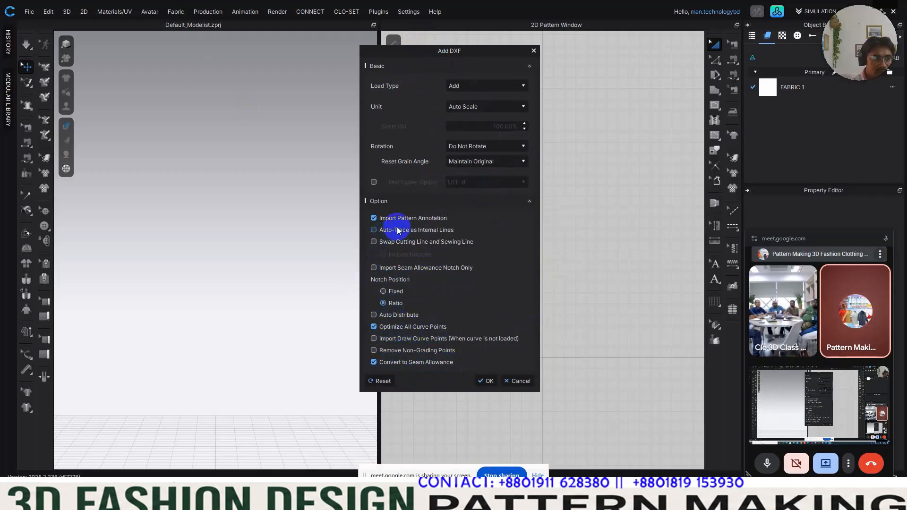
{"action": "left_click", "coordinate": [485, 380]}
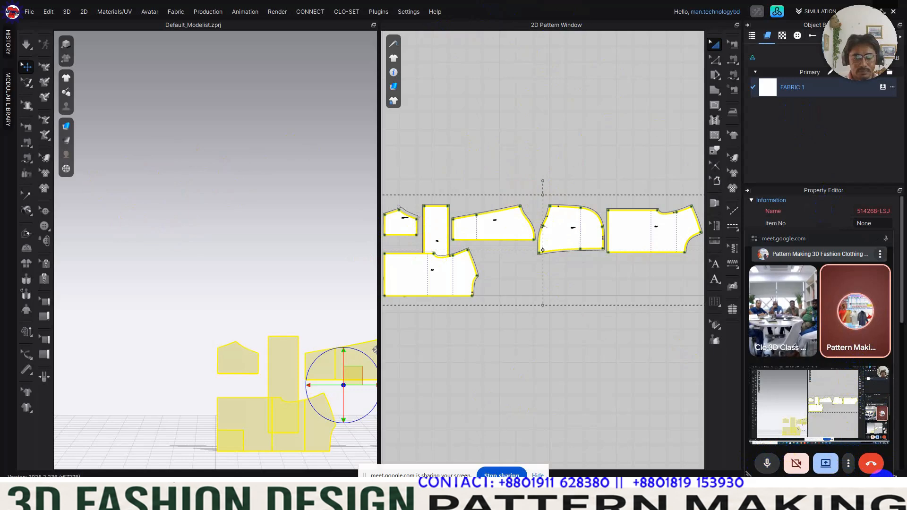
Step: Enlarge the 2D pattern view and rotate all imported pattern pieces 90 degrees counterclockwise so they stand upright
{"action": "left_click", "coordinate": [882, 482]}
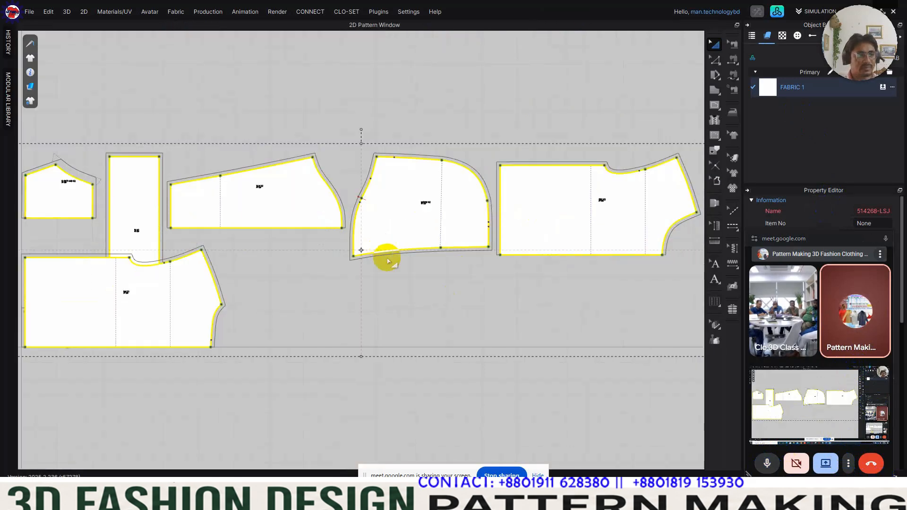
{"action": "scroll", "coordinate": [392, 268], "scroll_direction": "down", "scroll_amount": 5}
{"action": "scroll", "coordinate": [396, 271], "scroll_direction": "up", "scroll_amount": 9}
{"action": "scroll", "coordinate": [396, 267], "scroll_direction": "up", "scroll_amount": 3}
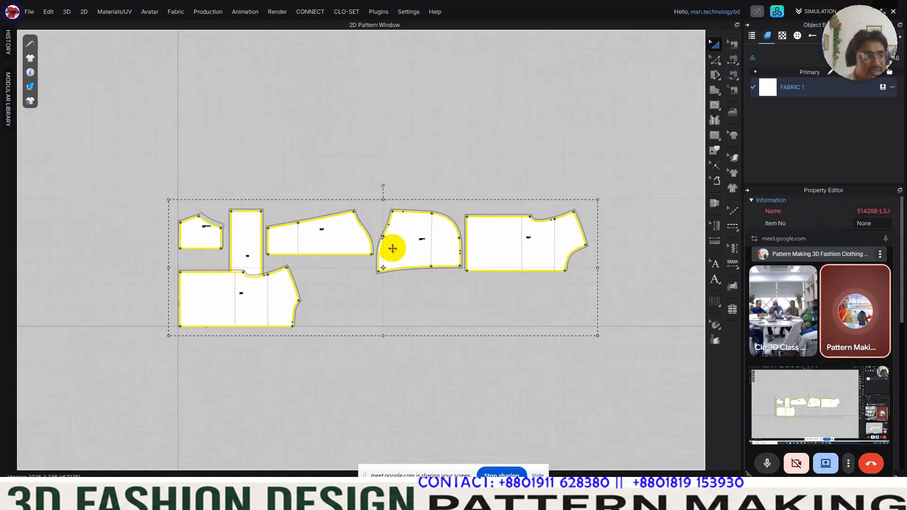
{"action": "left_click", "coordinate": [358, 118]}
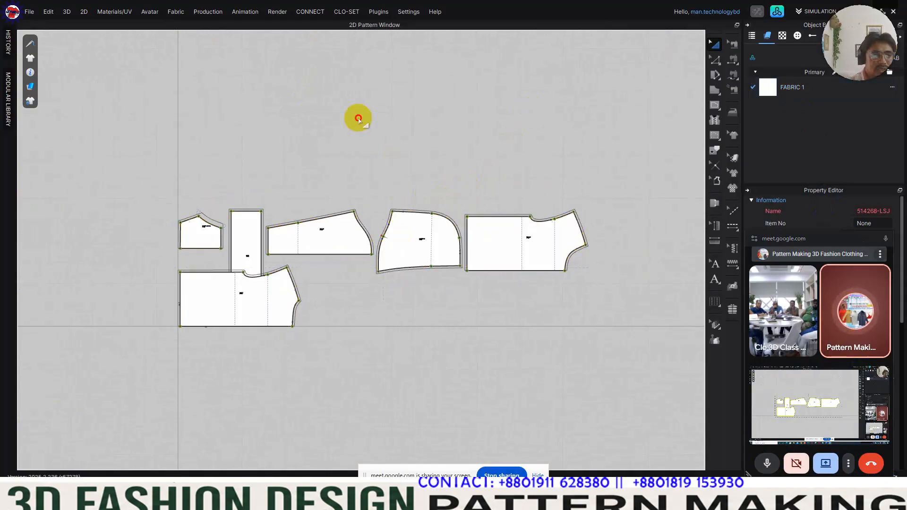
{"action": "left_click_drag", "start_coordinate": [77, 150], "coordinate": [624, 354]}
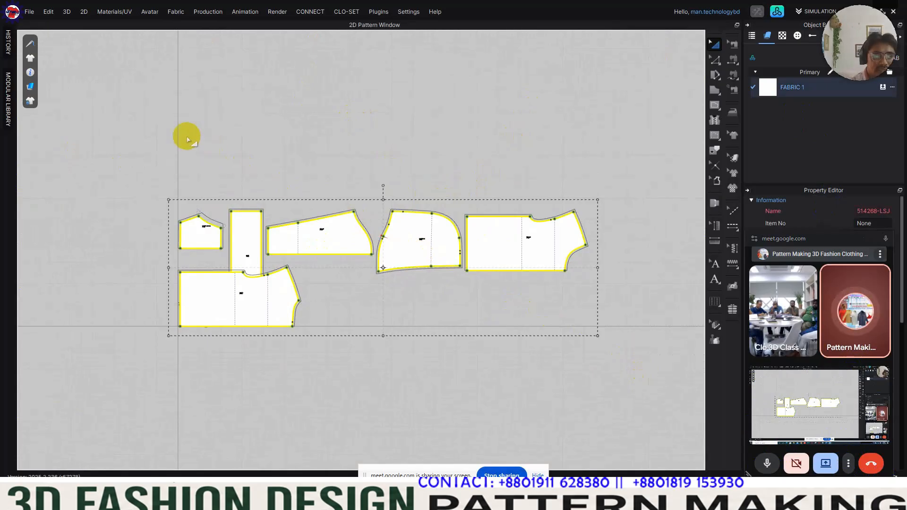
{"action": "left_click", "coordinate": [203, 131]}
{"action": "left_click_drag", "start_coordinate": [144, 126], "coordinate": [701, 392]}
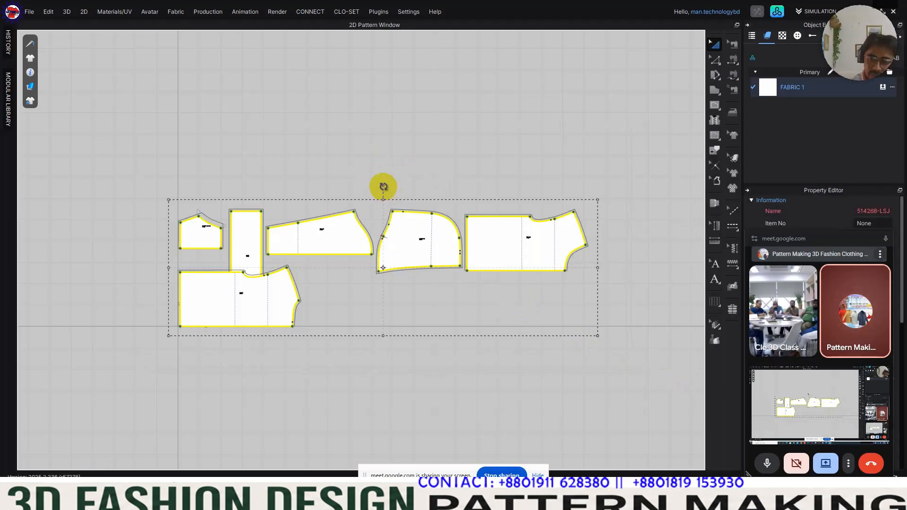
{"action": "left_click_drag", "start_coordinate": [383, 186], "coordinate": [282, 270]}
{"action": "left_click", "coordinate": [562, 259]}
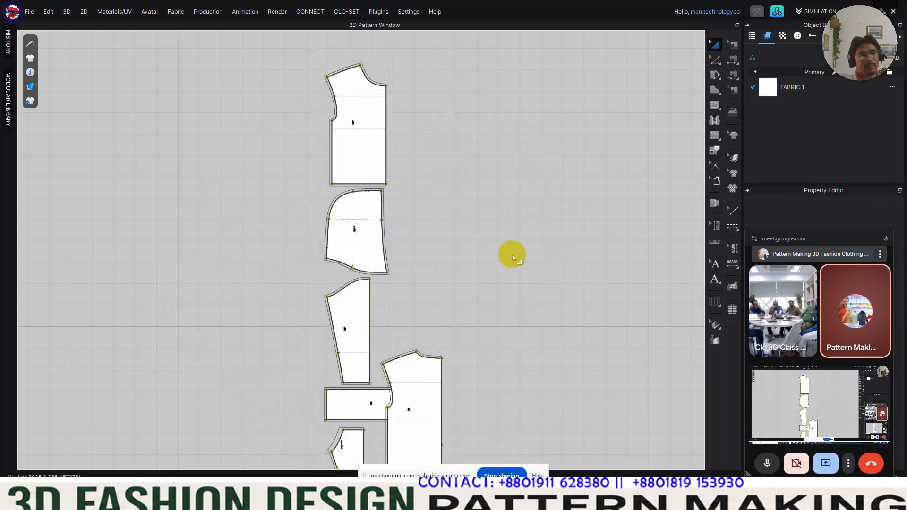
Step: Place the back and front body pieces side by side, with the hood above the back and the sleeve above the front
{"action": "scroll", "coordinate": [462, 236], "scroll_direction": "down", "scroll_amount": 5}
{"action": "scroll", "coordinate": [421, 216], "scroll_direction": "up", "scroll_amount": 6}
{"action": "left_click_drag", "start_coordinate": [335, 155], "coordinate": [517, 279]}
{"action": "left_click", "coordinate": [387, 373]}
{"action": "left_click_drag", "start_coordinate": [387, 374], "coordinate": [448, 283]}
{"action": "left_click_drag", "start_coordinate": [524, 286], "coordinate": [514, 321]}
{"action": "left_click_drag", "start_coordinate": [445, 299], "coordinate": [442, 325]}
{"action": "left_click_drag", "start_coordinate": [320, 300], "coordinate": [532, 162]}
{"action": "left_click_drag", "start_coordinate": [330, 229], "coordinate": [455, 188]}
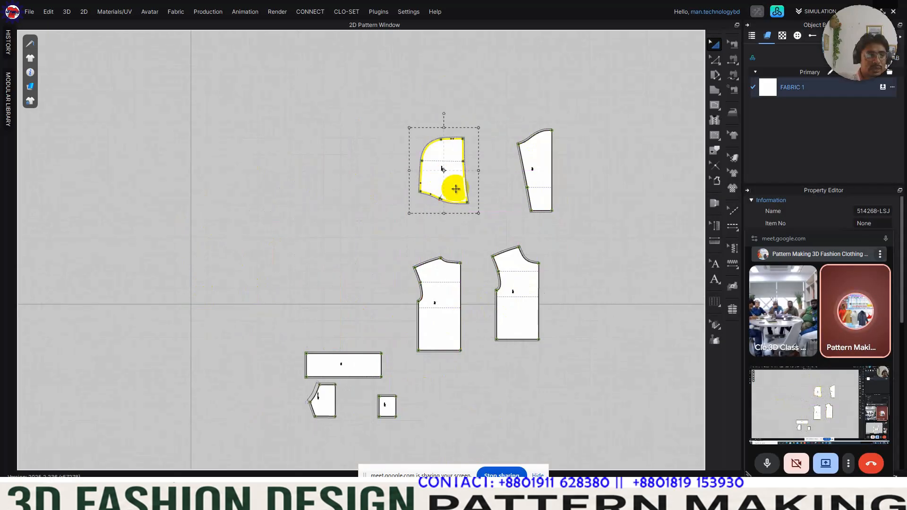
Step: Place the waistband below the front body, the pocket beside it, and the small square piece between the sleeve and front body
{"action": "left_click_drag", "start_coordinate": [371, 368], "coordinate": [529, 378]}
{"action": "left_click_drag", "start_coordinate": [518, 314], "coordinate": [520, 323]}
{"action": "left_click_drag", "start_coordinate": [440, 332], "coordinate": [443, 332]}
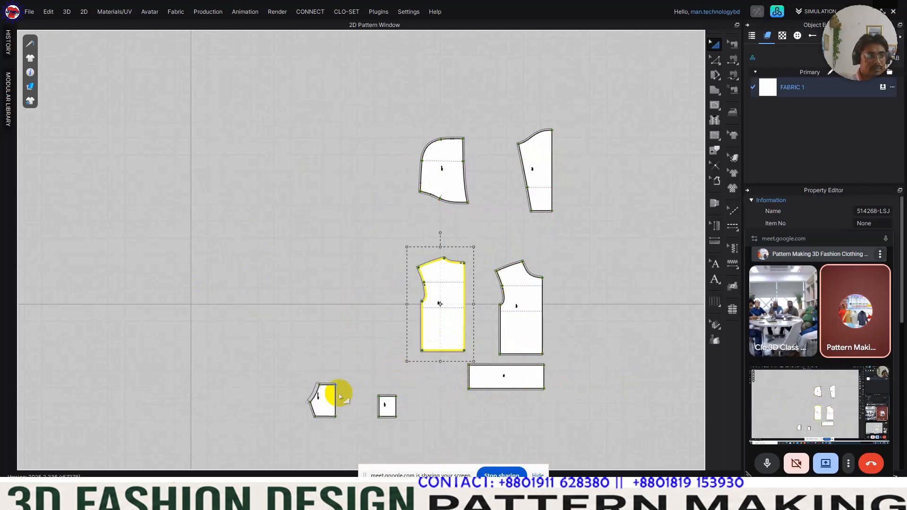
{"action": "left_click_drag", "start_coordinate": [320, 399], "coordinate": [591, 388]}
{"action": "left_click", "coordinate": [525, 377]}
{"action": "left_click_drag", "start_coordinate": [387, 407], "coordinate": [547, 236]}
{"action": "middle_click_drag", "start_coordinate": [575, 281], "coordinate": [493, 256]}
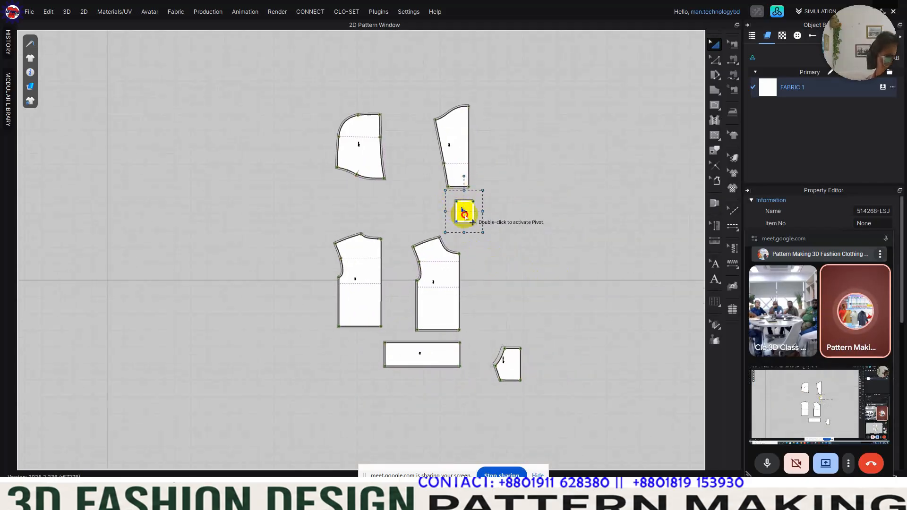
Step: Tighten the layout by moving the hood, sleeve, body pieces, waistband, pocket and small square piece closer together
{"action": "left_click_drag", "start_coordinate": [463, 211], "coordinate": [480, 217]}
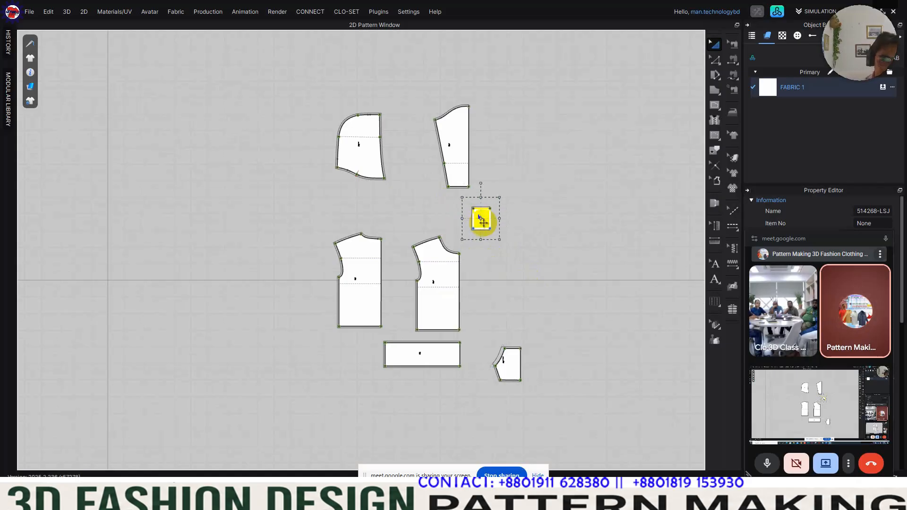
{"action": "left_click_drag", "start_coordinate": [454, 173], "coordinate": [458, 175]}
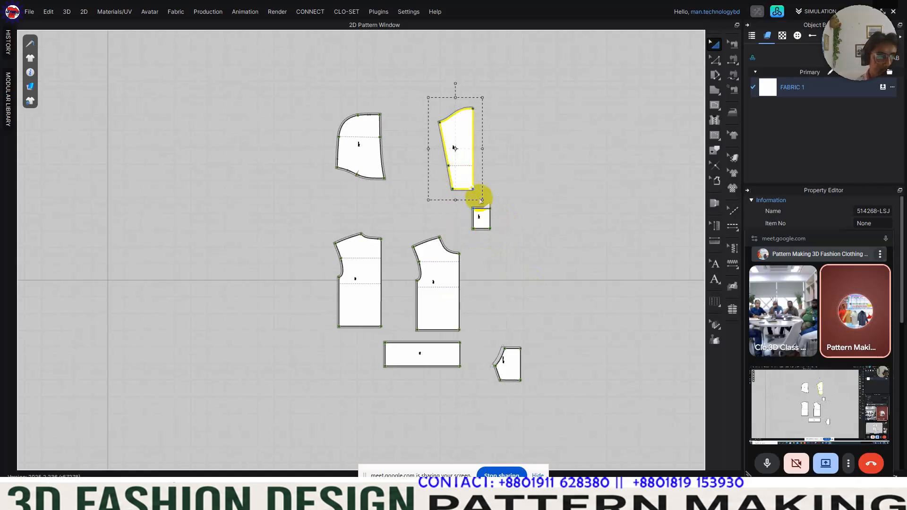
{"action": "left_click_drag", "start_coordinate": [481, 216], "coordinate": [481, 225]}
{"action": "left_click_drag", "start_coordinate": [364, 166], "coordinate": [366, 180]}
{"action": "left_click_drag", "start_coordinate": [357, 263], "coordinate": [360, 245]}
{"action": "left_click_drag", "start_coordinate": [452, 295], "coordinate": [439, 277]}
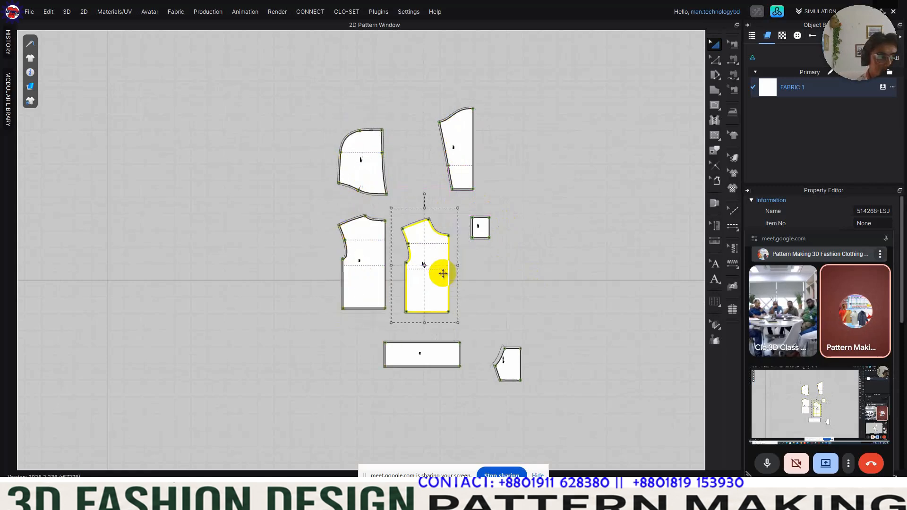
{"action": "left_click_drag", "start_coordinate": [439, 360], "coordinate": [423, 343]}
{"action": "left_click_drag", "start_coordinate": [506, 364], "coordinate": [475, 318]}
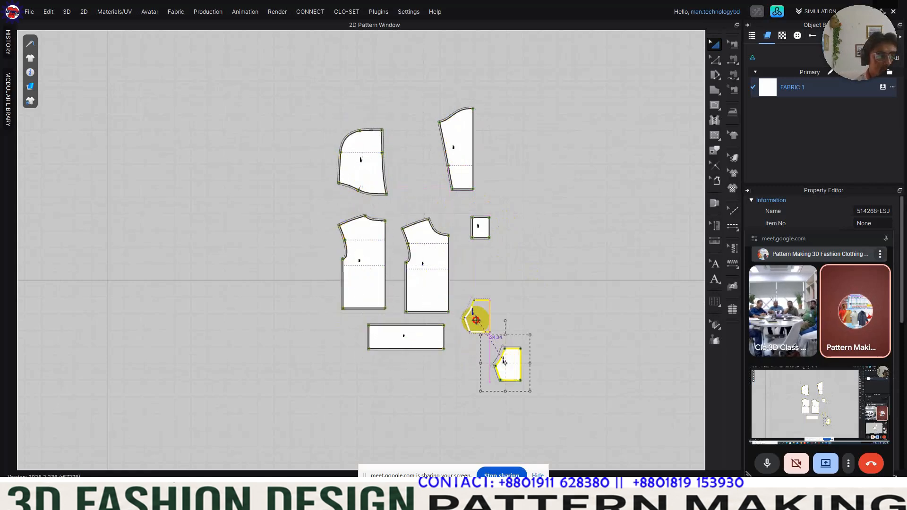
Step: Examine the arranged pattern pieces closely, checking their labels, outlines and existing seam allowances
{"action": "scroll", "coordinate": [453, 193], "scroll_direction": "down", "scroll_amount": 3}
{"action": "scroll", "coordinate": [469, 206], "scroll_direction": "up", "scroll_amount": 5}
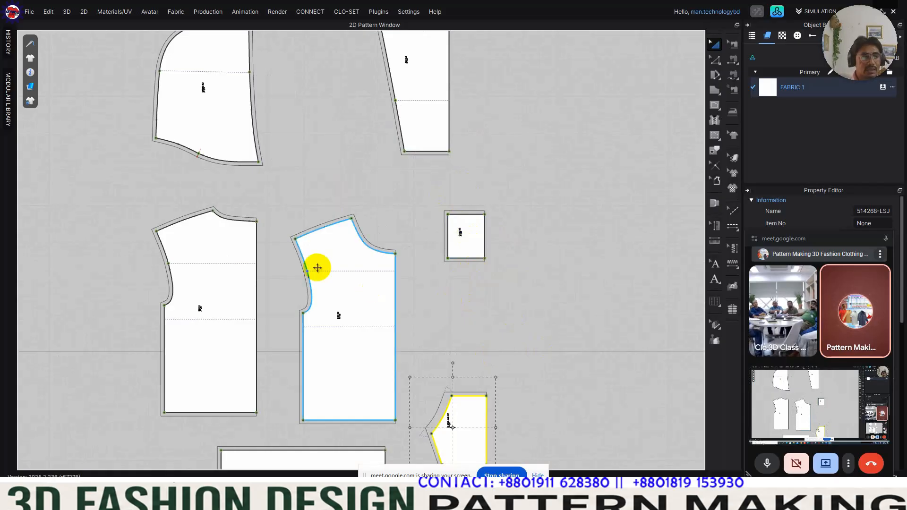
{"action": "middle_click_drag", "start_coordinate": [198, 251], "coordinate": [305, 171]}
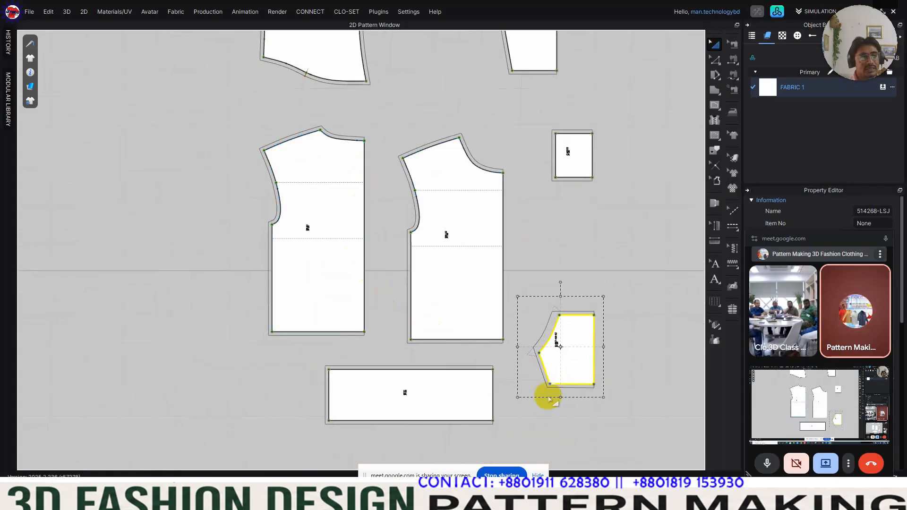
{"action": "scroll", "coordinate": [446, 360], "scroll_direction": "up", "scroll_amount": 3}
{"action": "scroll", "coordinate": [449, 362], "scroll_direction": "down", "scroll_amount": 4}
{"action": "scroll", "coordinate": [449, 361], "scroll_direction": "down", "scroll_amount": 3}
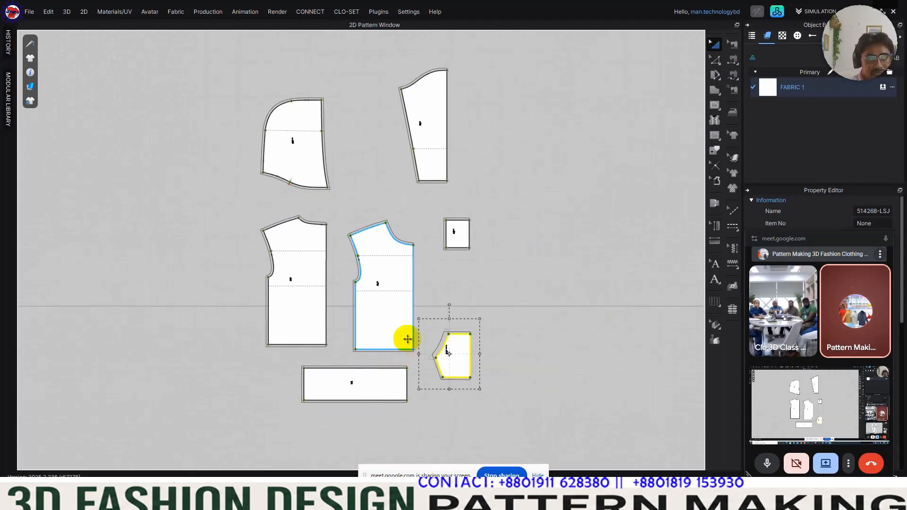
{"action": "left_click", "coordinate": [478, 285]}
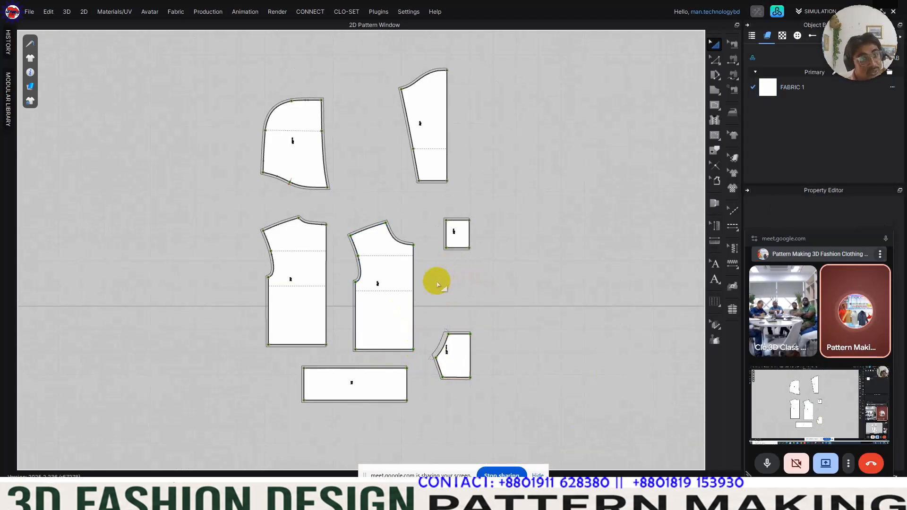
{"action": "scroll", "coordinate": [376, 398], "scroll_direction": "up", "scroll_amount": 5}
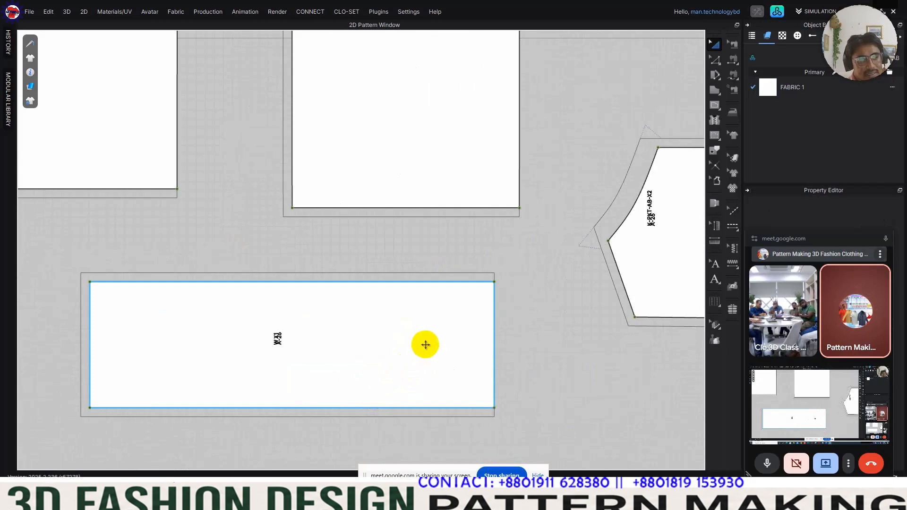
{"action": "scroll", "coordinate": [425, 345], "scroll_direction": "up", "scroll_amount": 1}
{"action": "scroll", "coordinate": [425, 345], "scroll_direction": "down", "scroll_amount": 7}
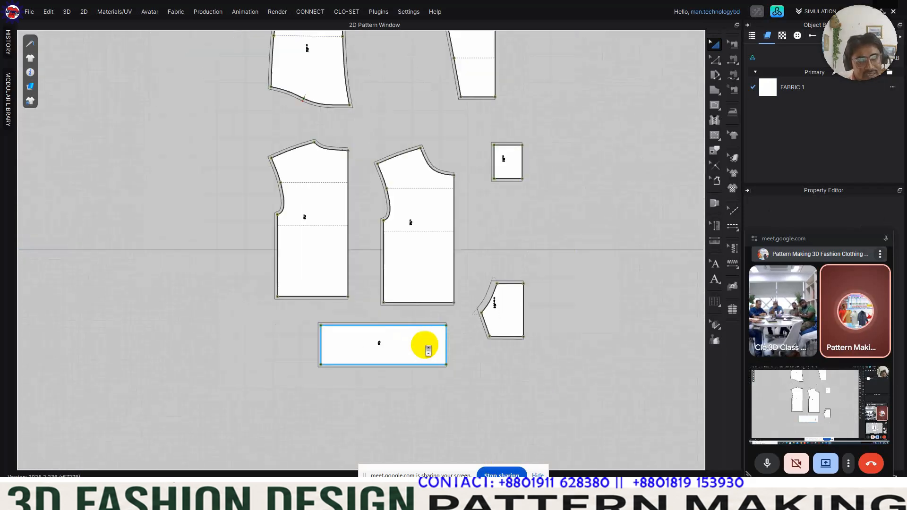
{"action": "middle_click_drag", "start_coordinate": [429, 377], "coordinate": [424, 369]}
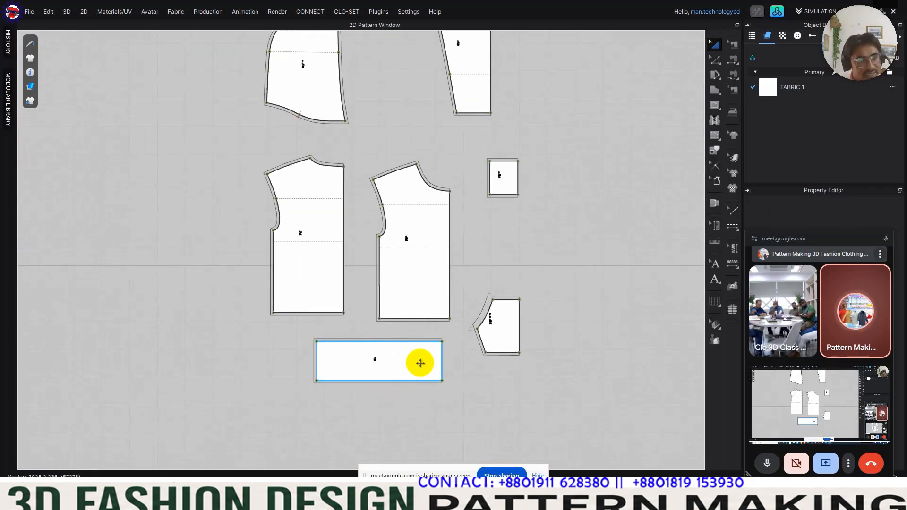
{"action": "left_click", "coordinate": [410, 334]}
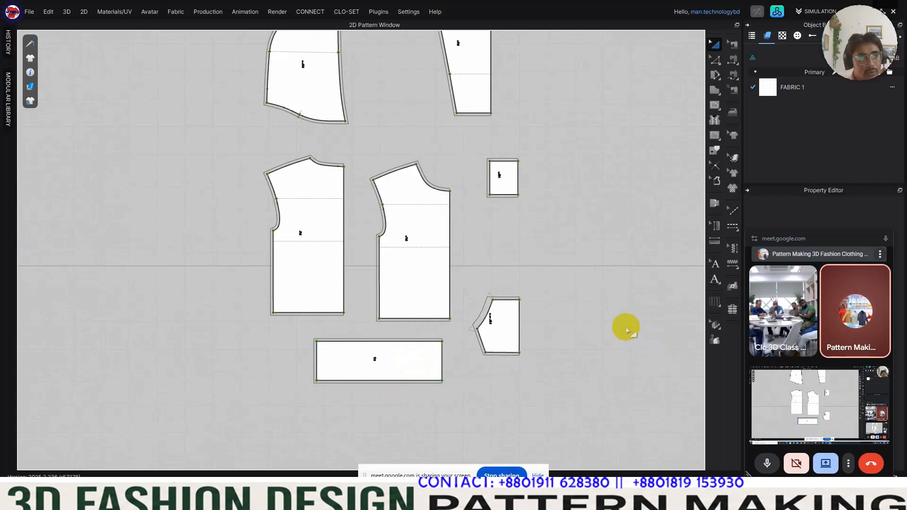
{"action": "scroll", "coordinate": [601, 324], "scroll_direction": "down", "scroll_amount": 2}
{"action": "middle_click_drag", "start_coordinate": [602, 315], "coordinate": [554, 324]}
Step: Select the outlines of all pattern pieces with the Seam Allowance tool and delete their DXF seam allowances
{"action": "left_click", "coordinate": [716, 179]}
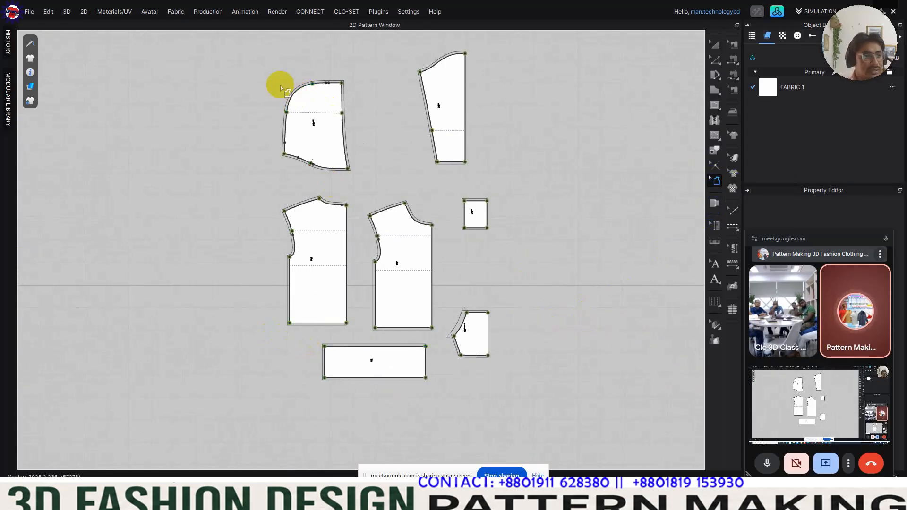
{"action": "left_click_drag", "start_coordinate": [244, 47], "coordinate": [538, 407]}
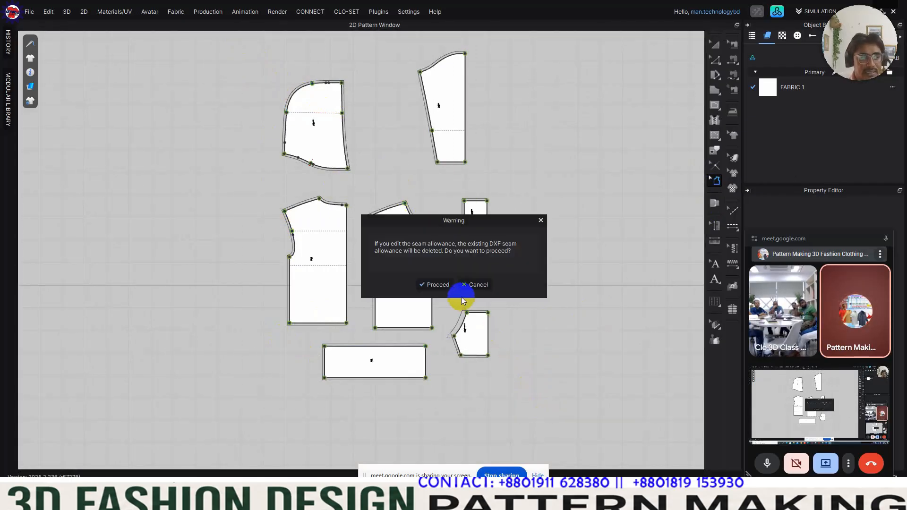
{"action": "left_click", "coordinate": [441, 286]}
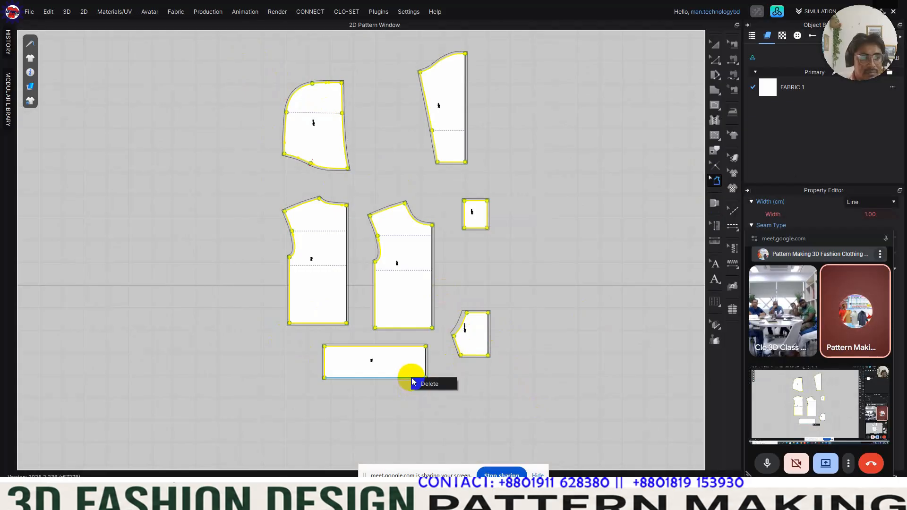
{"action": "left_click", "coordinate": [421, 383]}
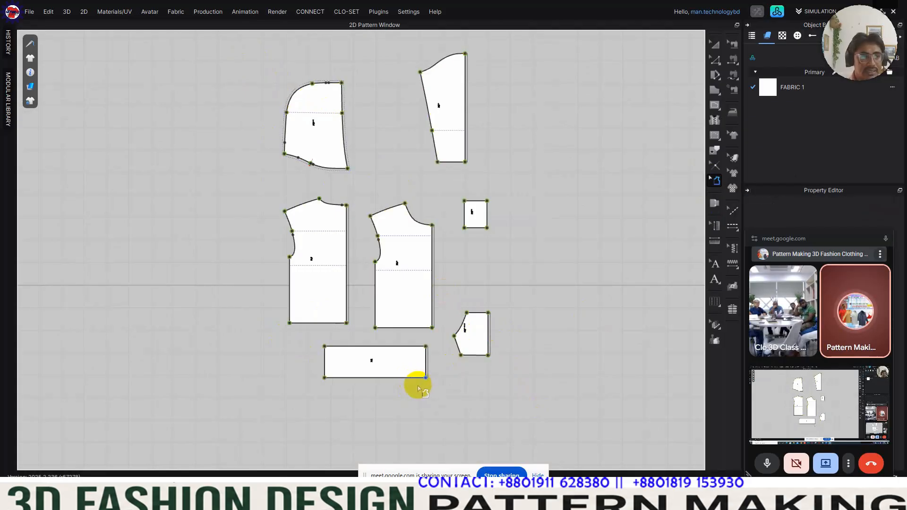
Step: Delete the remaining side-edge seam allowances from the waistband, front body and back body
{"action": "scroll", "coordinate": [388, 389], "scroll_direction": "up", "scroll_amount": 8}
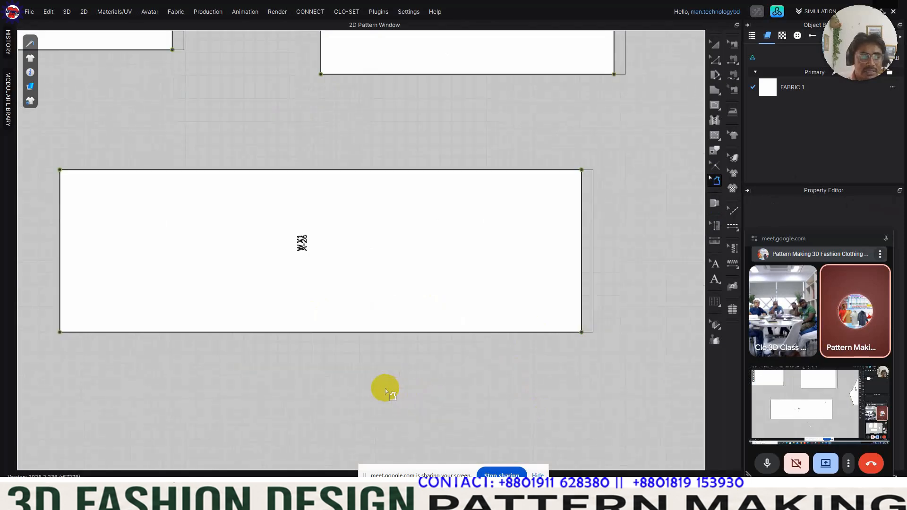
{"action": "scroll", "coordinate": [446, 333], "scroll_direction": "down", "scroll_amount": 3}
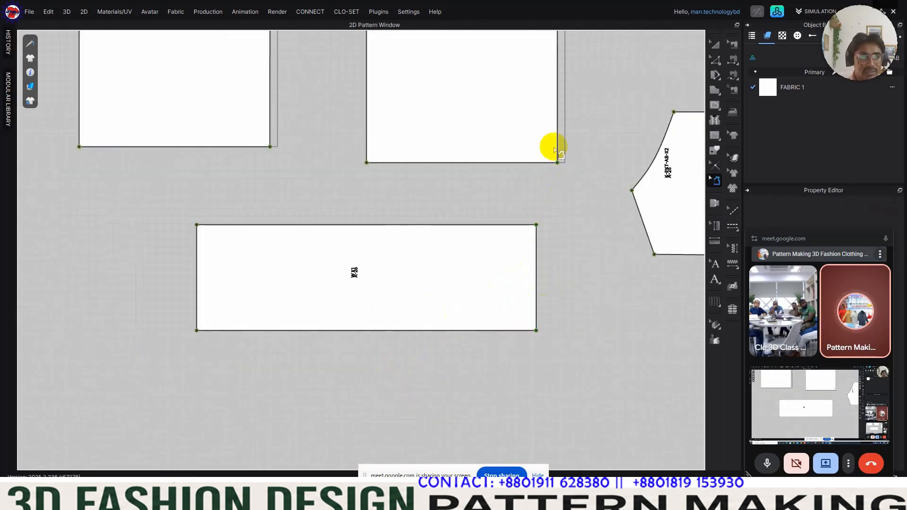
{"action": "scroll", "coordinate": [553, 152], "scroll_direction": "down", "scroll_amount": 6}
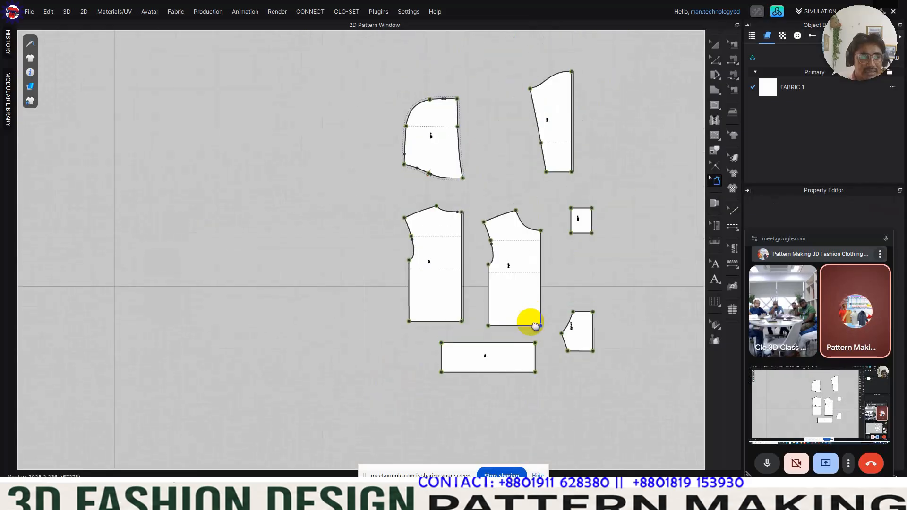
{"action": "scroll", "coordinate": [469, 232], "scroll_direction": "up", "scroll_amount": 4}
{"action": "scroll", "coordinate": [462, 239], "scroll_direction": "down", "scroll_amount": 4}
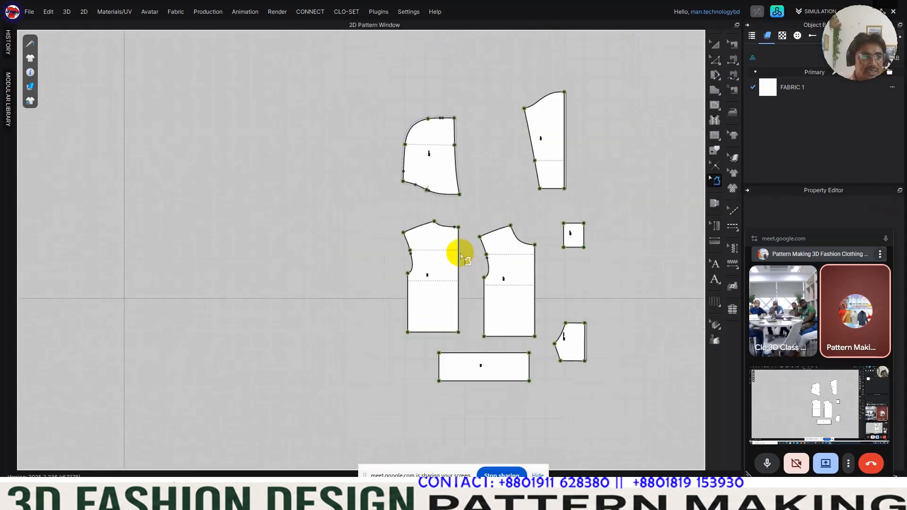
Step: Delete the remaining straight-edge seam allowances from the sleeve and the pocket
{"action": "scroll", "coordinate": [565, 168], "scroll_direction": "up", "scroll_amount": 7}
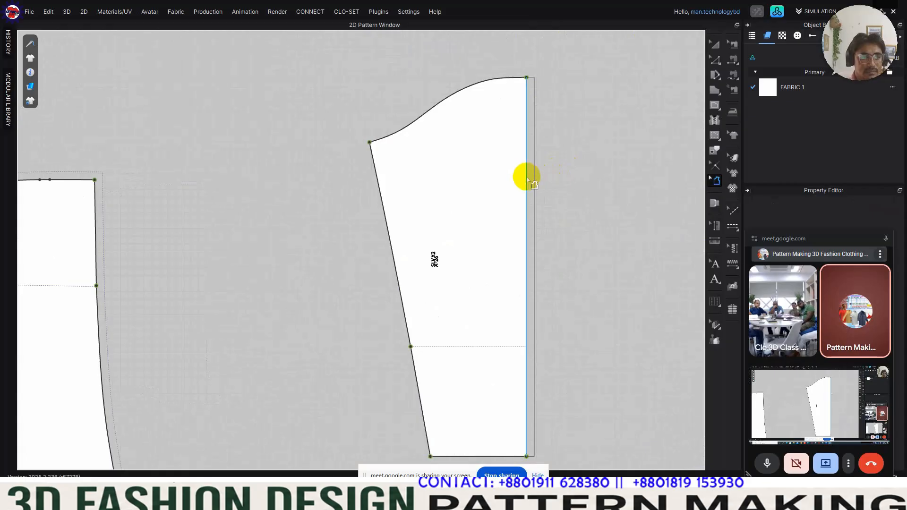
{"action": "scroll", "coordinate": [532, 183], "scroll_direction": "down", "scroll_amount": 5}
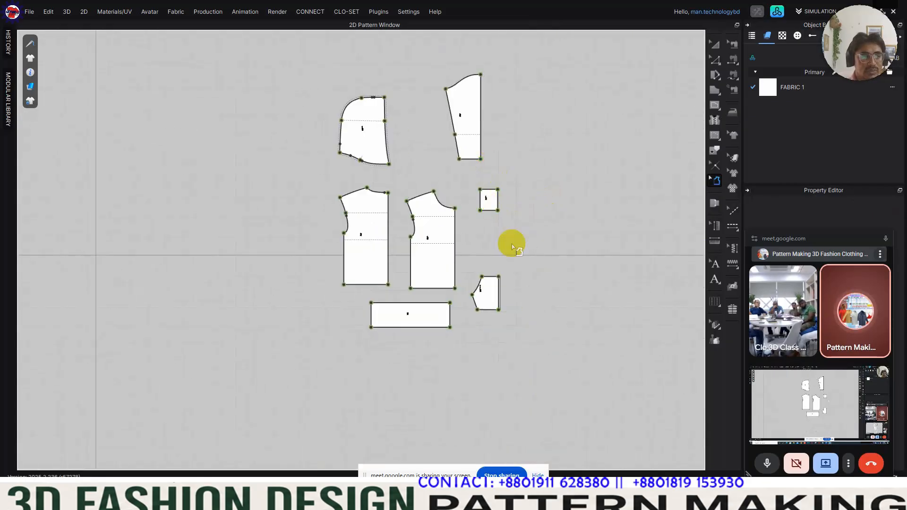
{"action": "scroll", "coordinate": [447, 336], "scroll_direction": "up", "scroll_amount": 6}
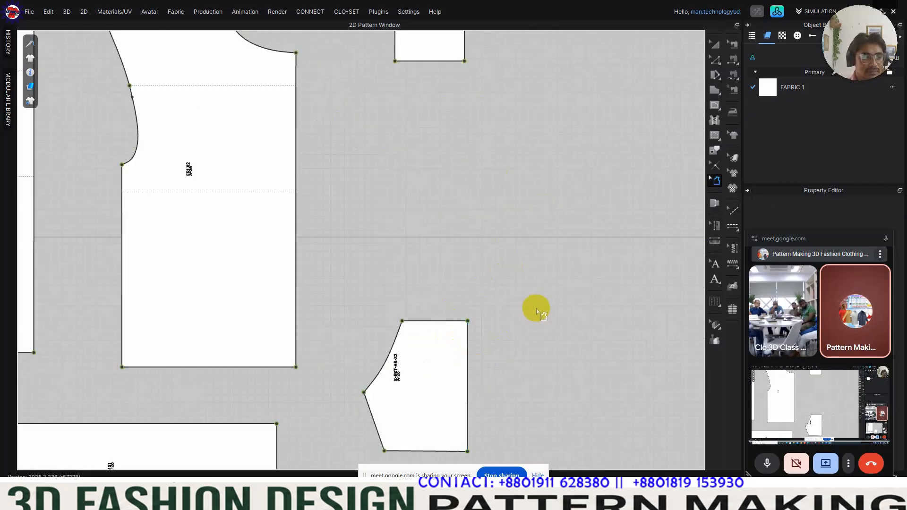
{"action": "scroll", "coordinate": [537, 308], "scroll_direction": "down", "scroll_amount": 5}
{"action": "scroll", "coordinate": [505, 283], "scroll_direction": "up", "scroll_amount": 4}
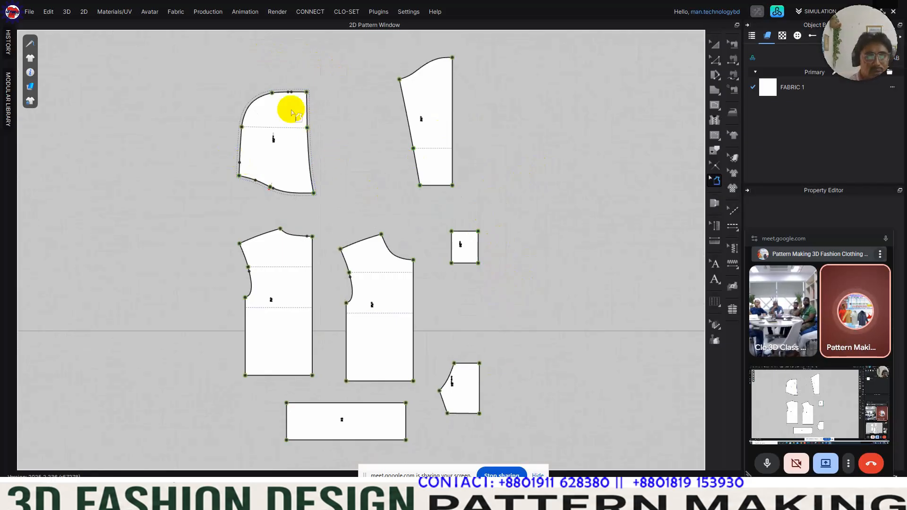
Step: Save the project as clo3d in the 514268 training folder on the CAD Data (F:) drive
{"action": "left_click", "coordinate": [31, 13]}
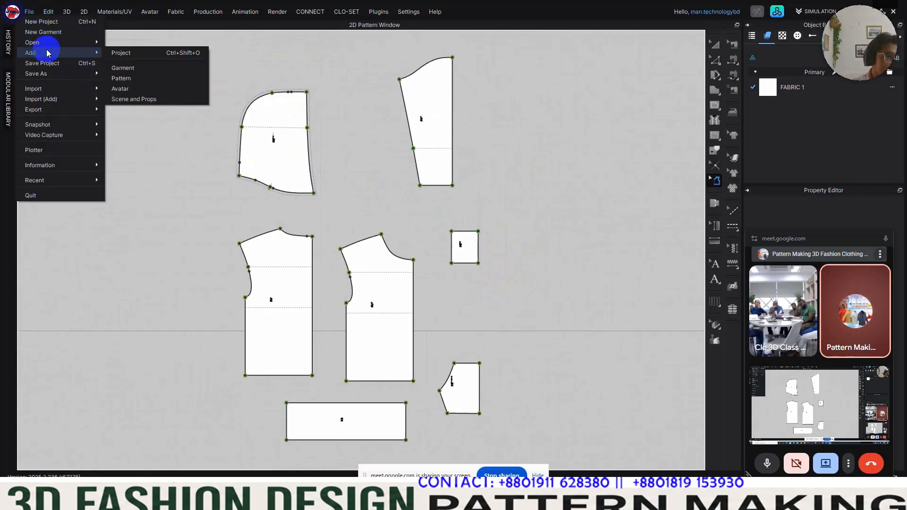
{"action": "left_click", "coordinate": [53, 65]}
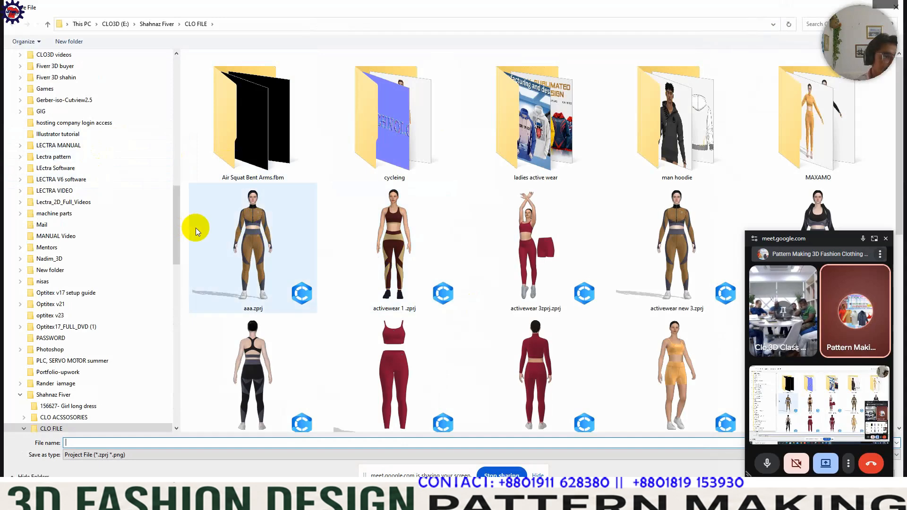
{"action": "left_click_drag", "start_coordinate": [177, 226], "coordinate": [160, 103]}
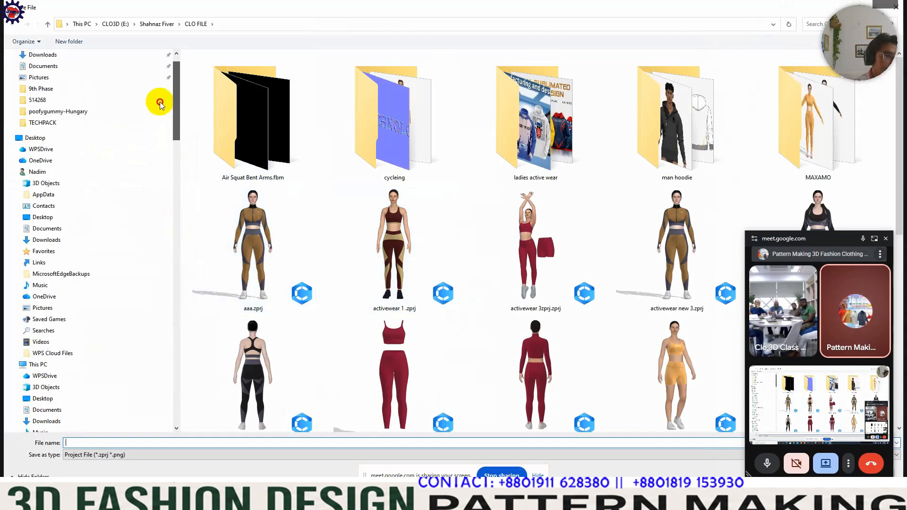
{"action": "scroll", "coordinate": [160, 103], "scroll_direction": "down", "scroll_amount": 9}
{"action": "left_click", "coordinate": [17, 169]}
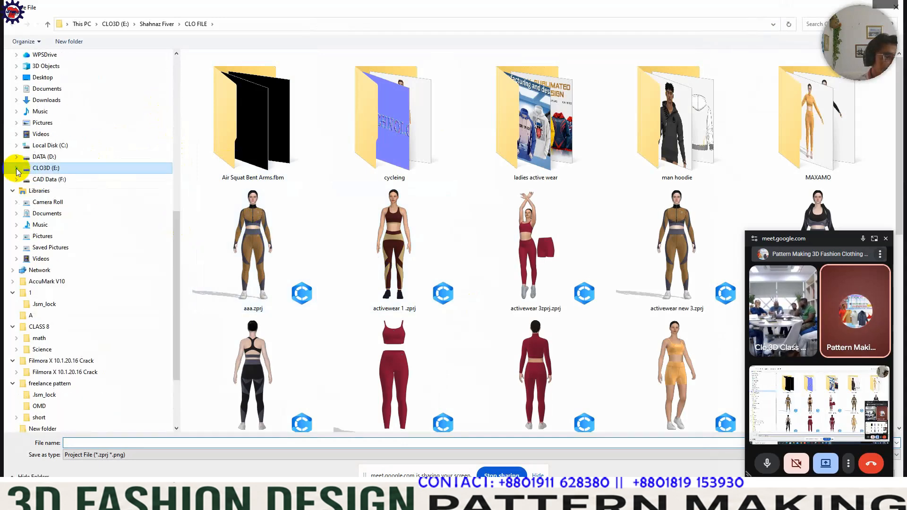
{"action": "type", "text": "o3d"}
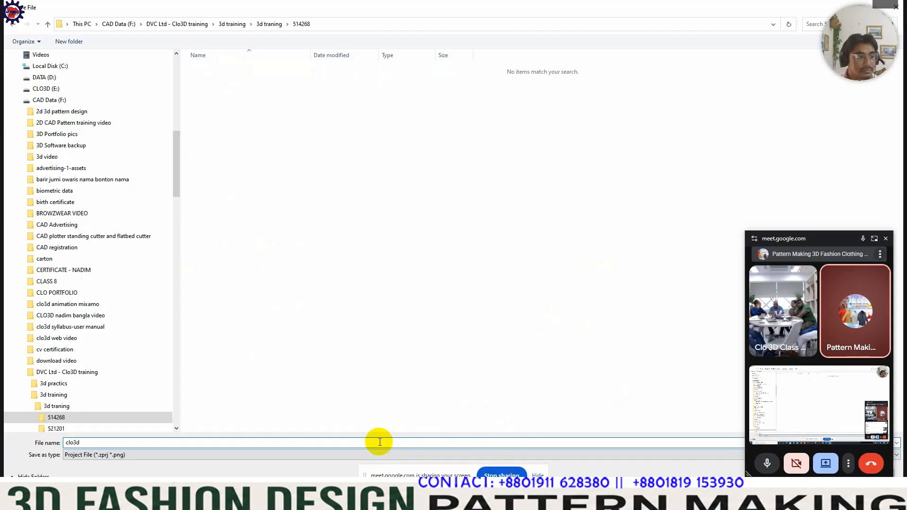
{"action": "key", "text": "Return"}
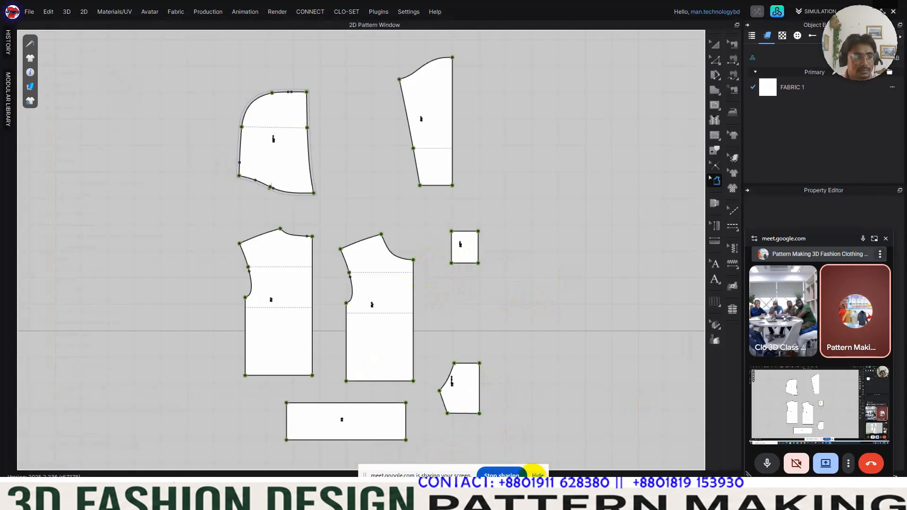
Step: Select the whole hood outline and delete its seam allowance
{"action": "scroll", "coordinate": [373, 288], "scroll_direction": "down", "scroll_amount": 2}
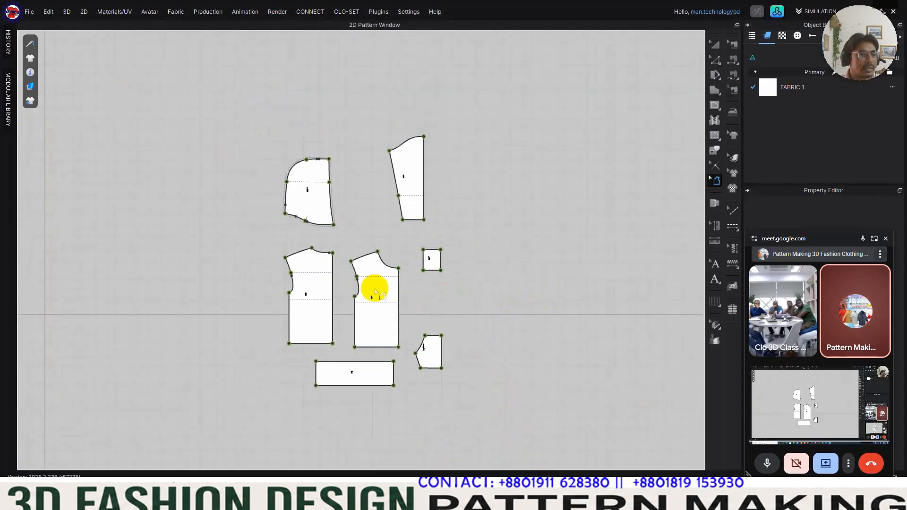
{"action": "scroll", "coordinate": [370, 266], "scroll_direction": "up", "scroll_amount": 4}
{"action": "scroll", "coordinate": [369, 263], "scroll_direction": "down", "scroll_amount": 1}
{"action": "middle_click_drag", "start_coordinate": [369, 263], "coordinate": [322, 229]}
{"action": "scroll", "coordinate": [285, 202], "scroll_direction": "up", "scroll_amount": 5}
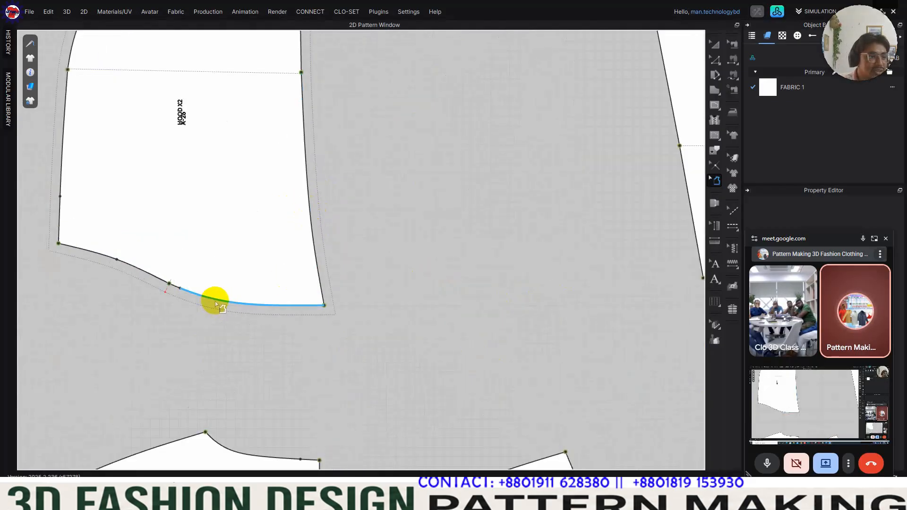
{"action": "right_click", "coordinate": [283, 308]}
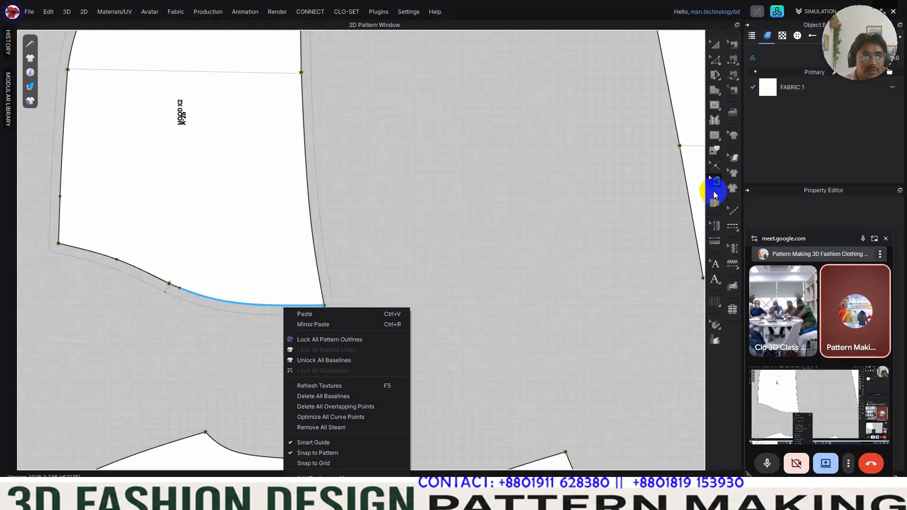
{"action": "left_click", "coordinate": [338, 261]}
{"action": "scroll", "coordinate": [314, 297], "scroll_direction": "down", "scroll_amount": 5}
{"action": "left_click_drag", "start_coordinate": [211, 159], "coordinate": [325, 292]}
{"action": "left_click", "coordinate": [436, 284]}
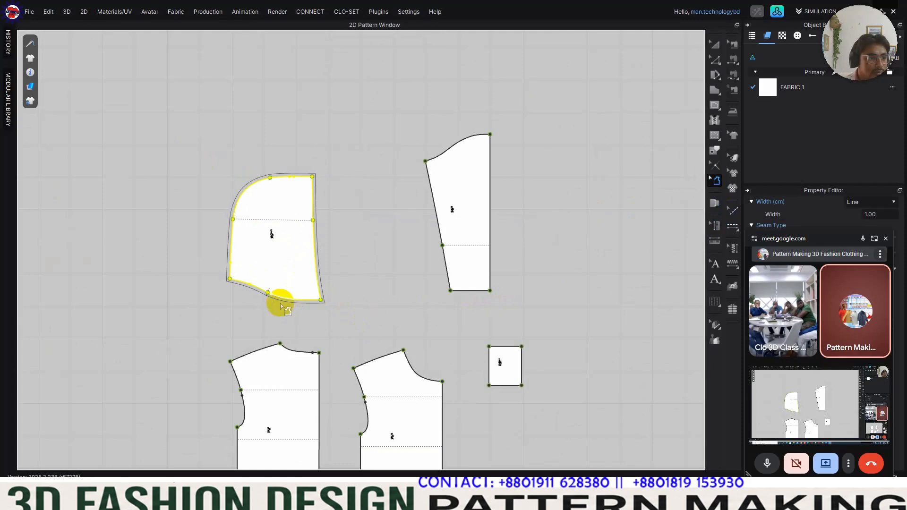
{"action": "scroll", "coordinate": [284, 302], "scroll_direction": "down", "scroll_amount": 2}
{"action": "scroll", "coordinate": [288, 301], "scroll_direction": "up", "scroll_amount": 8}
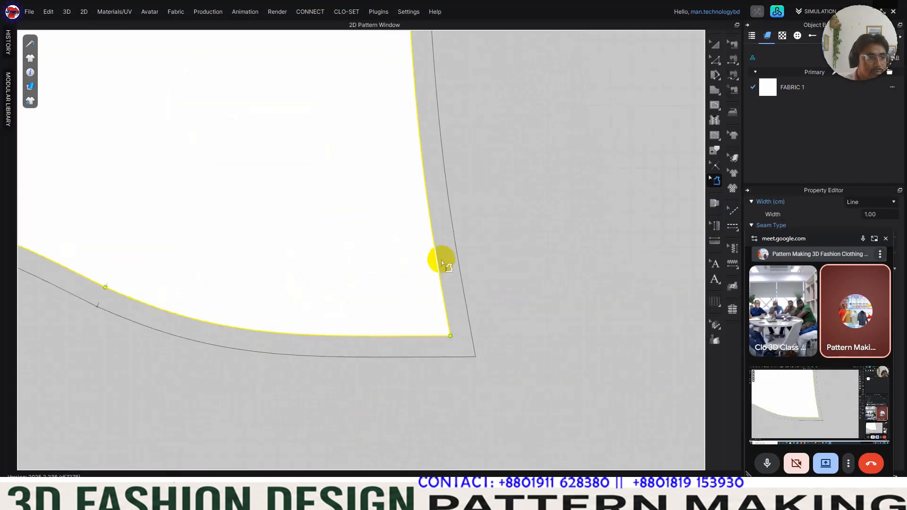
{"action": "key", "text": "Delete"}
{"action": "scroll", "coordinate": [450, 378], "scroll_direction": "down", "scroll_amount": 6}
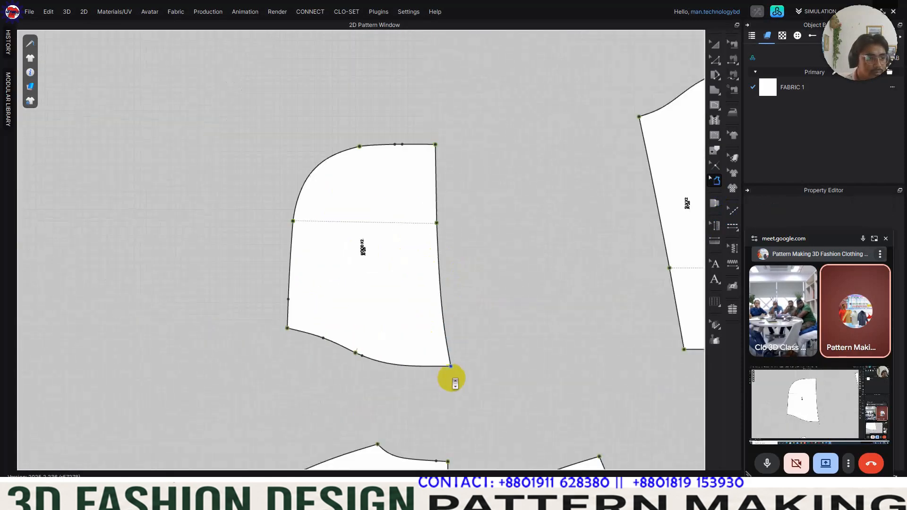
Step: Add a 1.00 cm seam allowance around the entire hood outline with the Seam Allowance tool
{"action": "middle_click_drag", "start_coordinate": [536, 338], "coordinate": [368, 270]}
{"action": "scroll", "coordinate": [368, 269], "scroll_direction": "down", "scroll_amount": 3}
{"action": "middle_click_drag", "start_coordinate": [444, 307], "coordinate": [411, 181]}
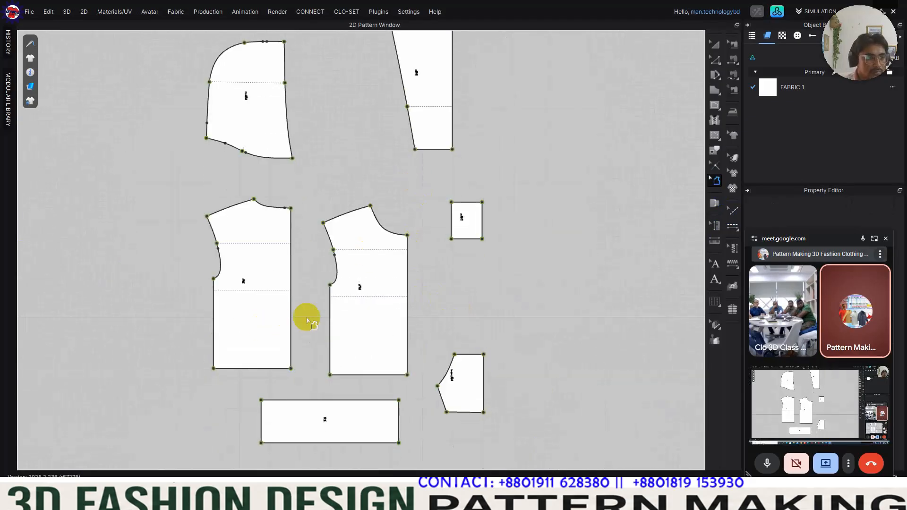
{"action": "scroll", "coordinate": [356, 264], "scroll_direction": "up", "scroll_amount": 3}
{"action": "scroll", "coordinate": [359, 262], "scroll_direction": "down", "scroll_amount": 4}
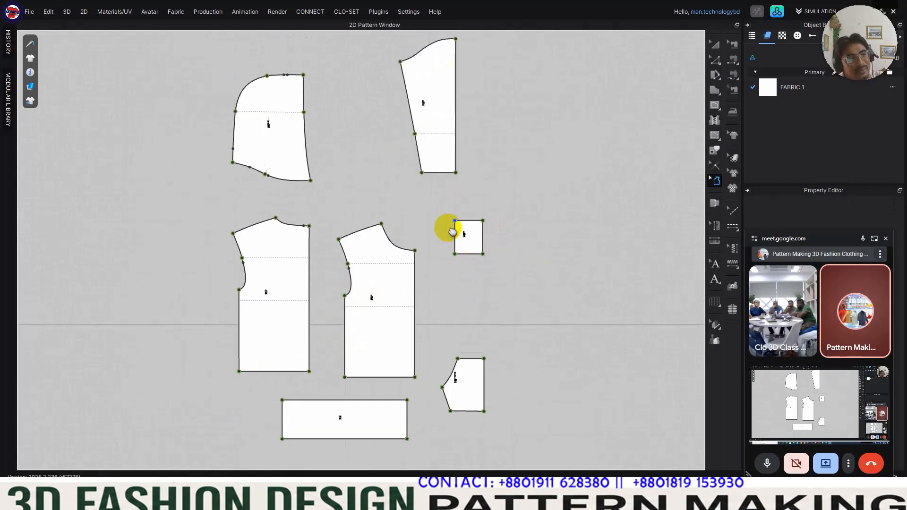
{"action": "scroll", "coordinate": [269, 121], "scroll_direction": "up", "scroll_amount": 5}
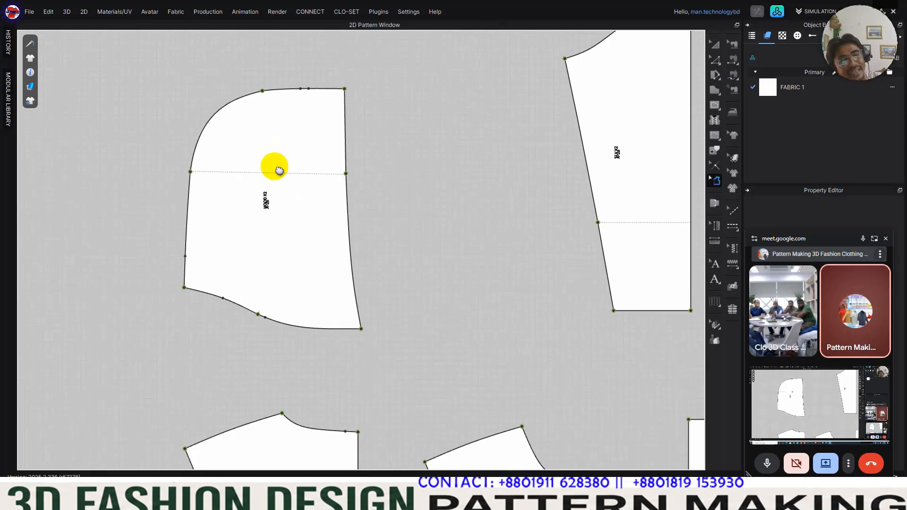
{"action": "left_click_drag", "start_coordinate": [156, 37], "coordinate": [429, 351]}
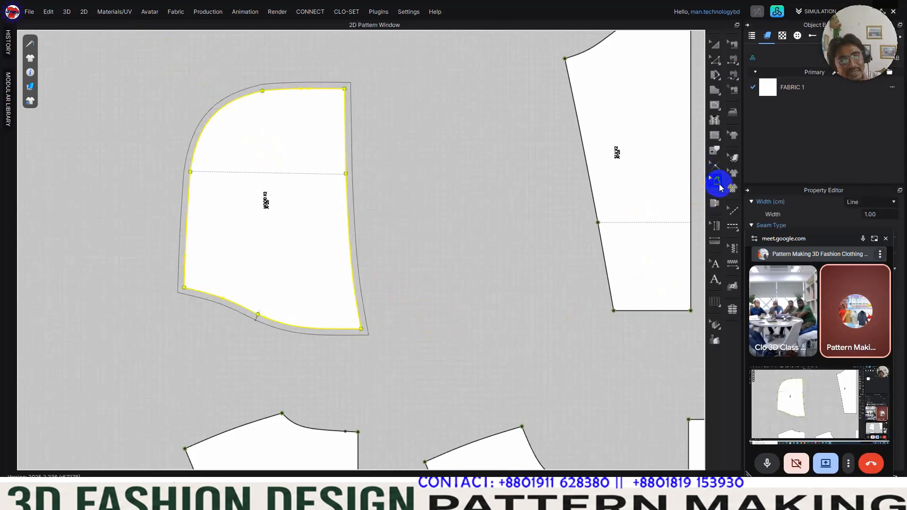
{"action": "left_click", "coordinate": [718, 186]}
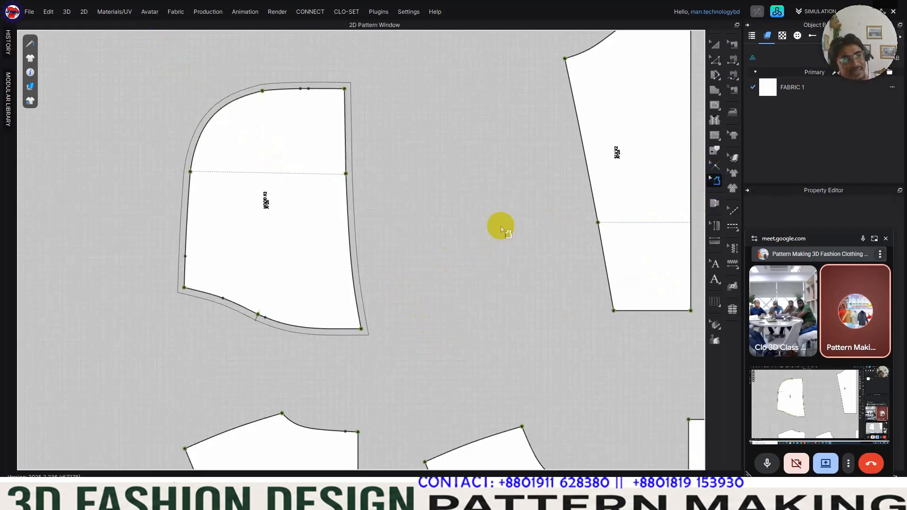
Step: Reselect the entire hood outline, delete its seam allowance and save the project
{"action": "left_click_drag", "start_coordinate": [154, 46], "coordinate": [430, 361]}
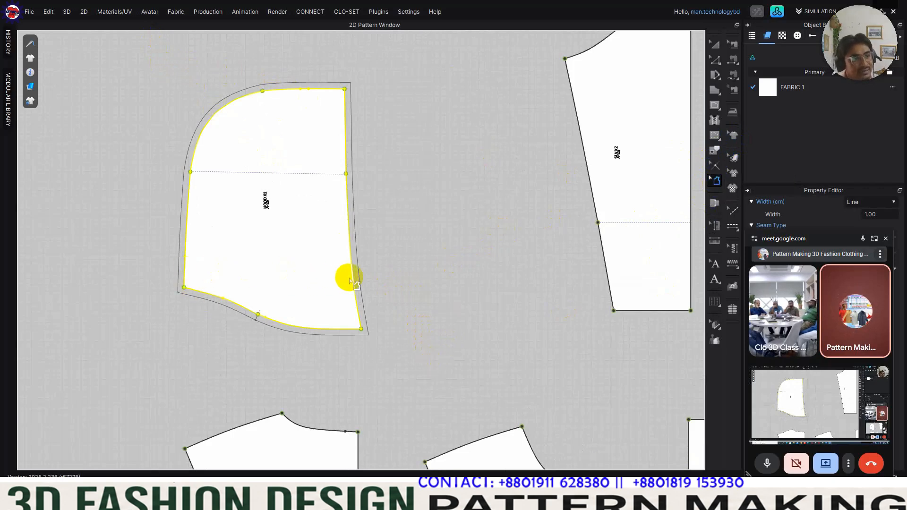
{"action": "left_click", "coordinate": [364, 284]}
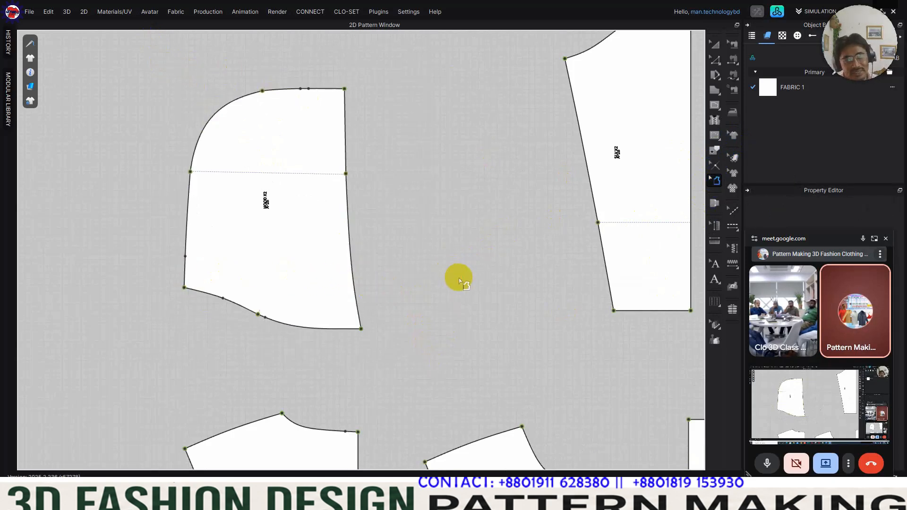
{"action": "scroll", "coordinate": [458, 278], "scroll_direction": "down", "scroll_amount": 4}
{"action": "right_click_drag", "start_coordinate": [436, 257], "coordinate": [373, 202]}
{"action": "key", "text": "ctrl+s"}
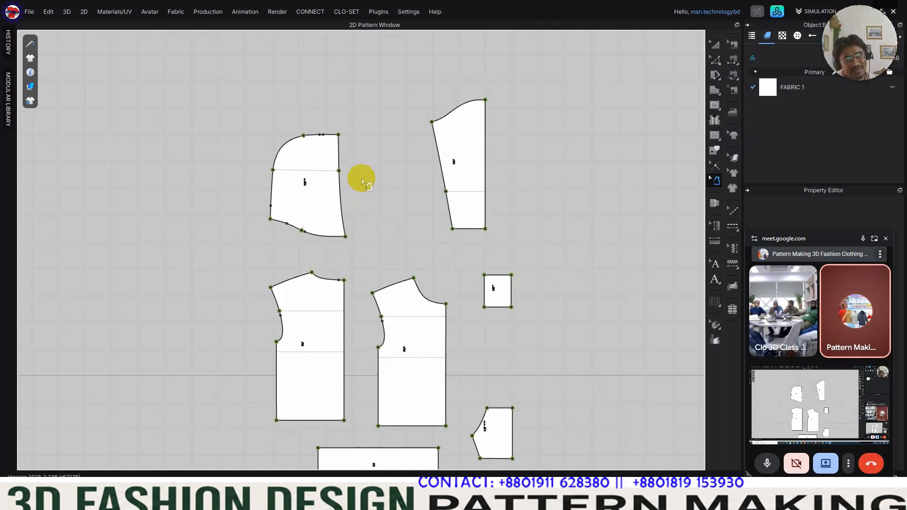
Step: Spread the layout by moving the waistband down, the pocket beyond the back body, the front body outward, and shifting the small square and sleeve
{"action": "scroll", "coordinate": [337, 169], "scroll_direction": "down", "scroll_amount": 2}
{"action": "scroll", "coordinate": [331, 165], "scroll_direction": "up", "scroll_amount": 1}
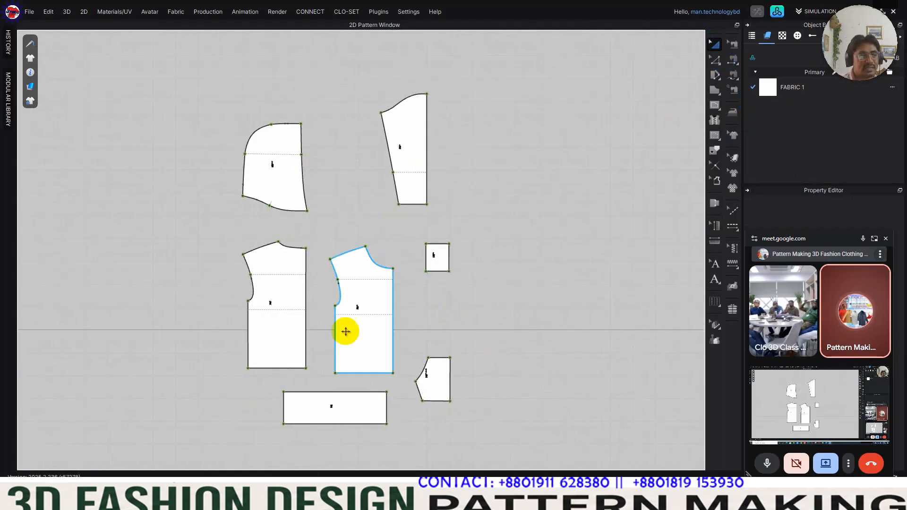
{"action": "left_click_drag", "start_coordinate": [358, 410], "coordinate": [348, 435]}
{"action": "left_click_drag", "start_coordinate": [439, 380], "coordinate": [145, 361]}
{"action": "left_click_drag", "start_coordinate": [378, 318], "coordinate": [553, 312]}
{"action": "left_click_drag", "start_coordinate": [429, 260], "coordinate": [452, 220]}
{"action": "left_click_drag", "start_coordinate": [409, 177], "coordinate": [421, 173]}
Step: Adjust the front and back body pieces so they stand side by side with a wide gap between them
{"action": "left_click_drag", "start_coordinate": [569, 315], "coordinate": [495, 325]}
{"action": "left_click_drag", "start_coordinate": [285, 319], "coordinate": [337, 324]}
{"action": "left_click", "coordinate": [490, 356]}
{"action": "left_click_drag", "start_coordinate": [489, 356], "coordinate": [438, 353]}
{"action": "left_click_drag", "start_coordinate": [350, 348], "coordinate": [338, 348]}
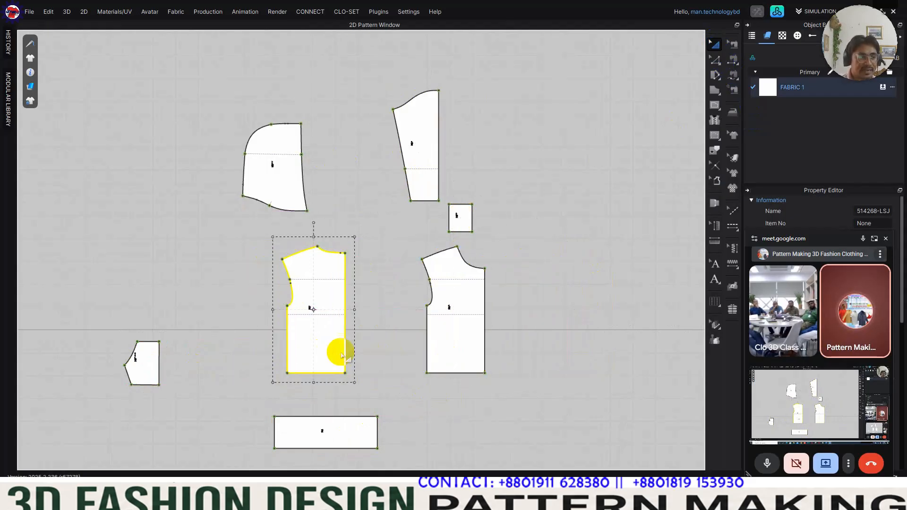
Step: Place the waistband directly below the front body and the pocket beside the waistband
{"action": "left_click_drag", "start_coordinate": [344, 425], "coordinate": [427, 415]}
{"action": "left_click", "coordinate": [524, 400]}
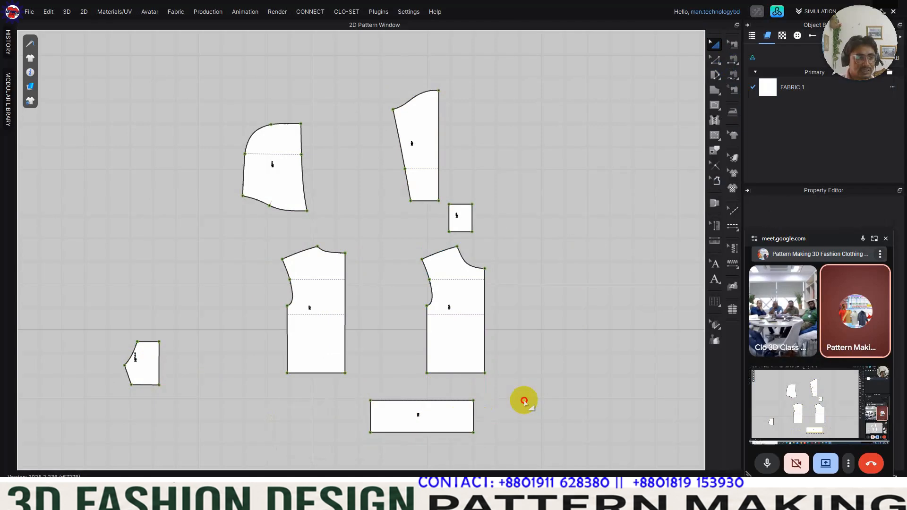
{"action": "left_click_drag", "start_coordinate": [149, 364], "coordinate": [523, 410]}
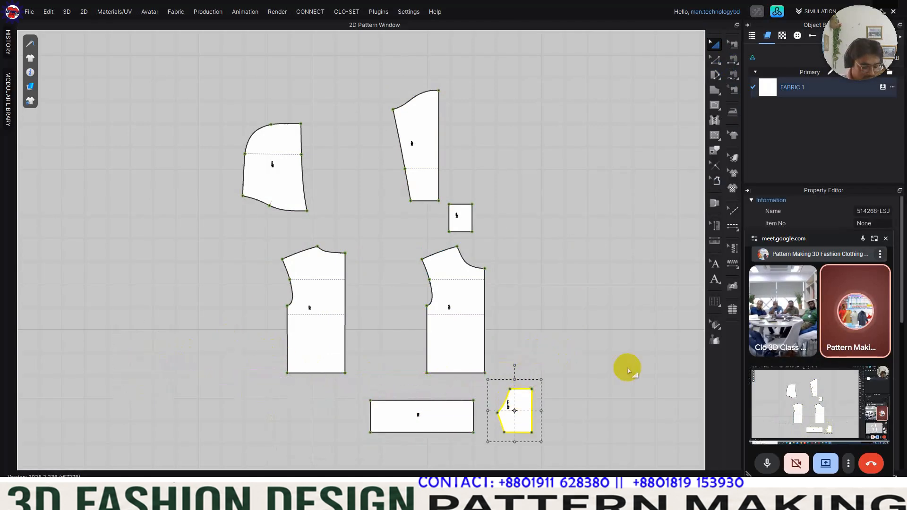
Step: Unfold the front and back body halves along their centre lines with Unfold Symmetric Editing (with Sewing)
{"action": "left_click", "coordinate": [719, 65]}
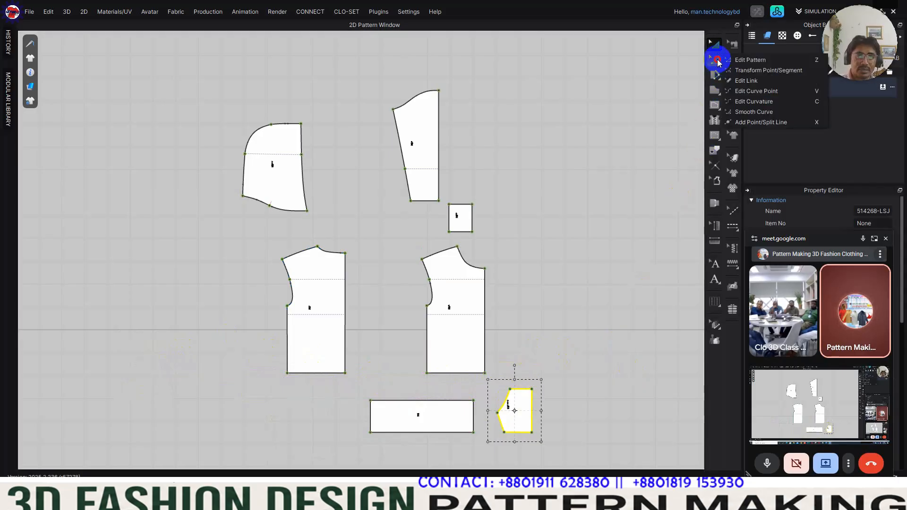
{"action": "left_click", "coordinate": [764, 61]}
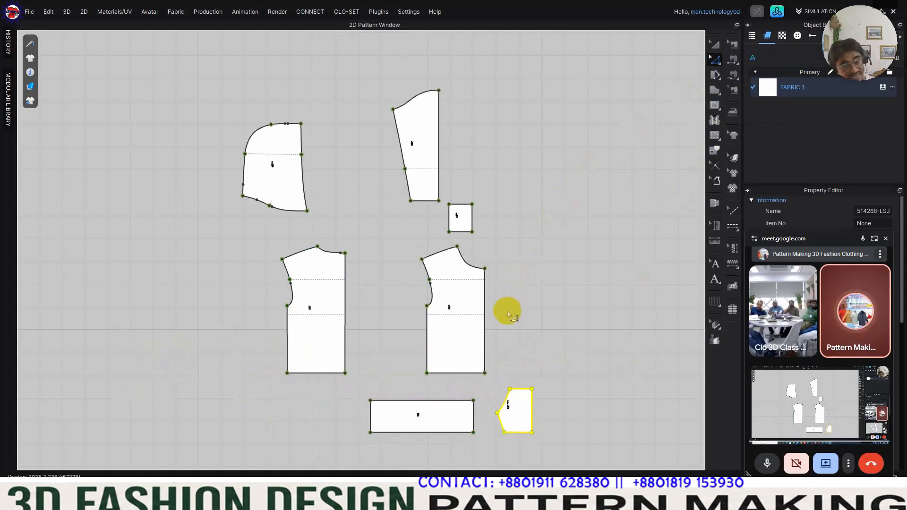
{"action": "right_click", "coordinate": [487, 340]}
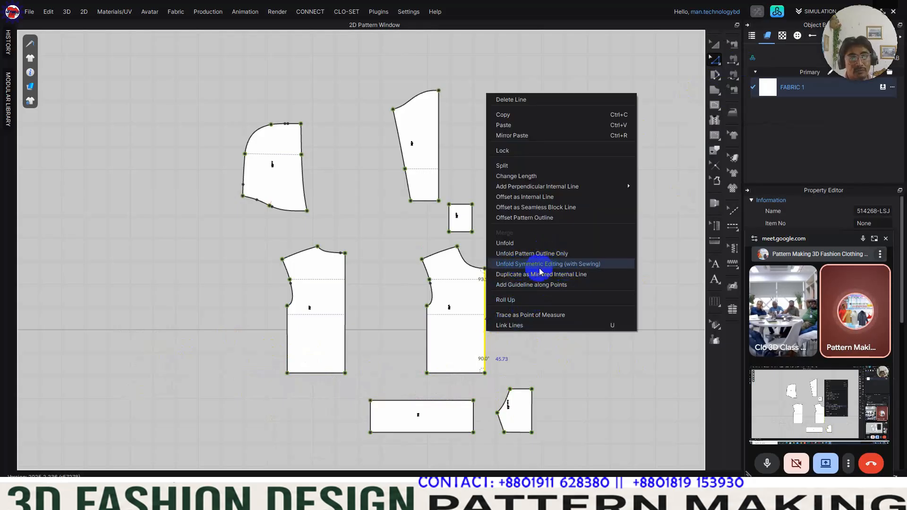
{"action": "left_click", "coordinate": [584, 268]}
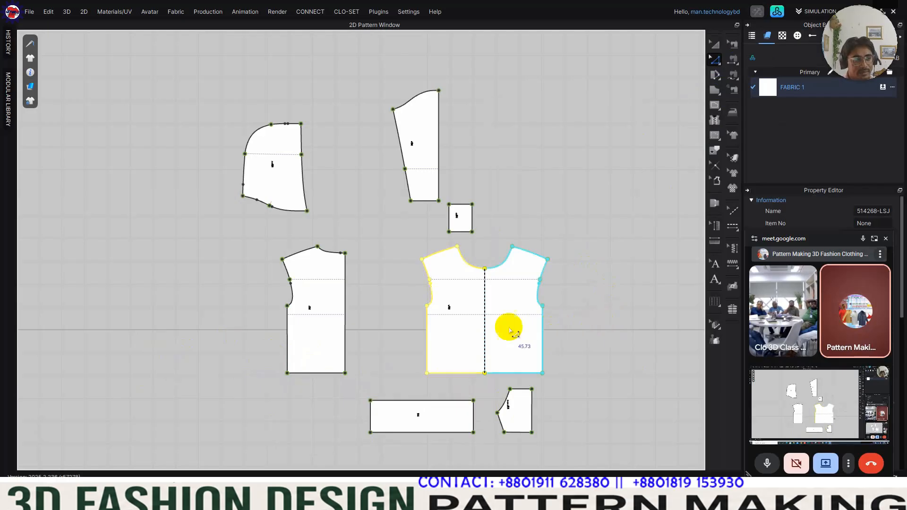
{"action": "left_click", "coordinate": [345, 331]}
{"action": "right_click", "coordinate": [345, 331]}
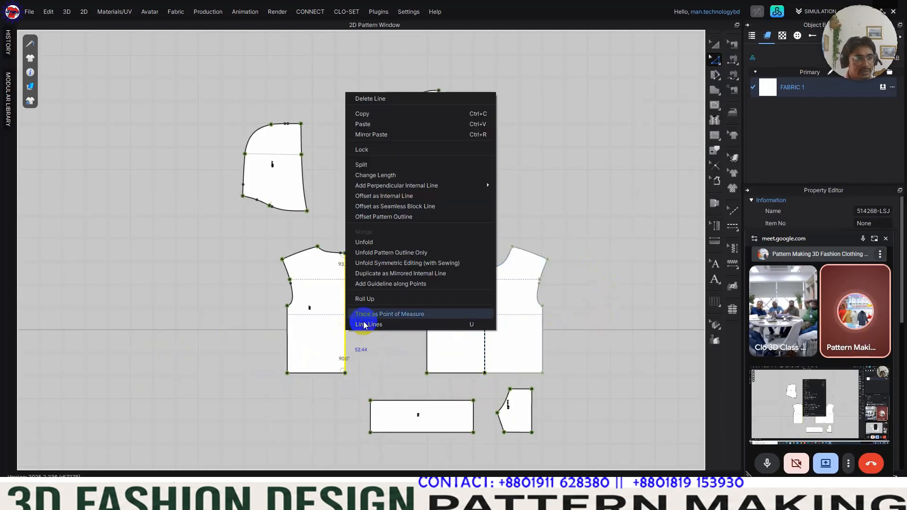
{"action": "left_click", "coordinate": [432, 269]}
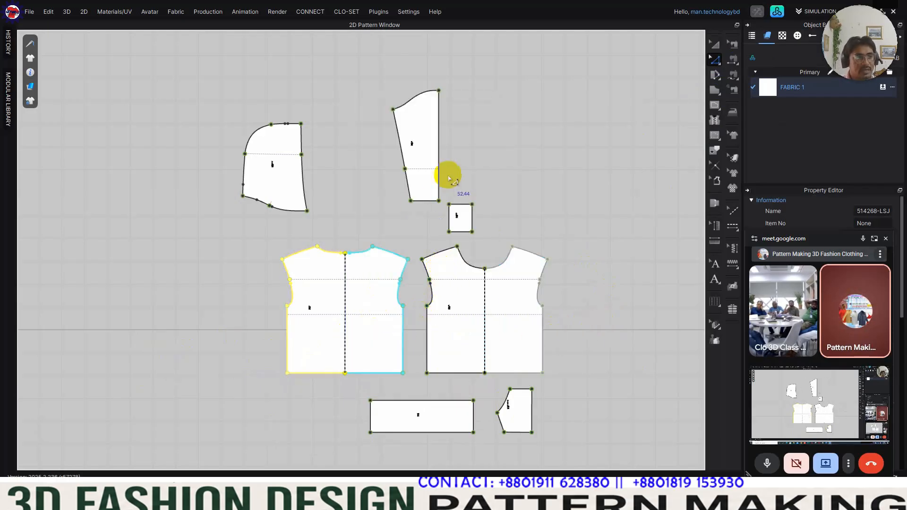
Step: Unfold the half sleeve along its straight edge with symmetric editing and sewing, and move the full sleeve above the front body
{"action": "right_click", "coordinate": [442, 146]}
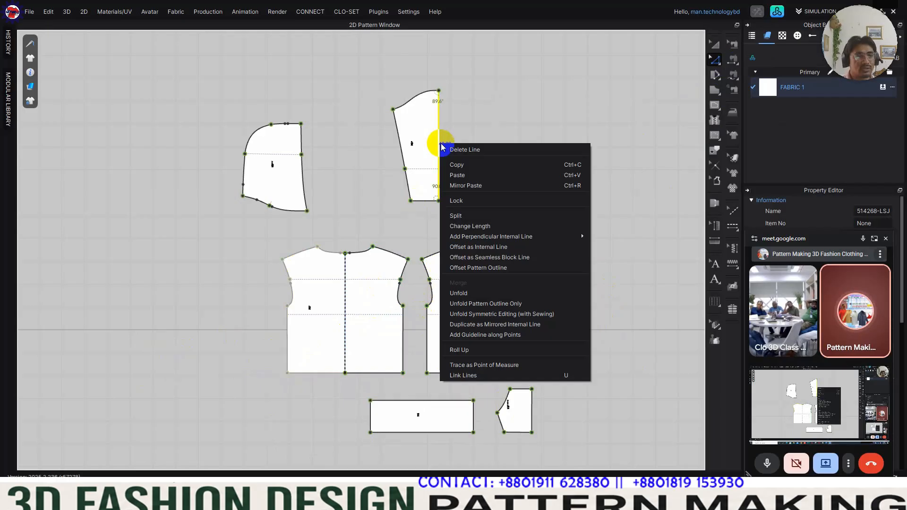
{"action": "left_click", "coordinate": [529, 314]}
{"action": "left_click_drag", "start_coordinate": [463, 150], "coordinate": [515, 136]}
{"action": "left_click", "coordinate": [537, 216]}
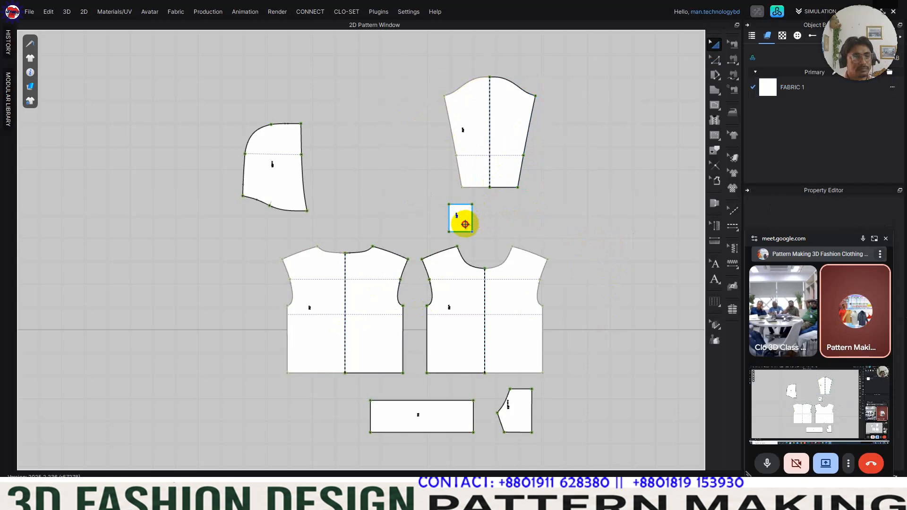
Step: Move the small cuff piece beneath the sleeve and rotate it 90 degrees clockwise
{"action": "left_click_drag", "start_coordinate": [463, 221], "coordinate": [492, 217]}
{"action": "scroll", "coordinate": [486, 216], "scroll_direction": "down", "scroll_amount": 5}
{"action": "scroll", "coordinate": [485, 216], "scroll_direction": "up", "scroll_amount": 12}
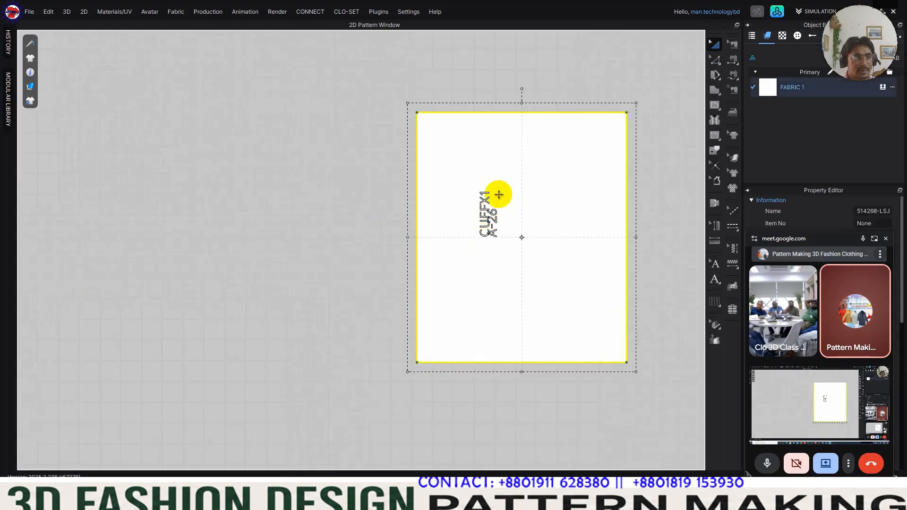
{"action": "scroll", "coordinate": [498, 192], "scroll_direction": "down", "scroll_amount": 4}
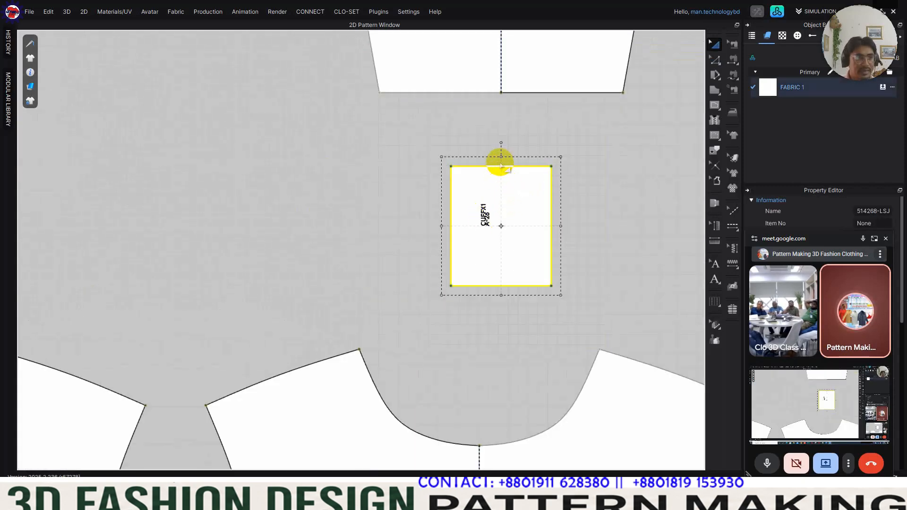
{"action": "left_click_drag", "start_coordinate": [501, 146], "coordinate": [603, 170]}
{"action": "left_click", "coordinate": [590, 221]}
{"action": "scroll", "coordinate": [543, 189], "scroll_direction": "down", "scroll_amount": 5}
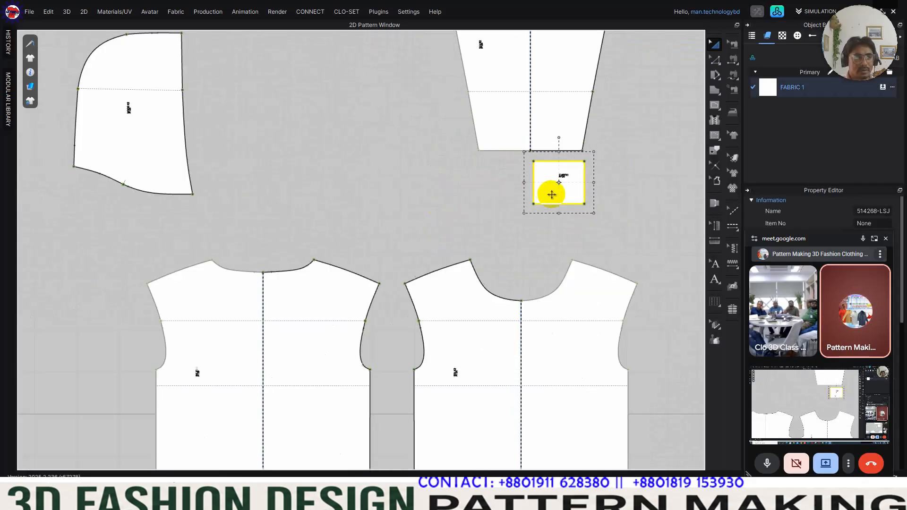
Step: Place the hood centrally above the back body and shift the sleeve and its cuff up and outward above the front body
{"action": "scroll", "coordinate": [546, 177], "scroll_direction": "down", "scroll_amount": 3}
{"action": "left_click_drag", "start_coordinate": [306, 221], "coordinate": [368, 226]}
{"action": "left_click_drag", "start_coordinate": [489, 166], "coordinate": [521, 142]}
{"action": "left_click_drag", "start_coordinate": [516, 235], "coordinate": [545, 213]}
{"action": "scroll", "coordinate": [538, 210], "scroll_direction": "down", "scroll_amount": 3}
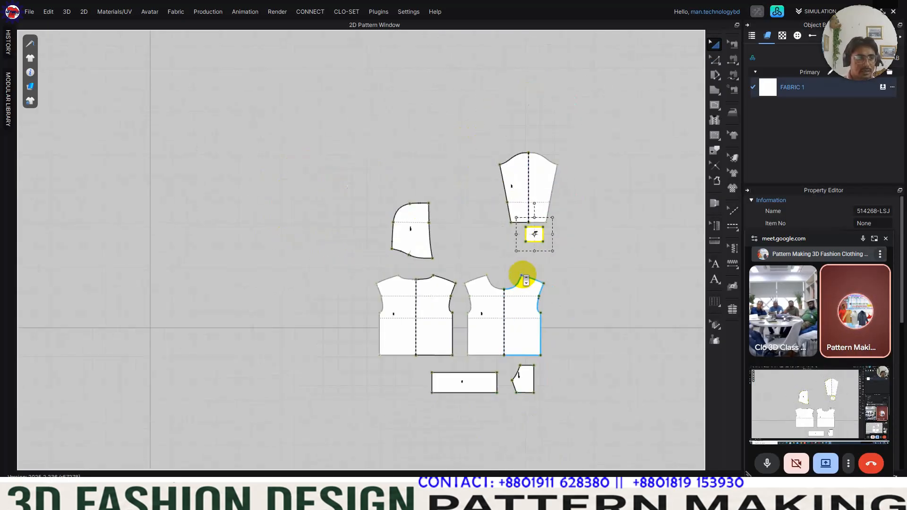
Step: Place the waistband centrally beneath the back body and the pocket beneath the front body, its straight edge in line with the centre line
{"action": "left_click_drag", "start_coordinate": [547, 405], "coordinate": [546, 375]}
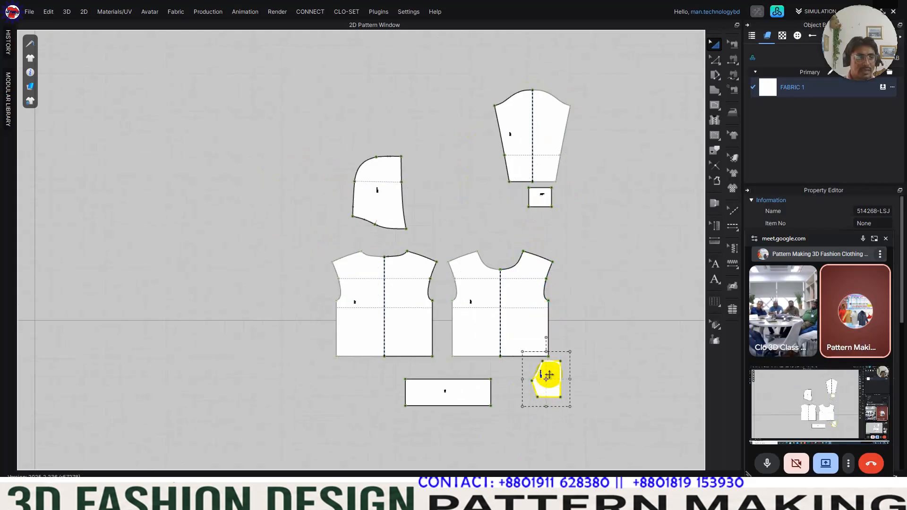
{"action": "scroll", "coordinate": [559, 362], "scroll_direction": "up", "scroll_amount": 5}
{"action": "scroll", "coordinate": [558, 362], "scroll_direction": "down", "scroll_amount": 5}
{"action": "left_click_drag", "start_coordinate": [456, 355], "coordinate": [371, 334]}
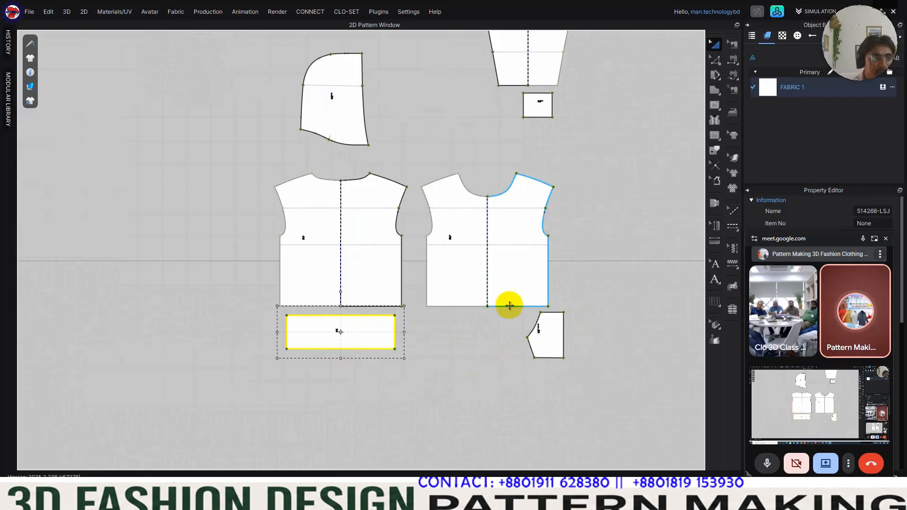
{"action": "scroll", "coordinate": [566, 304], "scroll_direction": "up", "scroll_amount": 3}
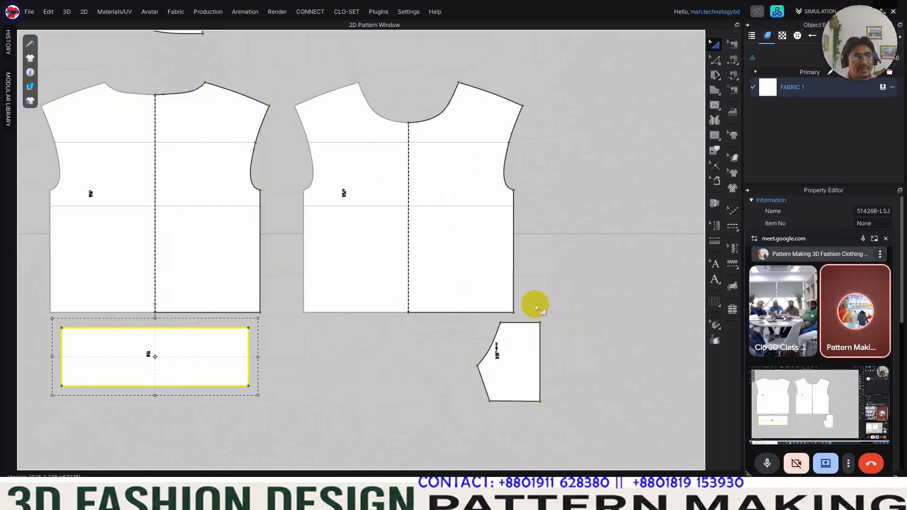
{"action": "left_click_drag", "start_coordinate": [524, 348], "coordinate": [390, 359]}
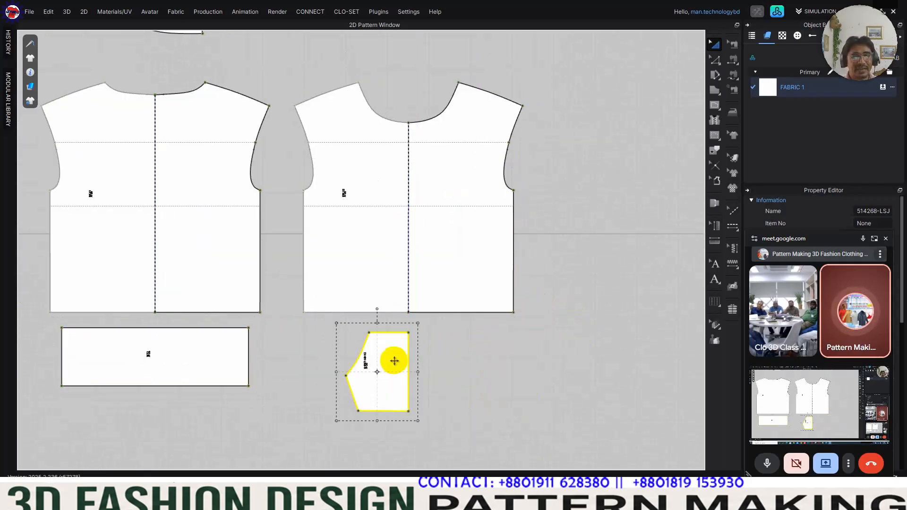
{"action": "scroll", "coordinate": [391, 357], "scroll_direction": "up", "scroll_amount": 5}
{"action": "scroll", "coordinate": [420, 348], "scroll_direction": "down", "scroll_amount": 2}
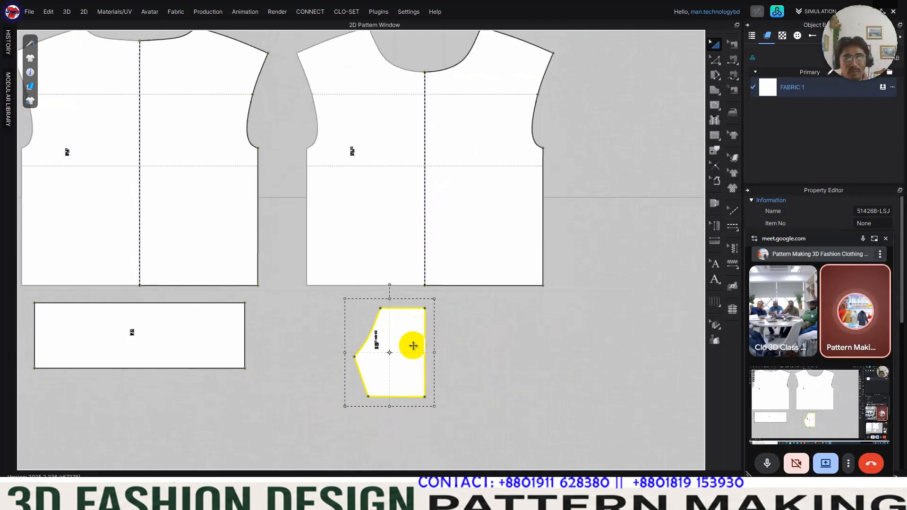
Step: Try placing the pocket over the front body's lower centre, moving the front body aside to reach the pocket
{"action": "middle_click_drag", "start_coordinate": [445, 323], "coordinate": [444, 338]}
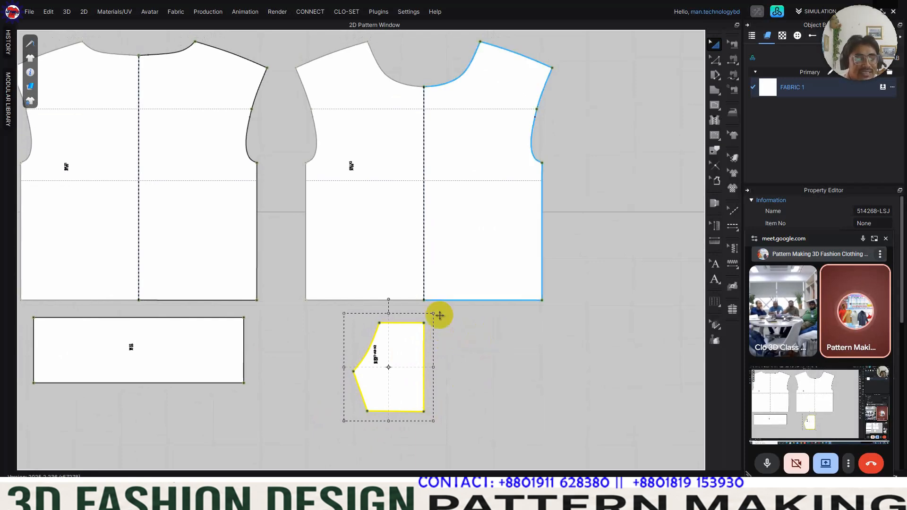
{"action": "left_click_drag", "start_coordinate": [411, 387], "coordinate": [409, 278]}
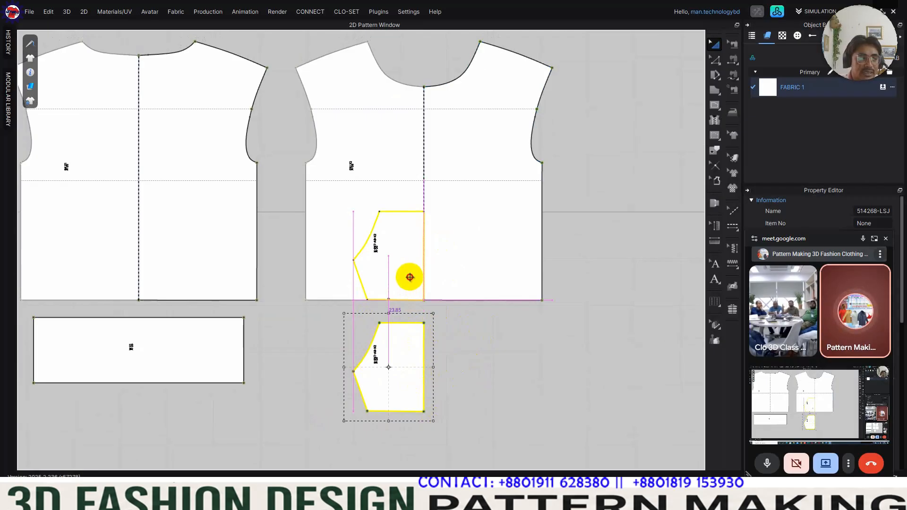
{"action": "left_click_drag", "start_coordinate": [409, 277], "coordinate": [402, 392]}
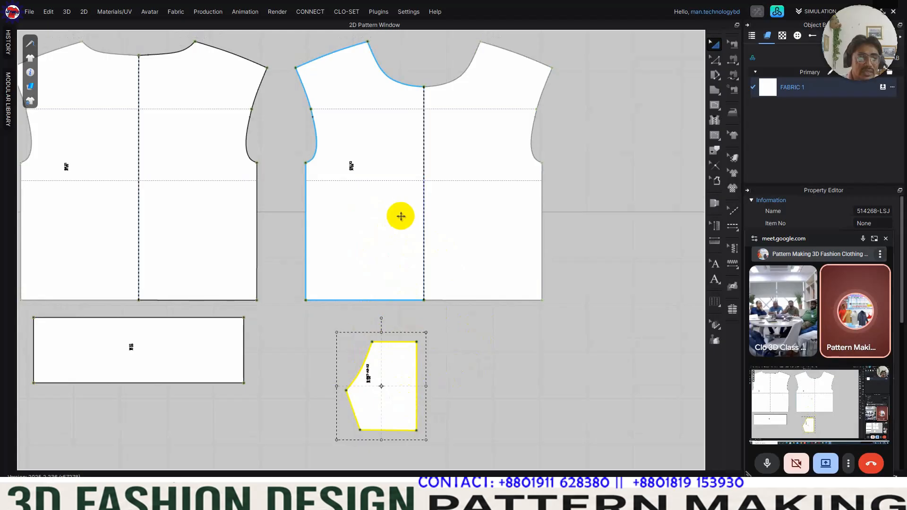
{"action": "left_click_drag", "start_coordinate": [384, 366], "coordinate": [400, 243]}
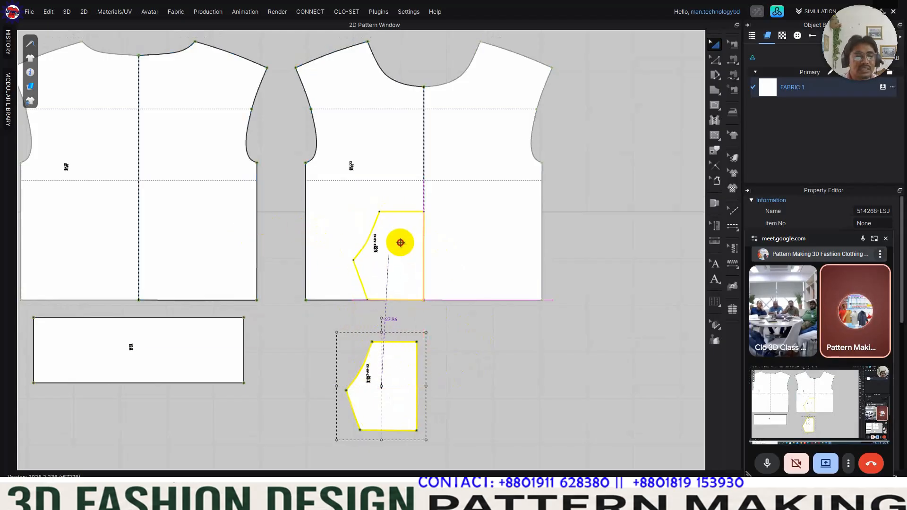
{"action": "left_click_drag", "start_coordinate": [401, 243], "coordinate": [401, 243]}
{"action": "left_click_drag", "start_coordinate": [501, 260], "coordinate": [635, 254]}
{"action": "left_click_drag", "start_coordinate": [376, 259], "coordinate": [365, 381]}
{"action": "left_click_drag", "start_coordinate": [461, 243], "coordinate": [368, 248]}
{"action": "left_click_drag", "start_coordinate": [371, 247], "coordinate": [371, 247]}
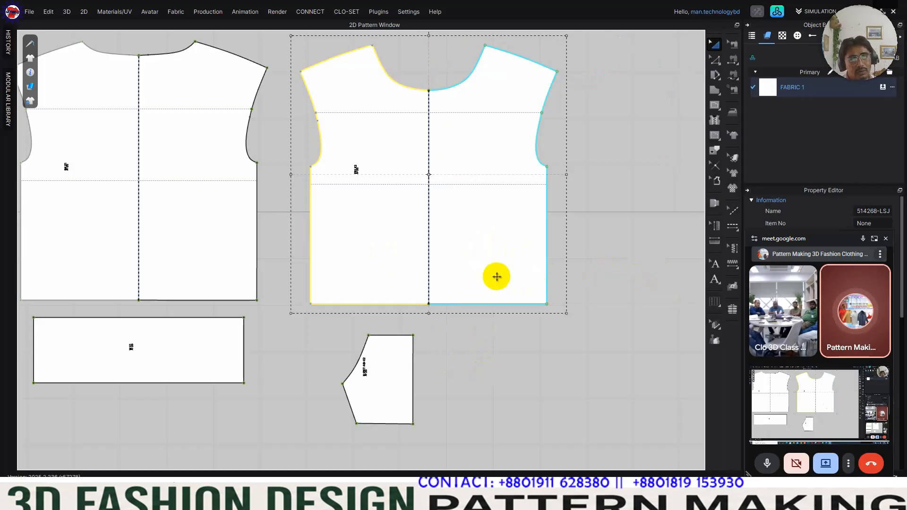
Step: Add a second fabric to the fabric list and apply it to the front body
{"action": "scroll", "coordinate": [520, 290], "scroll_direction": "down", "scroll_amount": 3}
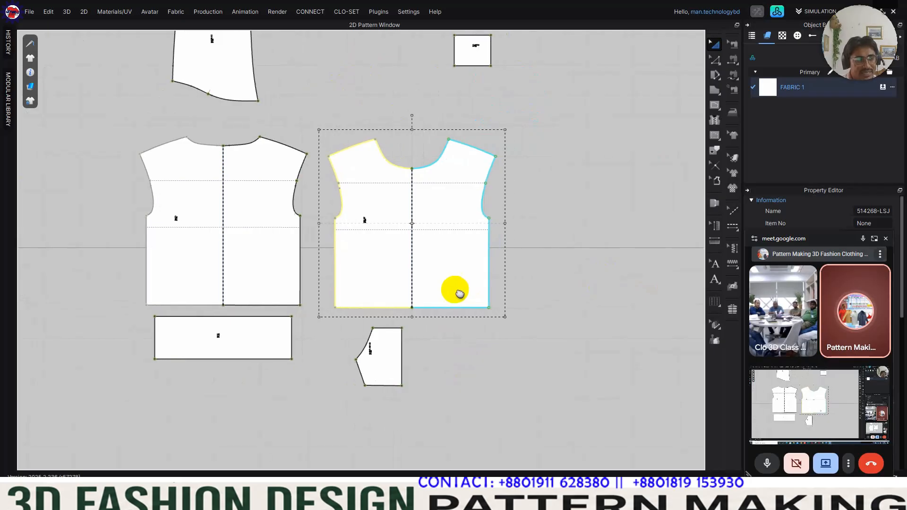
{"action": "scroll", "coordinate": [445, 289], "scroll_direction": "down", "scroll_amount": 3}
{"action": "scroll", "coordinate": [435, 289], "scroll_direction": "up", "scroll_amount": 5}
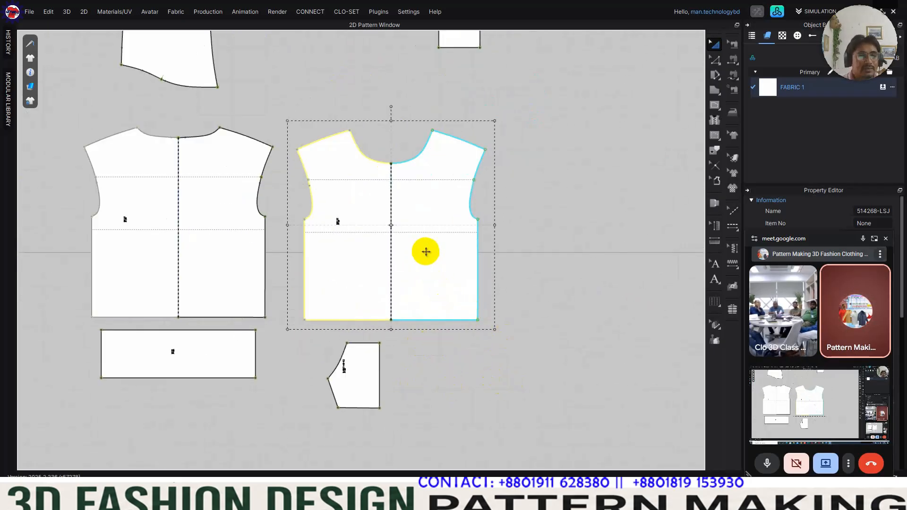
{"action": "left_click", "coordinate": [790, 101]}
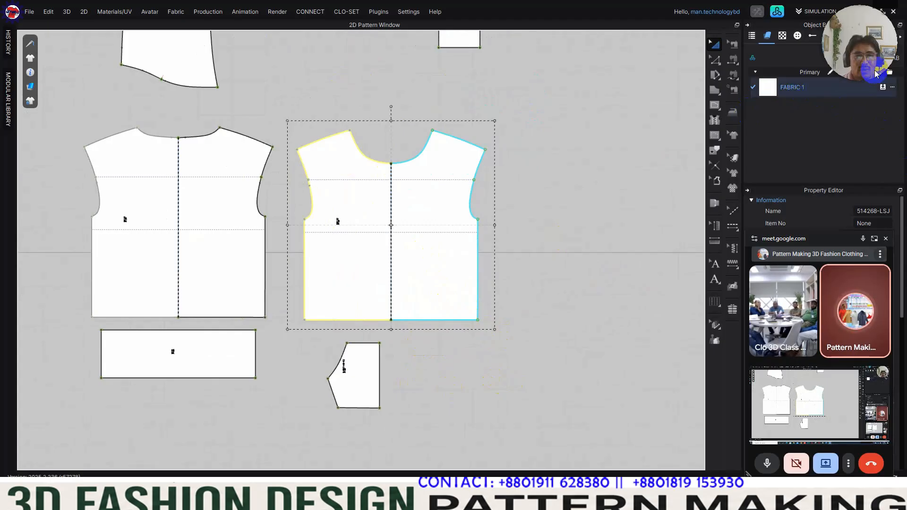
{"action": "left_click_drag", "start_coordinate": [862, 27], "coordinate": [49, 426]}
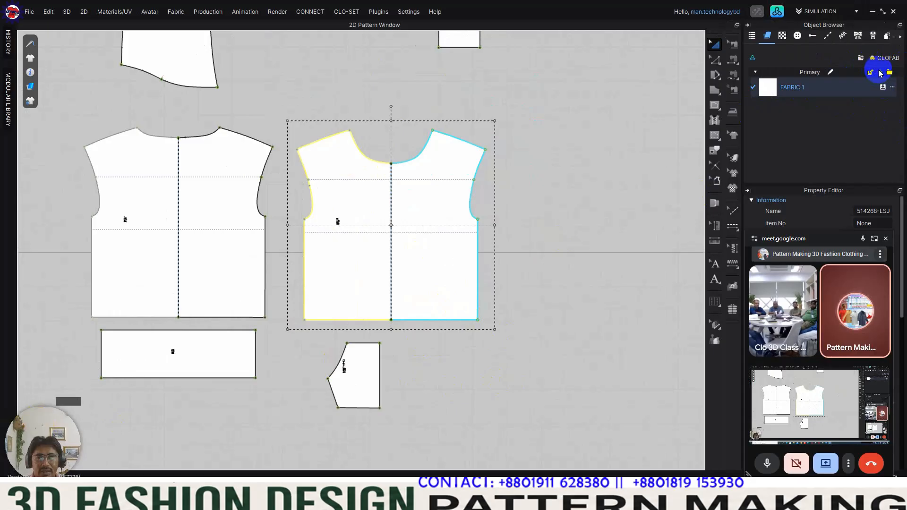
{"action": "left_click", "coordinate": [880, 72]}
{"action": "left_click", "coordinate": [798, 112]}
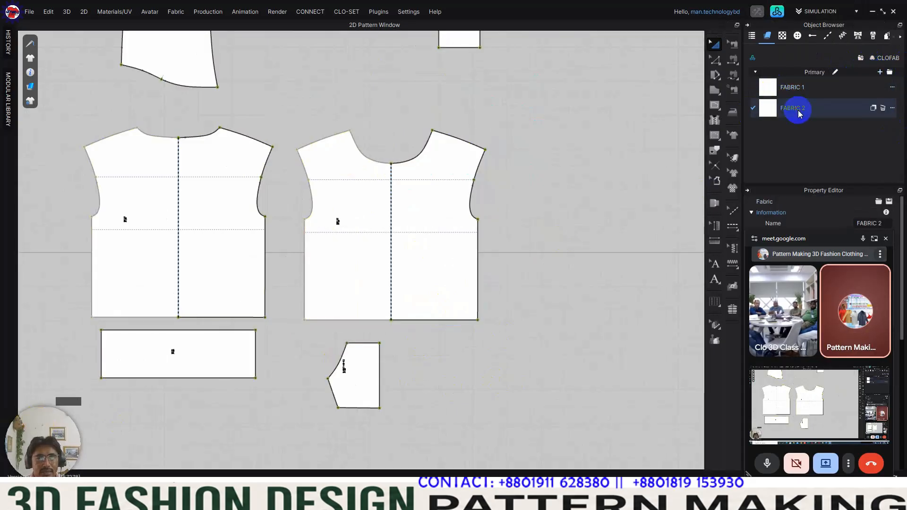
{"action": "left_click", "coordinate": [439, 258]}
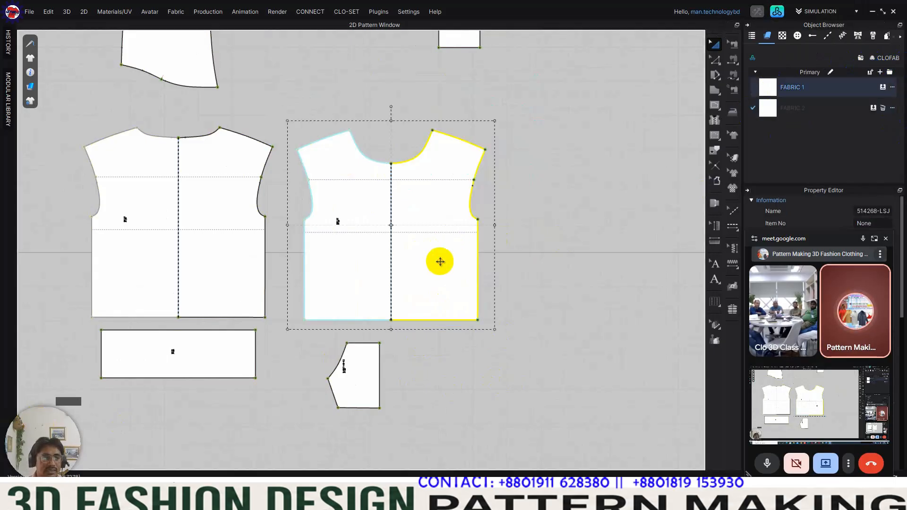
{"action": "left_click_drag", "start_coordinate": [875, 110], "coordinate": [425, 240]}
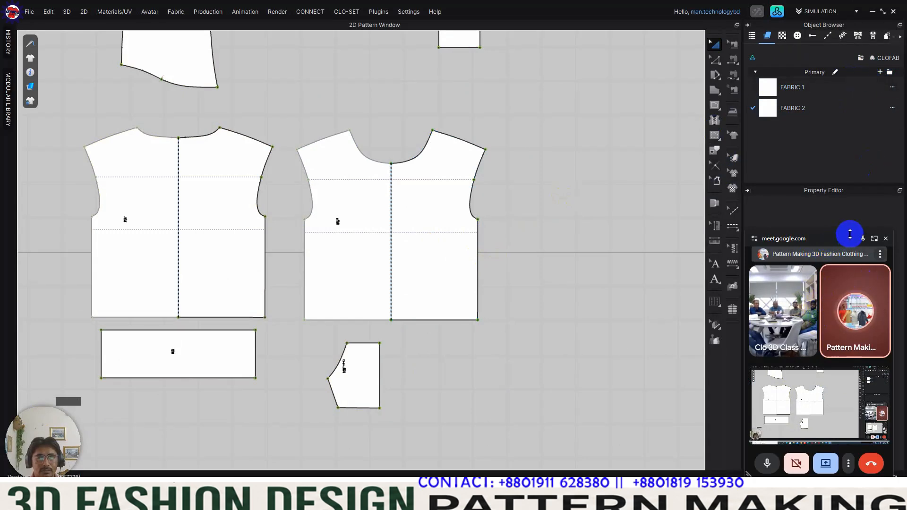
Step: Lower the opacity of the front body's fabric, FABRIC 2, to the minimum
{"action": "left_click_drag", "start_coordinate": [841, 241], "coordinate": [614, 262]}
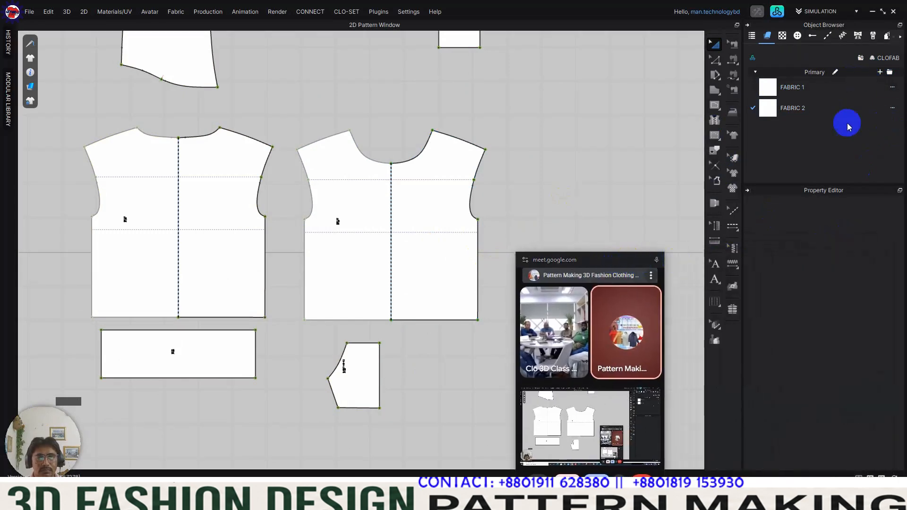
{"action": "left_click", "coordinate": [439, 209]}
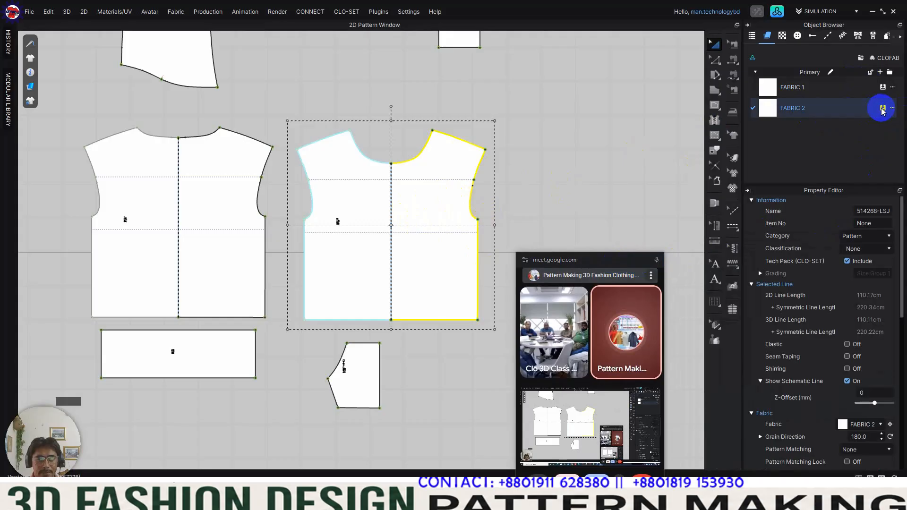
{"action": "left_click", "coordinate": [761, 114]}
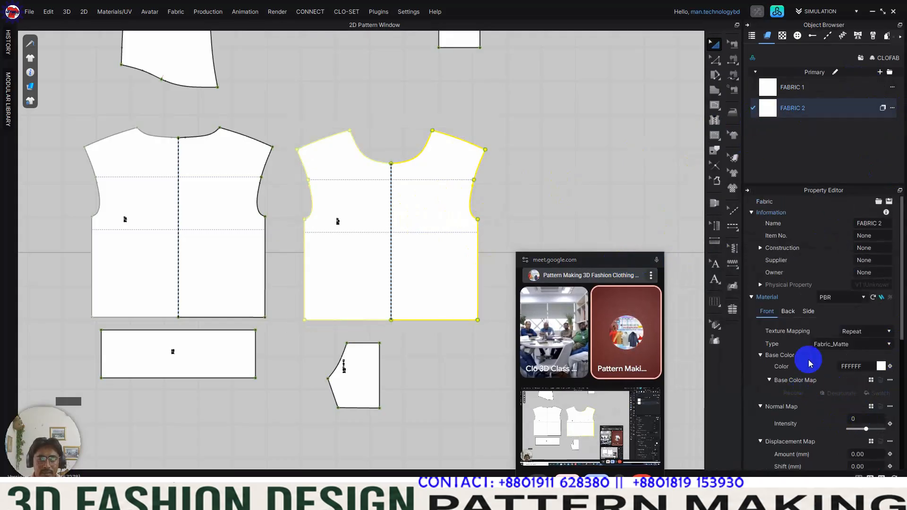
{"action": "scroll", "coordinate": [822, 354], "scroll_direction": "down", "scroll_amount": 5}
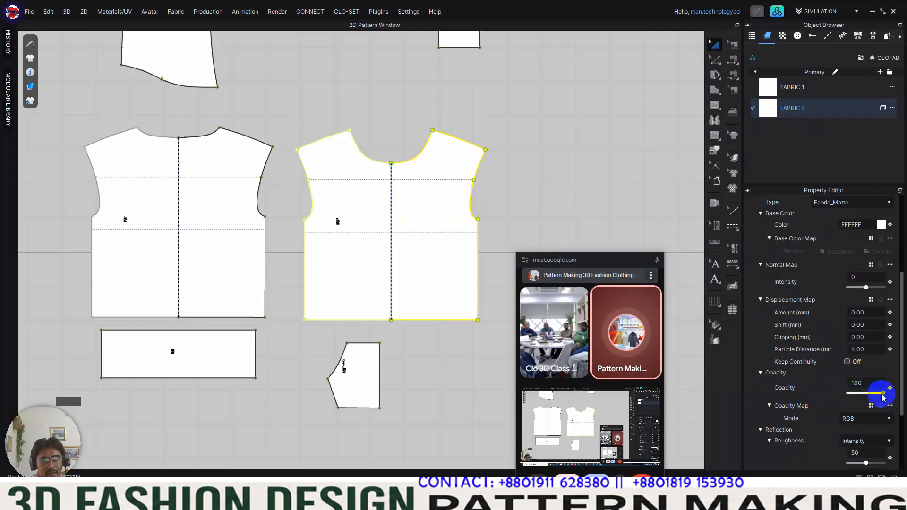
{"action": "left_click_drag", "start_coordinate": [883, 397], "coordinate": [840, 401]}
Step: Place the pocket on the front body with its straight edge on the centre line and its lower edge on the hem
{"action": "left_click", "coordinate": [576, 182]}
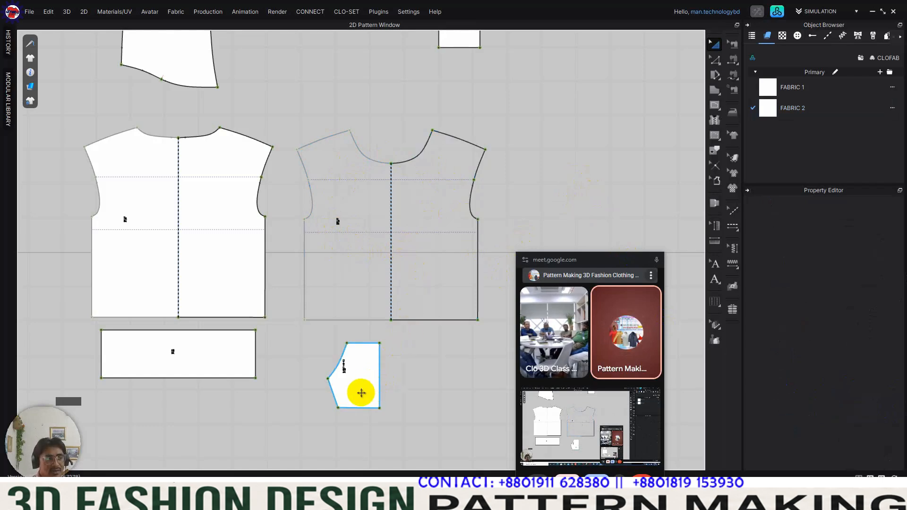
{"action": "left_click_drag", "start_coordinate": [364, 394], "coordinate": [373, 307]}
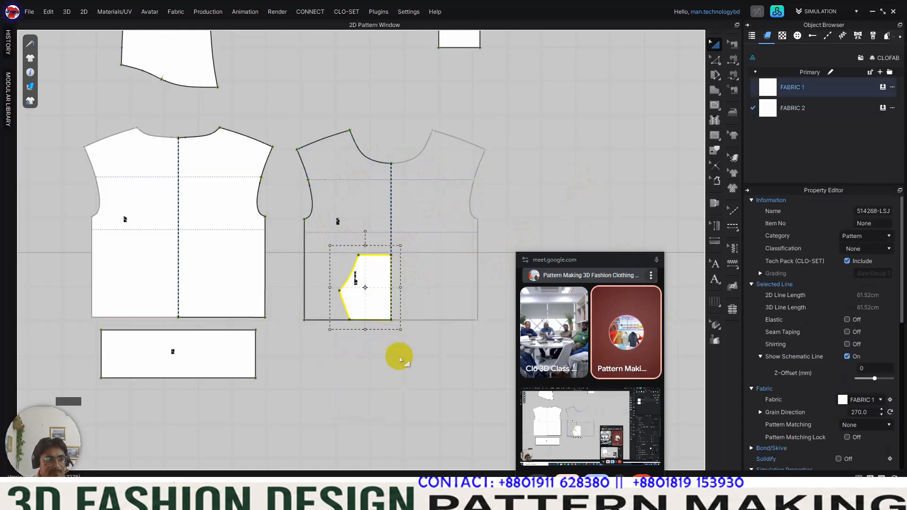
Step: Draw a horizontal internal line on the front body from the side seam to the centre line, level with the pocket's upper edge
{"action": "left_click", "coordinate": [389, 352]}
{"action": "scroll", "coordinate": [373, 320], "scroll_direction": "up", "scroll_amount": 6}
{"action": "scroll", "coordinate": [372, 319], "scroll_direction": "down", "scroll_amount": 4}
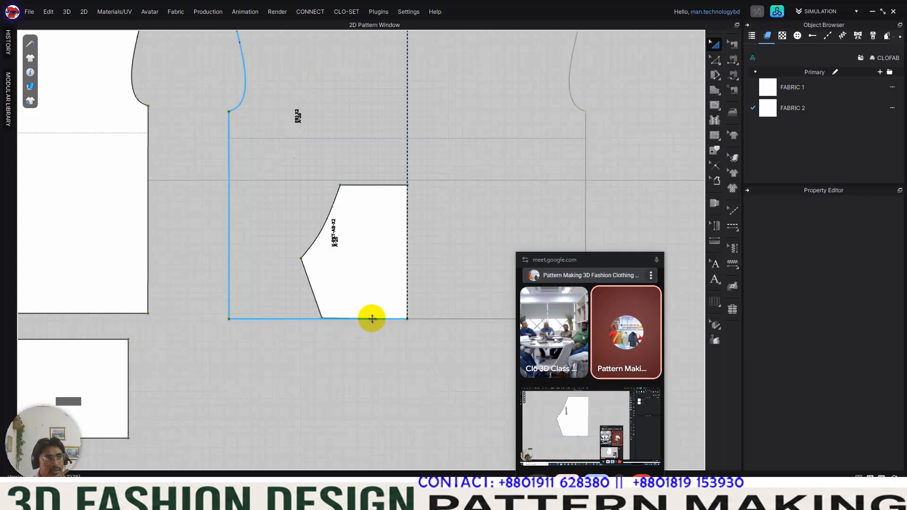
{"action": "key", "text": "m"}
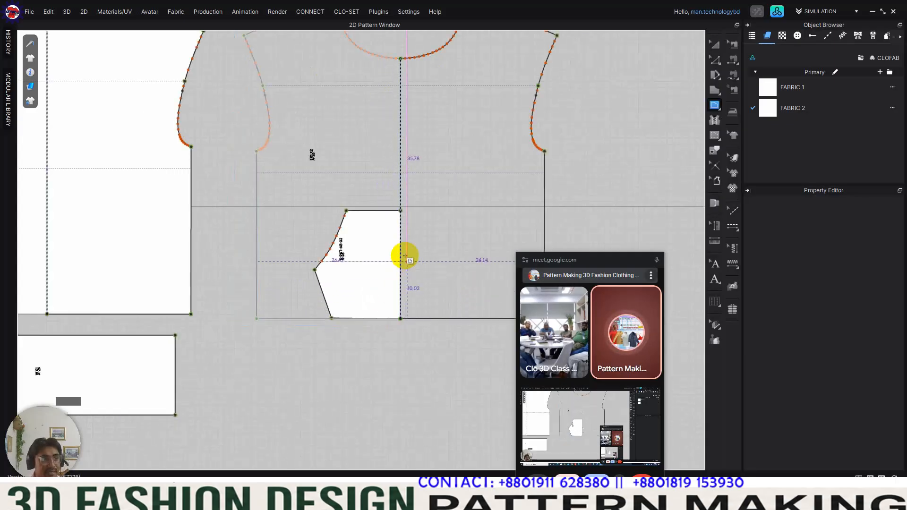
{"action": "left_click", "coordinate": [399, 210]}
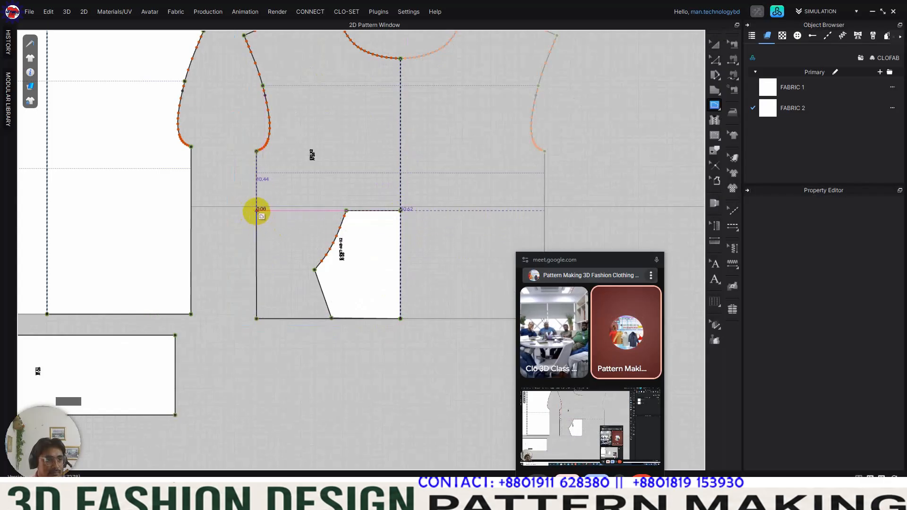
{"action": "left_click", "coordinate": [257, 211]}
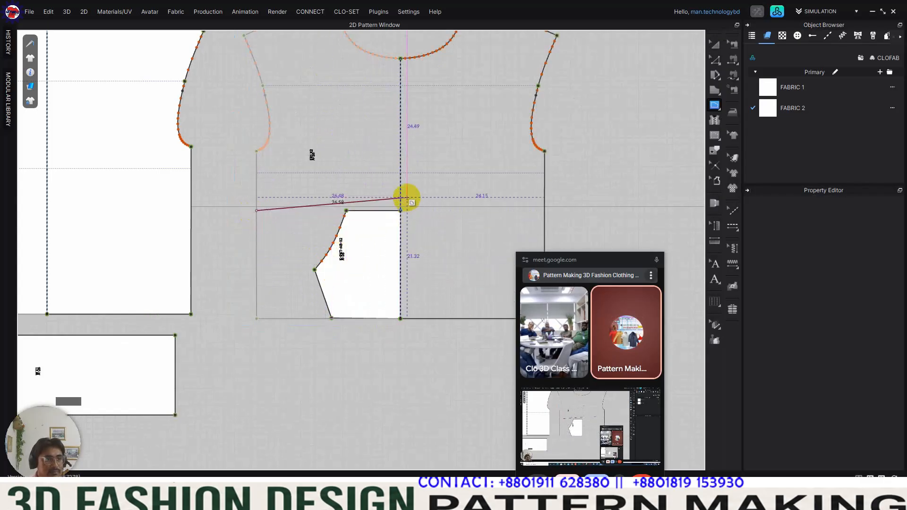
{"action": "left_click", "coordinate": [400, 211]}
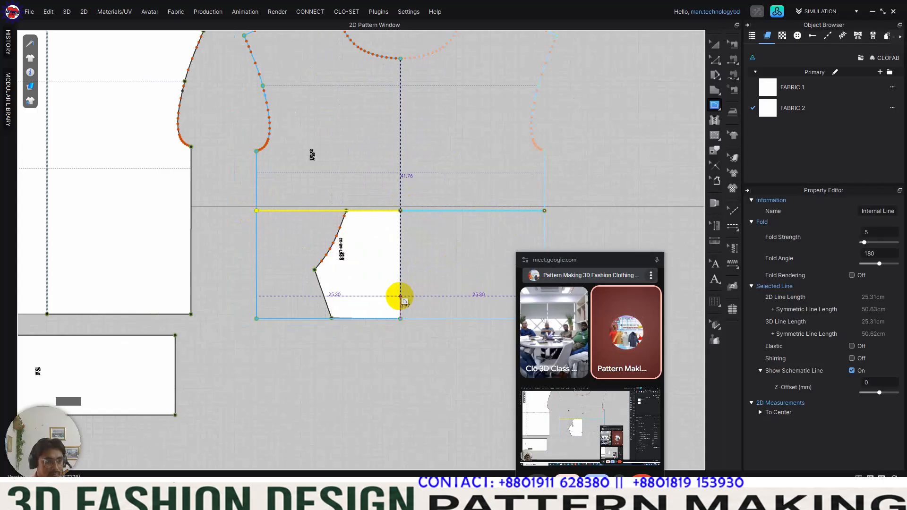
Step: Draw an internal line on the front body from the pocket's upper outer corner through its side corner to the hem
{"action": "scroll", "coordinate": [377, 263], "scroll_direction": "up", "scroll_amount": 3}
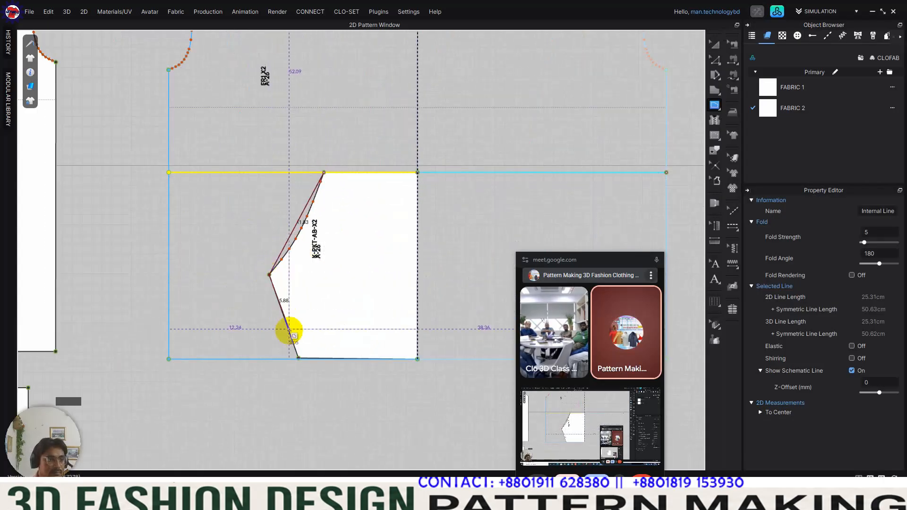
{"action": "scroll", "coordinate": [298, 358], "scroll_direction": "up", "scroll_amount": 5}
{"action": "scroll", "coordinate": [301, 365], "scroll_direction": "up", "scroll_amount": 3}
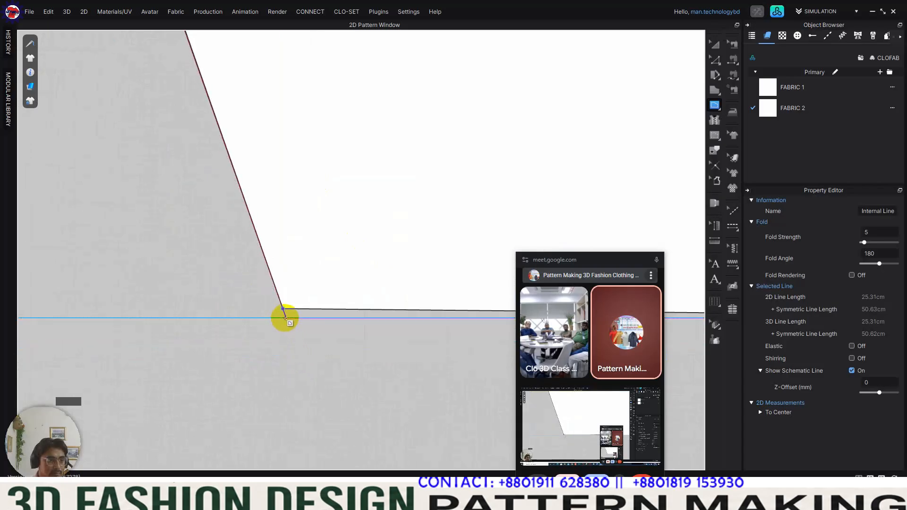
{"action": "double_click", "coordinate": [285, 318]}
{"action": "scroll", "coordinate": [286, 326], "scroll_direction": "down", "scroll_amount": 6}
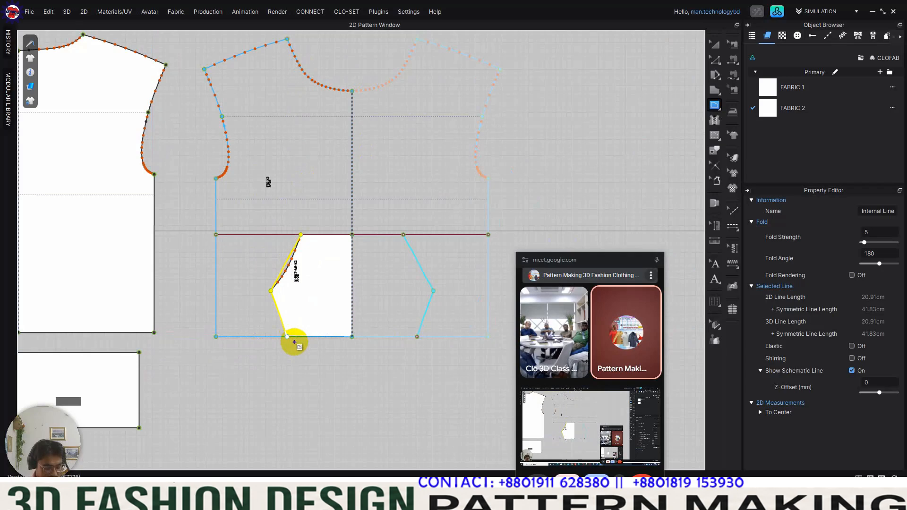
Step: Curve the upper slanted segment of the new internal line to match the pocket's curved opening
{"action": "key", "text": "c"}
{"action": "scroll", "coordinate": [284, 278], "scroll_direction": "up", "scroll_amount": 5}
{"action": "left_click_drag", "start_coordinate": [293, 230], "coordinate": [300, 248]}
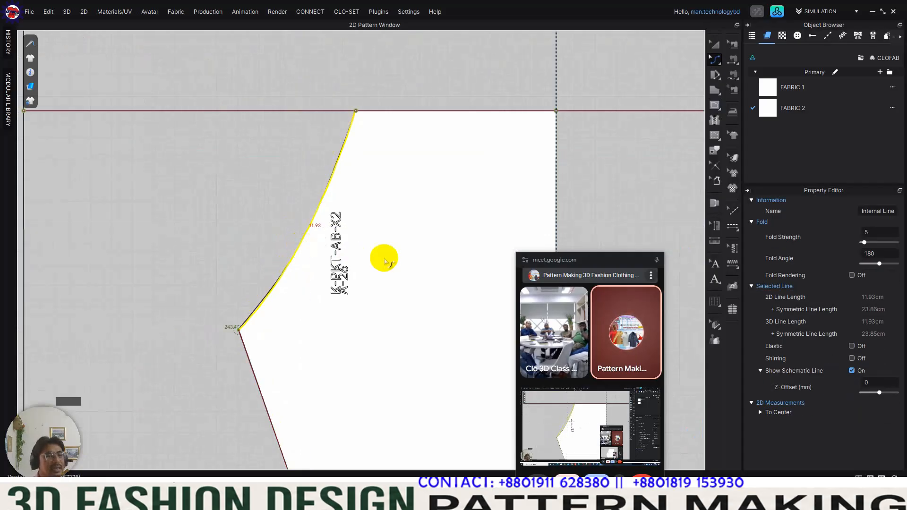
{"action": "scroll", "coordinate": [378, 258], "scroll_direction": "down", "scroll_amount": 6}
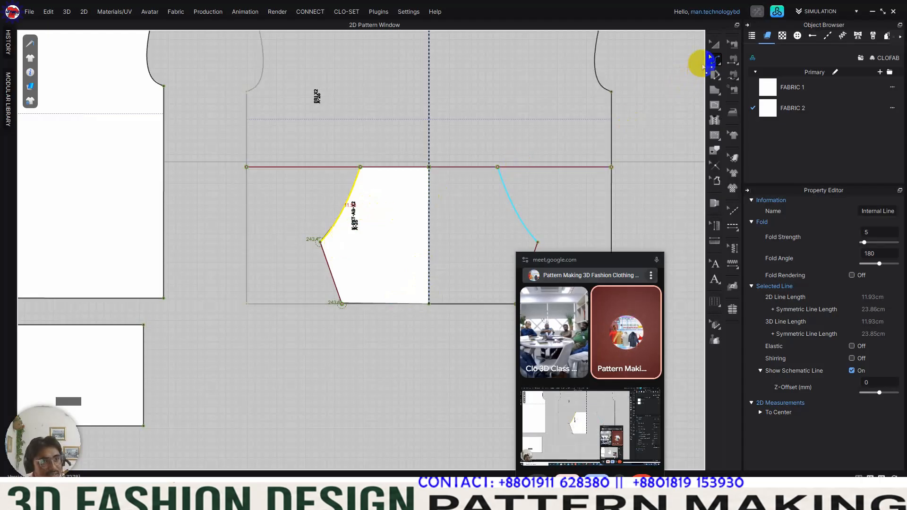
Step: Move the pocket piece off the front body to the empty area below its hem
{"action": "left_click", "coordinate": [714, 45]}
{"action": "left_click_drag", "start_coordinate": [393, 274], "coordinate": [353, 404]}
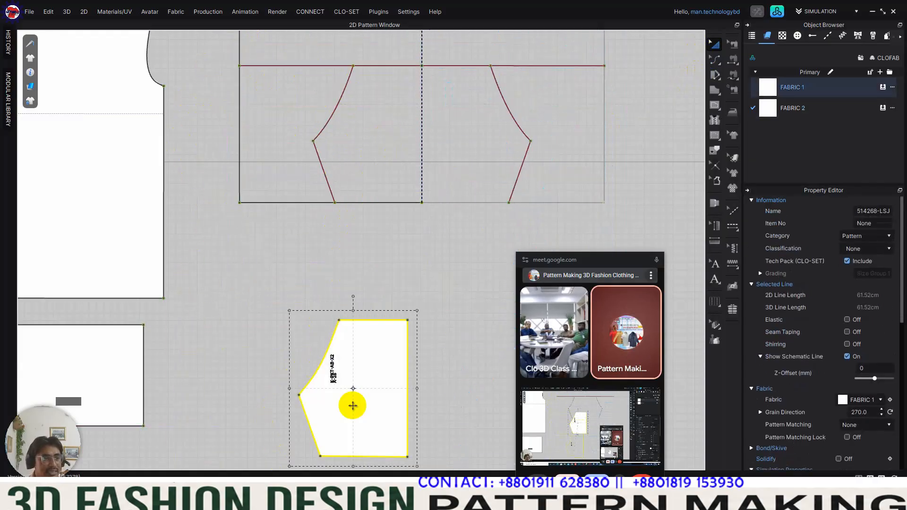
{"action": "scroll", "coordinate": [360, 235], "scroll_direction": "down", "scroll_amount": 2}
{"action": "scroll", "coordinate": [364, 237], "scroll_direction": "up", "scroll_amount": 1}
{"action": "left_click", "coordinate": [389, 320]}
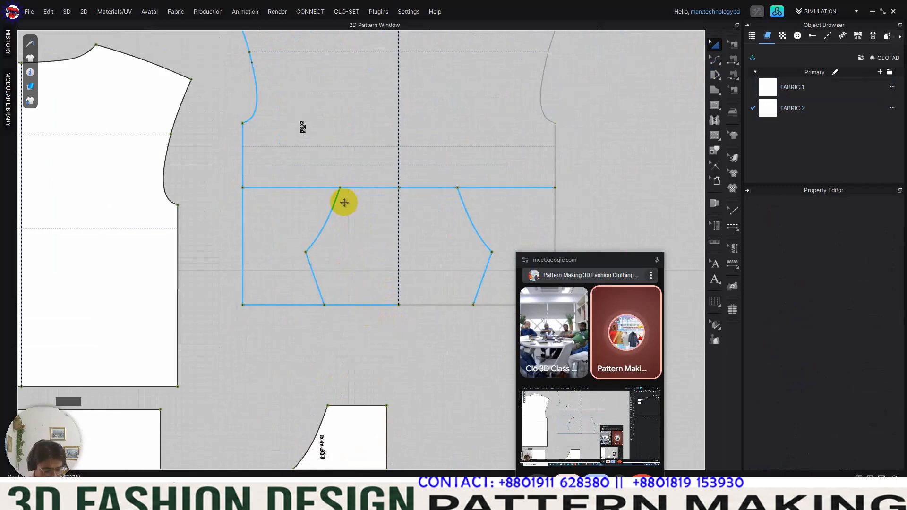
Step: Add a point to the horizontal internal line where it intersects the pocket's curved line
{"action": "key", "text": "z"}
{"action": "left_click", "coordinate": [327, 188]}
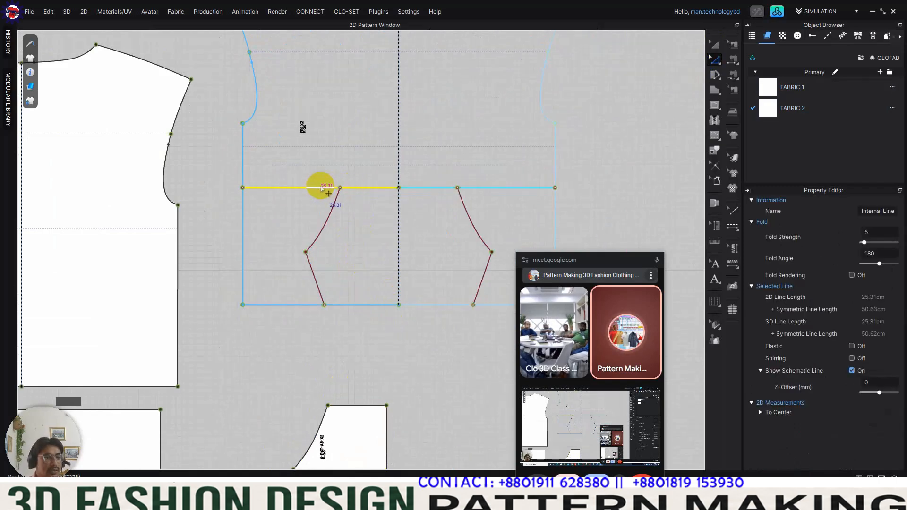
{"action": "right_click", "coordinate": [322, 189]}
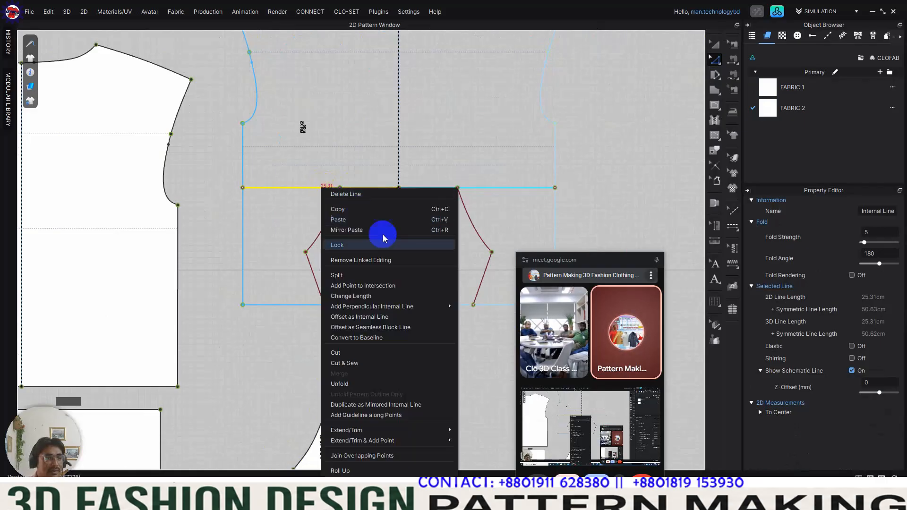
{"action": "left_click", "coordinate": [375, 286]}
Step: Divide the horizontal line's outer segment between the side seam and pocket corner from the rest and delete it
{"action": "left_click", "coordinate": [301, 188]}
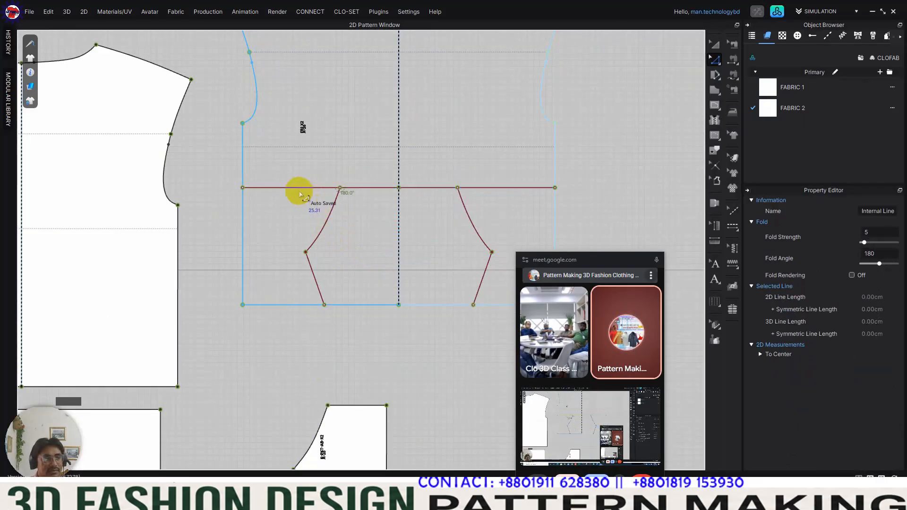
{"action": "right_click", "coordinate": [301, 188]}
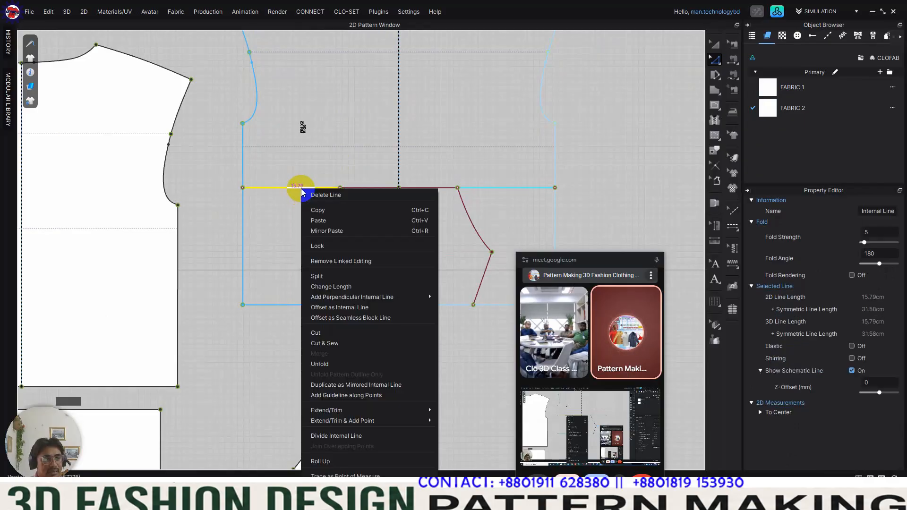
{"action": "left_click", "coordinate": [350, 436]}
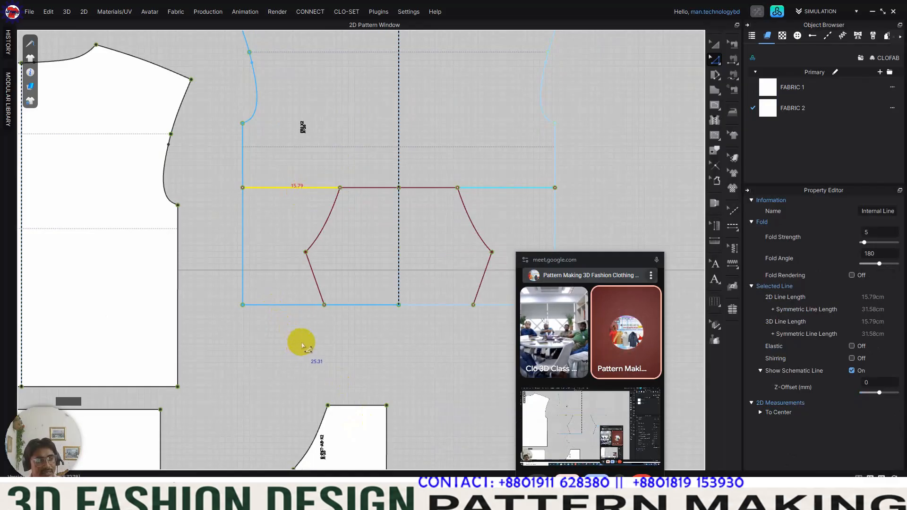
{"action": "key", "text": "Delete"}
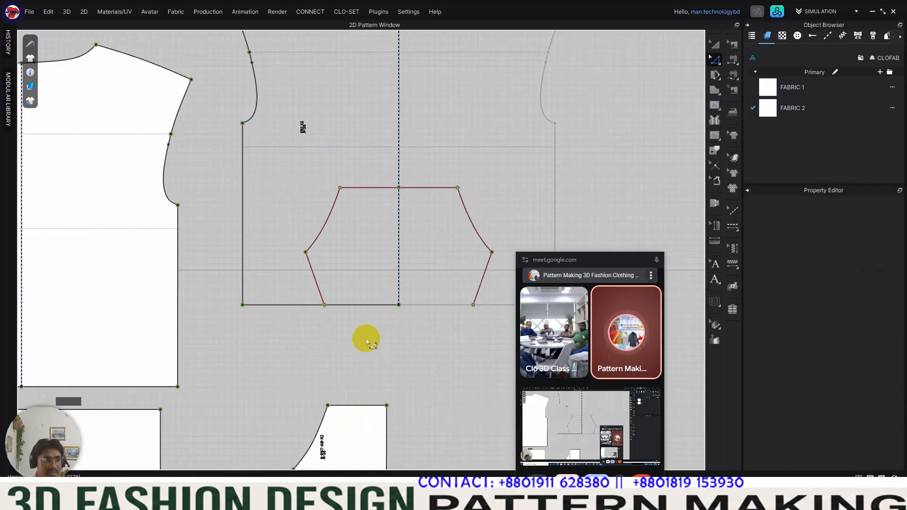
Step: Apply FABRIC 1 to the front body so it is opaque like the other pieces
{"action": "scroll", "coordinate": [368, 341], "scroll_direction": "down", "scroll_amount": 2}
{"action": "scroll", "coordinate": [370, 259], "scroll_direction": "down", "scroll_amount": 4}
{"action": "left_click", "coordinate": [715, 44]}
{"action": "left_click", "coordinate": [406, 265]}
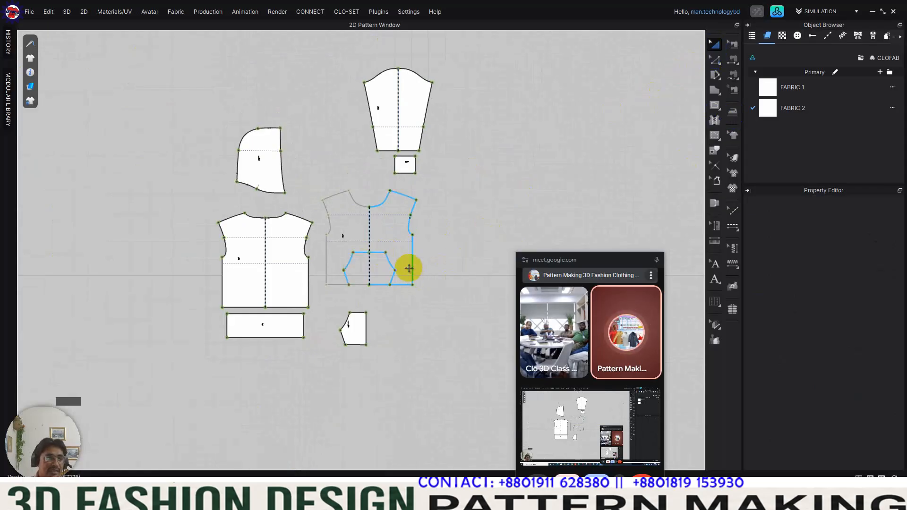
{"action": "left_click", "coordinate": [399, 239]}
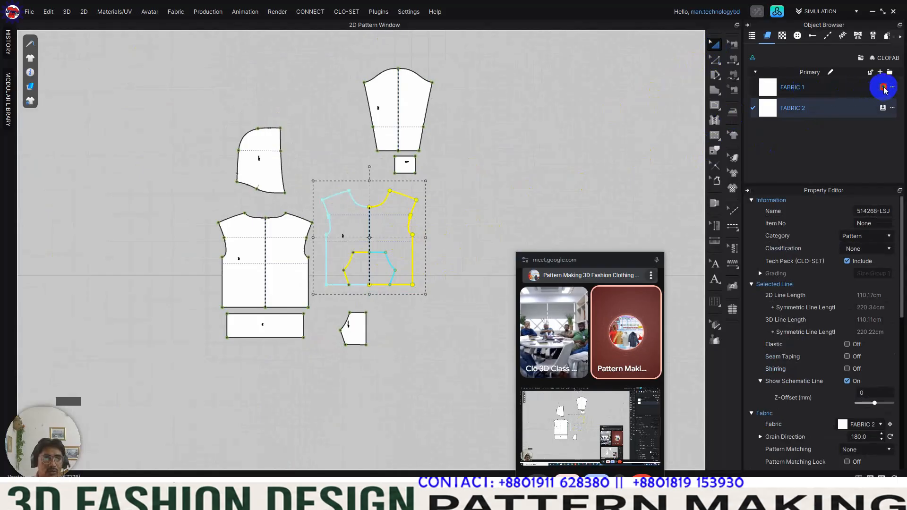
{"action": "left_click", "coordinate": [883, 88]}
{"action": "left_click", "coordinate": [446, 256]}
{"action": "middle_click_drag", "start_coordinate": [445, 256], "coordinate": [439, 286]}
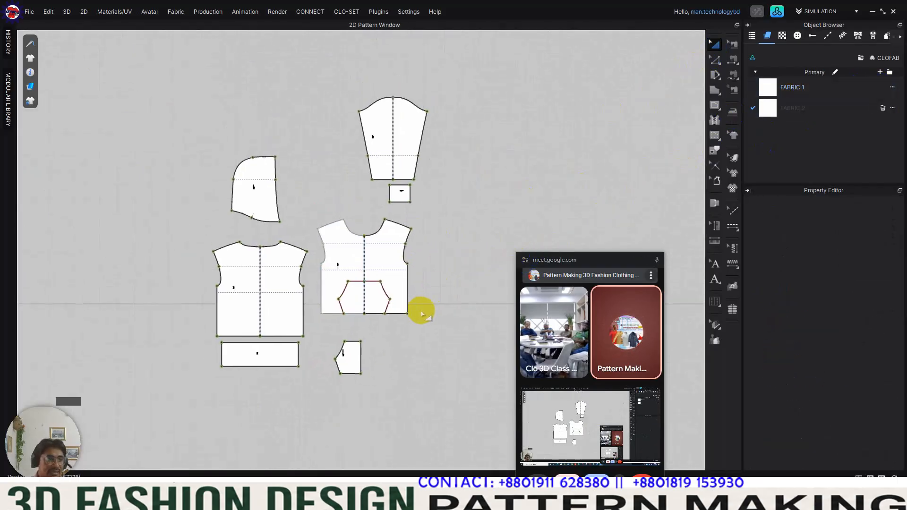
Step: Align the front body level with the back body and place the pocket piece below it
{"action": "left_click", "coordinate": [400, 302]}
{"action": "left_click_drag", "start_coordinate": [346, 362], "coordinate": [352, 383]}
{"action": "left_click", "coordinate": [393, 387]}
{"action": "left_click_drag", "start_coordinate": [397, 337], "coordinate": [399, 333]}
{"action": "left_click", "coordinate": [429, 350]}
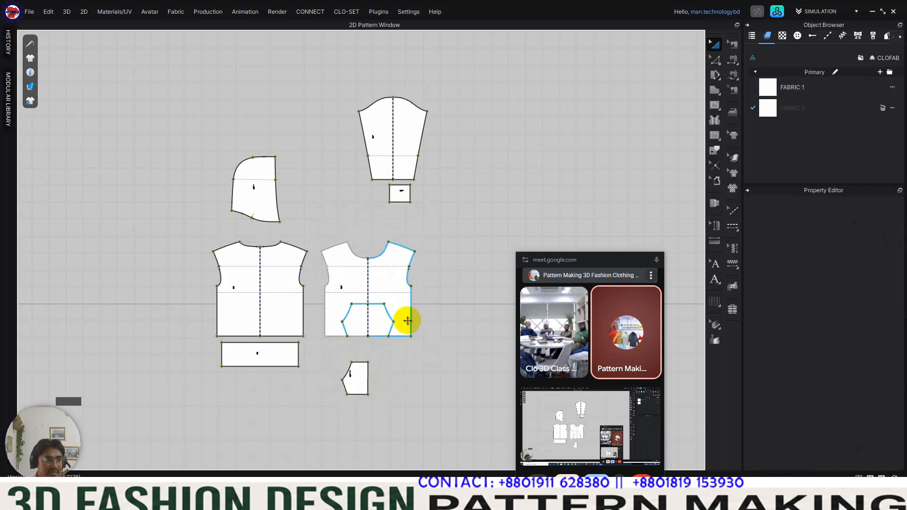
Step: Convert all the pocket outline's internal lines on the front body to baselines
{"action": "scroll", "coordinate": [407, 321], "scroll_direction": "up", "scroll_amount": 5}
{"action": "scroll", "coordinate": [405, 313], "scroll_direction": "down", "scroll_amount": 2}
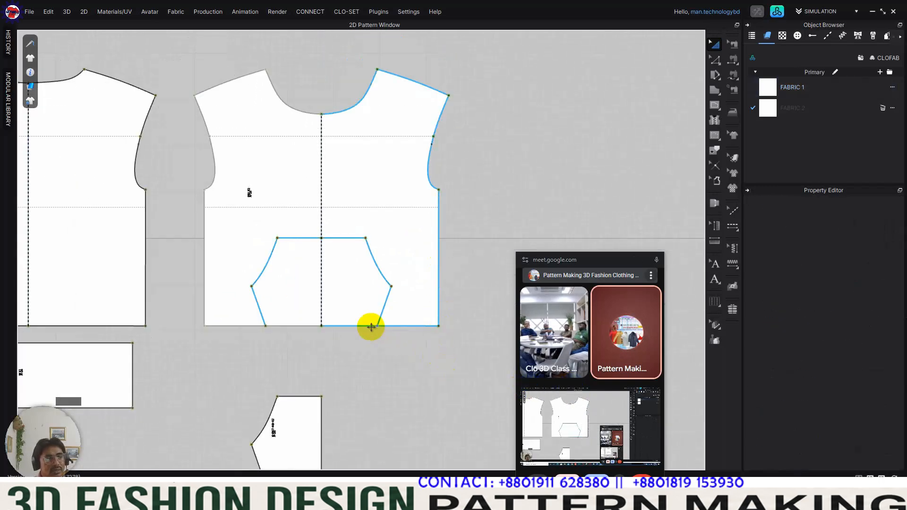
{"action": "scroll", "coordinate": [269, 294], "scroll_direction": "up", "scroll_amount": 1}
{"action": "key", "text": "z"}
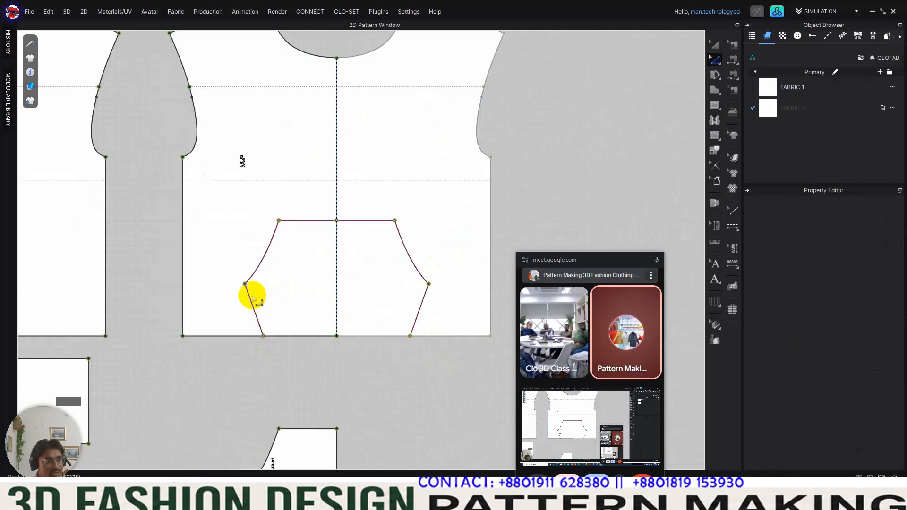
{"action": "left_click", "coordinate": [253, 299]}
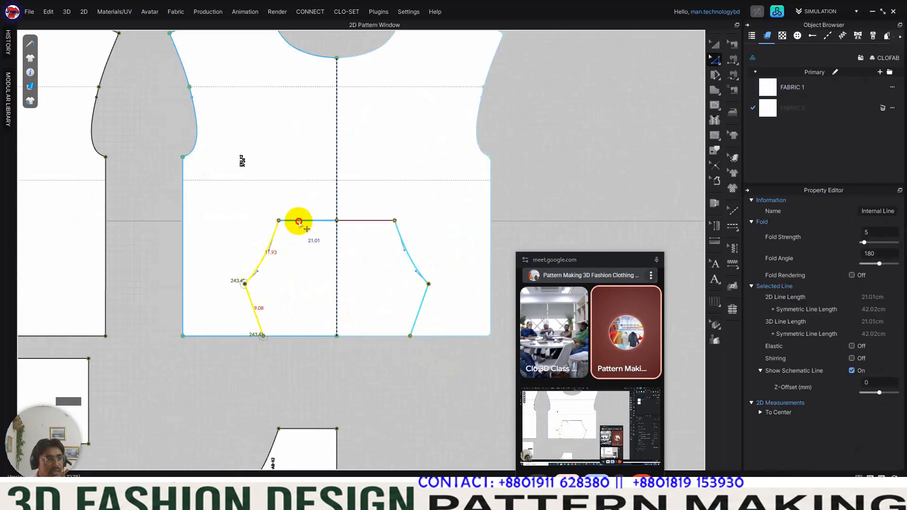
{"action": "right_click", "coordinate": [299, 225]}
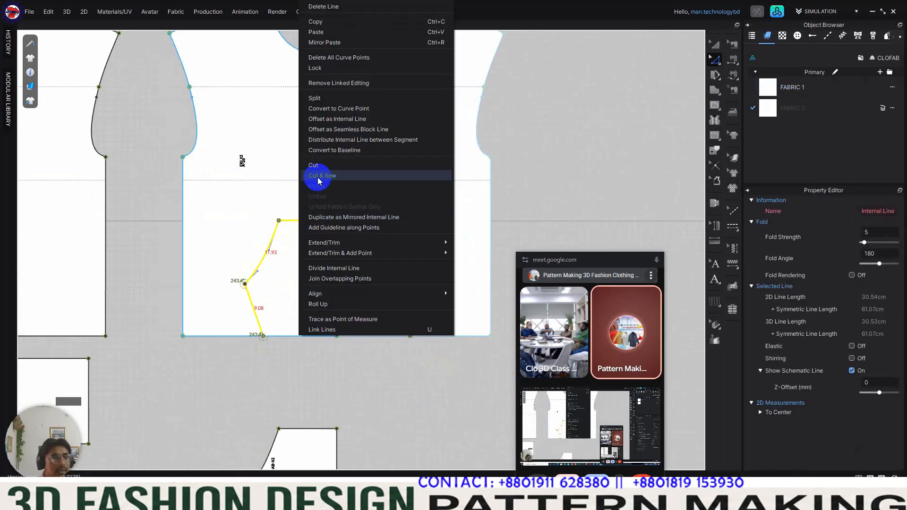
{"action": "left_click", "coordinate": [335, 150]}
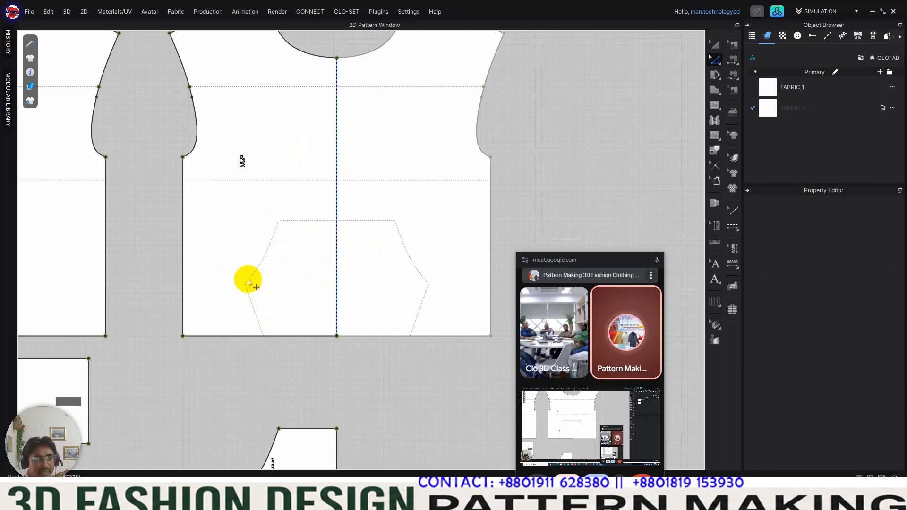
Step: Trace the pocket outline's baselines on the front body as internal lines
{"action": "left_click", "coordinate": [715, 151]}
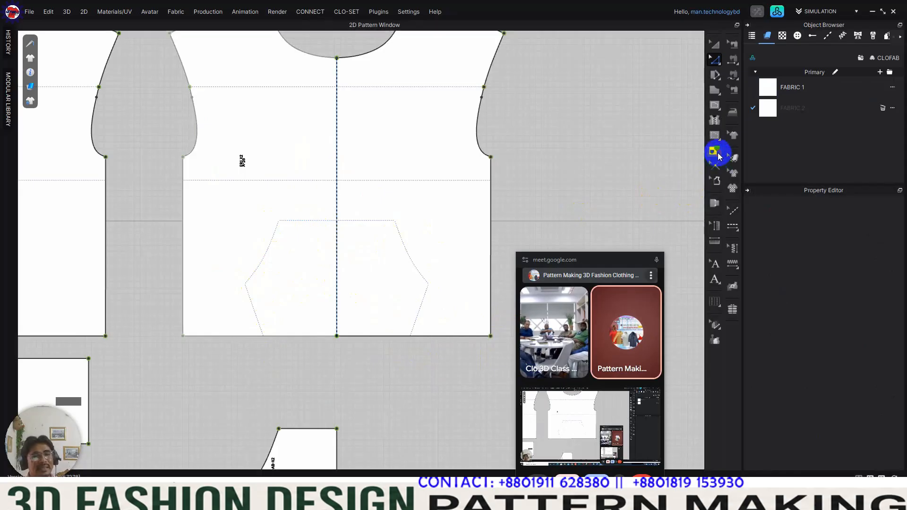
{"action": "left_click", "coordinate": [254, 304]}
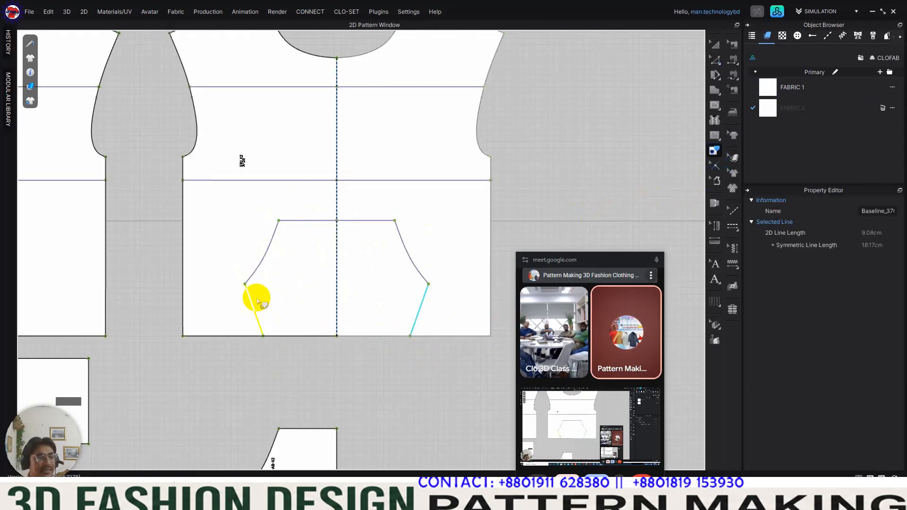
{"action": "left_click", "coordinate": [263, 262], "text": "shift"}
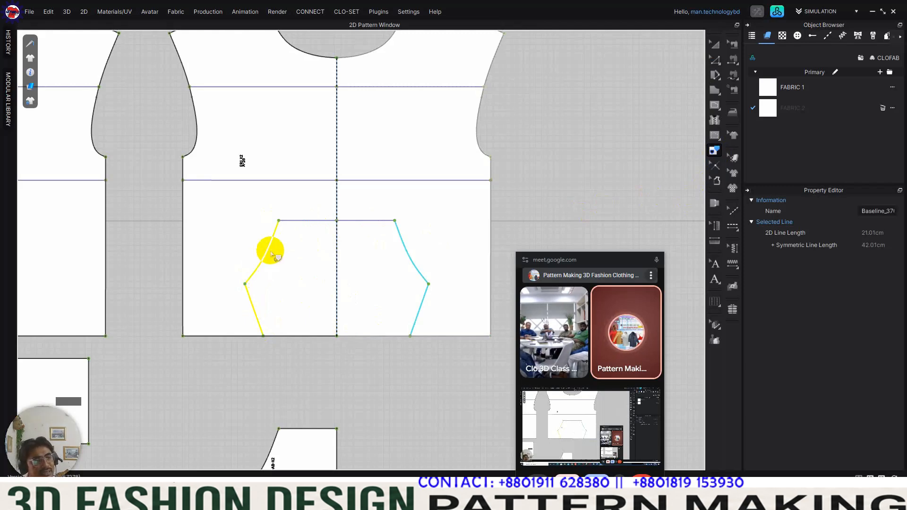
{"action": "right_click", "coordinate": [315, 226]}
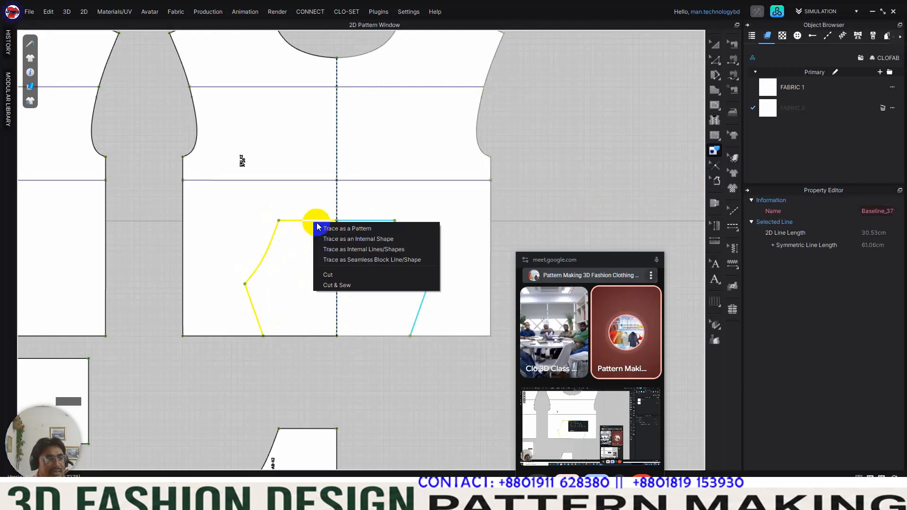
{"action": "left_click", "coordinate": [365, 249]}
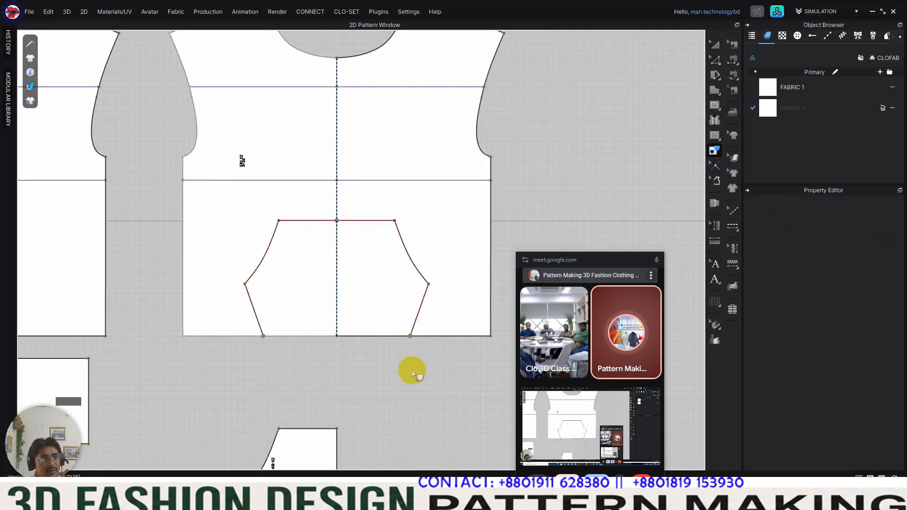
{"action": "scroll", "coordinate": [407, 377], "scroll_direction": "down", "scroll_amount": 4}
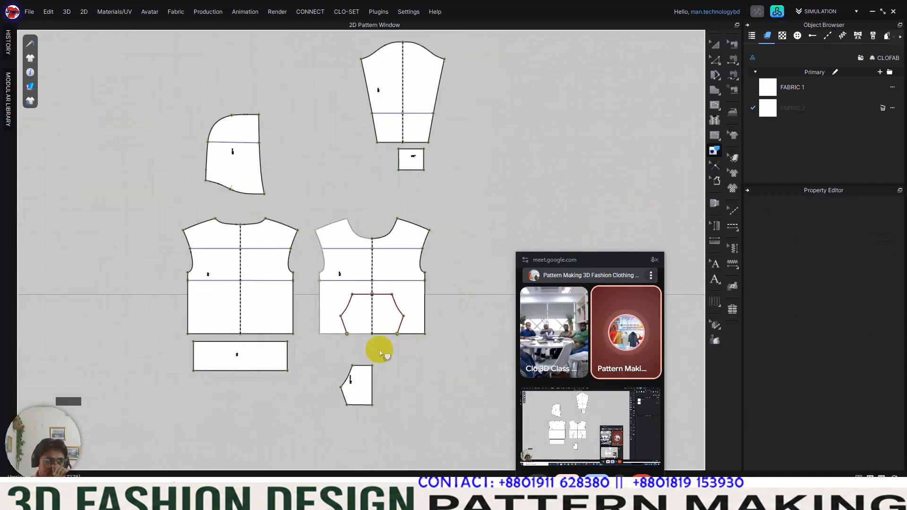
Step: Rearrange the hood, sleeve and cuff above the bodies, with the hood raised slightly and the cuff beneath the sleeve hem
{"action": "left_click", "coordinate": [714, 44]}
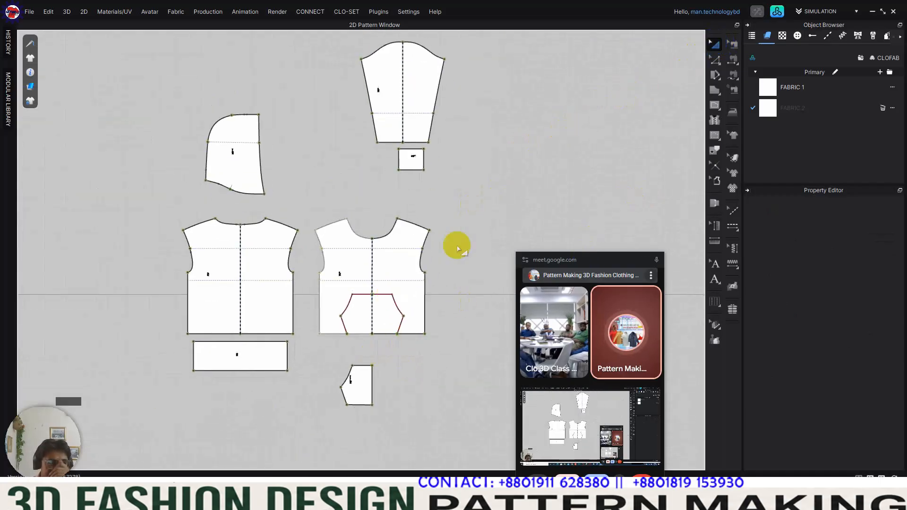
{"action": "left_click_drag", "start_coordinate": [256, 178], "coordinate": [250, 163]}
{"action": "left_click_drag", "start_coordinate": [417, 154], "coordinate": [424, 168]}
{"action": "left_click_drag", "start_coordinate": [414, 115], "coordinate": [431, 123]}
{"action": "left_click", "coordinate": [487, 164]}
{"action": "left_click_drag", "start_coordinate": [415, 176], "coordinate": [427, 172]}
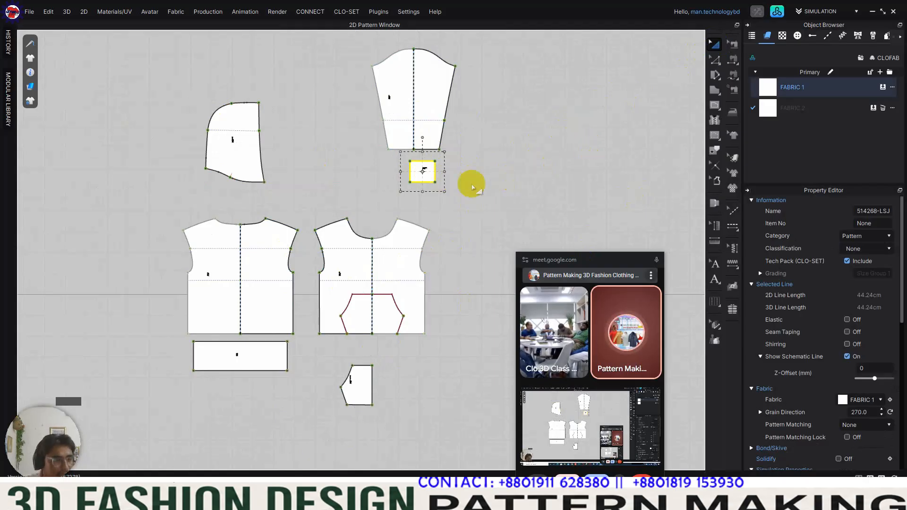
Step: Move the back body slightly up, the hood down closer to it, and the pocket piece nearer the front body's hem
{"action": "left_click", "coordinate": [268, 233]}
{"action": "left_click", "coordinate": [239, 169]}
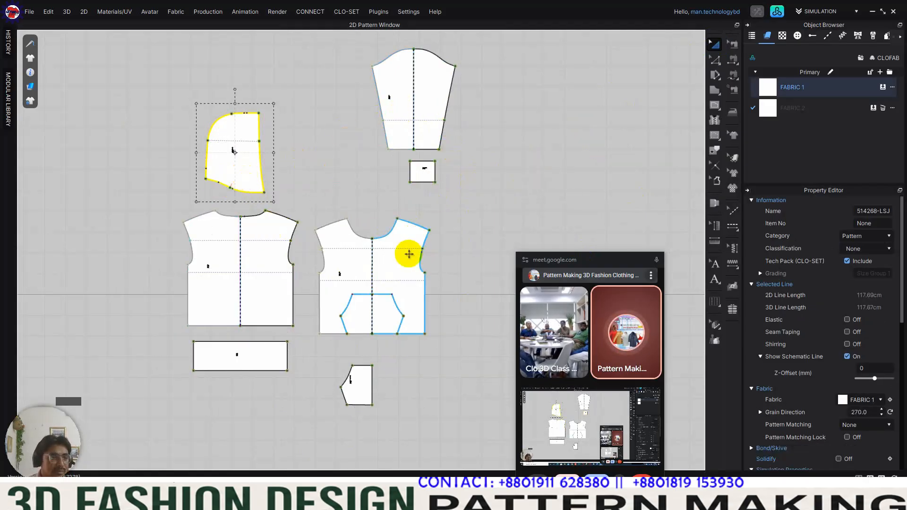
{"action": "left_click", "coordinate": [407, 261]}
{"action": "left_click", "coordinate": [278, 302]}
{"action": "left_click", "coordinate": [272, 344]}
{"action": "left_click_drag", "start_coordinate": [362, 386], "coordinate": [375, 384]}
{"action": "left_click", "coordinate": [419, 383]}
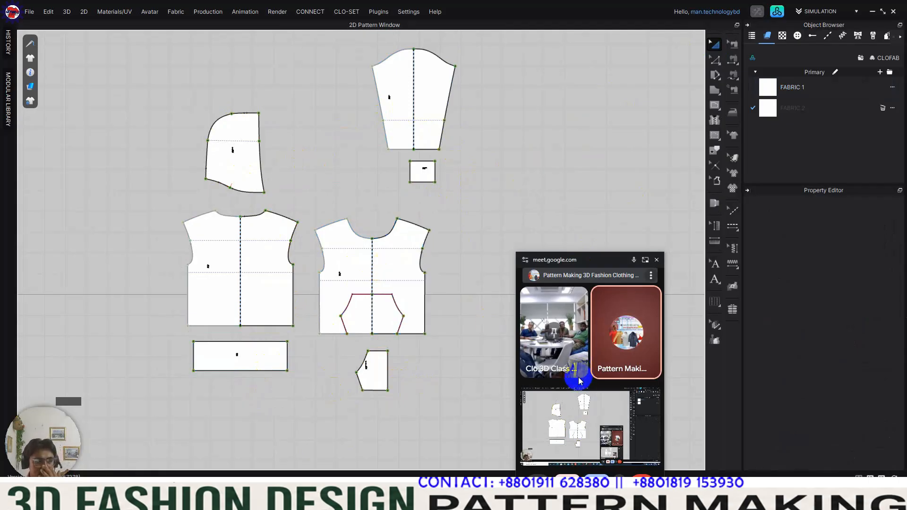
Step: Draw a horizontal internal line across the front body from one underarm point to the other
{"action": "scroll", "coordinate": [410, 281], "scroll_direction": "up", "scroll_amount": 3}
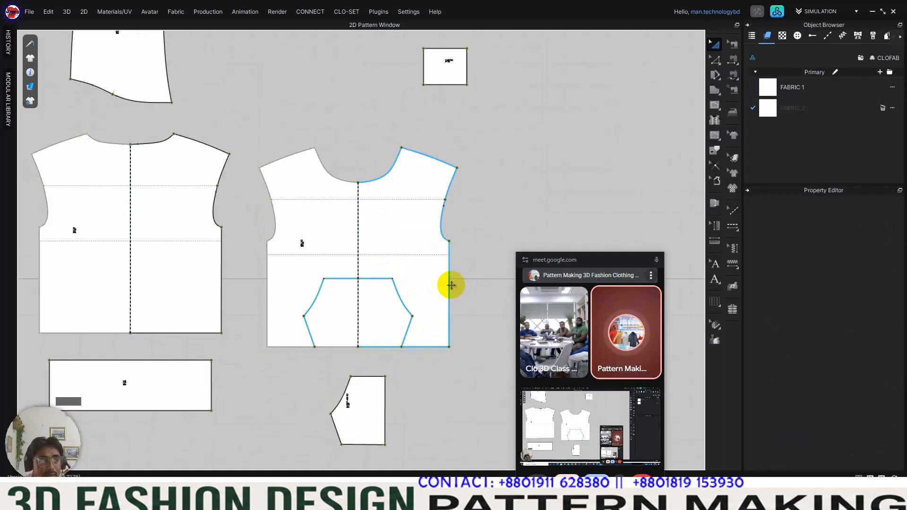
{"action": "key", "text": "g"}
{"action": "left_click", "coordinate": [449, 241]}
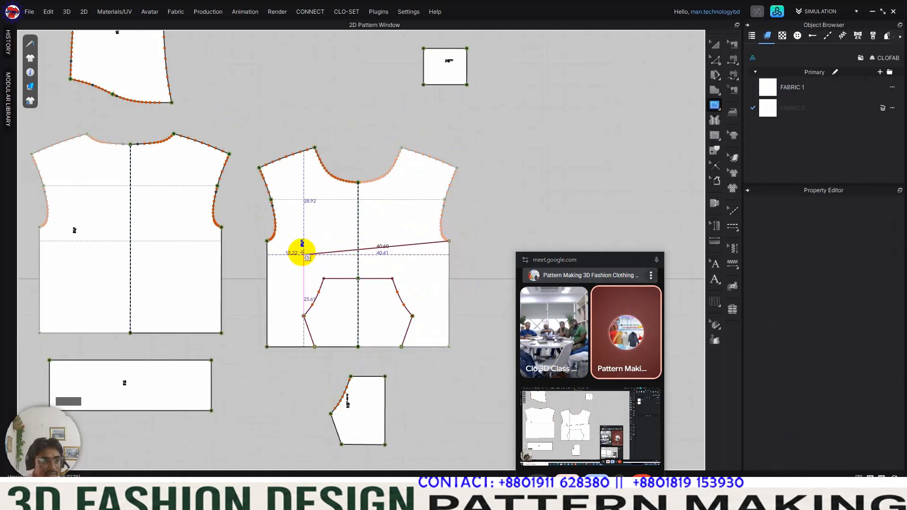
{"action": "left_click", "coordinate": [267, 241]}
Step: Measure the length of the new chest line on the front body
{"action": "key", "text": "z"}
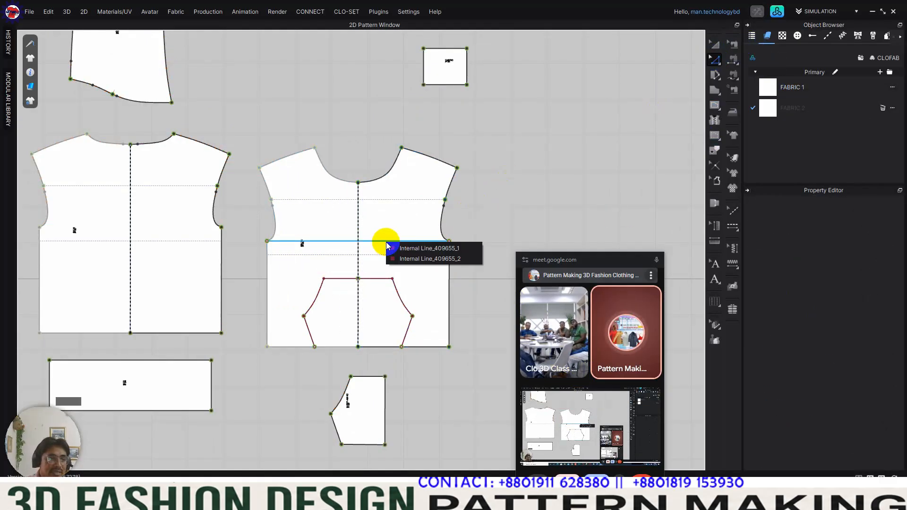
{"action": "left_click", "coordinate": [364, 244]}
{"action": "scroll", "coordinate": [361, 244], "scroll_direction": "up", "scroll_amount": 5}
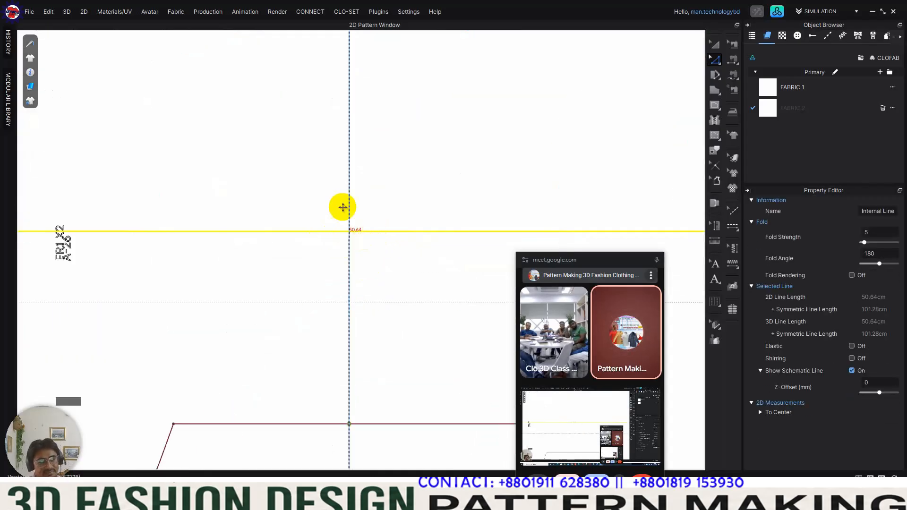
{"action": "scroll", "coordinate": [355, 239], "scroll_direction": "up", "scroll_amount": 3}
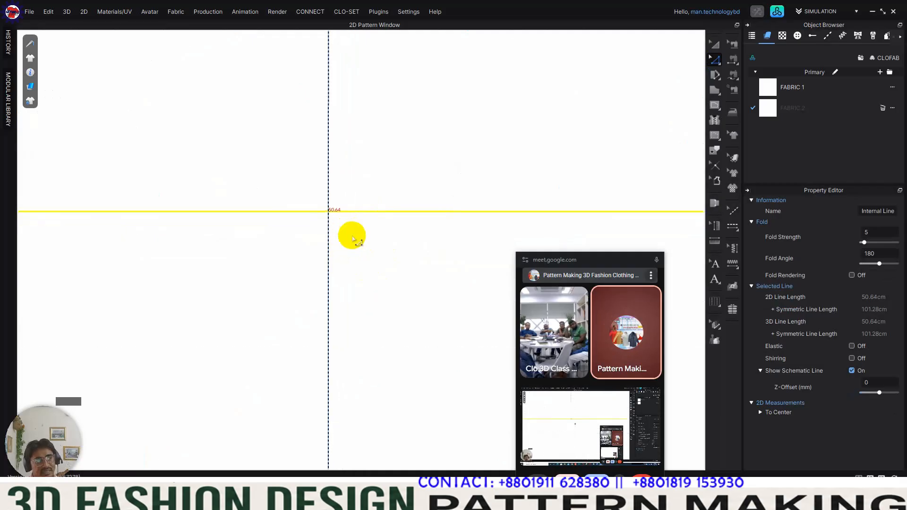
{"action": "scroll", "coordinate": [336, 218], "scroll_direction": "up", "scroll_amount": 2}
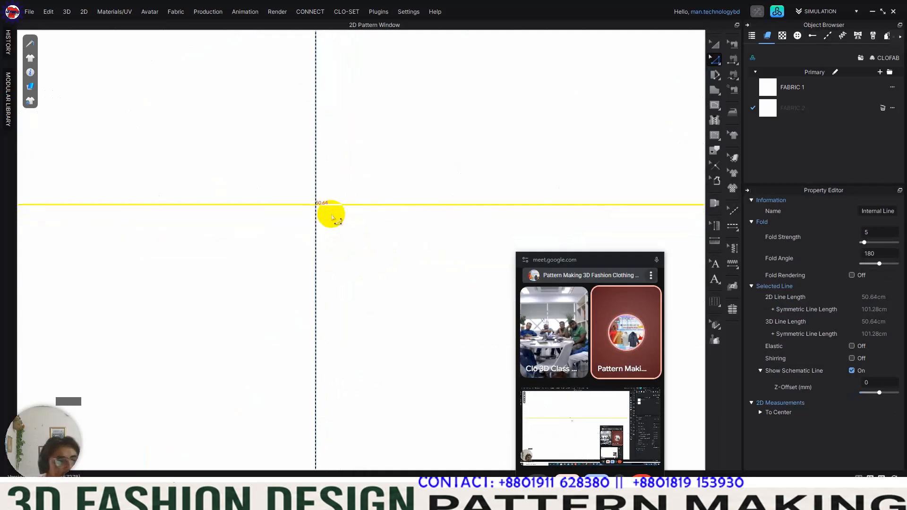
{"action": "scroll", "coordinate": [332, 218], "scroll_direction": "down", "scroll_amount": 6}
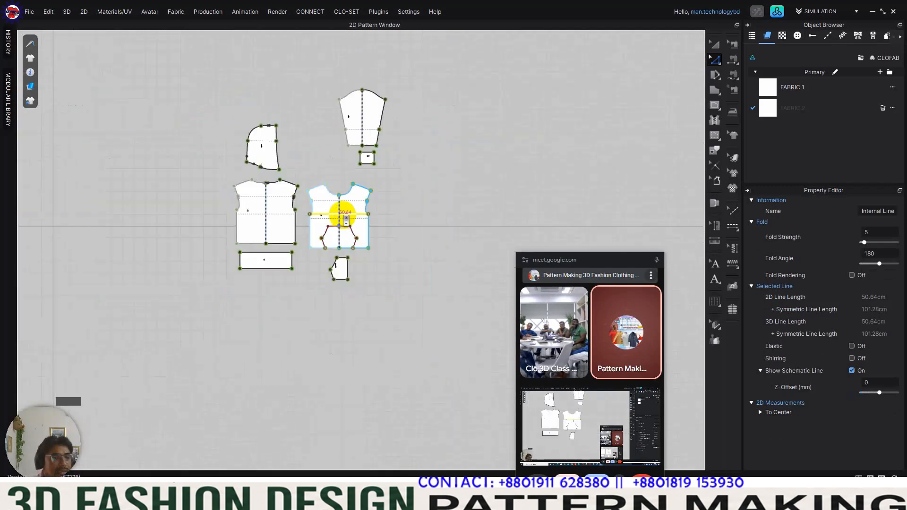
{"action": "scroll", "coordinate": [345, 217], "scroll_direction": "up", "scroll_amount": 3}
{"action": "middle_click_drag", "start_coordinate": [347, 219], "coordinate": [420, 203]}
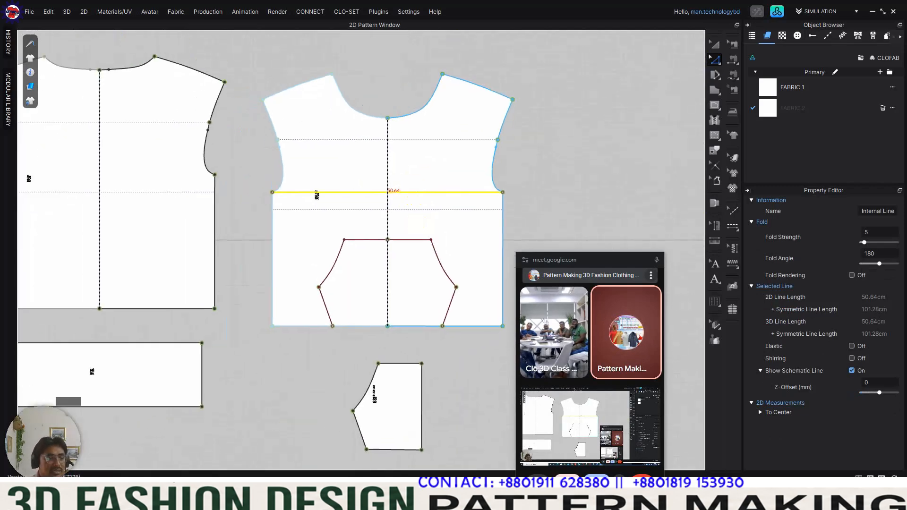
Step: Open the measurement chart 514268_2510_MC_2025.03.25.docx in Word and check the ½ chest value for size S 36/38
{"action": "left_click", "coordinate": [324, 500]}
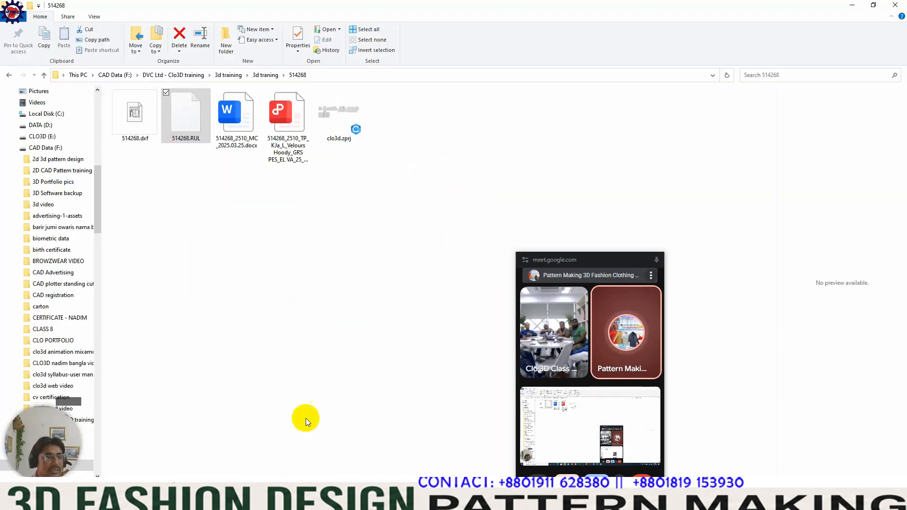
{"action": "double_click", "coordinate": [221, 117]}
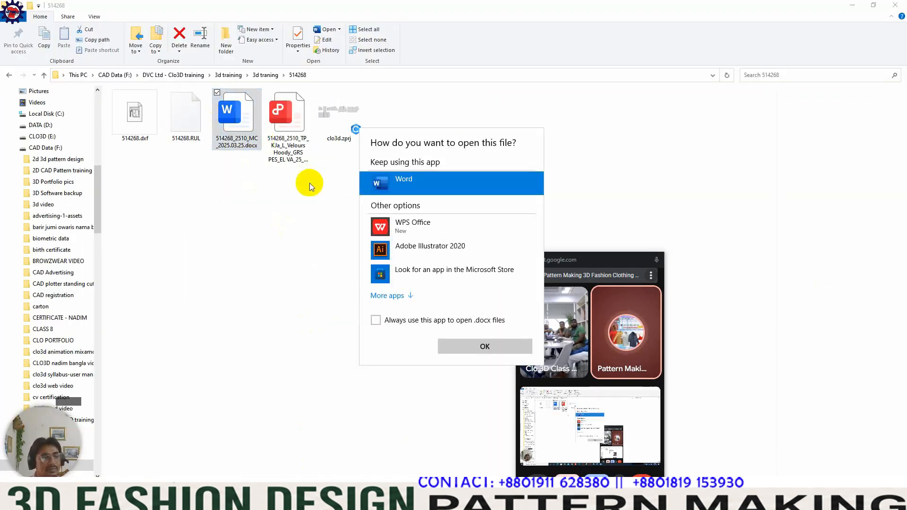
{"action": "double_click", "coordinate": [428, 182]}
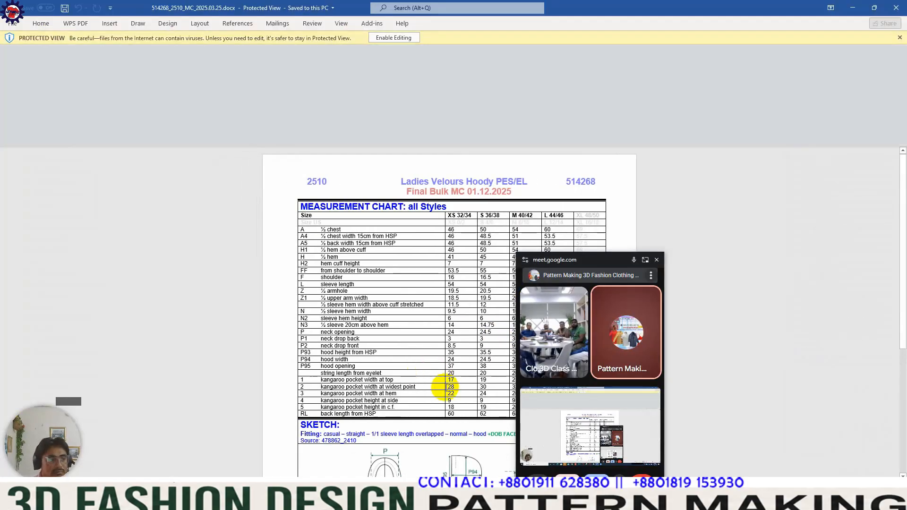
{"action": "left_click_drag", "start_coordinate": [630, 263], "coordinate": [802, 258]}
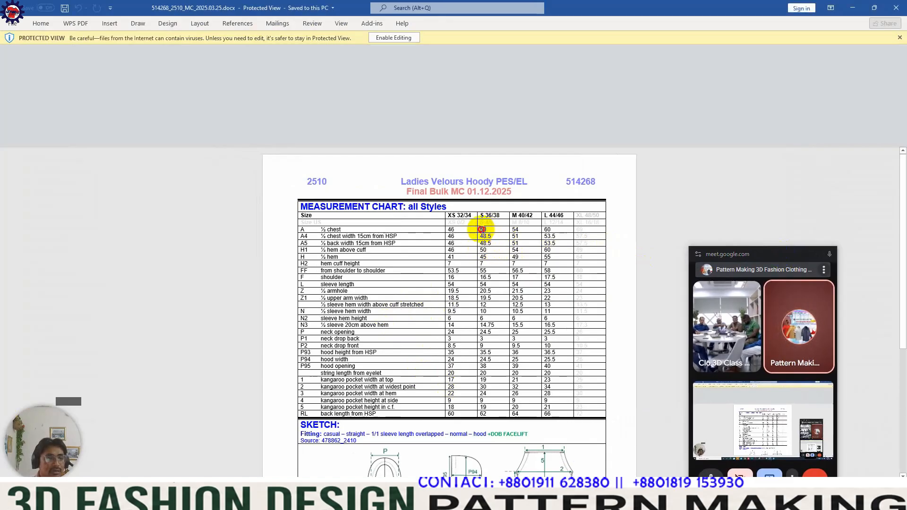
{"action": "left_click", "coordinate": [852, 7]}
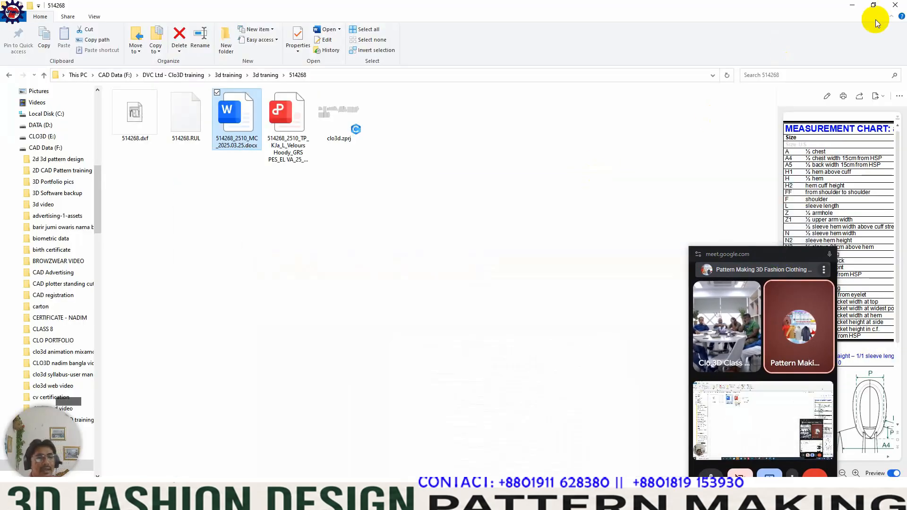
{"action": "left_click", "coordinate": [852, 5]}
Step: Display the graded sizes XS to XL nested on the pattern pieces and examine the front body and pocket
{"action": "left_click", "coordinate": [714, 48]}
{"action": "middle_click_drag", "start_coordinate": [479, 251], "coordinate": [393, 261]}
{"action": "left_click", "coordinate": [479, 259]}
{"action": "left_click_drag", "start_coordinate": [745, 251], "coordinate": [822, 234]}
{"action": "left_click", "coordinate": [722, 325]}
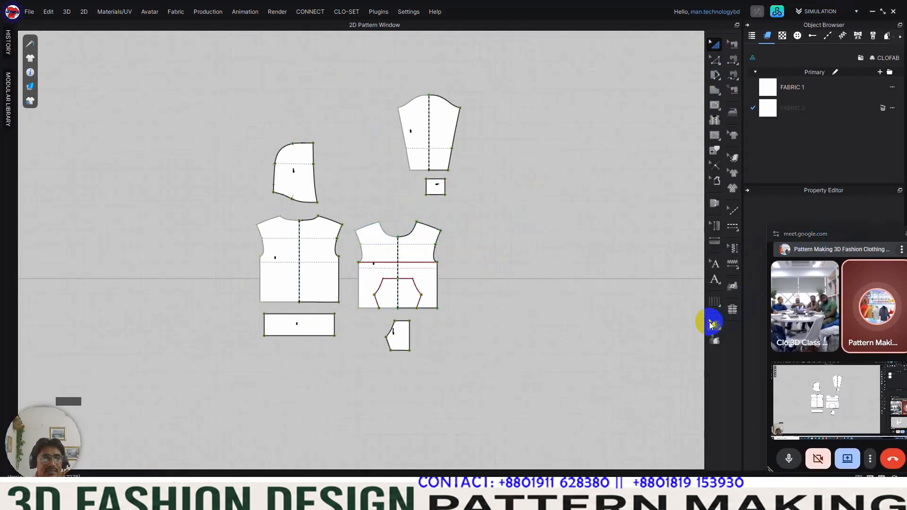
{"action": "scroll", "coordinate": [420, 290], "scroll_direction": "up", "scroll_amount": 5}
{"action": "scroll", "coordinate": [428, 300], "scroll_direction": "down", "scroll_amount": 4}
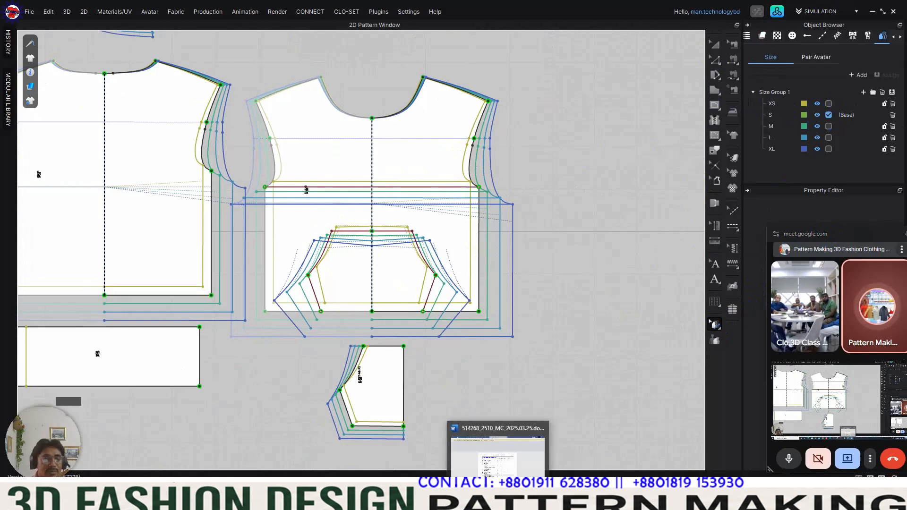
Step: Switch to the Word measurement chart and compare the ½ chest values across the sizes
{"action": "left_click", "coordinate": [498, 499]}
{"action": "left_click_drag", "start_coordinate": [463, 263], "coordinate": [488, 237]}
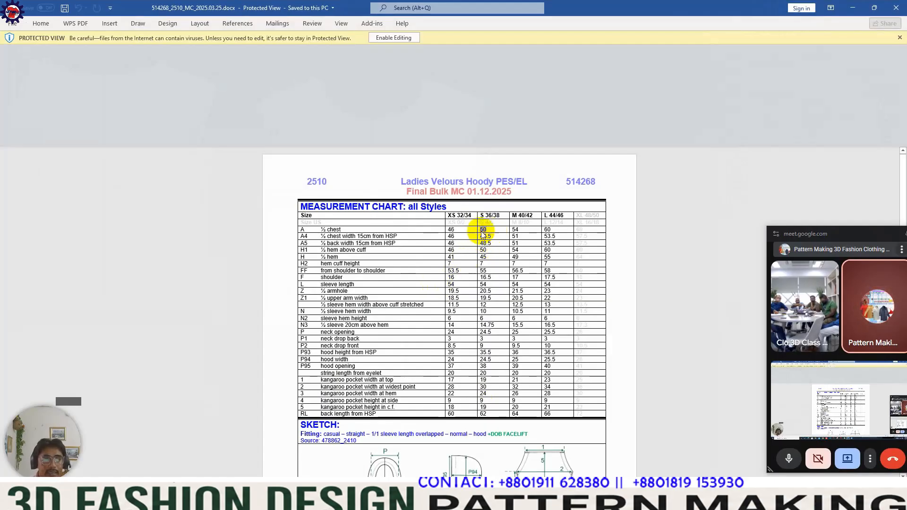
{"action": "scroll", "coordinate": [543, 237], "scroll_direction": "down", "scroll_amount": 2}
{"action": "left_click", "coordinate": [875, 8]}
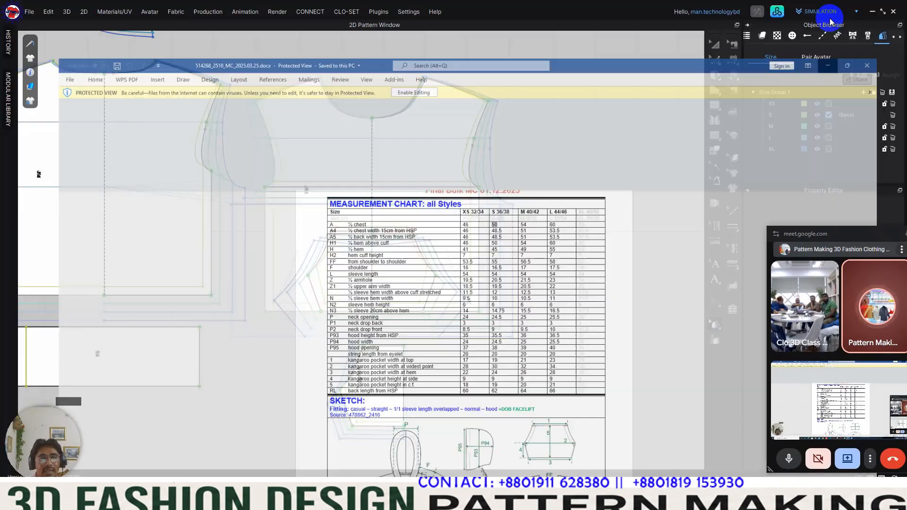
{"action": "left_click", "coordinate": [826, 18]}
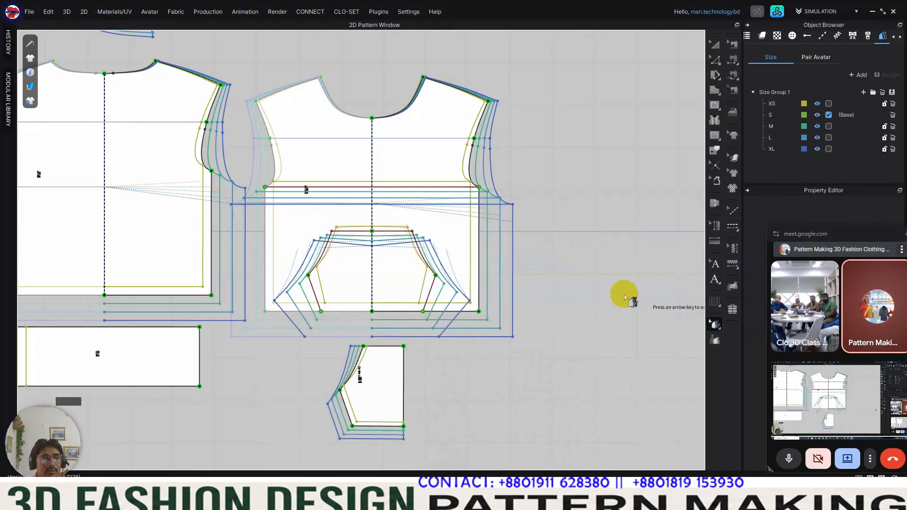
Step: Leave the grading view and recheck the length of the front body's chest line
{"action": "left_click", "coordinate": [715, 44]}
{"action": "left_click", "coordinate": [356, 209]}
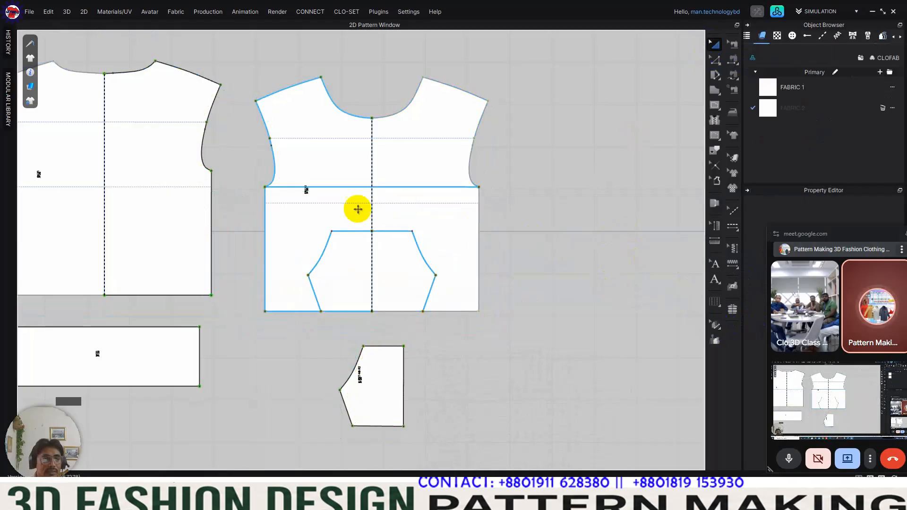
{"action": "key", "text": "z"}
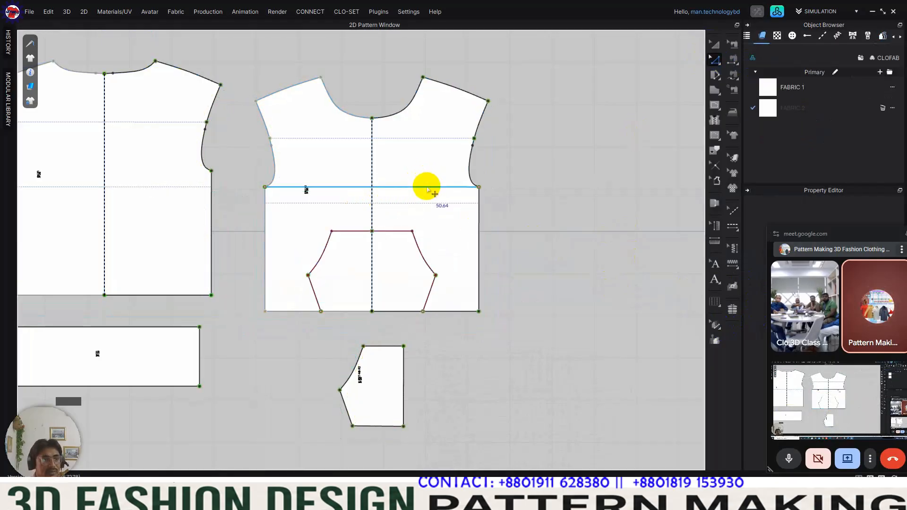
{"action": "left_click", "coordinate": [426, 187]}
{"action": "left_click", "coordinate": [447, 193]}
{"action": "scroll", "coordinate": [390, 189], "scroll_direction": "up", "scroll_amount": 5}
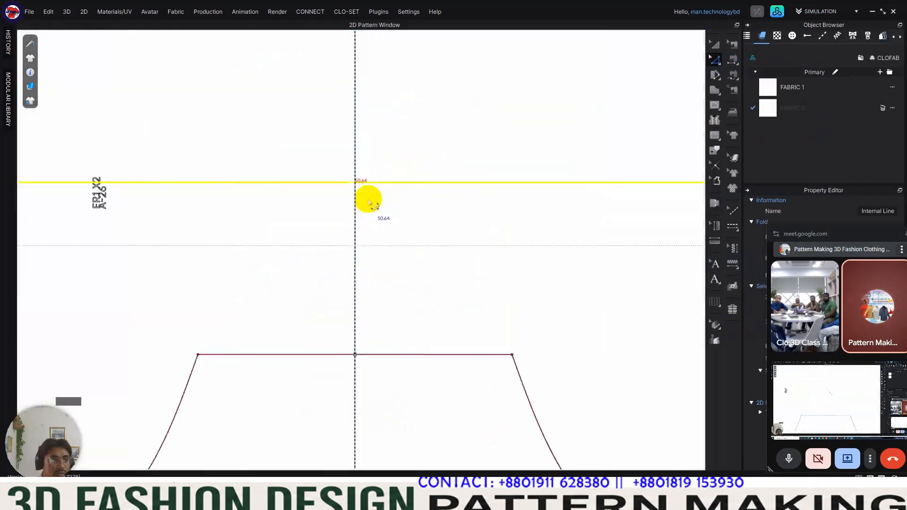
{"action": "scroll", "coordinate": [367, 194], "scroll_direction": "down", "scroll_amount": 4}
{"action": "scroll", "coordinate": [365, 188], "scroll_direction": "down", "scroll_amount": 4}
{"action": "left_click", "coordinate": [500, 205]}
Step: Show the 3D garment window side by side with the 2D pattern window, with all pieces in view
{"action": "scroll", "coordinate": [389, 176], "scroll_direction": "down", "scroll_amount": 1}
{"action": "middle_click_drag", "start_coordinate": [389, 176], "coordinate": [476, 238]}
{"action": "middle_click_drag", "start_coordinate": [541, 197], "coordinate": [553, 208]}
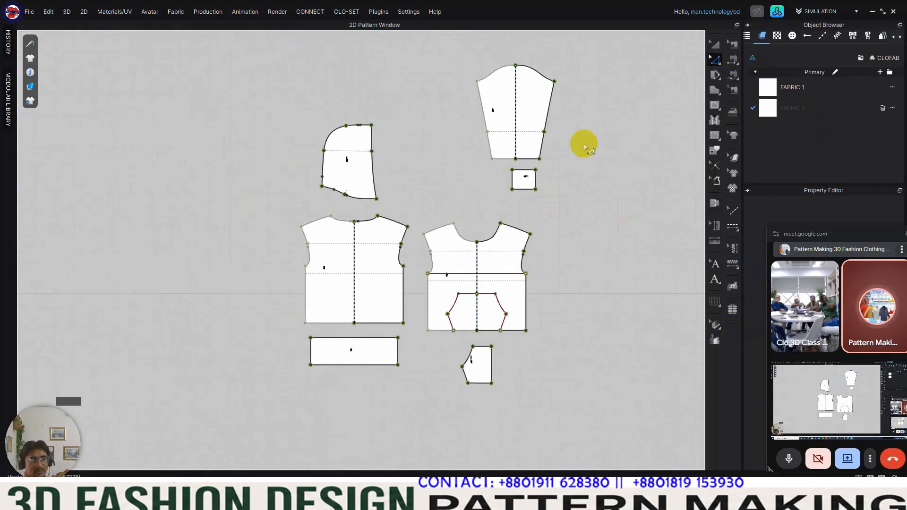
{"action": "left_click", "coordinate": [870, 479]}
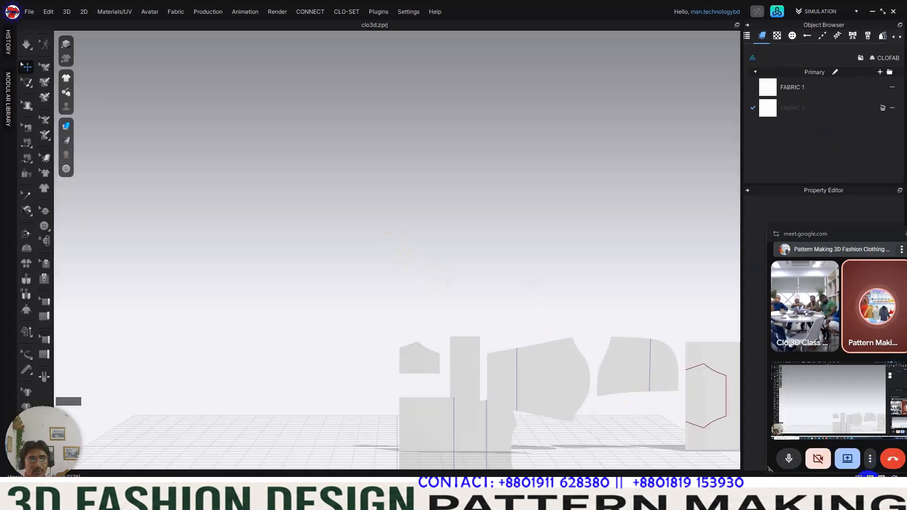
{"action": "left_click", "coordinate": [858, 477]}
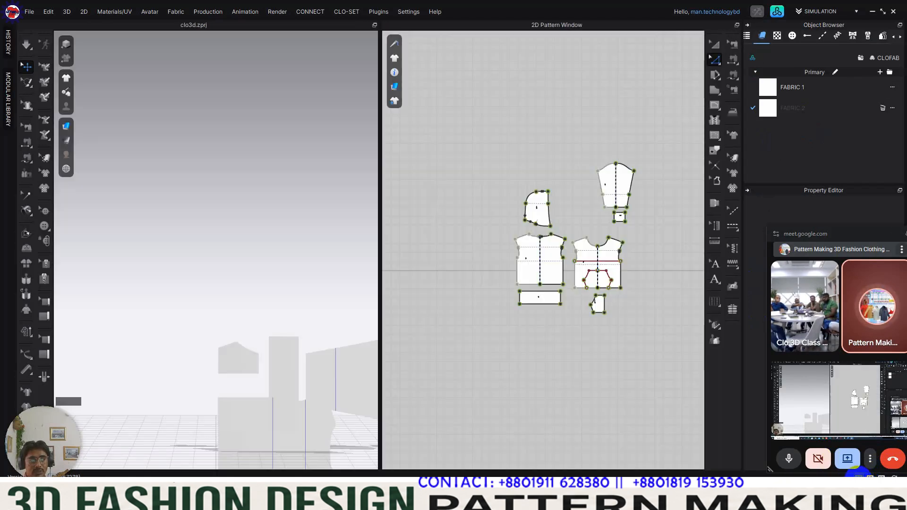
{"action": "scroll", "coordinate": [477, 211], "scroll_direction": "up", "scroll_amount": 5}
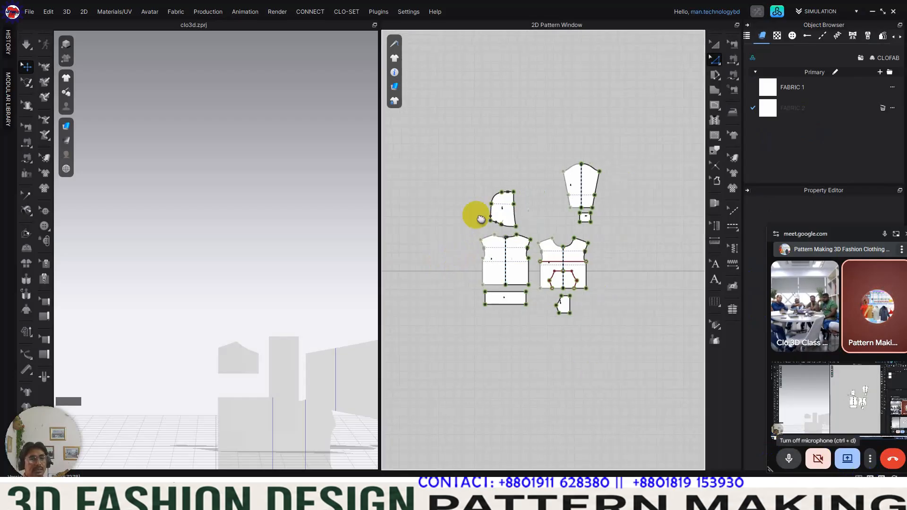
{"action": "middle_click_drag", "start_coordinate": [489, 209], "coordinate": [497, 202]}
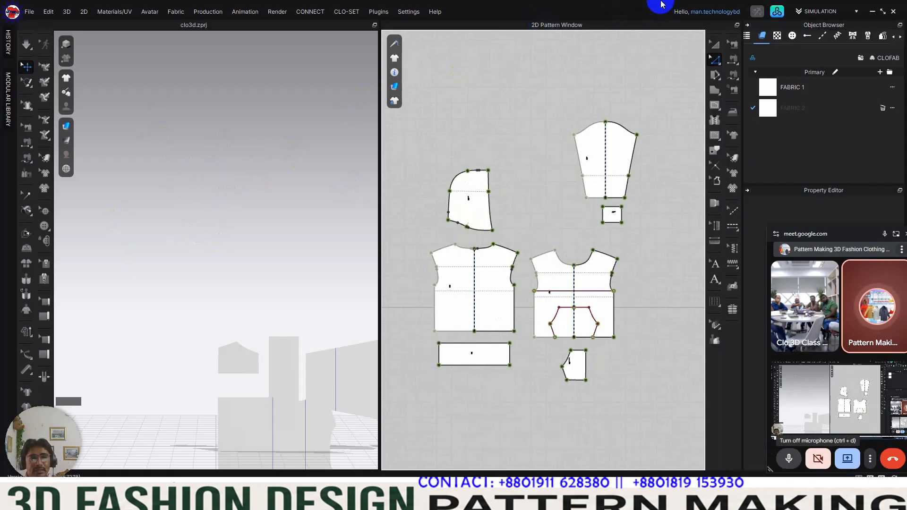
Step: Open the CLO asset library over the workspace and display its avatar folders
{"action": "left_click", "coordinate": [777, 12]}
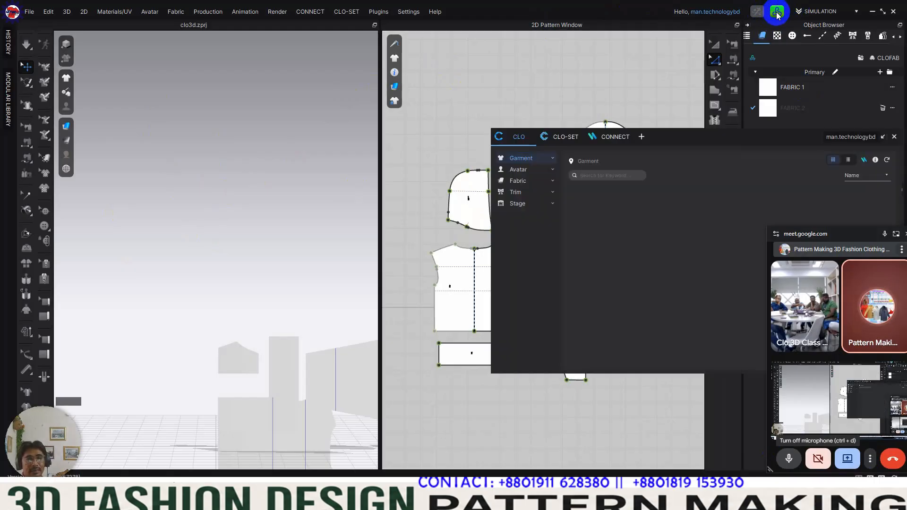
{"action": "left_click_drag", "start_coordinate": [704, 140], "coordinate": [468, 79]}
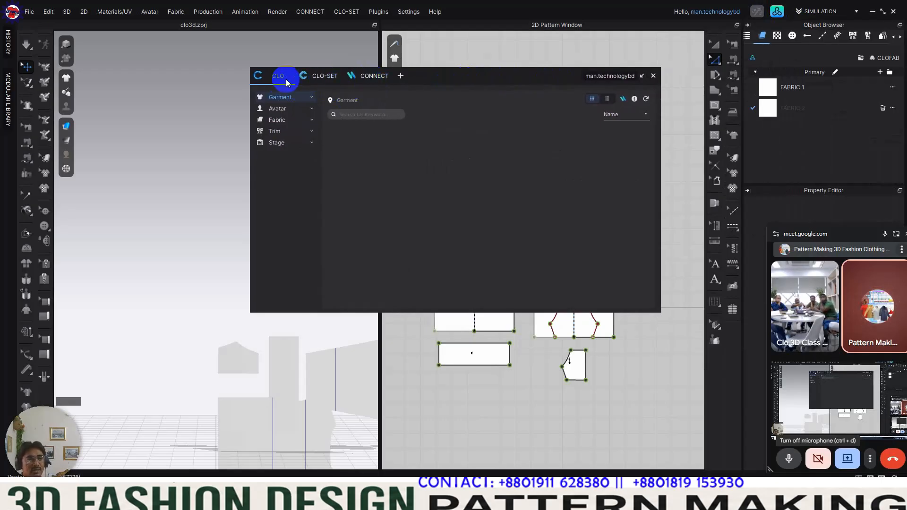
{"action": "left_click", "coordinate": [278, 109]}
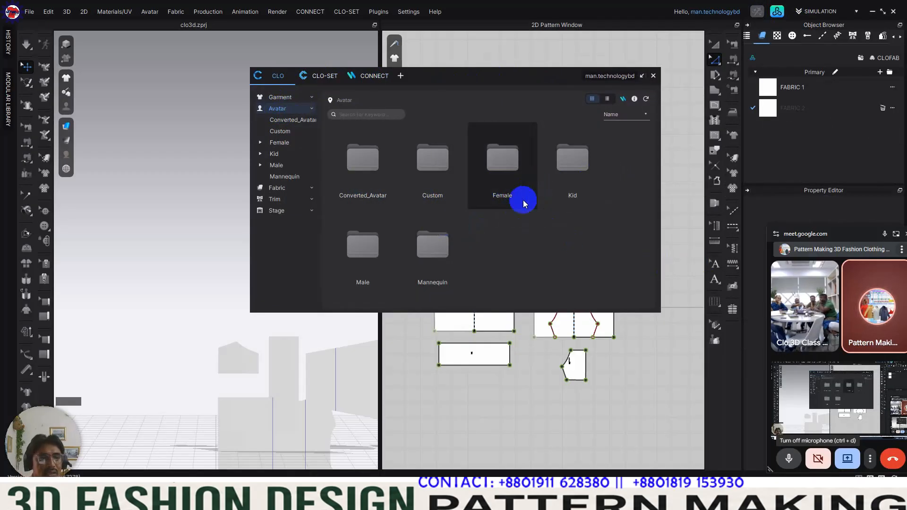
Step: Check the hoody's description in the tech pack, then load the FV2.1_Mia female avatar, saving the project as Ladies and allowing graded-size avatars to be replaced
{"action": "left_click", "coordinate": [369, 499]}
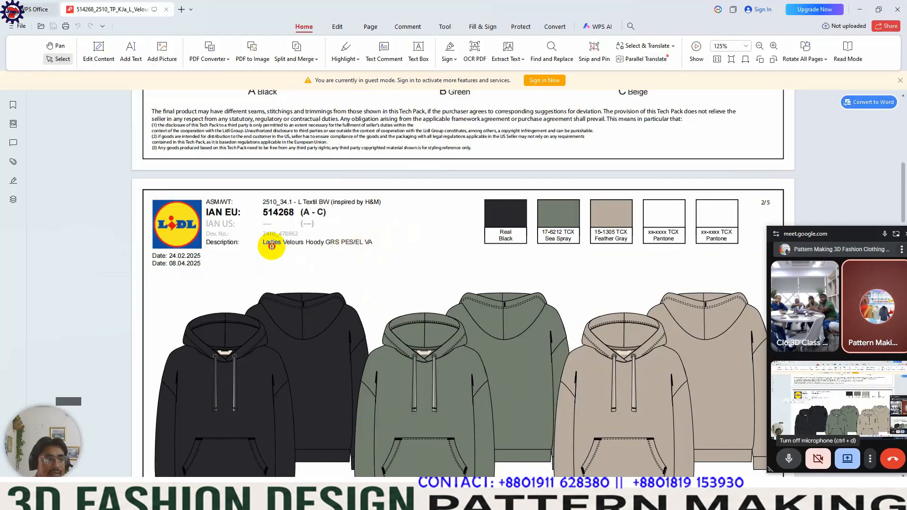
{"action": "left_click", "coordinate": [859, 10]}
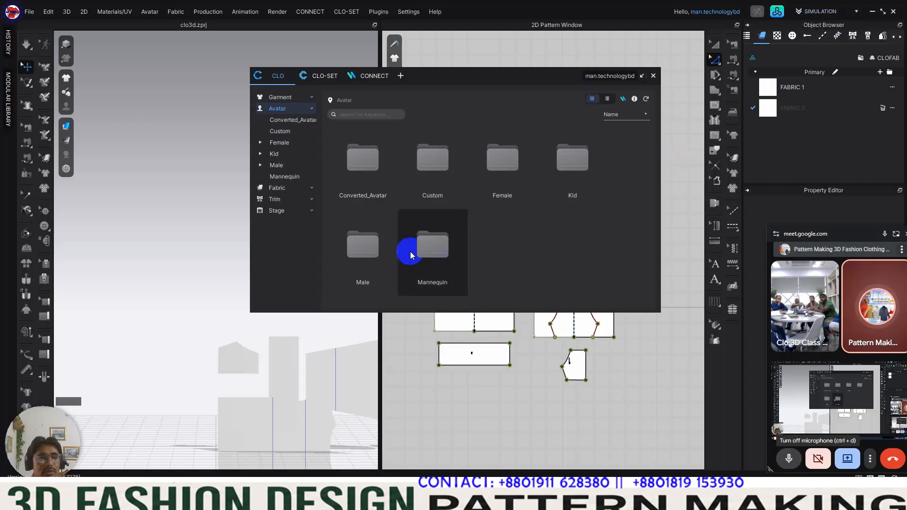
{"action": "double_click", "coordinate": [511, 162]}
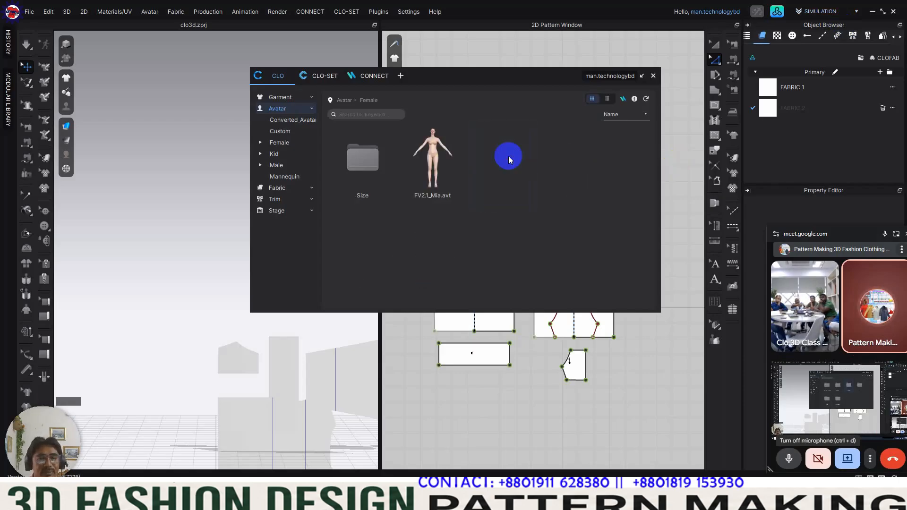
{"action": "double_click", "coordinate": [432, 147]}
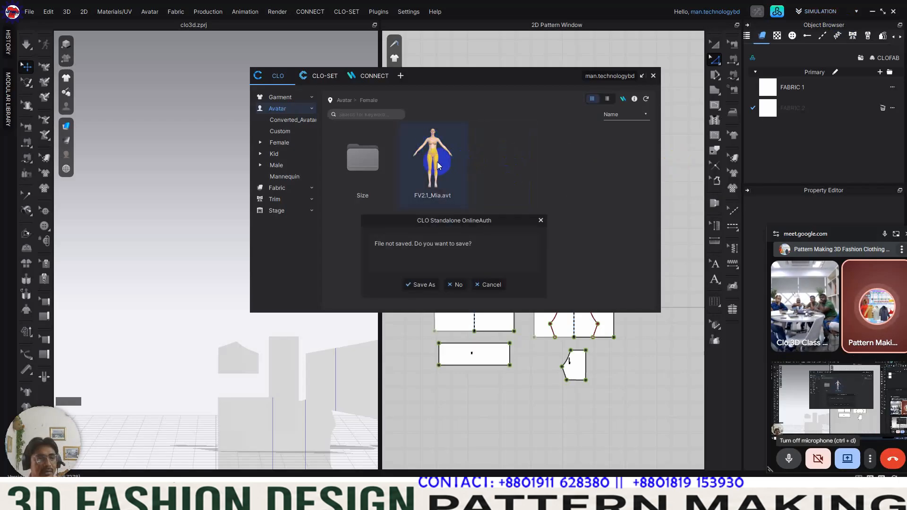
{"action": "left_click", "coordinate": [428, 285]}
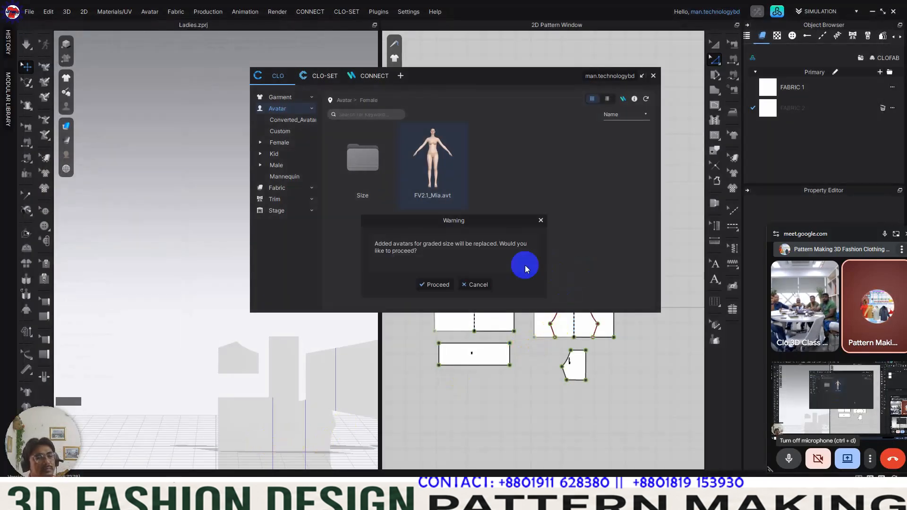
{"action": "left_click", "coordinate": [435, 285]}
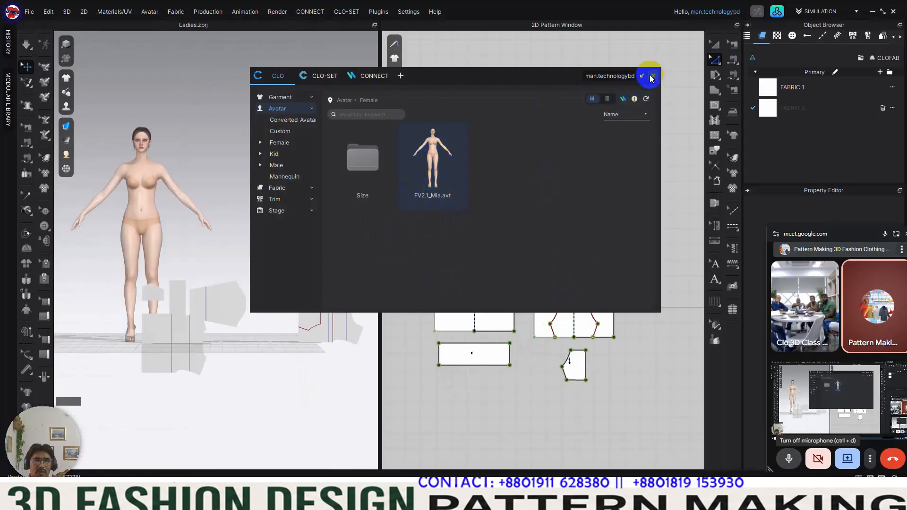
Step: Move the asset library clear of the windows and examine the avatar's body and bust area up close in the 3D window
{"action": "left_click_drag", "start_coordinate": [542, 77], "coordinate": [577, 125]}
{"action": "scroll", "coordinate": [192, 200], "scroll_direction": "up", "scroll_amount": 3}
{"action": "middle_click_drag", "start_coordinate": [186, 184], "coordinate": [208, 200]}
{"action": "left_click_drag", "start_coordinate": [518, 130], "coordinate": [602, 106]}
{"action": "scroll", "coordinate": [217, 153], "scroll_direction": "up", "scroll_amount": 3}
{"action": "middle_click_drag", "start_coordinate": [210, 203], "coordinate": [304, 208]}
{"action": "scroll", "coordinate": [203, 182], "scroll_direction": "down", "scroll_amount": 2}
{"action": "mouse_move", "coordinate": [189, 174]}
{"action": "middle_mouse_down"}
{"action": "mouse_move", "coordinate": [178, 190]}
{"action": "mouse_move", "coordinate": [193, 190]}
{"action": "middle_mouse_up"}
{"action": "scroll", "coordinate": [204, 174], "scroll_direction": "down", "scroll_amount": 1}
{"action": "left_click_drag", "start_coordinate": [549, 101], "coordinate": [551, 93]}
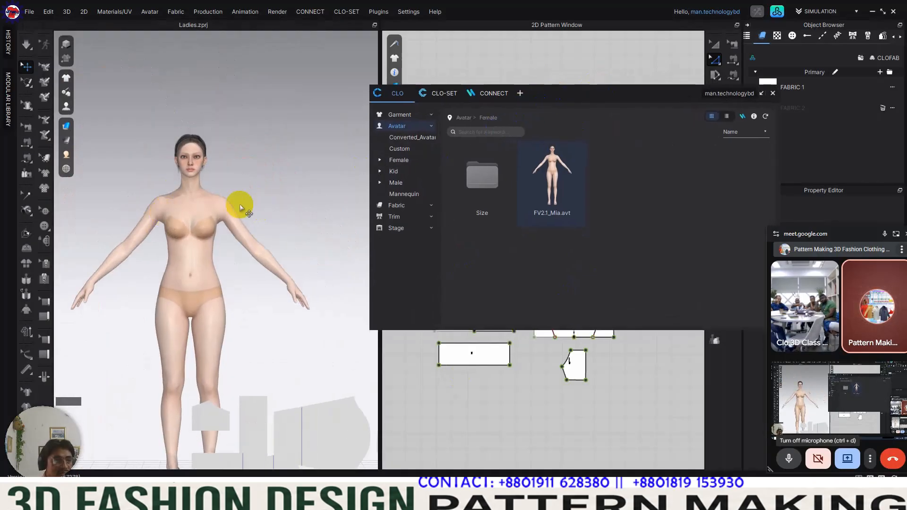
{"action": "scroll", "coordinate": [189, 222], "scroll_direction": "up", "scroll_amount": 2}
{"action": "scroll", "coordinate": [184, 226], "scroll_direction": "up", "scroll_amount": 2}
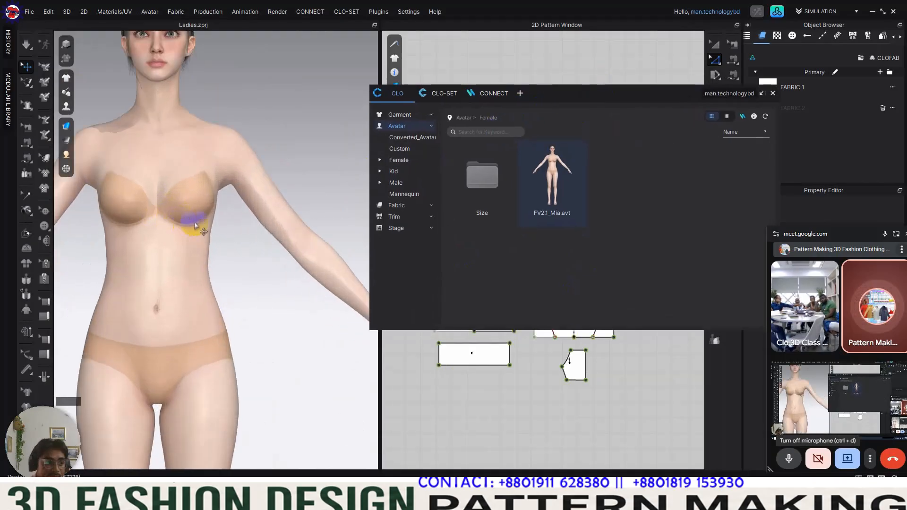
{"action": "scroll", "coordinate": [193, 217], "scroll_direction": "down", "scroll_amount": 5}
{"action": "middle_click_drag", "start_coordinate": [239, 175], "coordinate": [267, 201]}
{"action": "scroll", "coordinate": [239, 203], "scroll_direction": "up", "scroll_amount": 2}
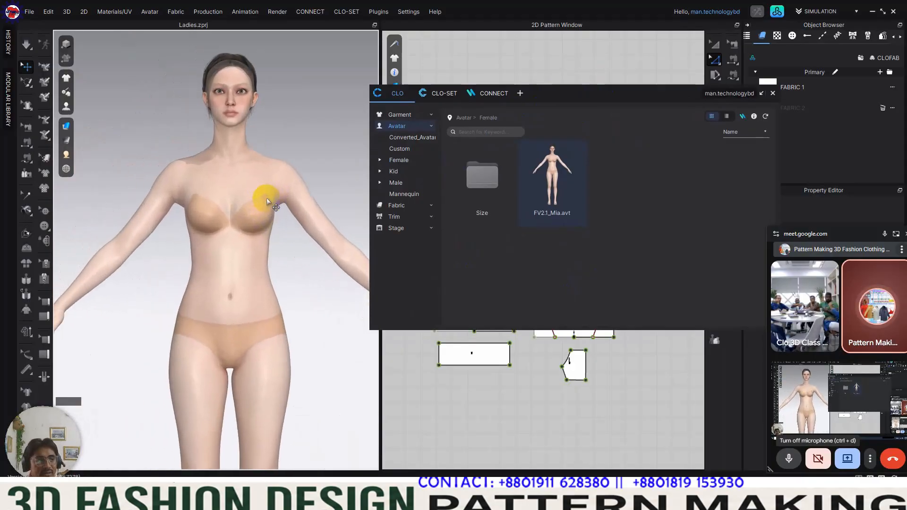
{"action": "left_click_drag", "start_coordinate": [627, 93], "coordinate": [618, 380]}
{"action": "scroll", "coordinate": [258, 209], "scroll_direction": "up", "scroll_amount": 2}
{"action": "scroll", "coordinate": [257, 211], "scroll_direction": "down", "scroll_amount": 3}
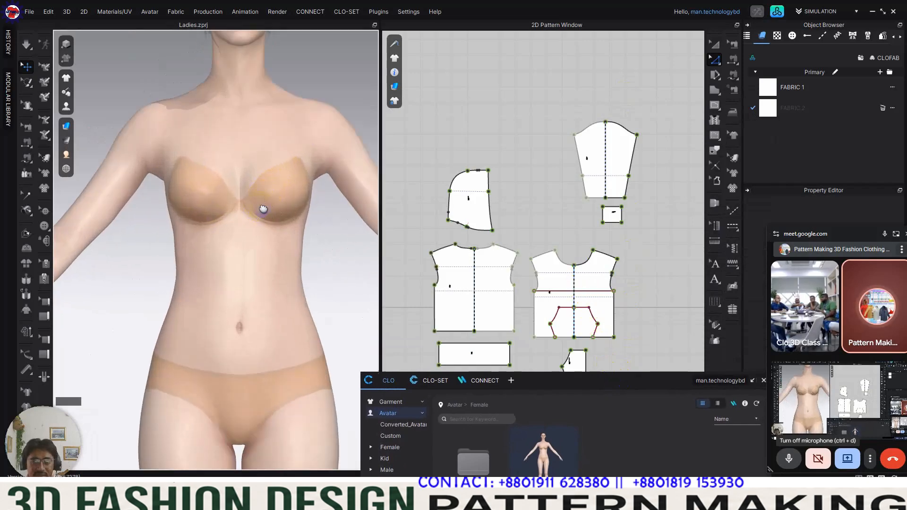
{"action": "scroll", "coordinate": [246, 236], "scroll_direction": "down", "scroll_amount": 2}
{"action": "scroll", "coordinate": [246, 236], "scroll_direction": "down", "scroll_amount": 1}
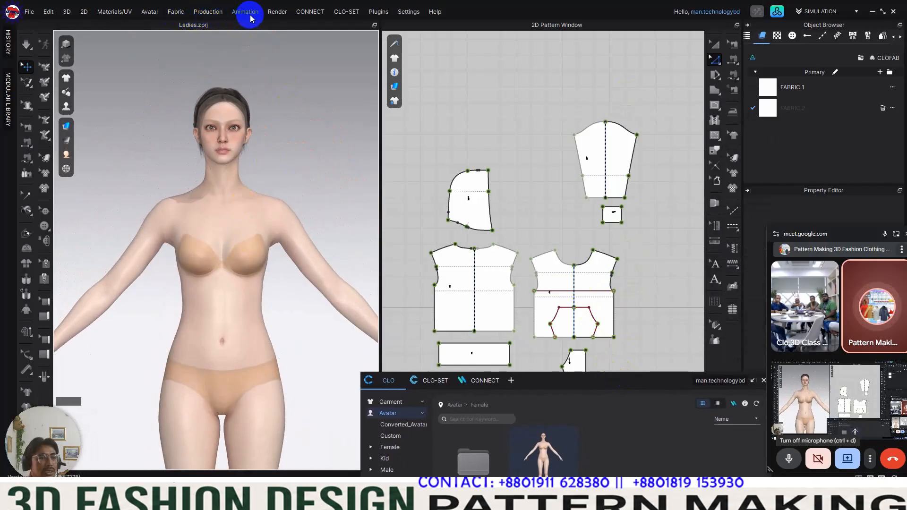
Step: Open the Avatar Editor and check the avatar's bust and under bust circumferences
{"action": "left_click", "coordinate": [151, 14]}
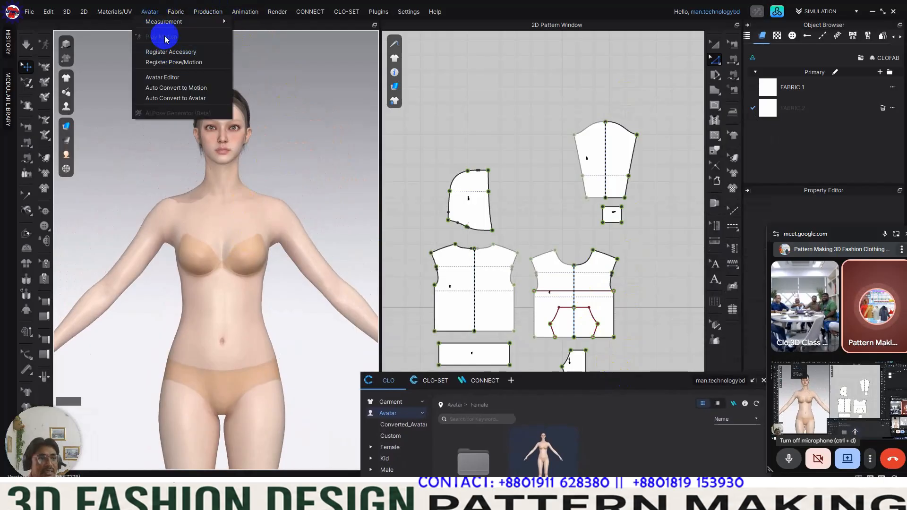
{"action": "left_click", "coordinate": [180, 80]}
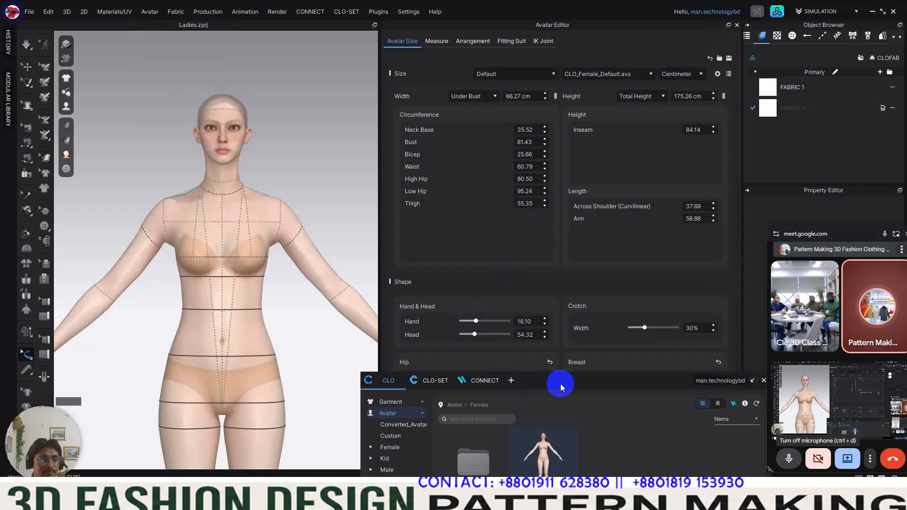
{"action": "left_click_drag", "start_coordinate": [565, 384], "coordinate": [281, 367]}
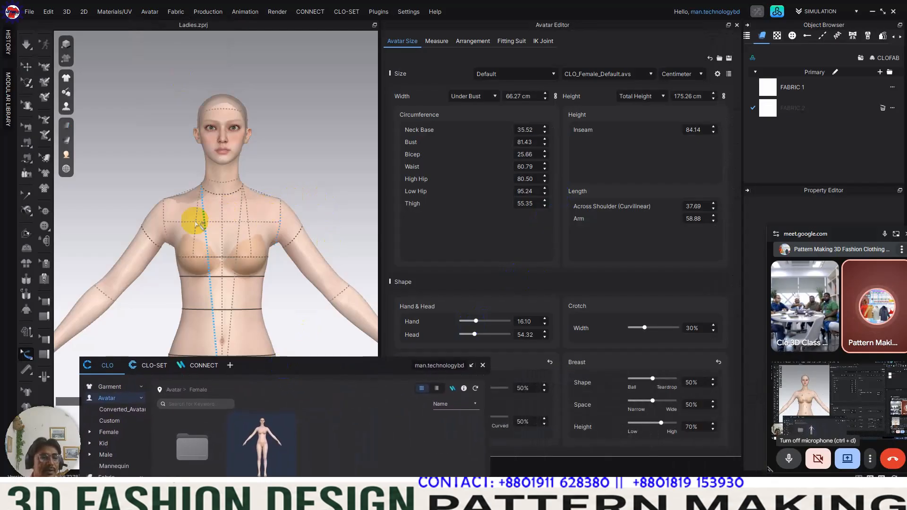
{"action": "left_click", "coordinate": [230, 261]}
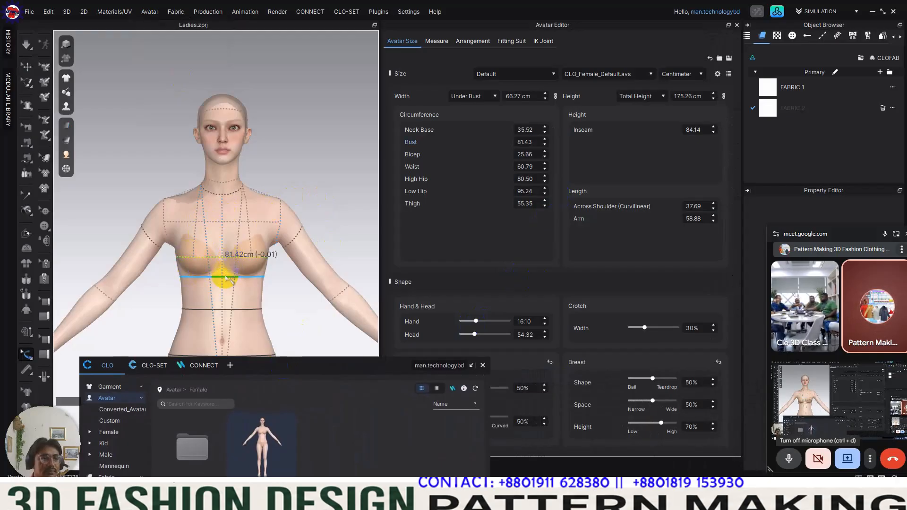
{"action": "left_click", "coordinate": [230, 279]}
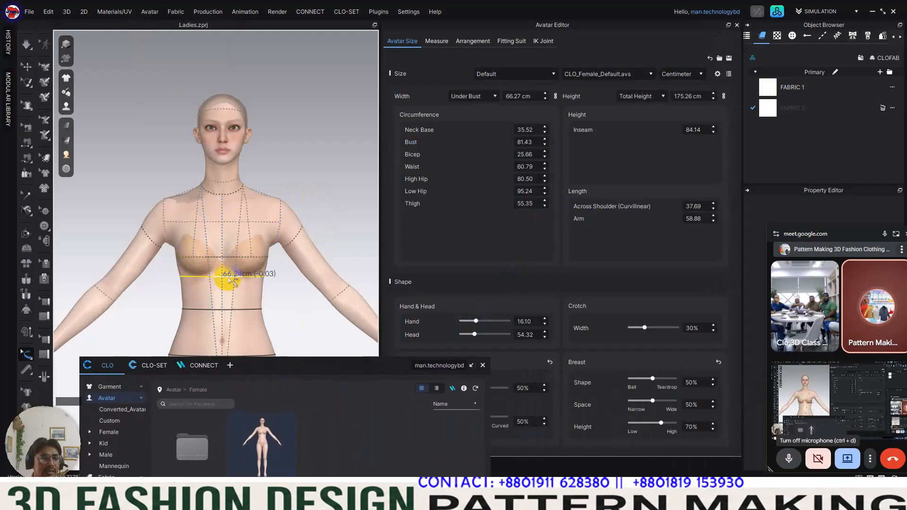
{"action": "left_click", "coordinate": [513, 96]}
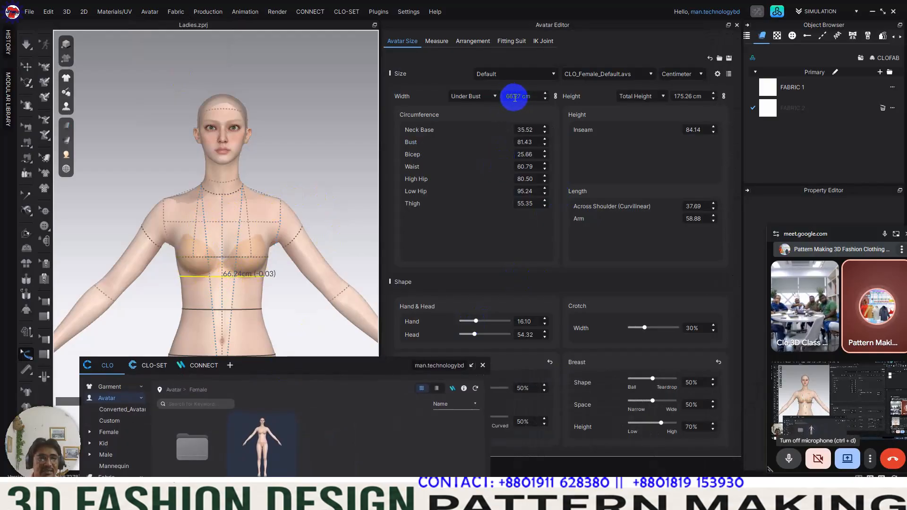
Step: Try the US_ASTM_Missy_Curvy size files from the female Size folder on the avatar and compare the under bust measurement
{"action": "left_click_drag", "start_coordinate": [370, 366], "coordinate": [664, 88]}
{"action": "double_click", "coordinate": [497, 173]}
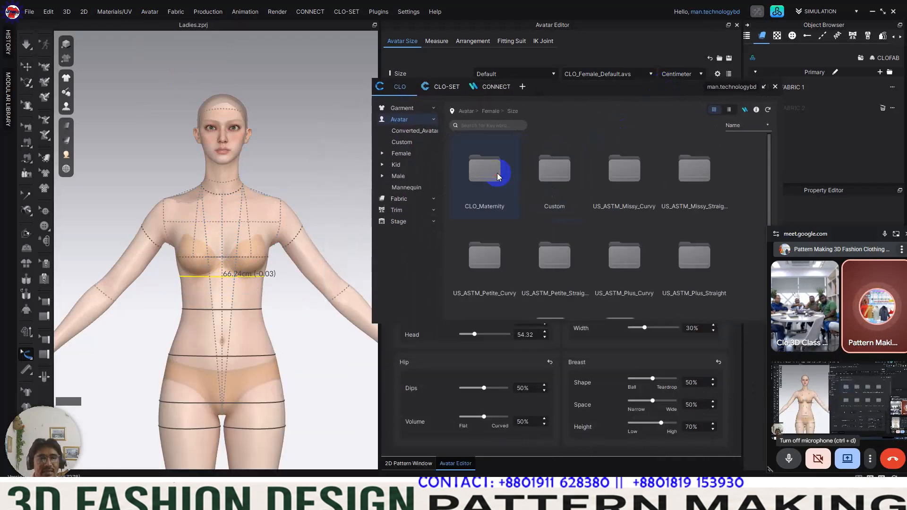
{"action": "double_click", "coordinate": [631, 174]}
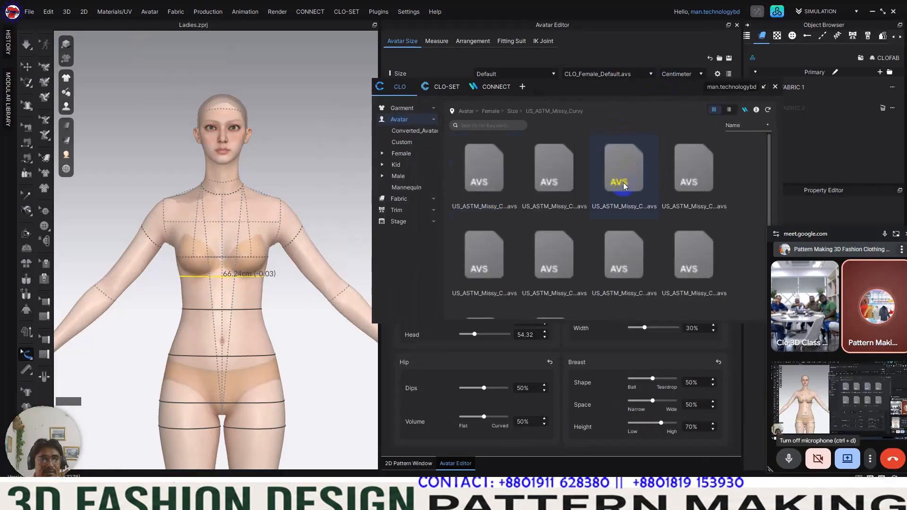
{"action": "left_click_drag", "start_coordinate": [474, 209], "coordinate": [475, 188]}
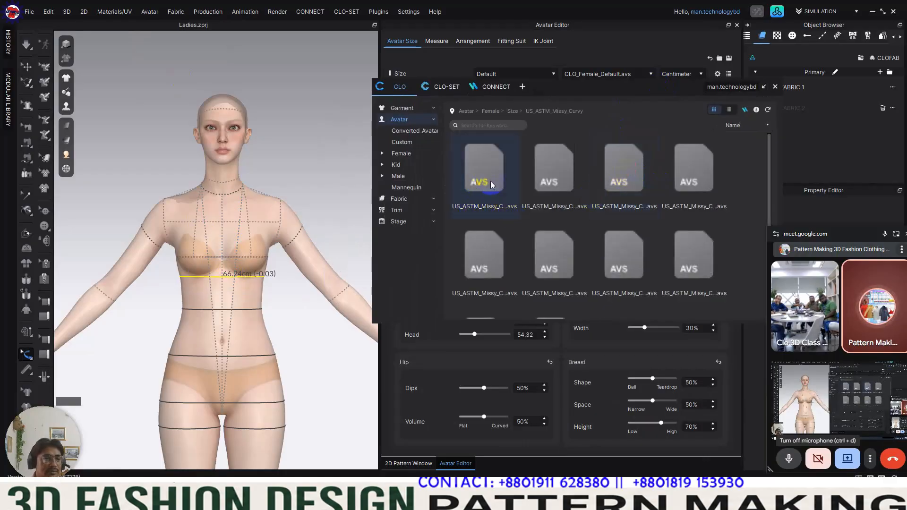
{"action": "double_click", "coordinate": [482, 175]}
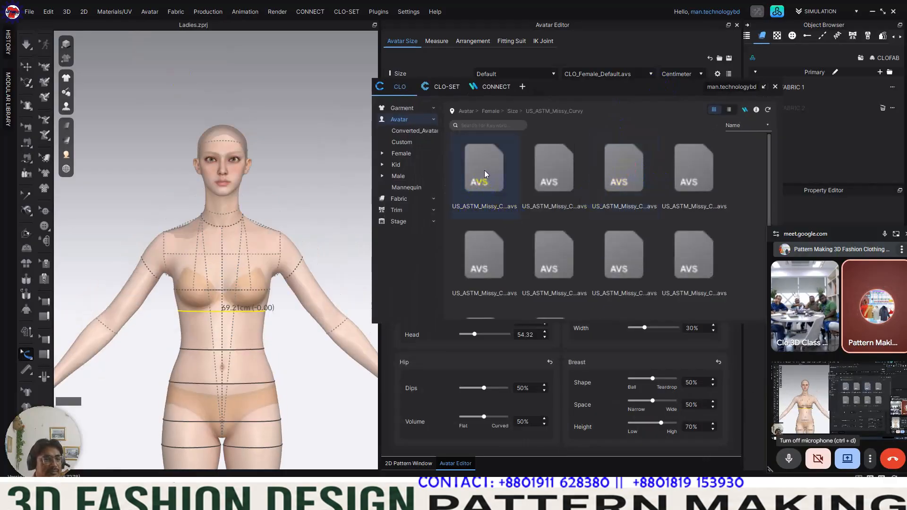
{"action": "double_click", "coordinate": [549, 175]}
{"action": "left_click", "coordinate": [483, 265]}
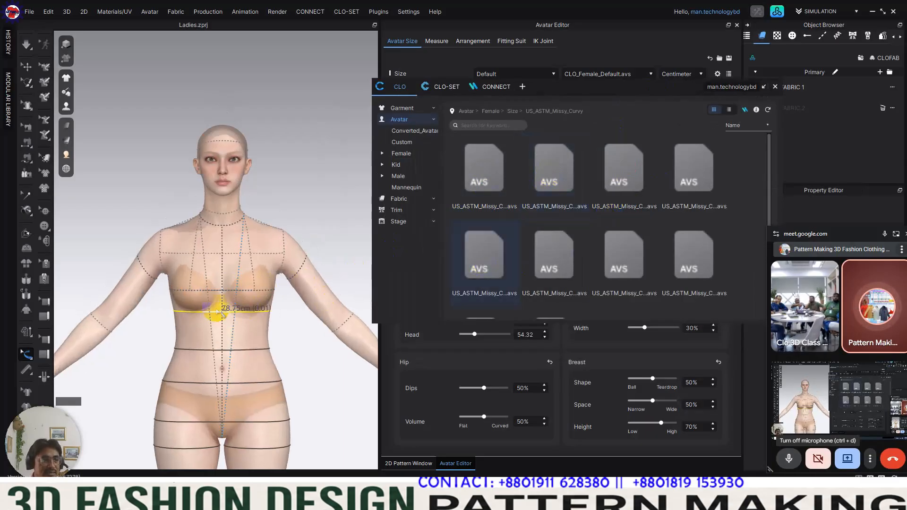
{"action": "left_click", "coordinate": [477, 183]}
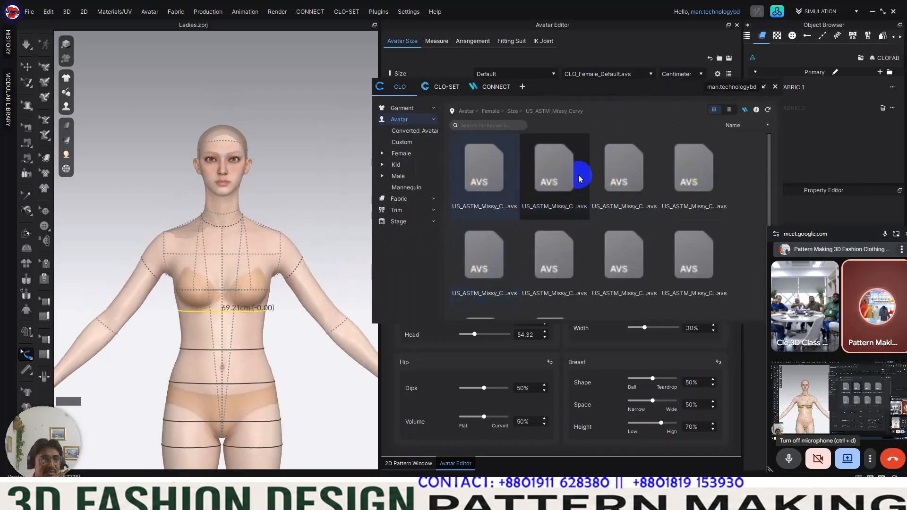
Step: Apply the first US_ASTM_Petite_Curvy size file to the avatar, then close the asset library and the Avatar Editor
{"action": "left_click", "coordinate": [510, 112]}
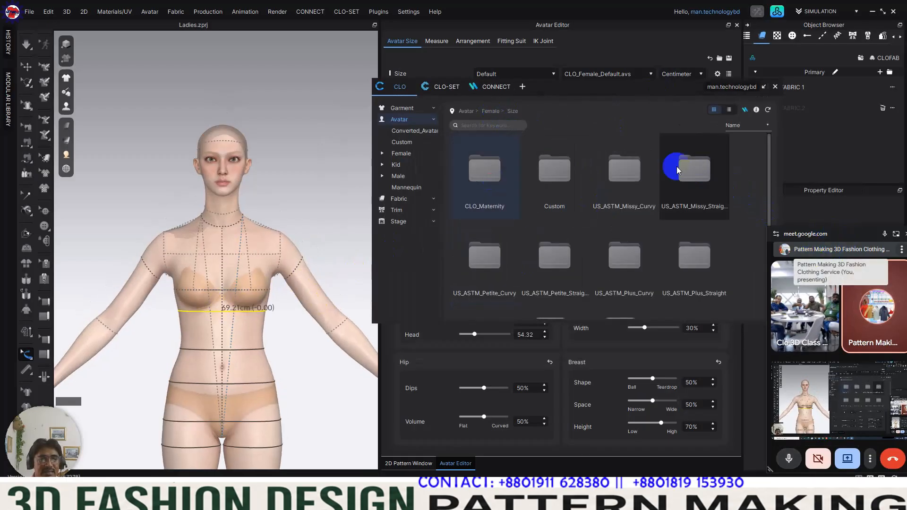
{"action": "double_click", "coordinate": [487, 264]}
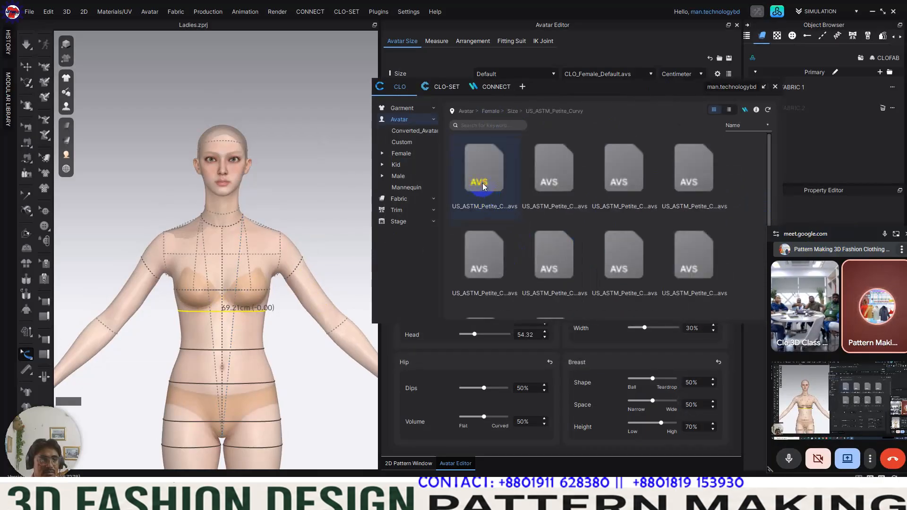
{"action": "double_click", "coordinate": [563, 184]}
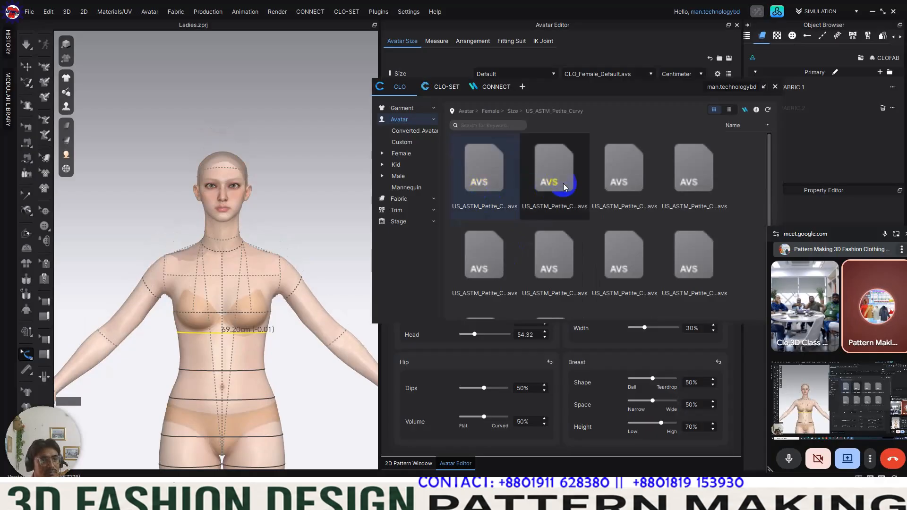
{"action": "double_click", "coordinate": [479, 185]}
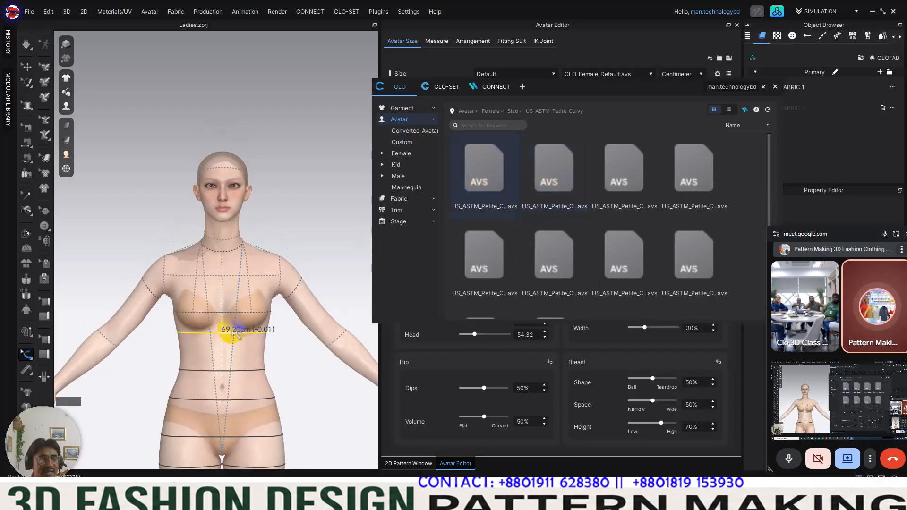
{"action": "double_click", "coordinate": [681, 159]}
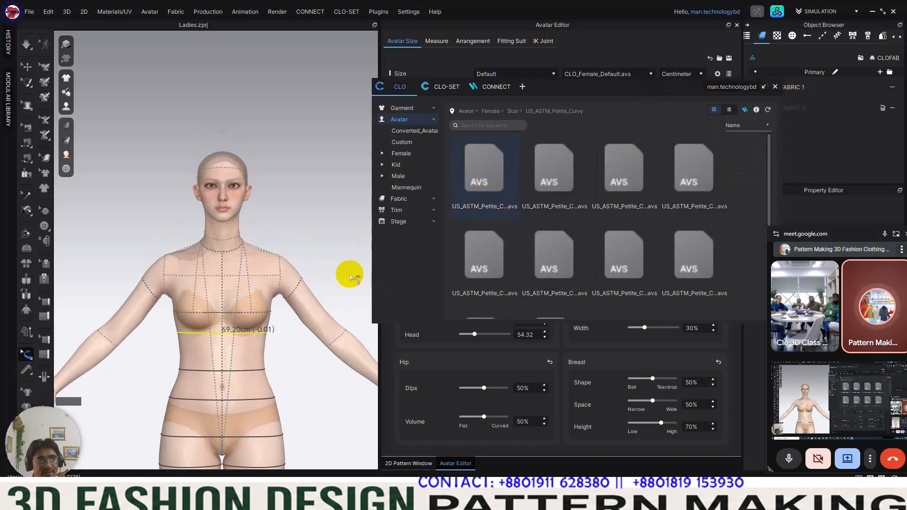
{"action": "left_click", "coordinate": [775, 88]}
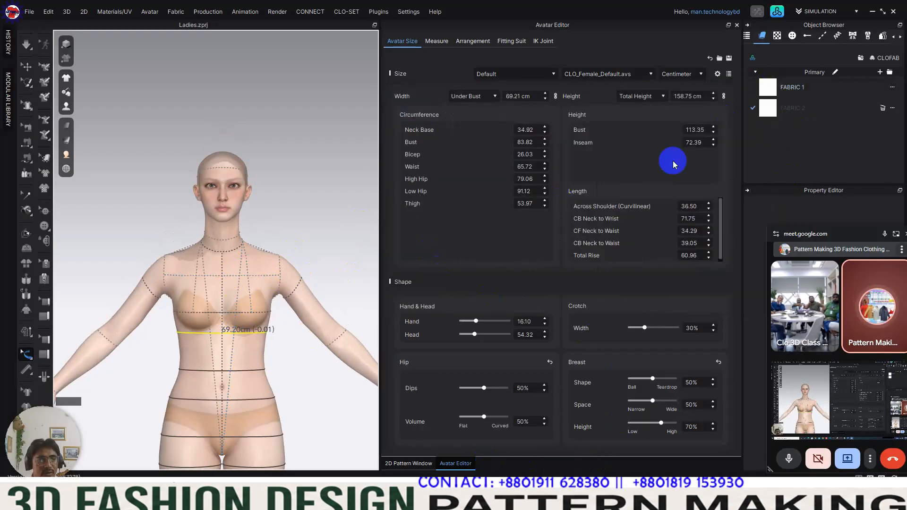
{"action": "left_click", "coordinate": [737, 24]}
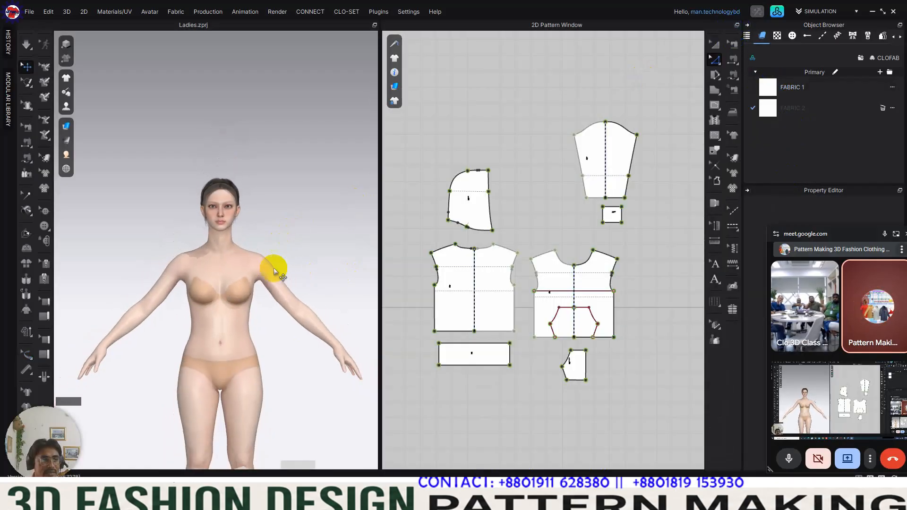
Step: Activate the Transform Pattern tool and examine the resized avatar in 3D and the front body piece in the 2D pattern window
{"action": "middle_click_drag", "start_coordinate": [286, 173], "coordinate": [303, 202]}
{"action": "scroll", "coordinate": [274, 171], "scroll_direction": "up", "scroll_amount": 2}
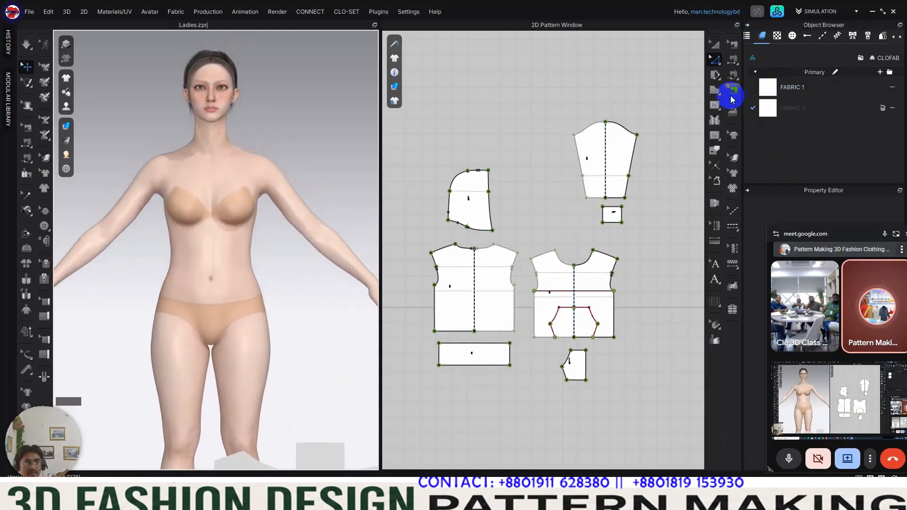
{"action": "left_click", "coordinate": [722, 46]}
{"action": "scroll", "coordinate": [262, 237], "scroll_direction": "down", "scroll_amount": 2}
{"action": "right_click_drag", "start_coordinate": [262, 237], "coordinate": [345, 277]}
{"action": "scroll", "coordinate": [319, 275], "scroll_direction": "down", "scroll_amount": 2}
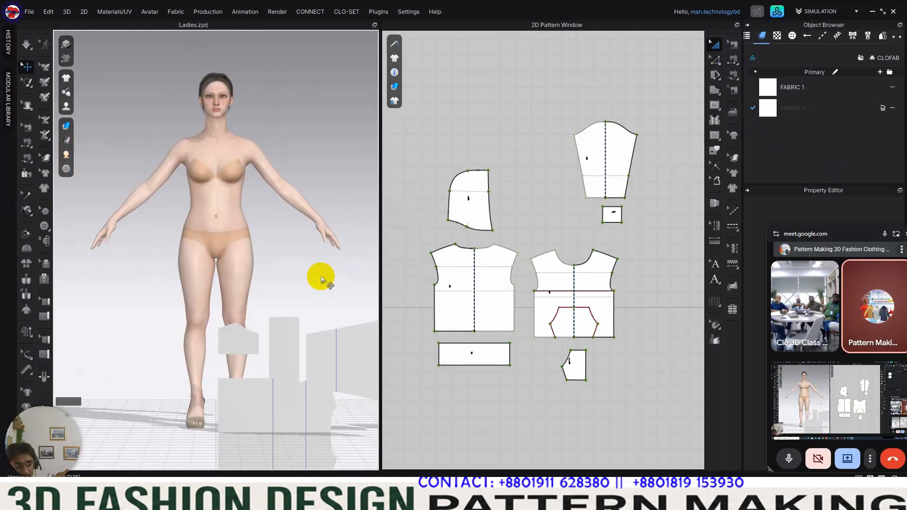
{"action": "scroll", "coordinate": [233, 204], "scroll_direction": "up", "scroll_amount": 2}
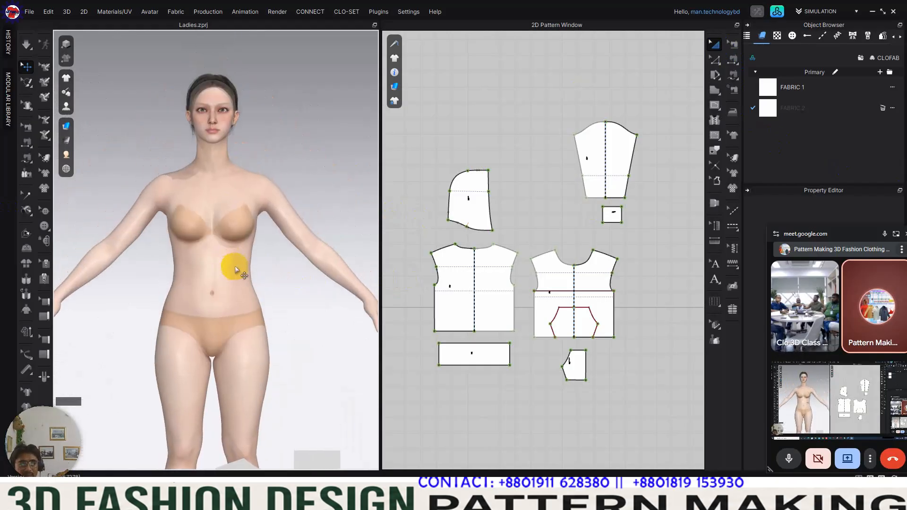
{"action": "scroll", "coordinate": [238, 271], "scroll_direction": "up", "scroll_amount": 1}
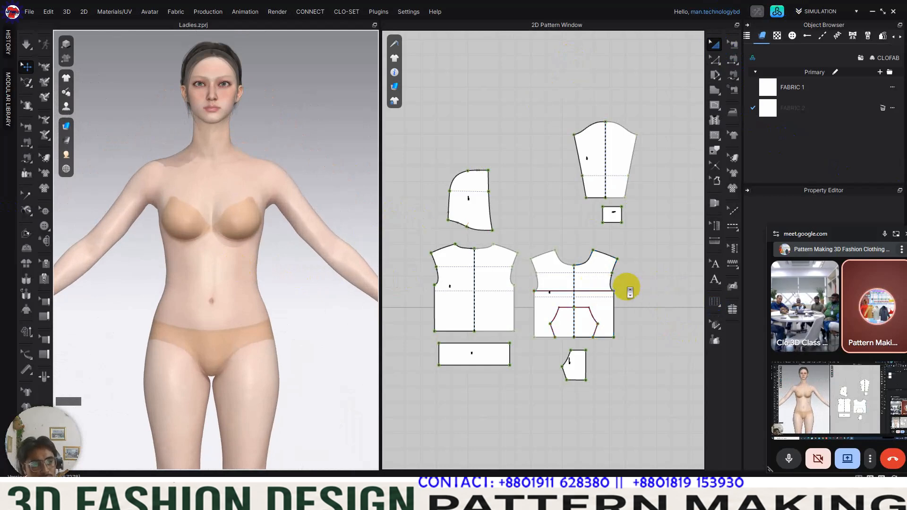
{"action": "scroll", "coordinate": [630, 293], "scroll_direction": "up", "scroll_amount": 3}
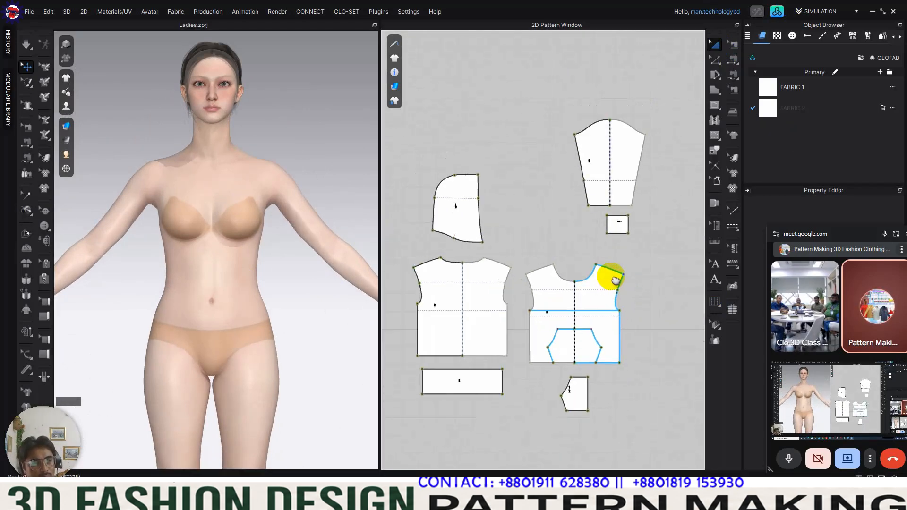
Step: Open the Avatar Editor and check the avatar's under bust and bust circumferences, then close the editor
{"action": "scroll", "coordinate": [624, 277], "scroll_direction": "down", "scroll_amount": 2}
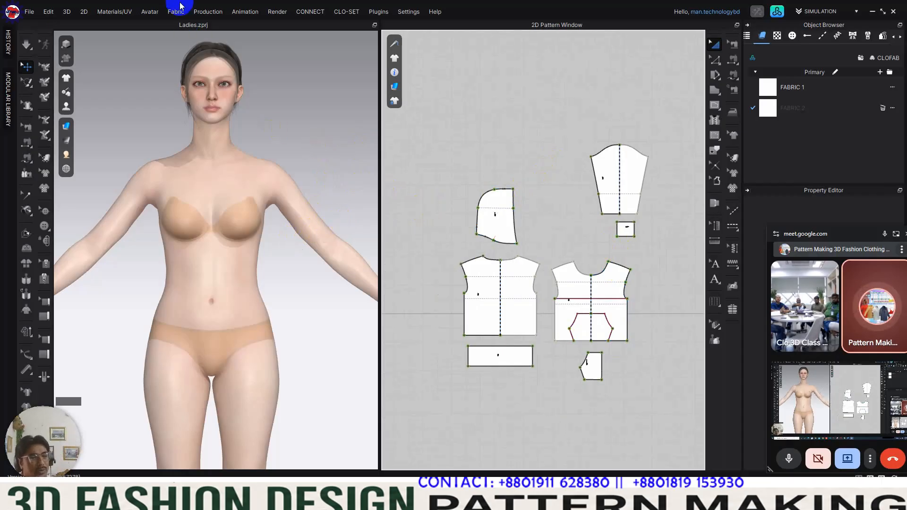
{"action": "left_click", "coordinate": [149, 12]}
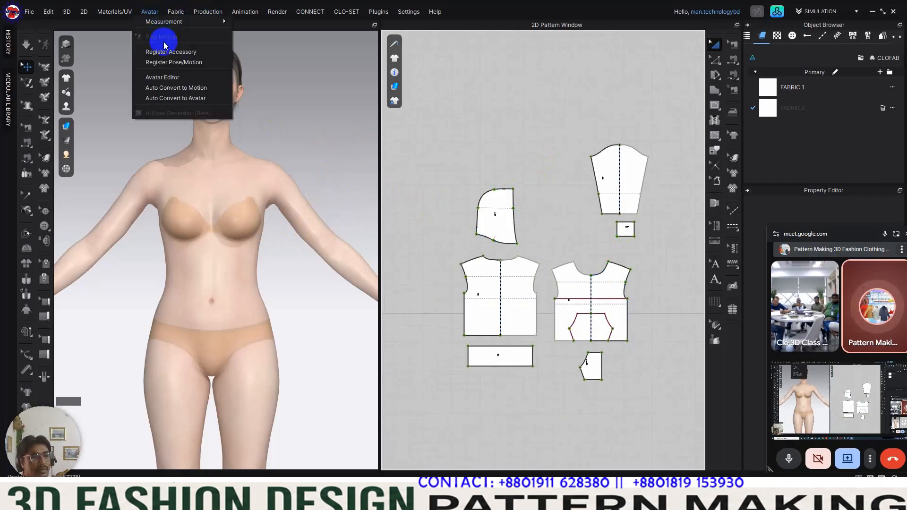
{"action": "left_click", "coordinate": [178, 80]}
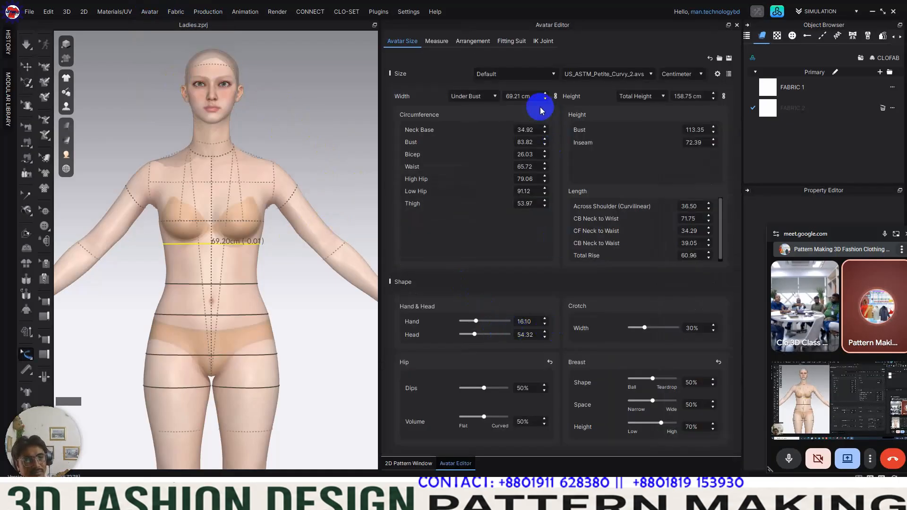
{"action": "double_click", "coordinate": [523, 97]}
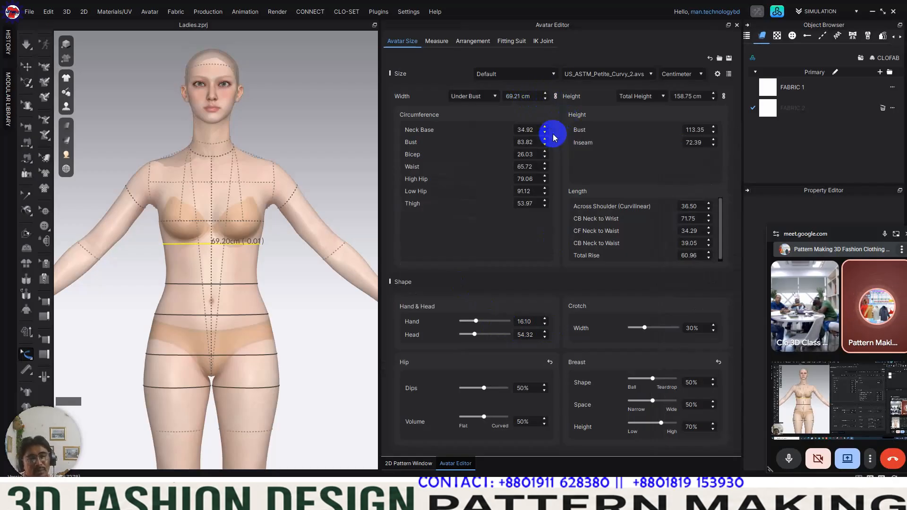
{"action": "left_click", "coordinate": [533, 97]}
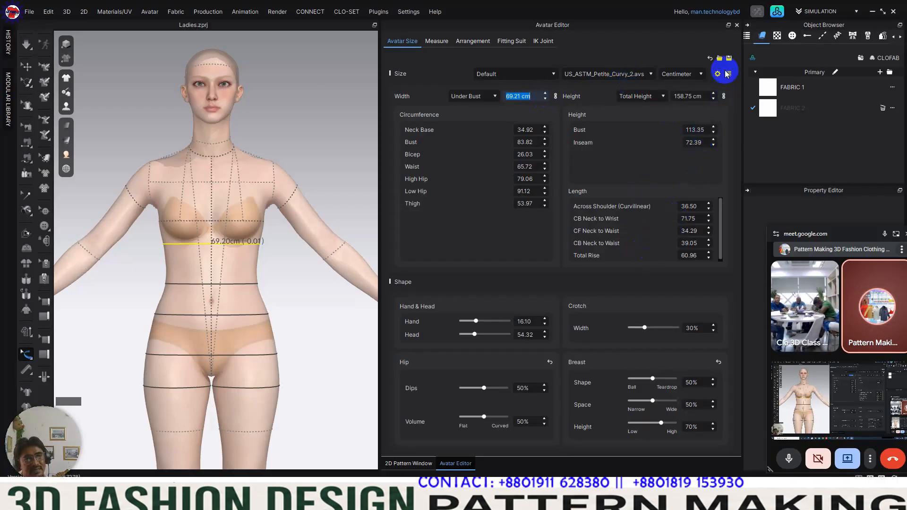
{"action": "left_click", "coordinate": [737, 24]}
{"action": "left_click", "coordinate": [611, 301]}
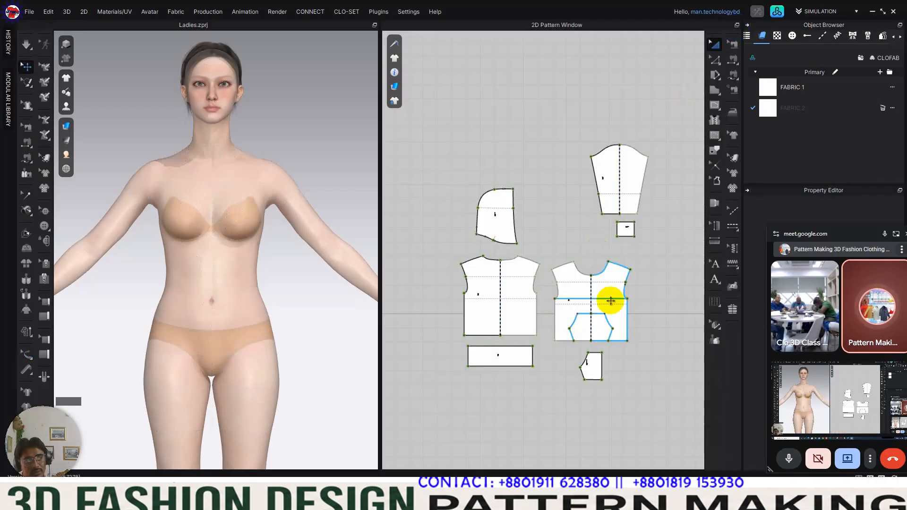
Step: Show the avatar's arrangement points in the 3D window
{"action": "scroll", "coordinate": [267, 238], "scroll_direction": "down", "scroll_amount": 1}
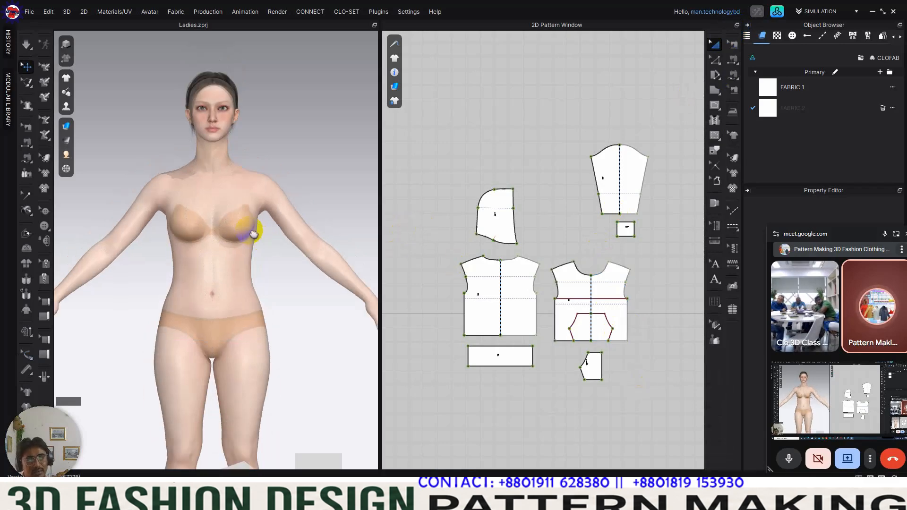
{"action": "scroll", "coordinate": [255, 236], "scroll_direction": "up", "scroll_amount": 2}
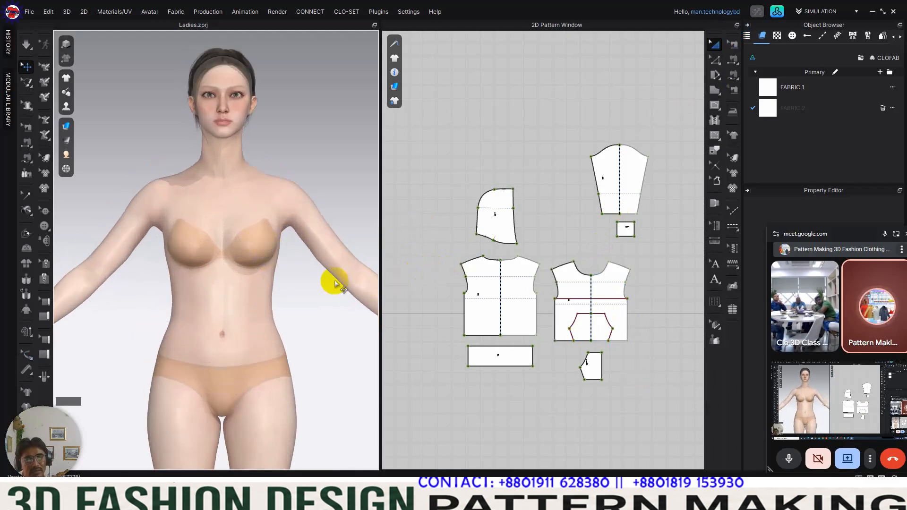
{"action": "middle_click_drag", "start_coordinate": [502, 274], "coordinate": [469, 257]}
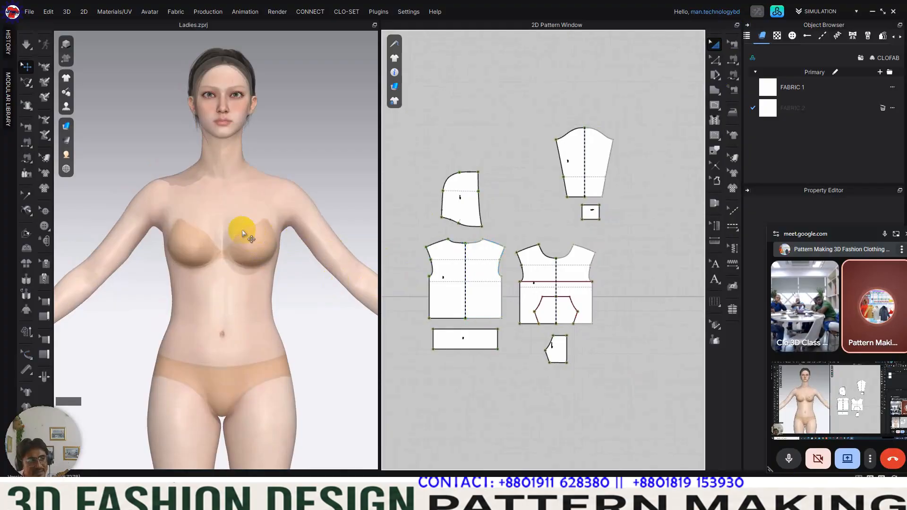
{"action": "scroll", "coordinate": [242, 233], "scroll_direction": "down", "scroll_amount": 4}
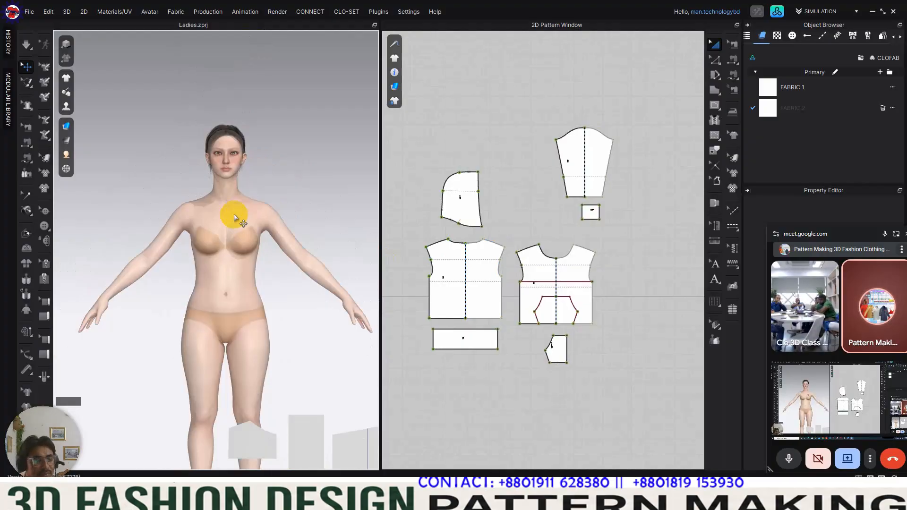
{"action": "scroll", "coordinate": [255, 210], "scroll_direction": "up", "scroll_amount": 3}
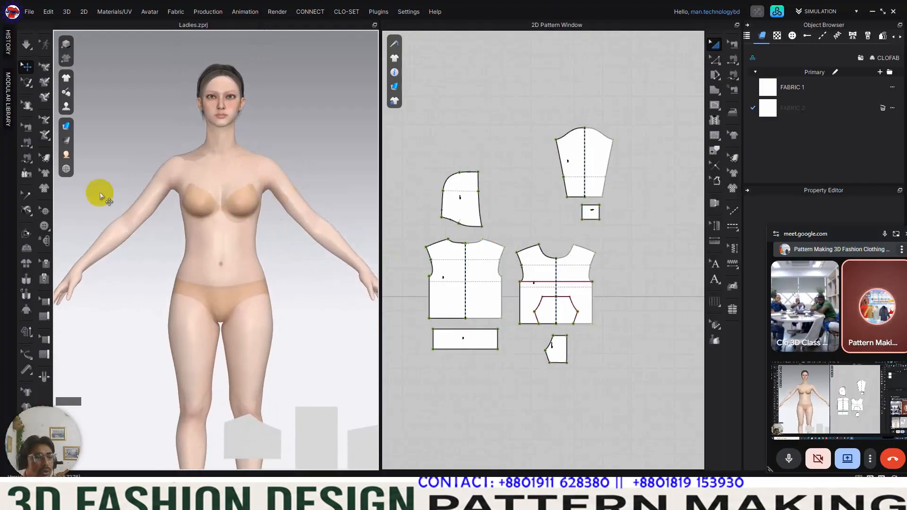
{"action": "left_click", "coordinate": [66, 106]}
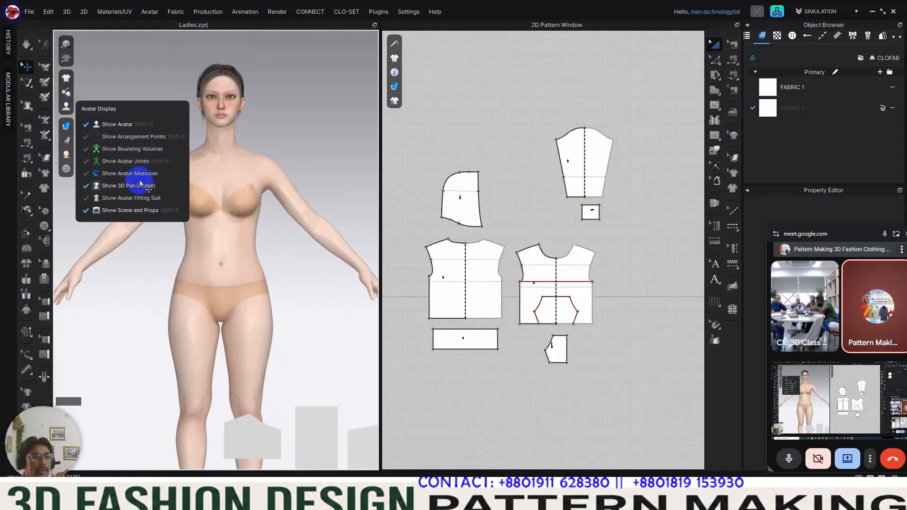
{"action": "left_click", "coordinate": [133, 137]}
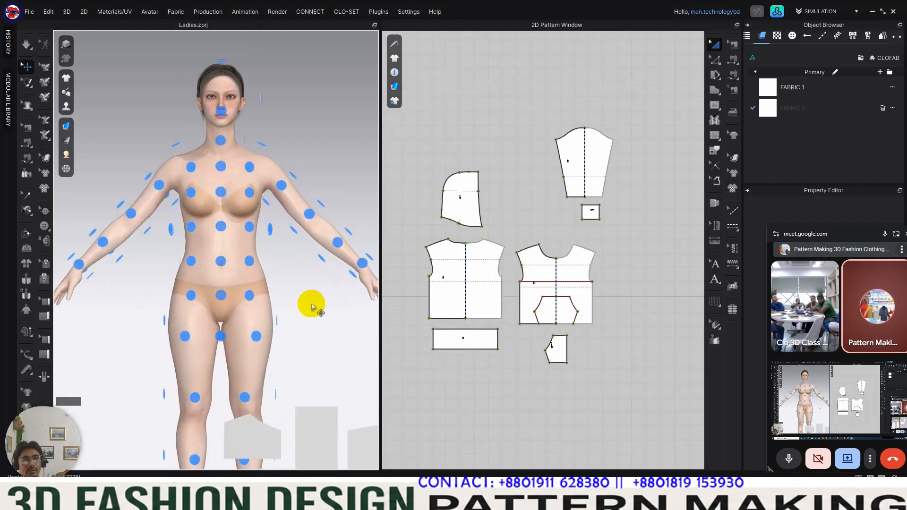
{"action": "scroll", "coordinate": [279, 295], "scroll_direction": "up", "scroll_amount": 3}
{"action": "scroll", "coordinate": [267, 281], "scroll_direction": "down", "scroll_amount": 4}
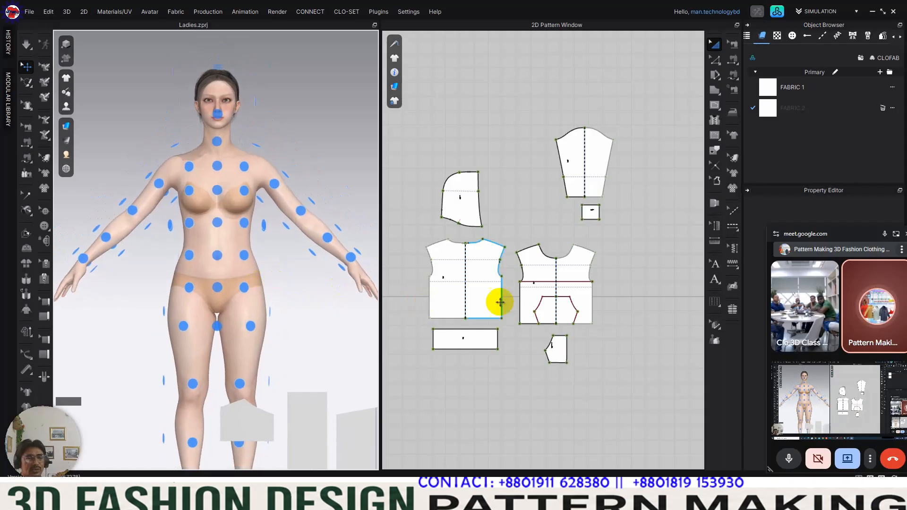
Step: Arrange the front body piece at the centre front point of the avatar's torso
{"action": "left_click", "coordinate": [633, 251]}
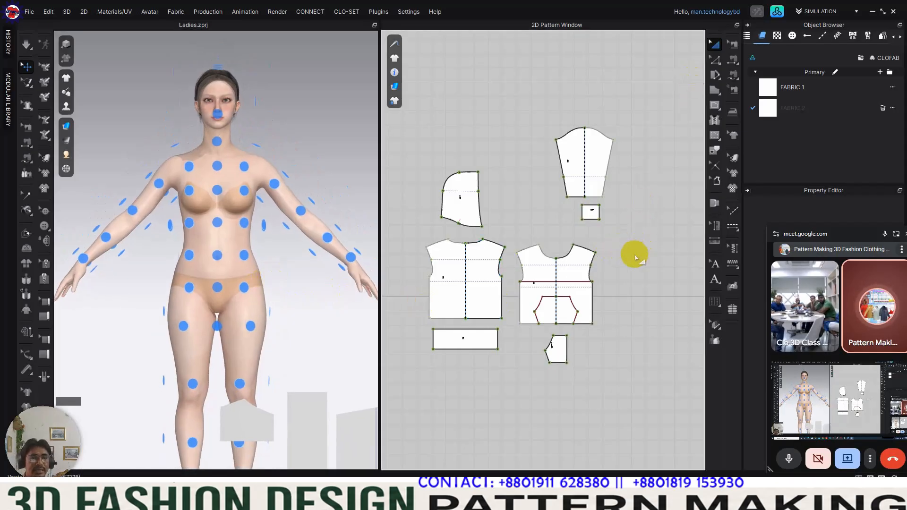
{"action": "left_click", "coordinate": [571, 273]}
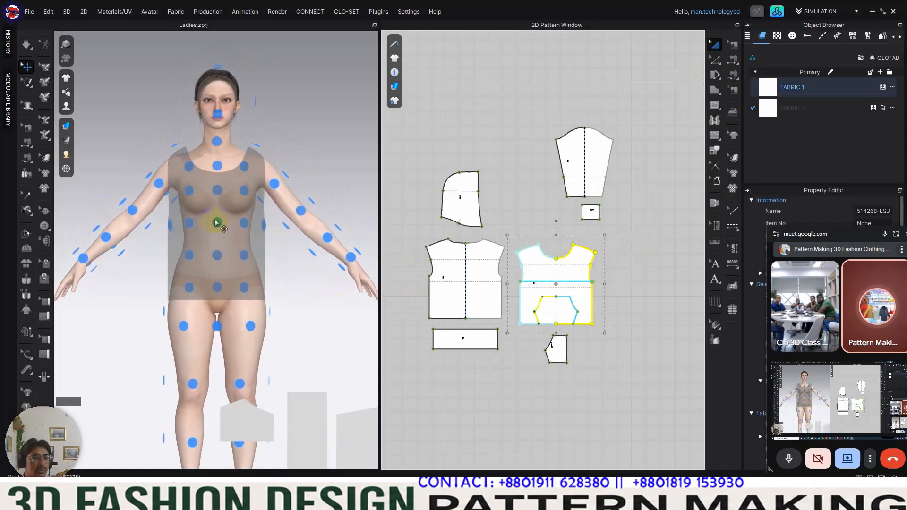
{"action": "left_click", "coordinate": [217, 223]}
{"action": "left_click", "coordinate": [313, 275]}
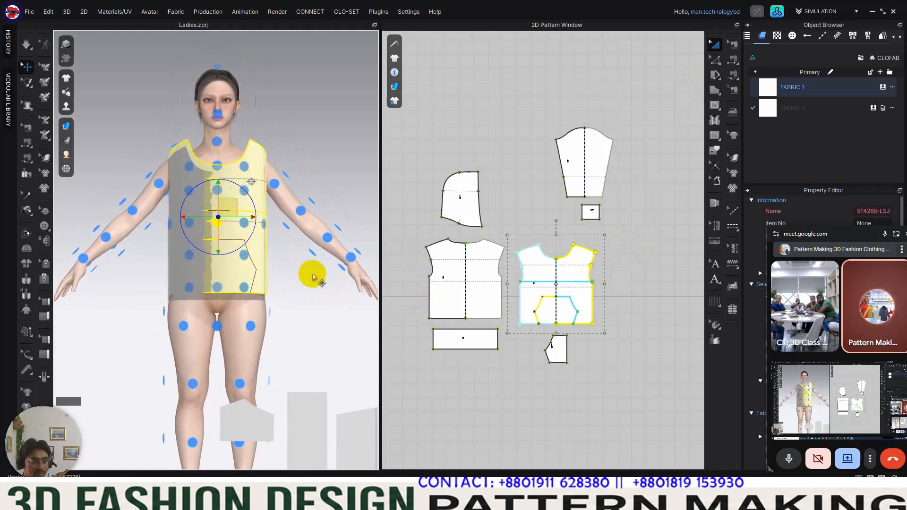
Step: Arrange the back body piece at the centre back point of the avatar's torso
{"action": "key", "text": "8"}
{"action": "left_click", "coordinate": [486, 274]}
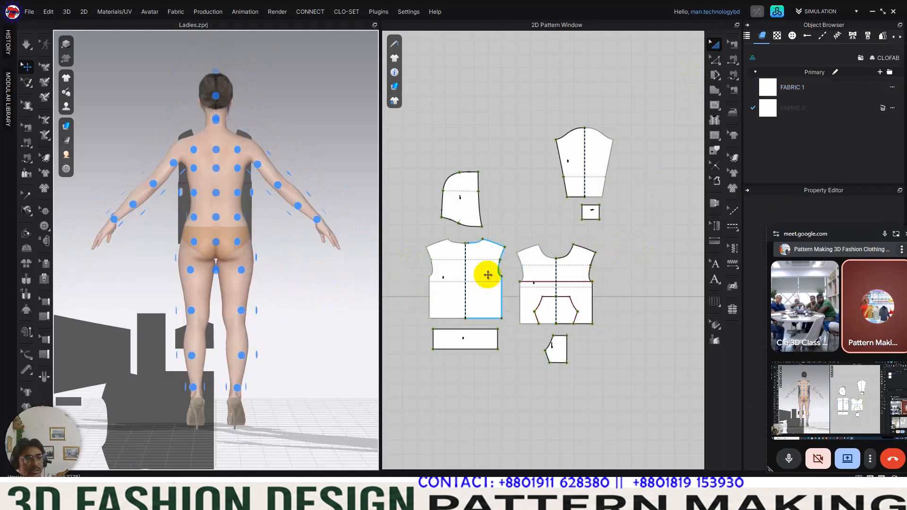
{"action": "left_click", "coordinate": [215, 190]}
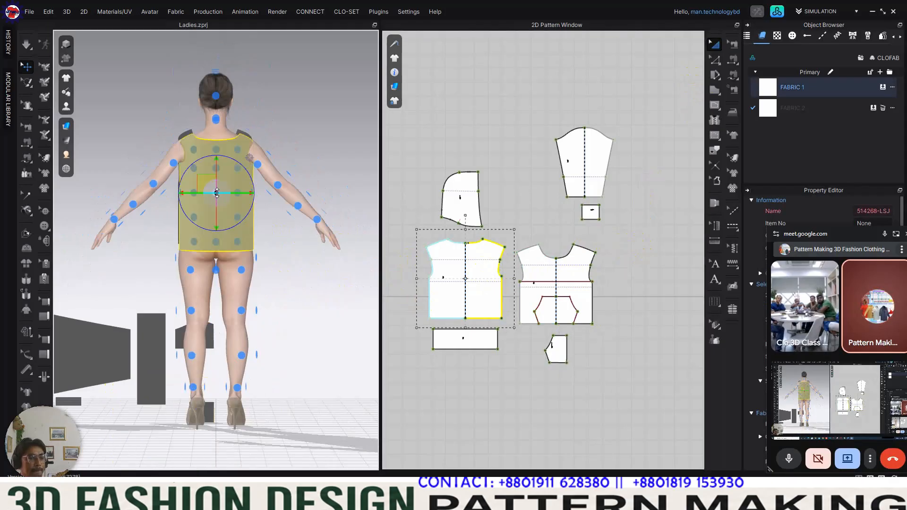
Step: Arrange the sleeve piece on the outer arm point of the avatar's left arm
{"action": "left_click_drag", "start_coordinate": [333, 257], "coordinate": [224, 271]}
{"action": "right_click_drag", "start_coordinate": [224, 272], "coordinate": [215, 285]}
{"action": "key", "text": "2"}
{"action": "scroll", "coordinate": [285, 238], "scroll_direction": "up", "scroll_amount": 3}
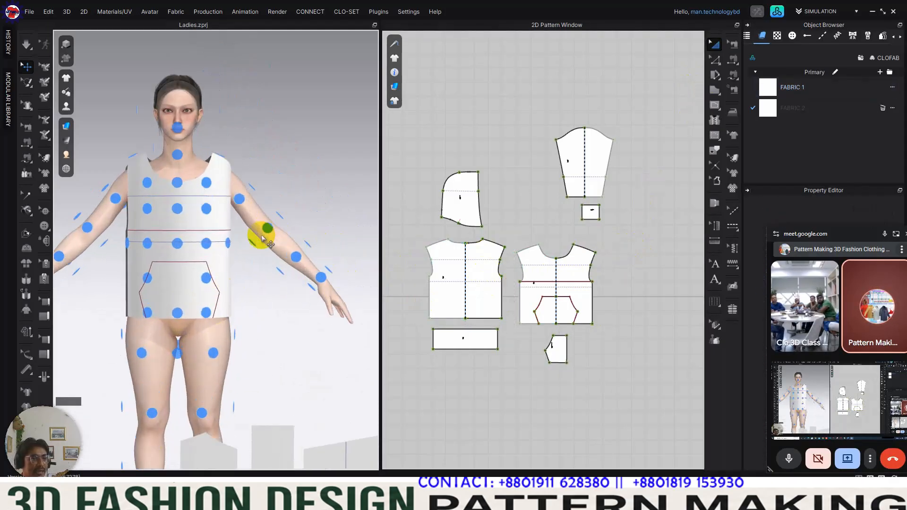
{"action": "middle_click_drag", "start_coordinate": [272, 238], "coordinate": [300, 222]}
{"action": "right_click_drag", "start_coordinate": [300, 222], "coordinate": [204, 250]}
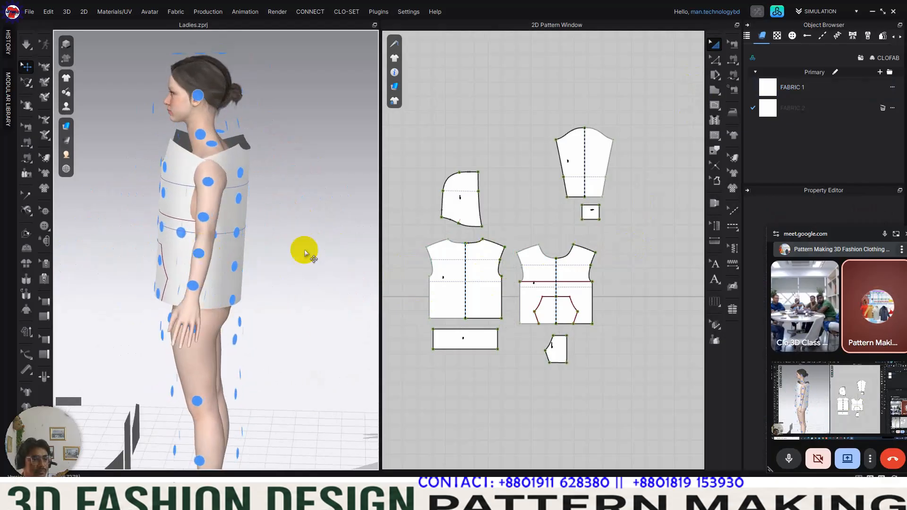
{"action": "left_click", "coordinate": [590, 144]}
{"action": "left_click", "coordinate": [204, 221]}
Step: Arrange the cuff piece at the avatar's left forearm and shift it down towards the wrist
{"action": "right_click_drag", "start_coordinate": [212, 278], "coordinate": [260, 283]}
{"action": "key", "text": "2"}
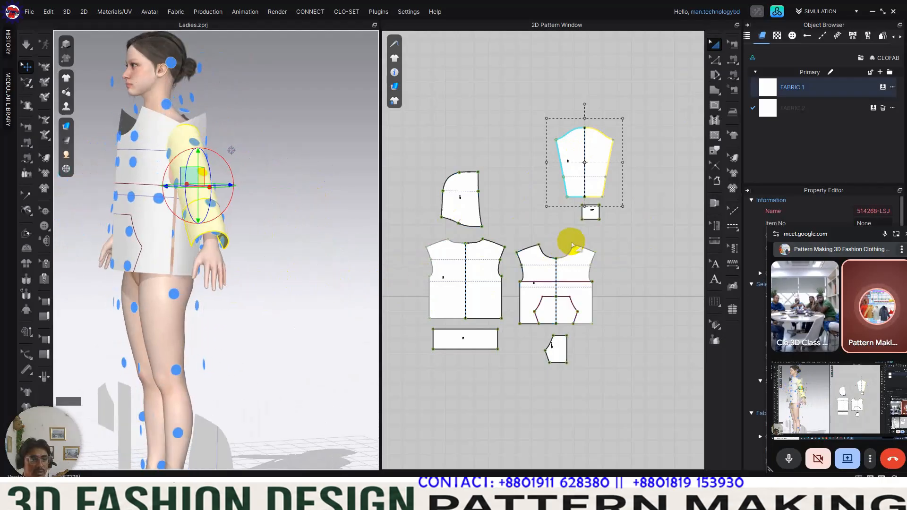
{"action": "scroll", "coordinate": [579, 208], "scroll_direction": "up", "scroll_amount": 5}
{"action": "left_click", "coordinate": [607, 233]}
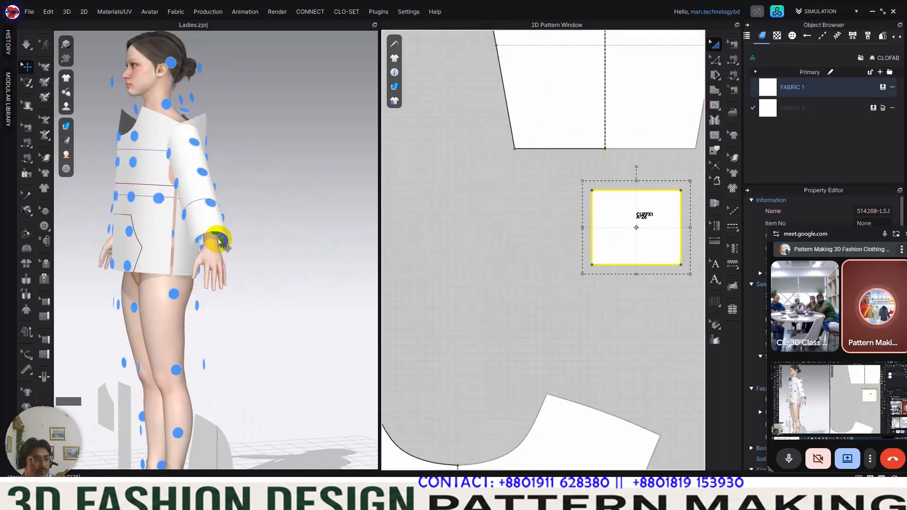
{"action": "right_click_drag", "start_coordinate": [224, 242], "coordinate": [217, 284]}
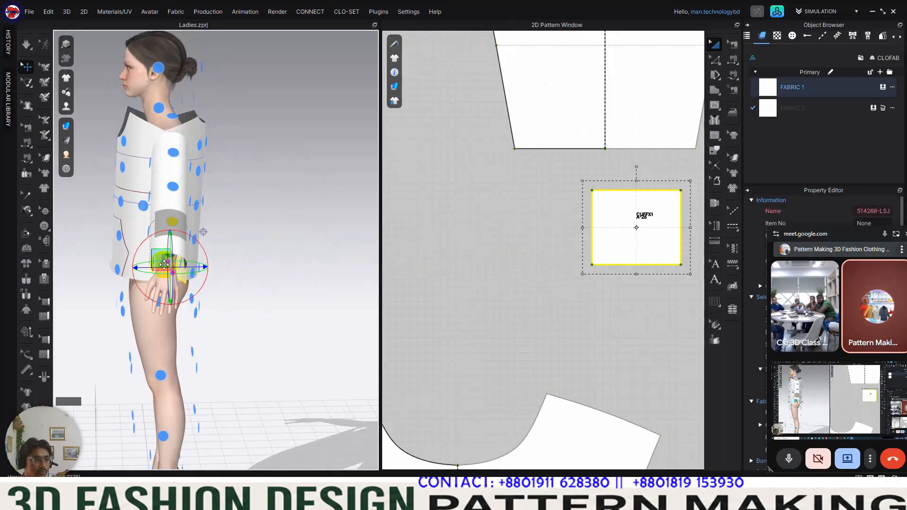
Step: Adjust the cuff's position around the left wrist just below the sleeve hem, checking it from several sides, and deselect it
{"action": "right_click_drag", "start_coordinate": [164, 265], "coordinate": [217, 277]}
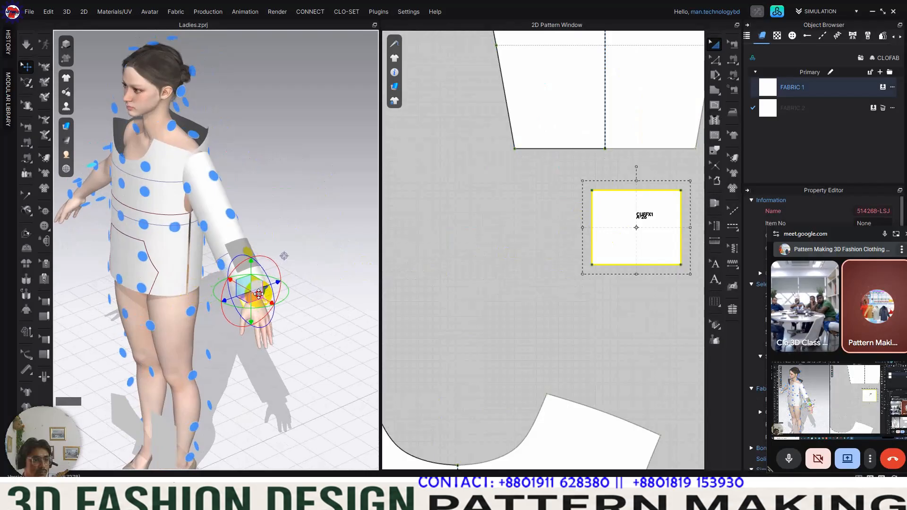
{"action": "right_click_drag", "start_coordinate": [304, 318], "coordinate": [220, 274]}
{"action": "left_click", "coordinate": [288, 285]}
{"action": "scroll", "coordinate": [283, 272], "scroll_direction": "down", "scroll_amount": 2}
{"action": "middle_click_drag", "start_coordinate": [220, 274], "coordinate": [292, 270]}
{"action": "scroll", "coordinate": [283, 267], "scroll_direction": "up", "scroll_amount": 3}
{"action": "left_click", "coordinate": [200, 237]}
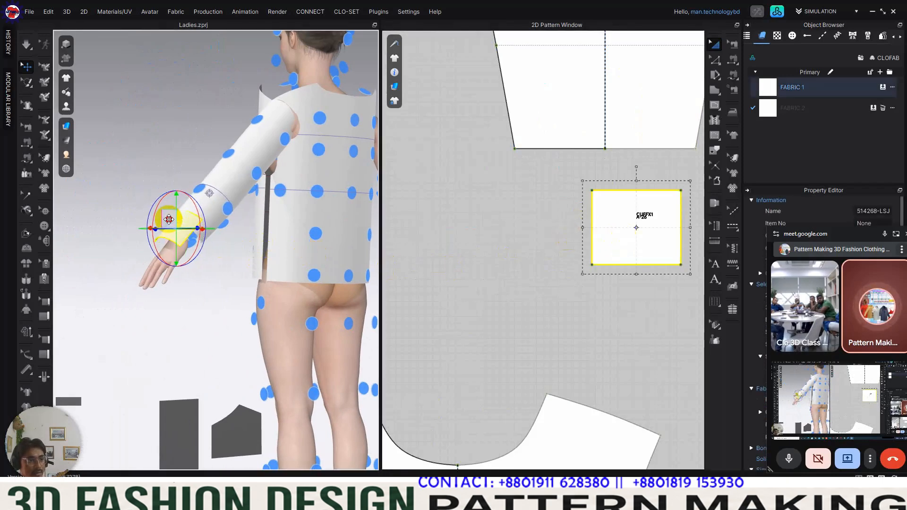
{"action": "left_click", "coordinate": [433, 285]}
Step: Arrange the hood piece at the point on the right side of the avatar's head
{"action": "right_click_drag", "start_coordinate": [191, 252], "coordinate": [306, 236]}
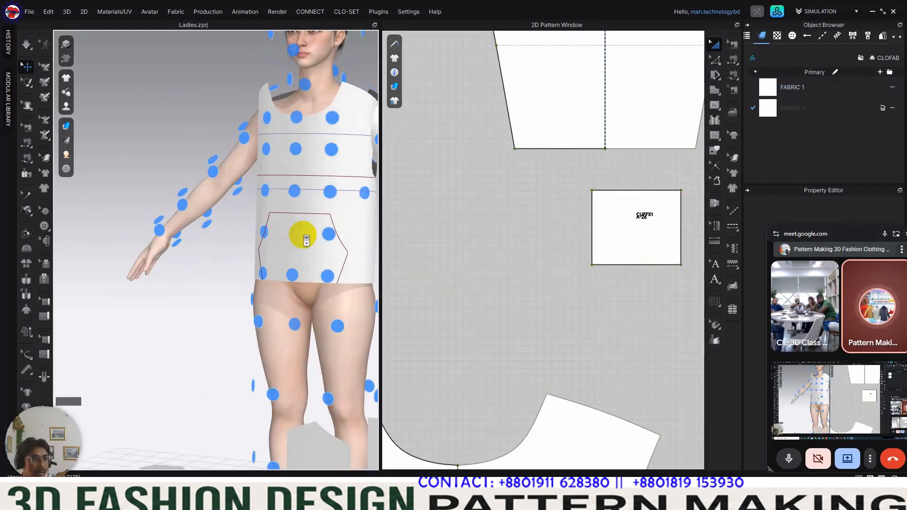
{"action": "scroll", "coordinate": [302, 238], "scroll_direction": "down", "scroll_amount": 3}
{"action": "middle_click_drag", "start_coordinate": [282, 248], "coordinate": [236, 278]}
{"action": "right_click_drag", "start_coordinate": [236, 278], "coordinate": [255, 279]}
{"action": "scroll", "coordinate": [510, 290], "scroll_direction": "down", "scroll_amount": 5}
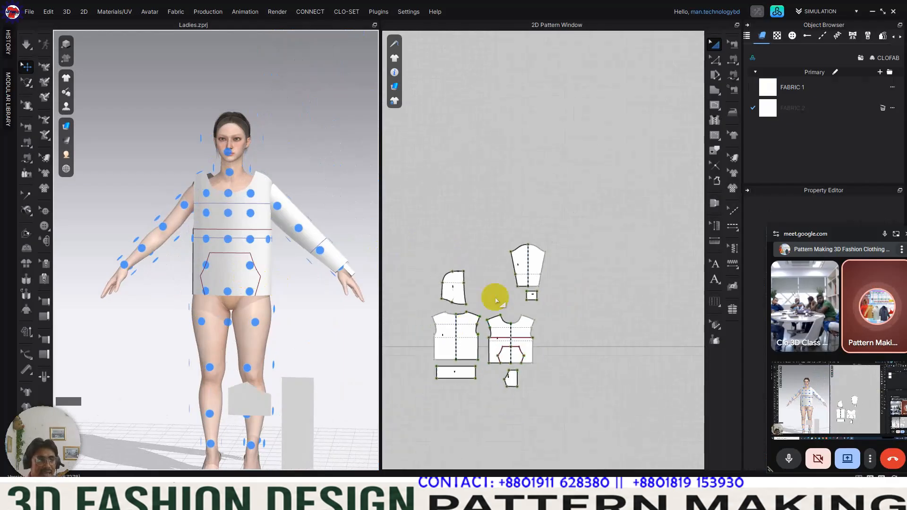
{"action": "scroll", "coordinate": [577, 203], "scroll_direction": "up", "scroll_amount": 3}
{"action": "right_click_drag", "start_coordinate": [233, 193], "coordinate": [263, 203]}
{"action": "left_click", "coordinate": [476, 209]}
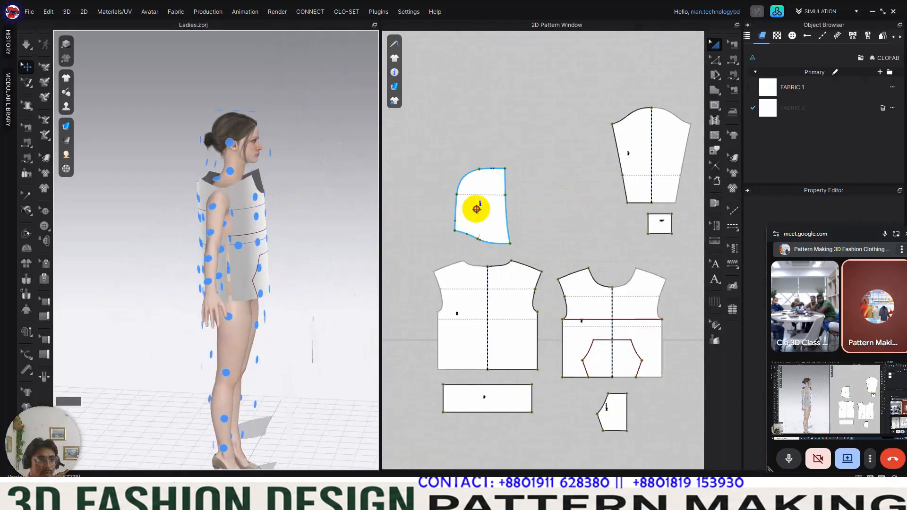
{"action": "left_click", "coordinate": [230, 143]}
{"action": "left_click", "coordinate": [371, 211]}
Step: Arrange the bottom hem band at the avatar's front hip and lower it beneath the front body's hem
{"action": "right_click_drag", "start_coordinate": [330, 203], "coordinate": [258, 203]}
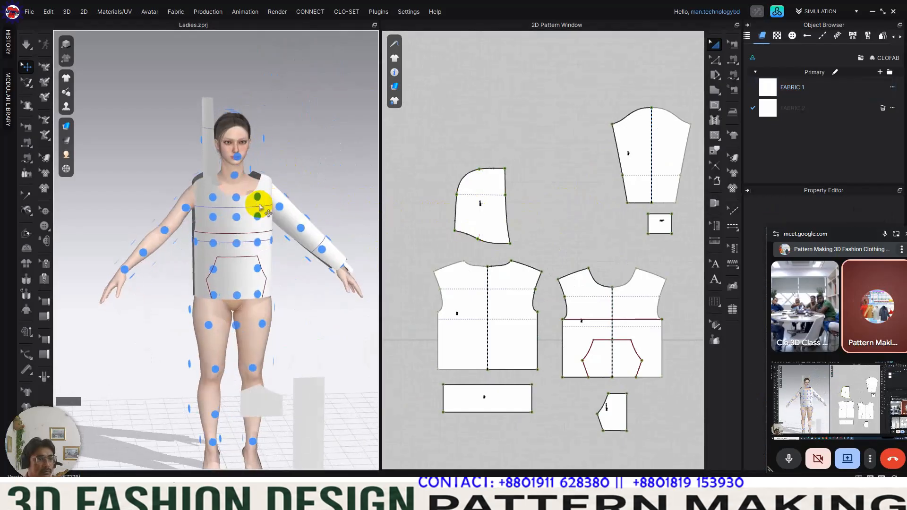
{"action": "middle_click_drag", "start_coordinate": [258, 203], "coordinate": [204, 184]}
{"action": "scroll", "coordinate": [558, 244], "scroll_direction": "down", "scroll_amount": 3}
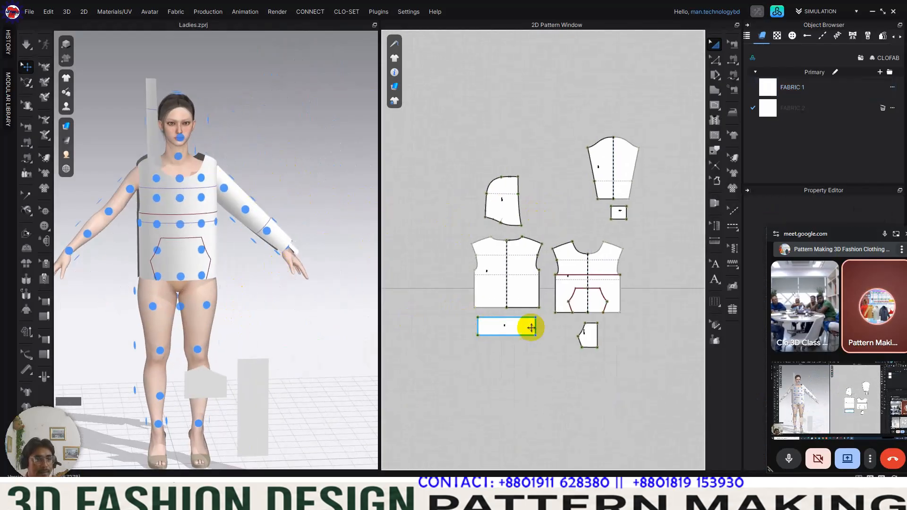
{"action": "left_click", "coordinate": [528, 326]}
{"action": "left_click", "coordinate": [185, 286]}
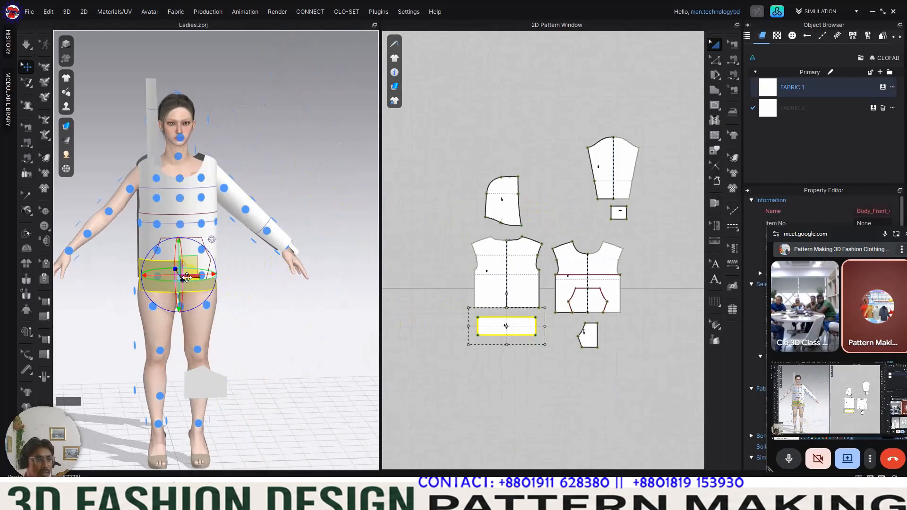
{"action": "left_click", "coordinate": [289, 314]}
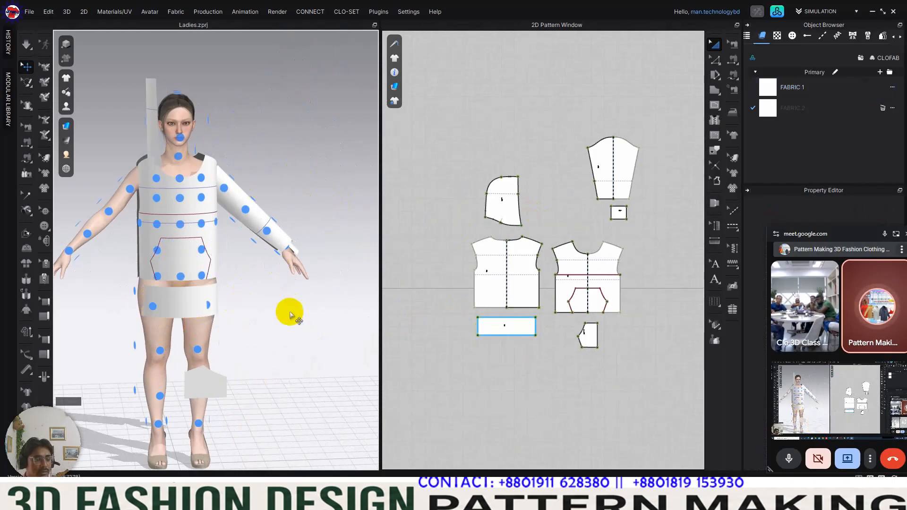
Step: Hide the avatar's arrangement points after inspecting the arranged pieces in 3D
{"action": "scroll", "coordinate": [217, 290], "scroll_direction": "up", "scroll_amount": 3}
{"action": "middle_click_drag", "start_coordinate": [218, 295], "coordinate": [248, 261]}
{"action": "mouse_move", "coordinate": [278, 261]}
{"action": "right_mouse_down"}
{"action": "mouse_move", "coordinate": [257, 261]}
{"action": "mouse_move", "coordinate": [279, 259]}
{"action": "right_mouse_up"}
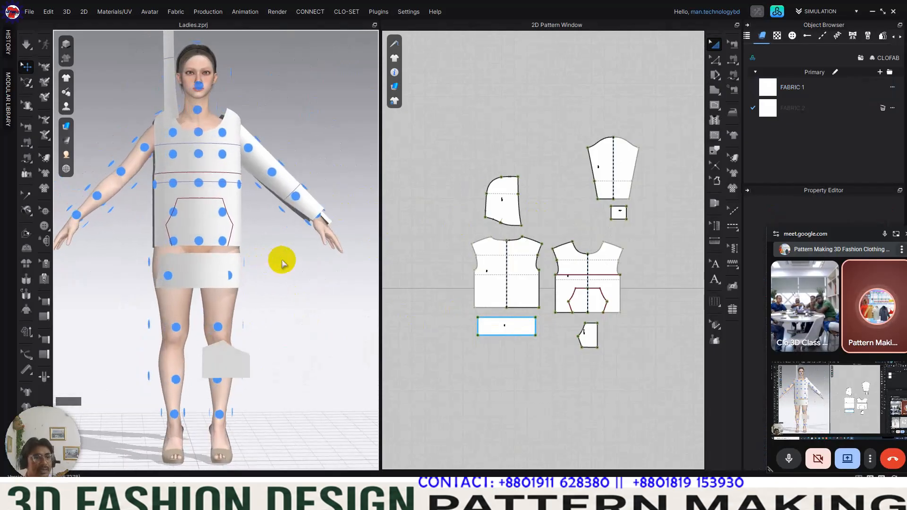
{"action": "right_click_drag", "start_coordinate": [259, 204], "coordinate": [312, 261]}
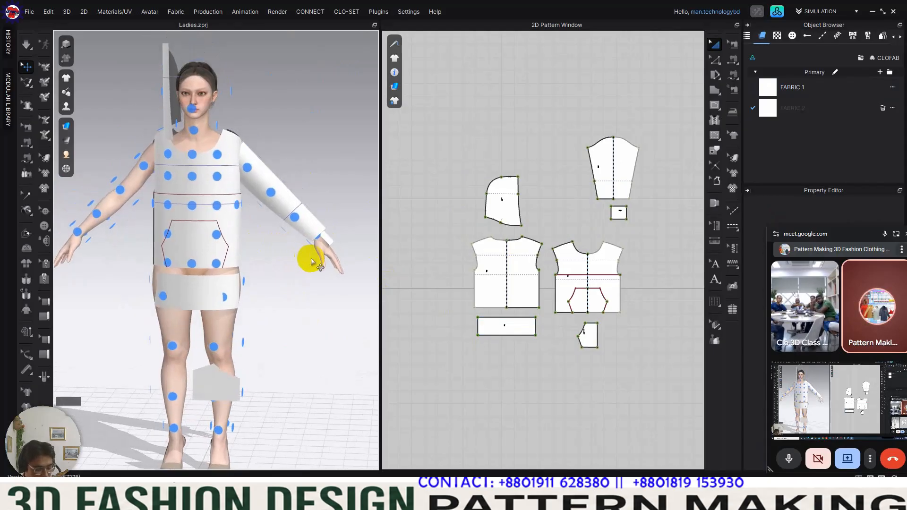
{"action": "key", "text": "shift+f"}
{"action": "key", "text": "shift+f"}
{"action": "key", "text": "shift+f"}
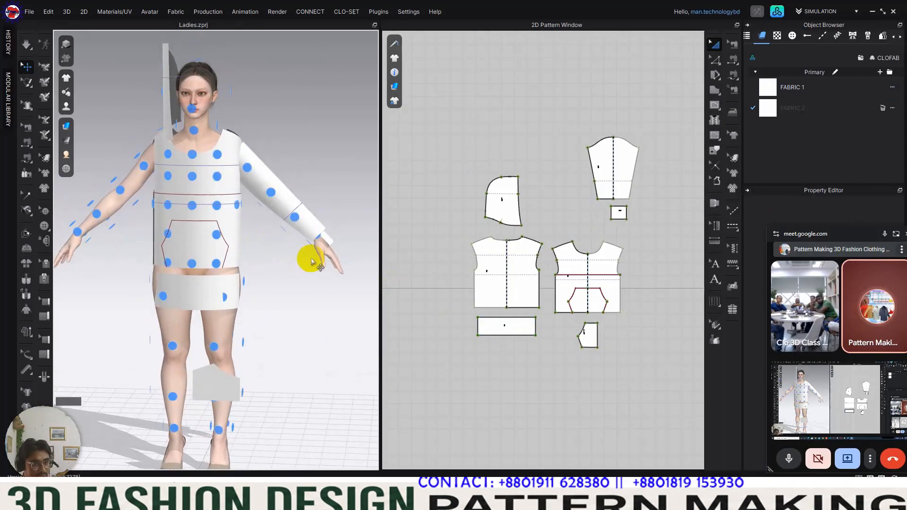
{"action": "scroll", "coordinate": [252, 246], "scroll_direction": "up", "scroll_amount": 1}
{"action": "scroll", "coordinate": [257, 245], "scroll_direction": "up", "scroll_amount": 2}
{"action": "scroll", "coordinate": [269, 240], "scroll_direction": "down", "scroll_amount": 4}
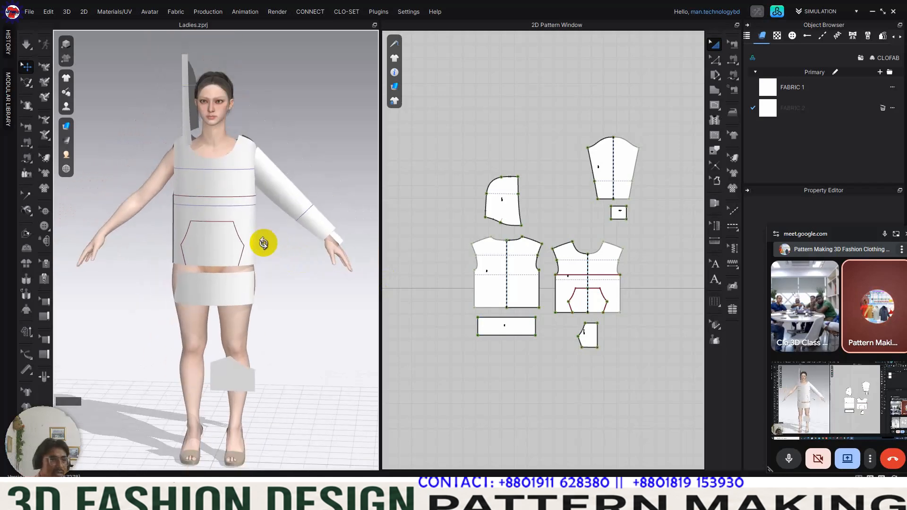
Step: Move the sleeve and cuff pieces together further up from the body pieces in the 2D pattern window, then deselect them
{"action": "middle_click_drag", "start_coordinate": [584, 197], "coordinate": [566, 241]}
{"action": "scroll", "coordinate": [569, 225], "scroll_direction": "up", "scroll_amount": 4}
{"action": "scroll", "coordinate": [556, 191], "scroll_direction": "down", "scroll_amount": 2}
{"action": "middle_click_drag", "start_coordinate": [557, 190], "coordinate": [562, 129]}
{"action": "left_click_drag", "start_coordinate": [543, 81], "coordinate": [666, 263]}
{"action": "left_click_drag", "start_coordinate": [622, 178], "coordinate": [622, 126]}
{"action": "scroll", "coordinate": [614, 211], "scroll_direction": "down", "scroll_amount": 2}
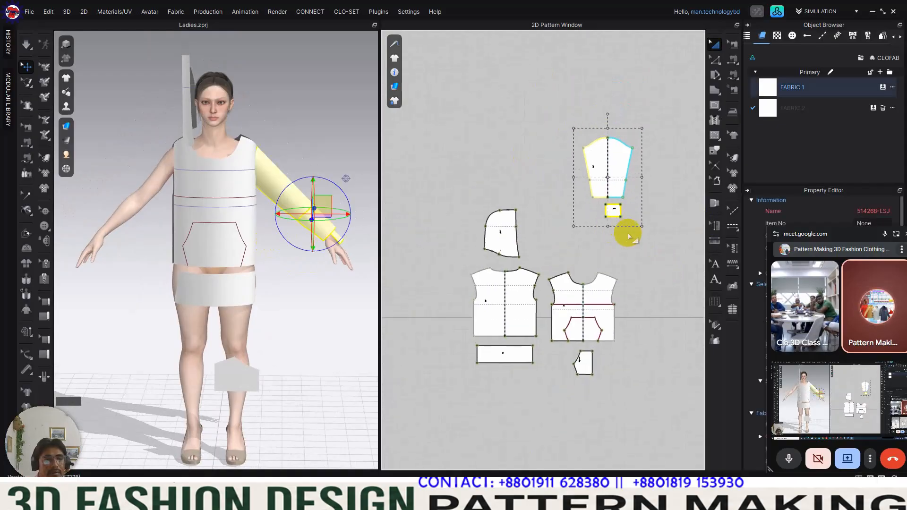
{"action": "left_click", "coordinate": [627, 233]}
{"action": "scroll", "coordinate": [623, 184], "scroll_direction": "up", "scroll_amount": 3}
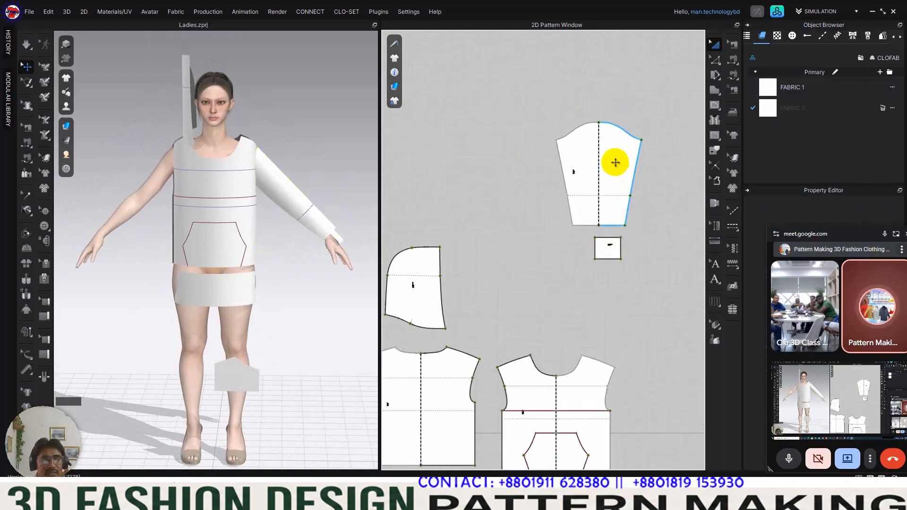
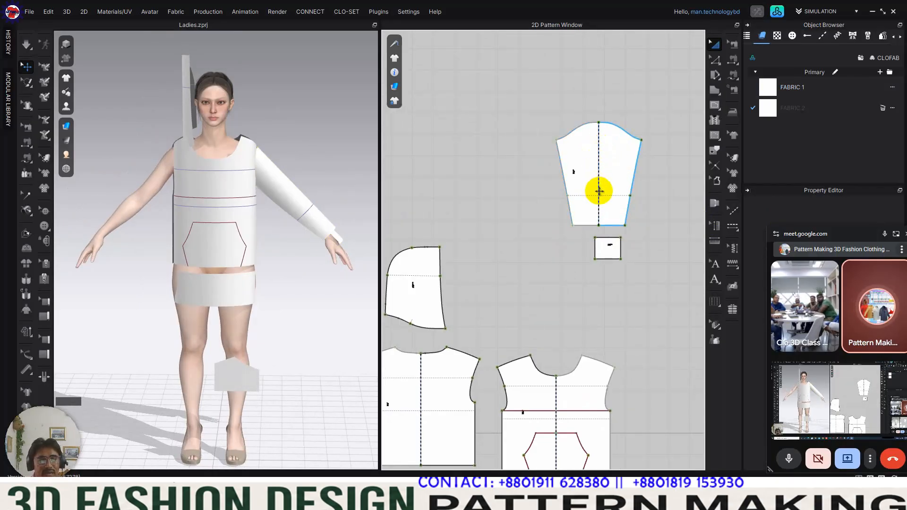
Step: Remove the sleeve's linked editing and clone the sleeve and cuff together as symmetric patterns with sewing, placed level with the originals left of the hood piece
{"action": "right_click", "coordinate": [611, 162]}
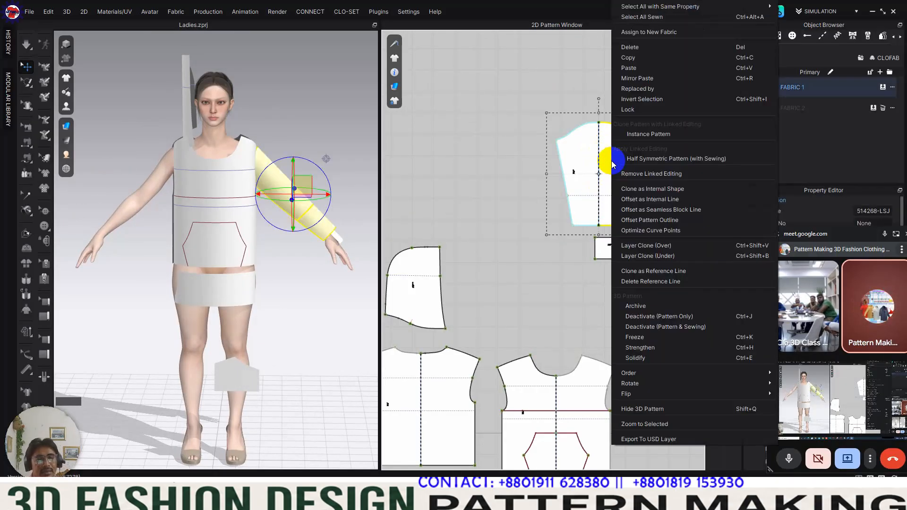
{"action": "left_click", "coordinate": [666, 174]}
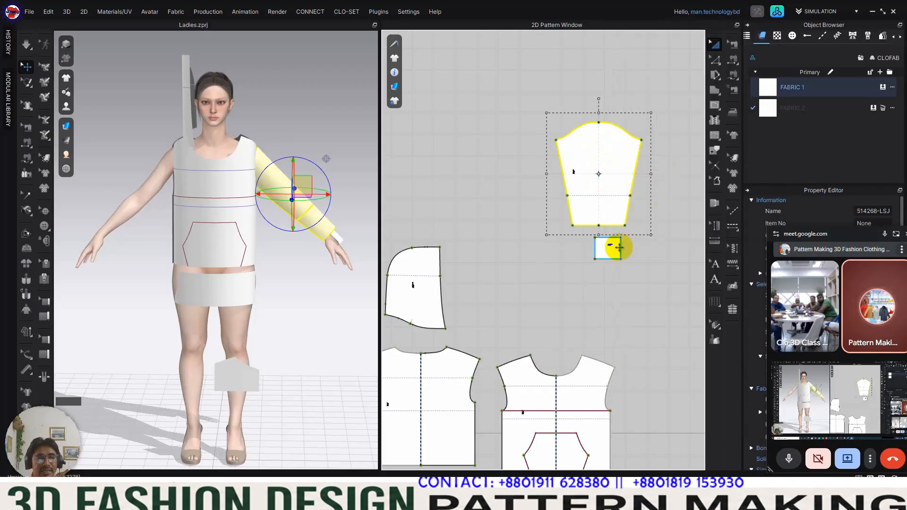
{"action": "left_click_drag", "start_coordinate": [530, 88], "coordinate": [663, 288]}
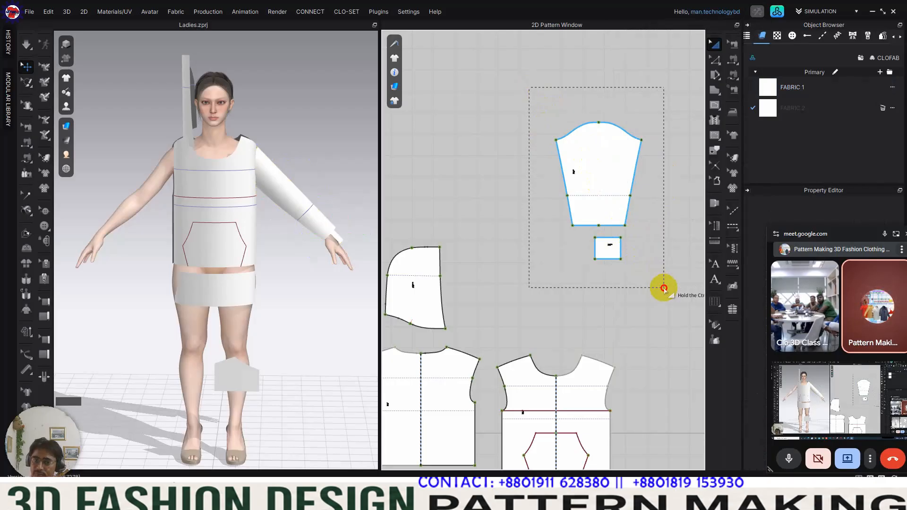
{"action": "left_click_drag", "start_coordinate": [664, 288], "coordinate": [663, 287]}
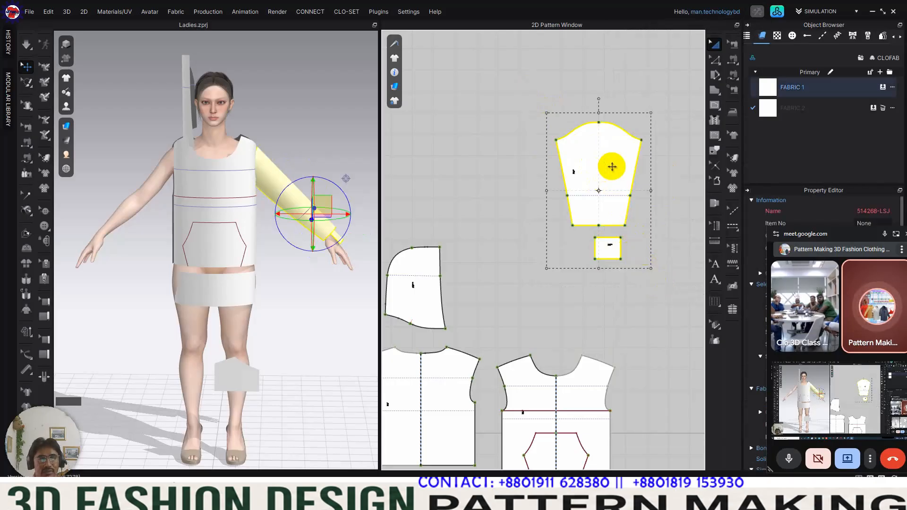
{"action": "right_click", "coordinate": [609, 166]}
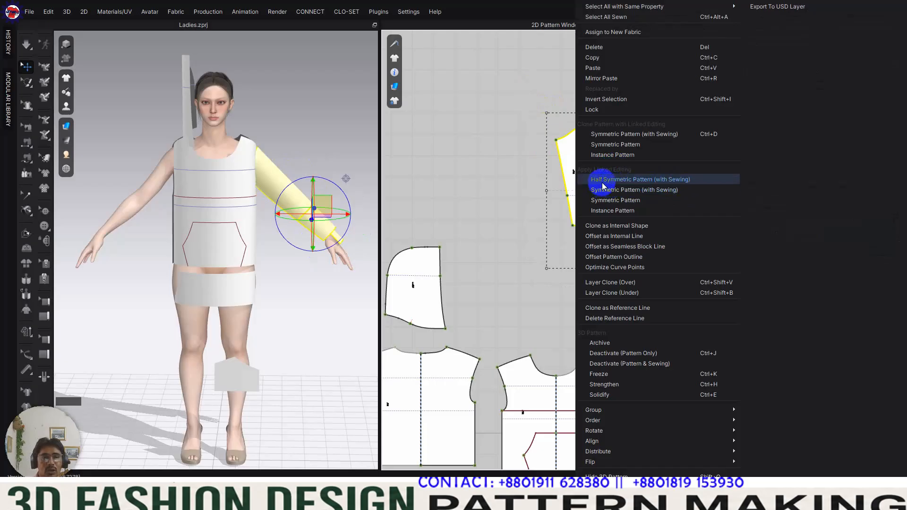
{"action": "left_click", "coordinate": [664, 137]}
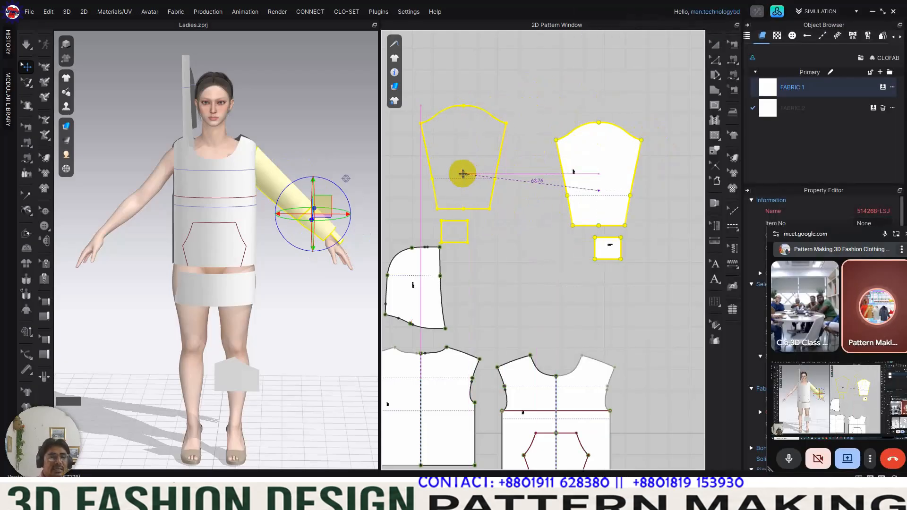
{"action": "scroll", "coordinate": [472, 168], "scroll_direction": "down", "scroll_amount": 2}
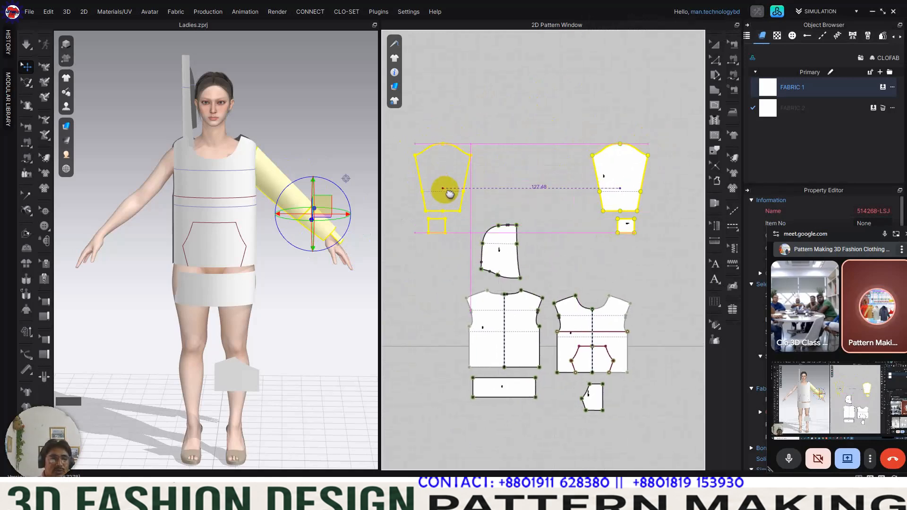
{"action": "left_click", "coordinate": [452, 193]}
{"action": "right_click_drag", "start_coordinate": [184, 220], "coordinate": [156, 196]}
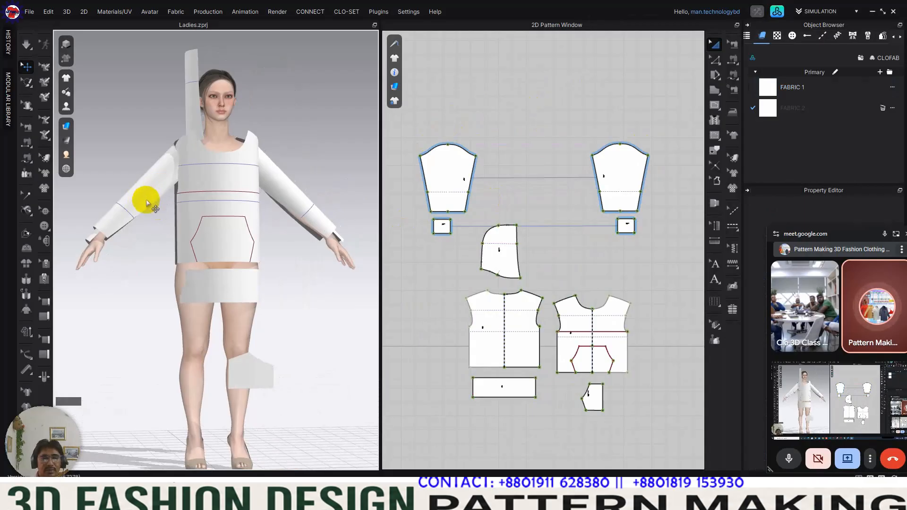
Step: Clone the hood piece as a symmetric pattern with sewing and place the mirrored copy level with it, above the front body
{"action": "right_click", "coordinate": [501, 250]}
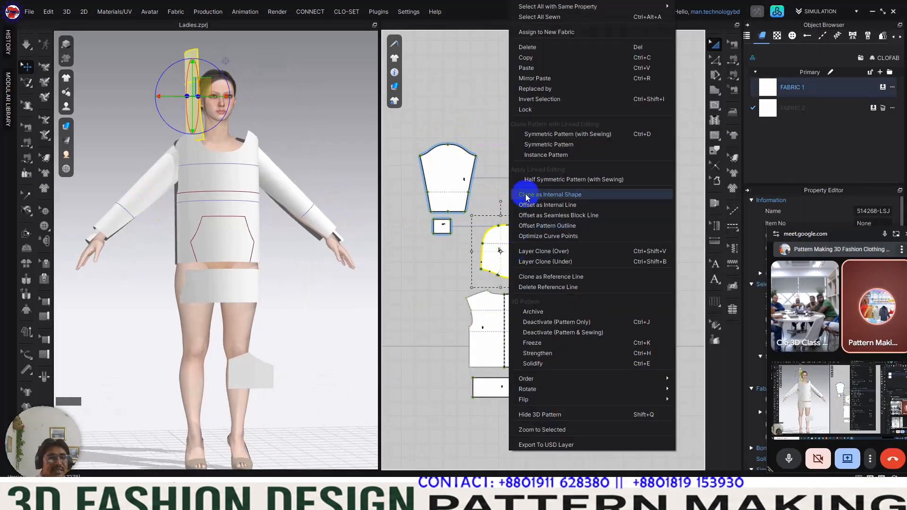
{"action": "left_click", "coordinate": [584, 137]}
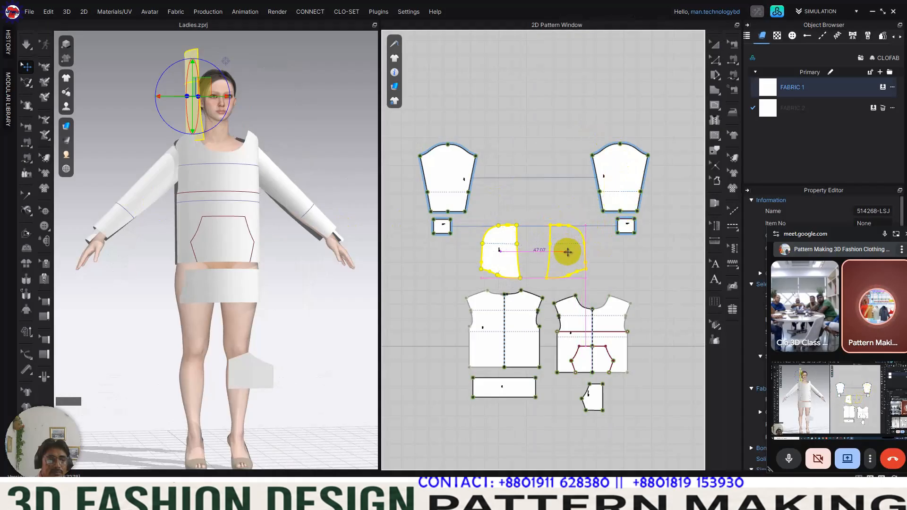
{"action": "left_click", "coordinate": [567, 252]}
{"action": "right_click_drag", "start_coordinate": [246, 184], "coordinate": [247, 226]}
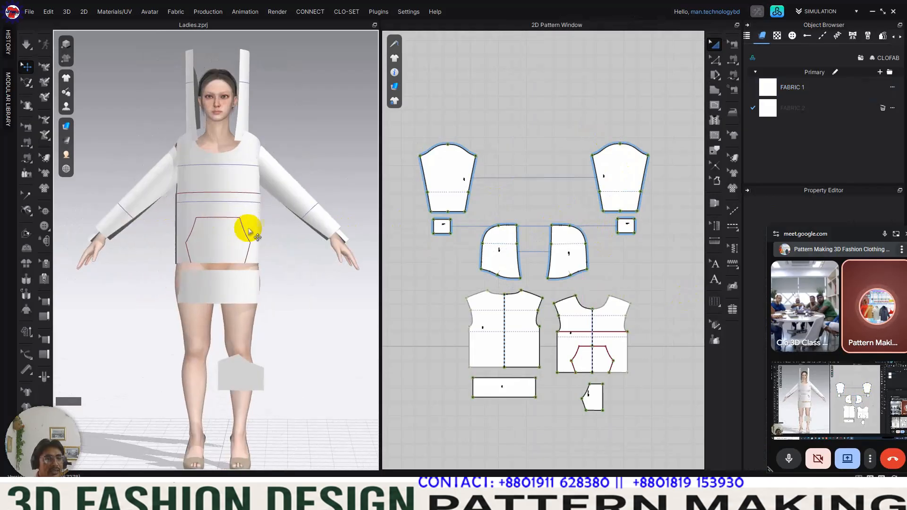
Step: Move the small pocket piece further down and place the hem band directly beneath the front body's hem in the 2D layout
{"action": "right_click_drag", "start_coordinate": [194, 247], "coordinate": [116, 247]}
{"action": "middle_click_drag", "start_coordinate": [284, 296], "coordinate": [290, 242]}
{"action": "middle_click_drag", "start_coordinate": [570, 354], "coordinate": [547, 256]}
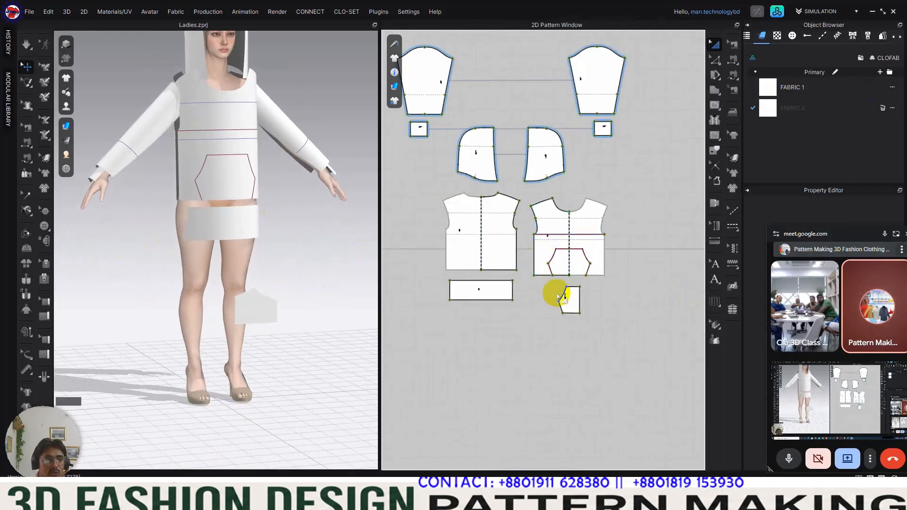
{"action": "left_click_drag", "start_coordinate": [570, 300], "coordinate": [566, 340]}
{"action": "left_click", "coordinate": [482, 288]}
{"action": "left_click_drag", "start_coordinate": [482, 290], "coordinate": [574, 289]}
{"action": "left_click", "coordinate": [618, 328]}
{"action": "mouse_move", "coordinate": [273, 295]}
{"action": "right_mouse_down"}
{"action": "mouse_move", "coordinate": [263, 293]}
{"action": "mouse_move", "coordinate": [278, 288]}
{"action": "right_mouse_up"}
{"action": "scroll", "coordinate": [530, 298], "scroll_direction": "up", "scroll_amount": 5}
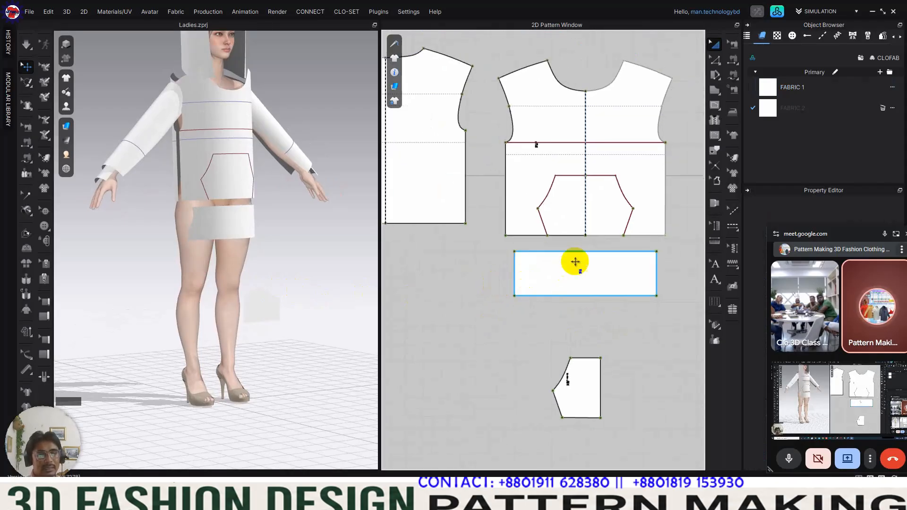
{"action": "right_click_drag", "start_coordinate": [575, 263], "coordinate": [557, 269]}
{"action": "right_click_drag", "start_coordinate": [202, 228], "coordinate": [161, 222]}
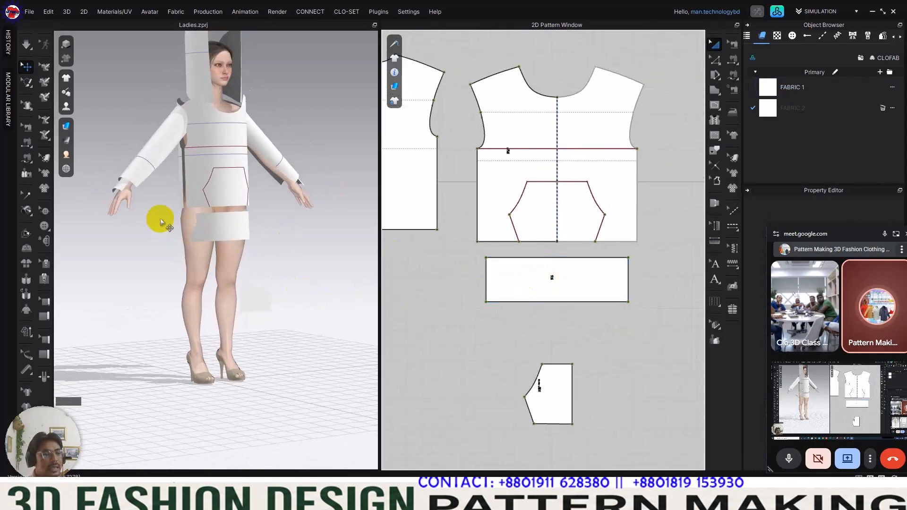
{"action": "left_click", "coordinate": [122, 189]}
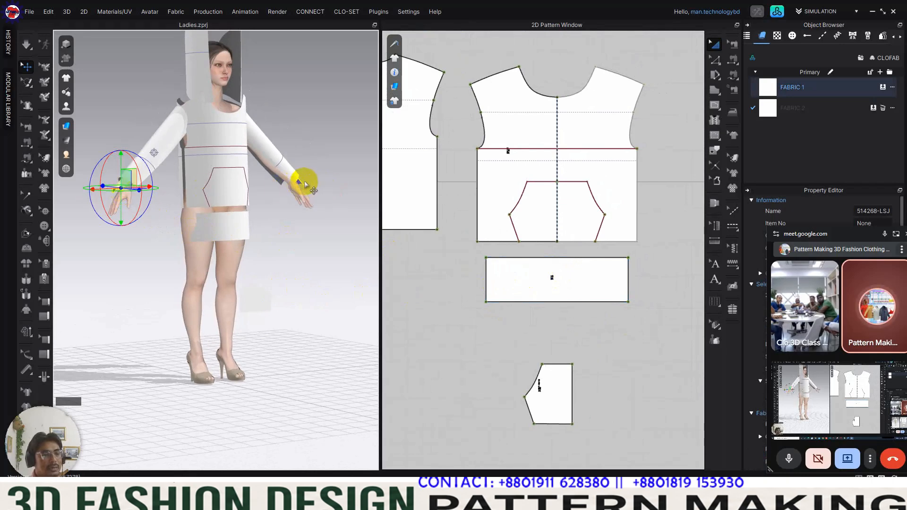
Step: Move the original cuff sideways beneath its sleeve so that its right edge lies near the sleeve's center line
{"action": "scroll", "coordinate": [631, 218], "scroll_direction": "down", "scroll_amount": 4}
{"action": "middle_click_drag", "start_coordinate": [632, 218], "coordinate": [520, 306]}
{"action": "scroll", "coordinate": [524, 167], "scroll_direction": "up", "scroll_amount": 5}
{"action": "middle_click_drag", "start_coordinate": [537, 179], "coordinate": [567, 237]}
{"action": "left_click", "coordinate": [621, 188]}
{"action": "left_click", "coordinate": [584, 192]}
{"action": "left_click", "coordinate": [583, 249]}
{"action": "scroll", "coordinate": [591, 199], "scroll_direction": "up", "scroll_amount": 3}
{"action": "key", "text": "z"}
{"action": "right_click", "coordinate": [542, 202]}
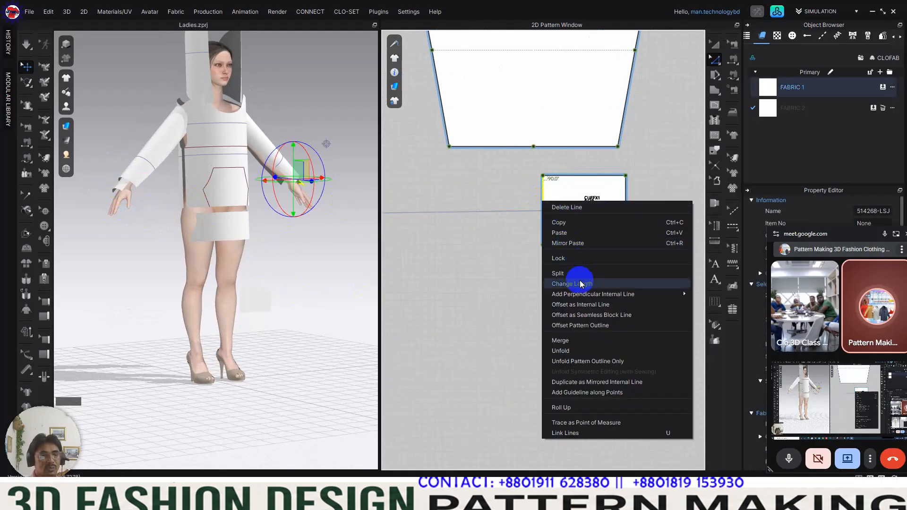
{"action": "left_click", "coordinate": [519, 259]}
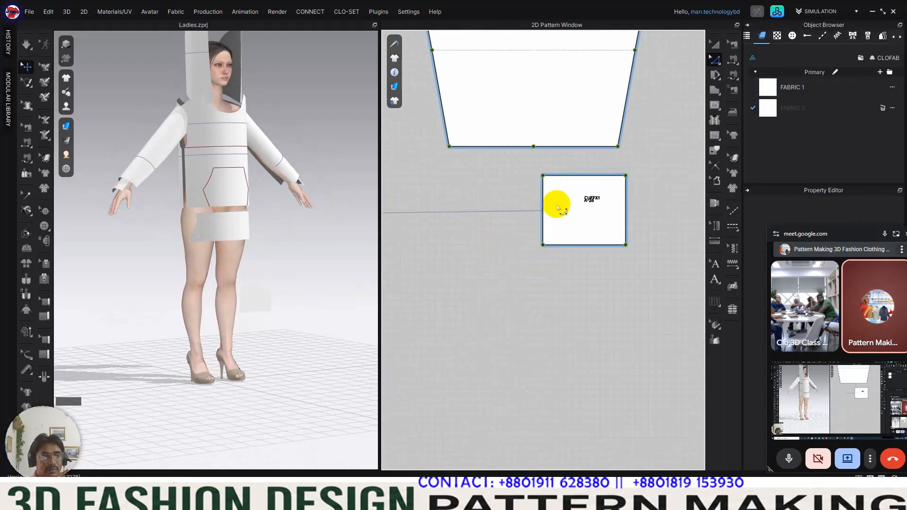
{"action": "key", "text": "a"}
{"action": "left_click_drag", "start_coordinate": [580, 205], "coordinate": [496, 193]}
Step: Try to unfold only the cuff's outline about its right side edge
{"action": "key", "text": "z"}
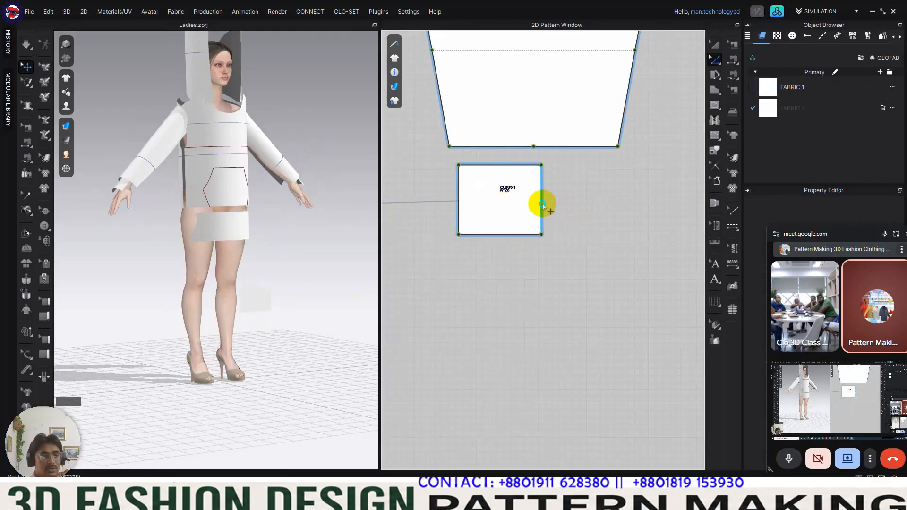
{"action": "right_click", "coordinate": [543, 204]}
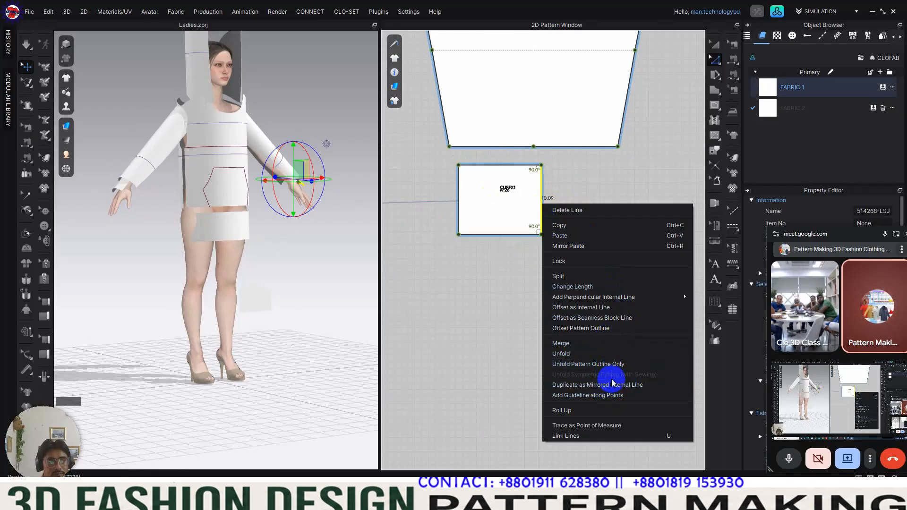
{"action": "left_click", "coordinate": [606, 365]}
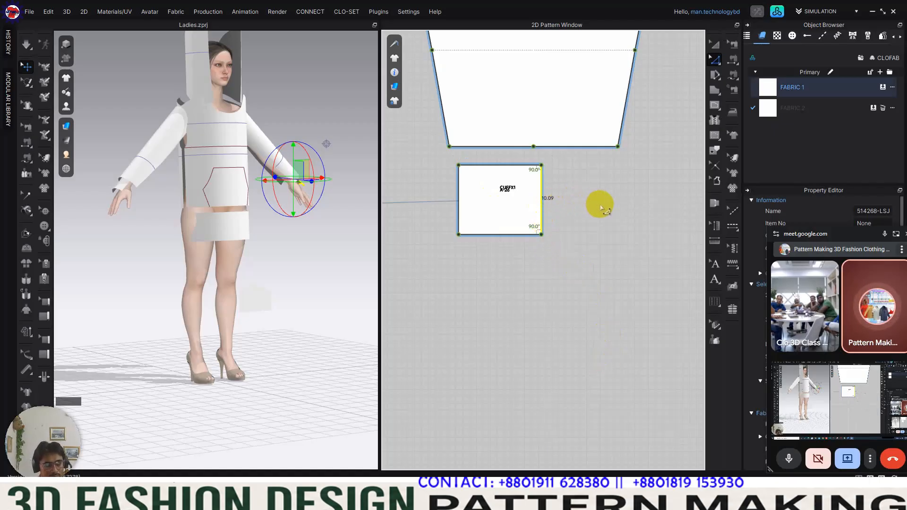
{"action": "mouse_move", "coordinate": [602, 206]}
{"action": "middle_mouse_down"}
{"action": "mouse_move", "coordinate": [599, 236]}
{"action": "mouse_move", "coordinate": [611, 218]}
{"action": "middle_mouse_up"}
{"action": "left_click", "coordinate": [633, 262]}
{"action": "scroll", "coordinate": [586, 264], "scroll_direction": "down", "scroll_amount": 8}
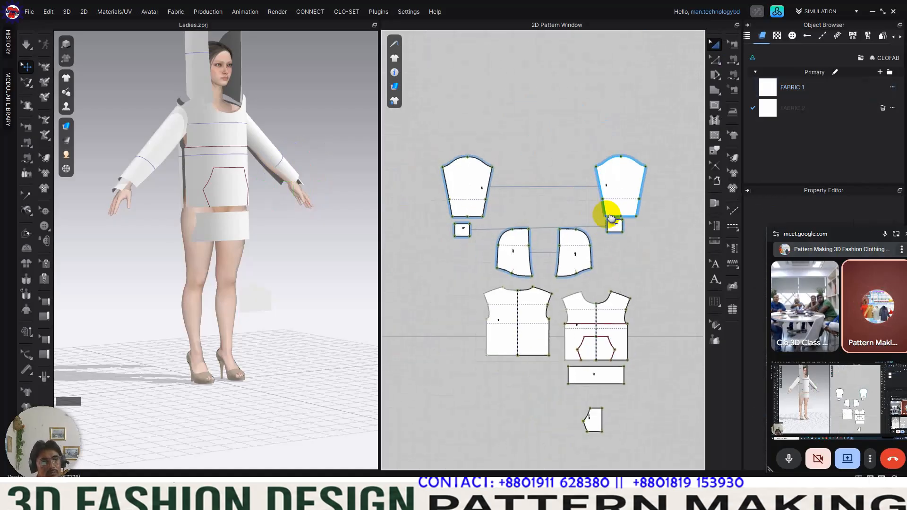
Step: Delete the mirrored cuff, and unfold the remaining cuff about its right side edge with symmetric editing and sewing
{"action": "left_click", "coordinate": [461, 230]}
{"action": "left_click", "coordinate": [458, 232]}
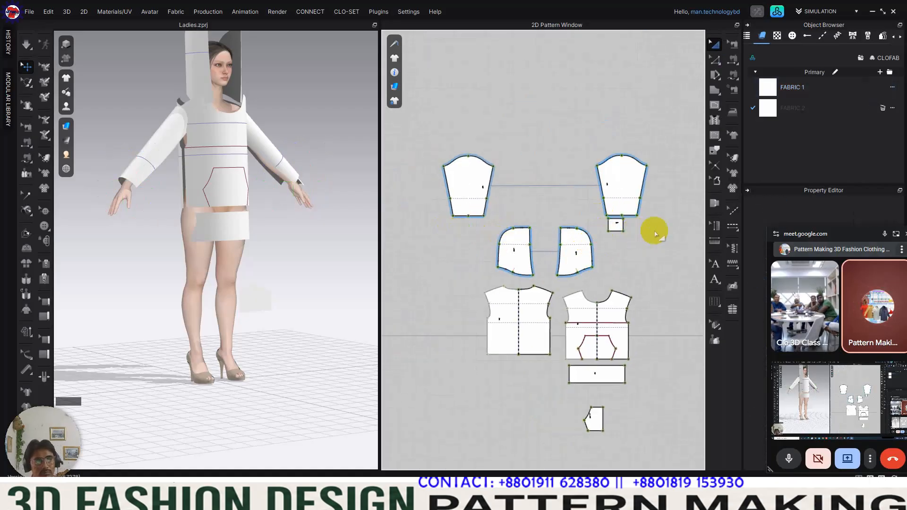
{"action": "scroll", "coordinate": [650, 231], "scroll_direction": "up", "scroll_amount": 6}
{"action": "left_click", "coordinate": [512, 246]}
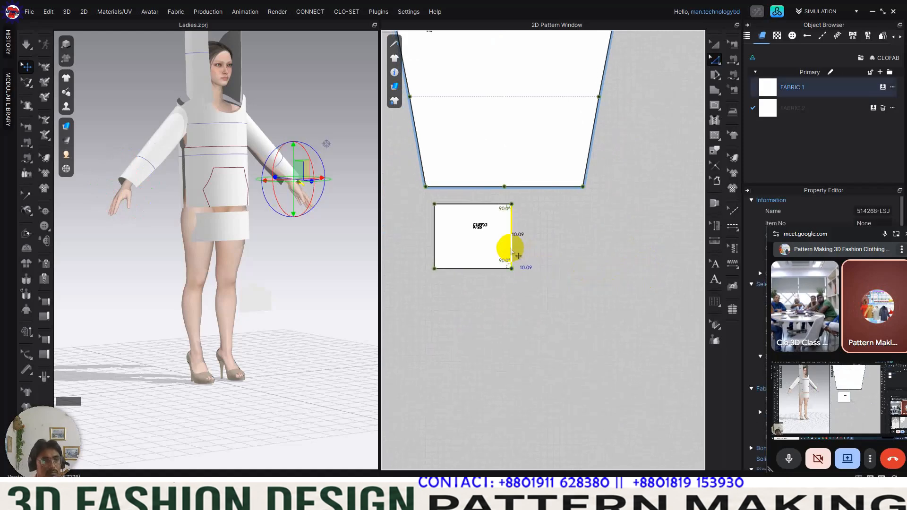
{"action": "right_click", "coordinate": [512, 247]}
{"action": "left_click", "coordinate": [607, 419]}
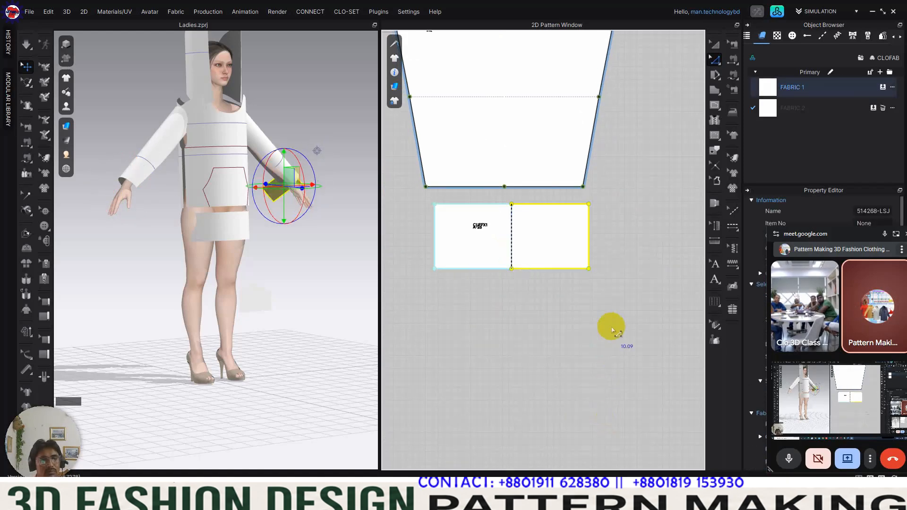
Step: Remove the unfolded cuff's linked editing and clone it as a symmetric pattern with sewing, placed beneath the opposite sleeve
{"action": "scroll", "coordinate": [614, 307], "scroll_direction": "down", "scroll_amount": 2}
{"action": "right_click_drag", "start_coordinate": [614, 308], "coordinate": [650, 251]}
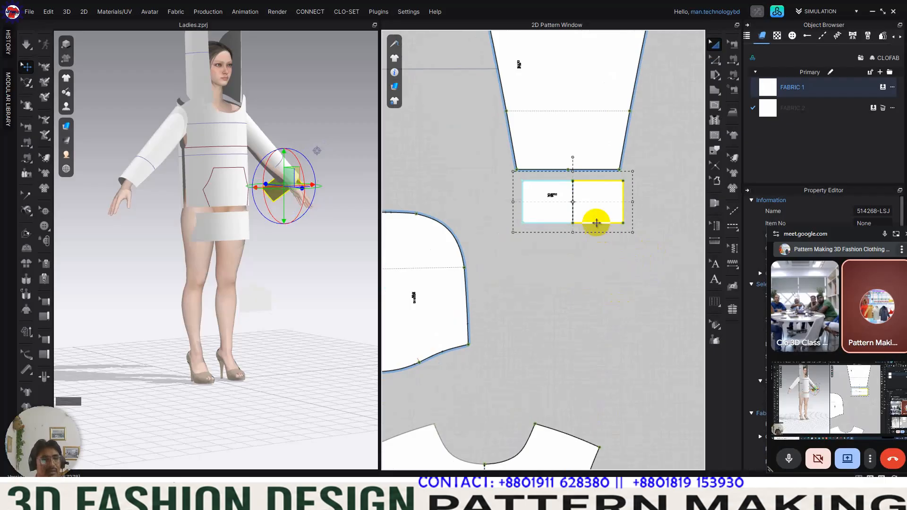
{"action": "right_click", "coordinate": [591, 201]}
{"action": "left_click", "coordinate": [643, 173]}
{"action": "scroll", "coordinate": [641, 216], "scroll_direction": "down", "scroll_amount": 5}
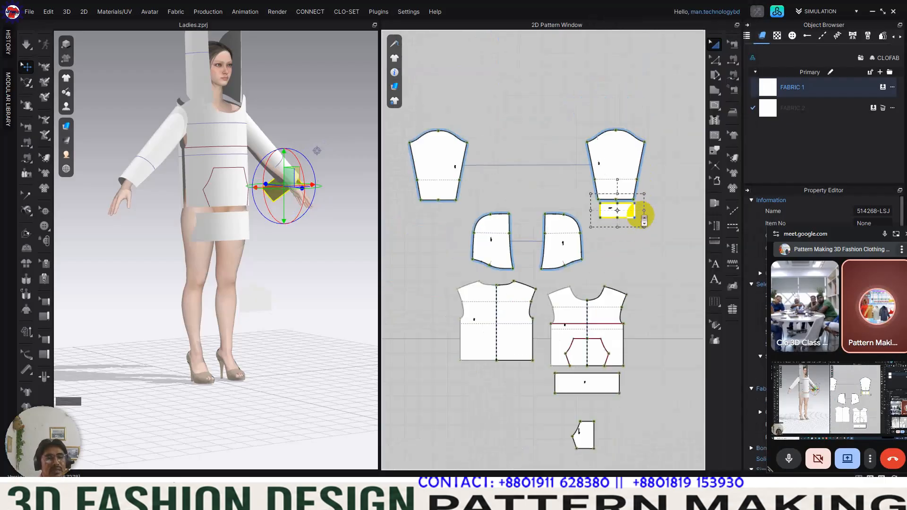
{"action": "right_click", "coordinate": [633, 214]}
{"action": "left_click", "coordinate": [691, 135]}
{"action": "left_click", "coordinate": [439, 220]}
{"action": "left_click_drag", "start_coordinate": [438, 220], "coordinate": [441, 217]}
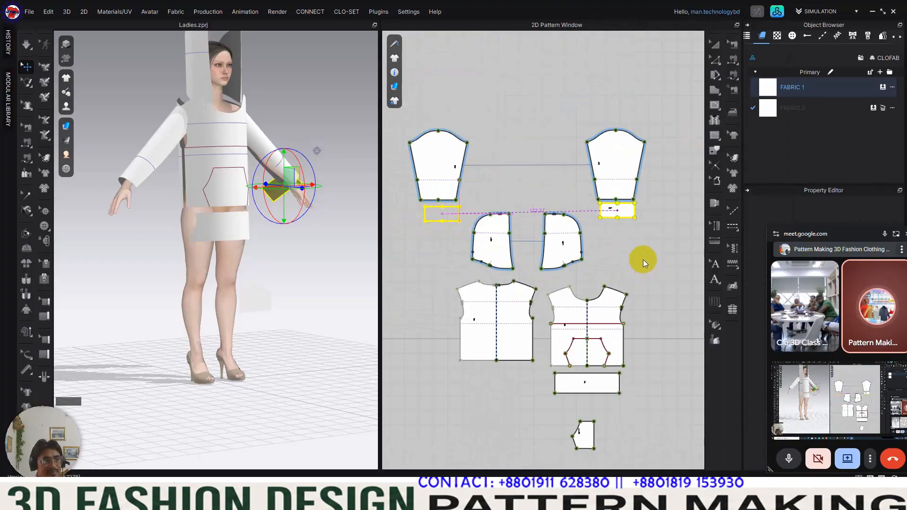
{"action": "left_click", "coordinate": [590, 250]}
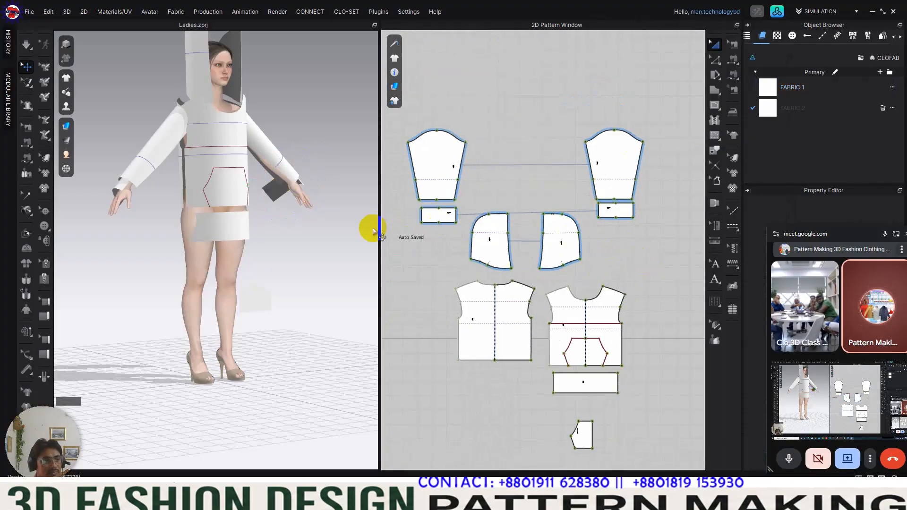
Step: Unfold the hem band beneath the front body about its left side edge with symmetric editing and sewing
{"action": "middle_click_drag", "start_coordinate": [567, 290], "coordinate": [550, 194]}
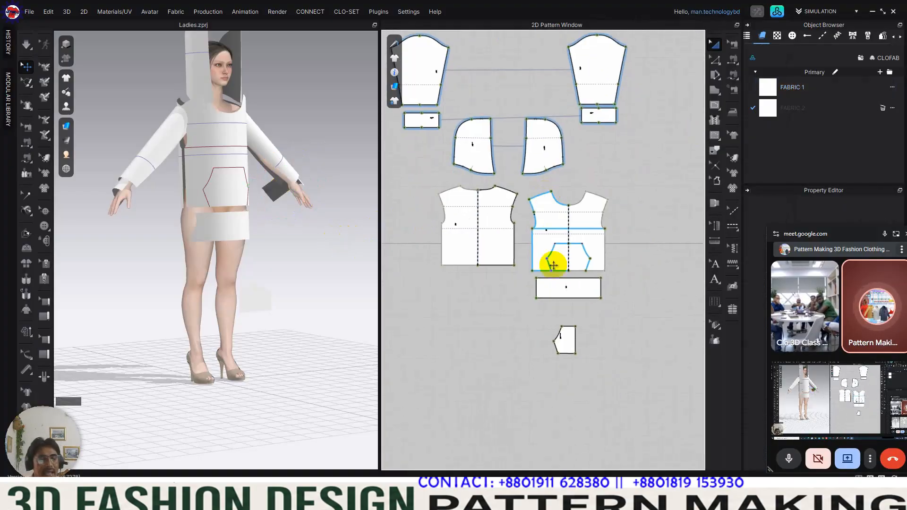
{"action": "left_click", "coordinate": [564, 287]}
{"action": "scroll", "coordinate": [563, 288], "scroll_direction": "up", "scroll_amount": 3}
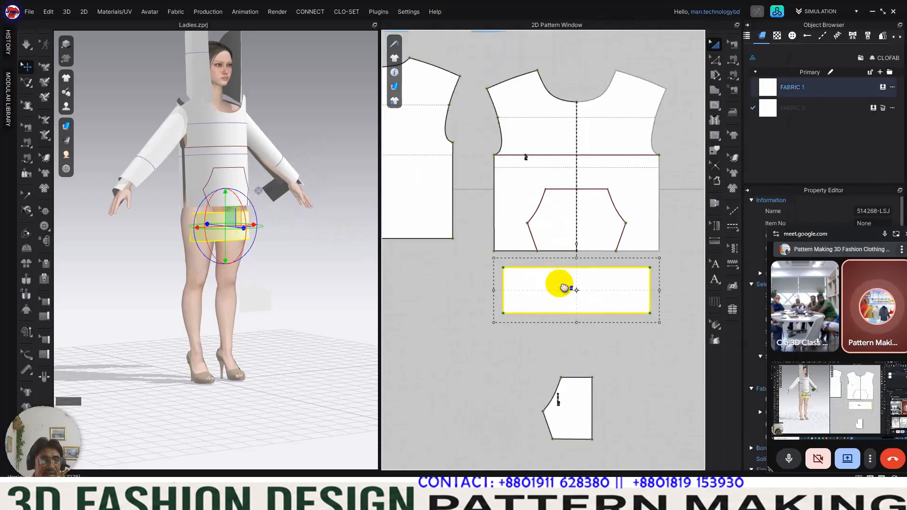
{"action": "scroll", "coordinate": [586, 293], "scroll_direction": "down", "scroll_amount": 2}
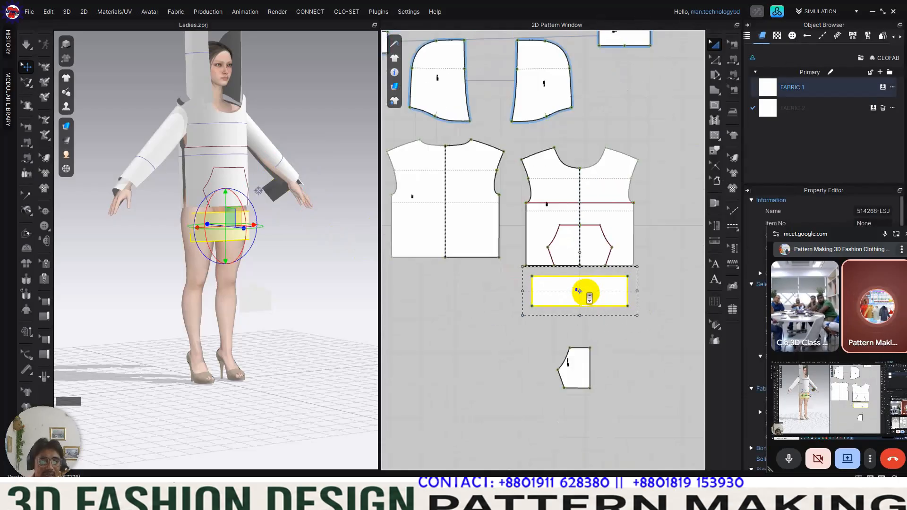
{"action": "mouse_move", "coordinate": [600, 302]}
{"action": "left_mouse_down"}
{"action": "mouse_move", "coordinate": [530, 305]}
{"action": "mouse_move", "coordinate": [617, 299]}
{"action": "mouse_move", "coordinate": [600, 300]}
{"action": "left_mouse_up"}
{"action": "left_click", "coordinate": [626, 321]}
{"action": "middle_click_drag", "start_coordinate": [627, 319], "coordinate": [635, 321]}
{"action": "key", "text": "z"}
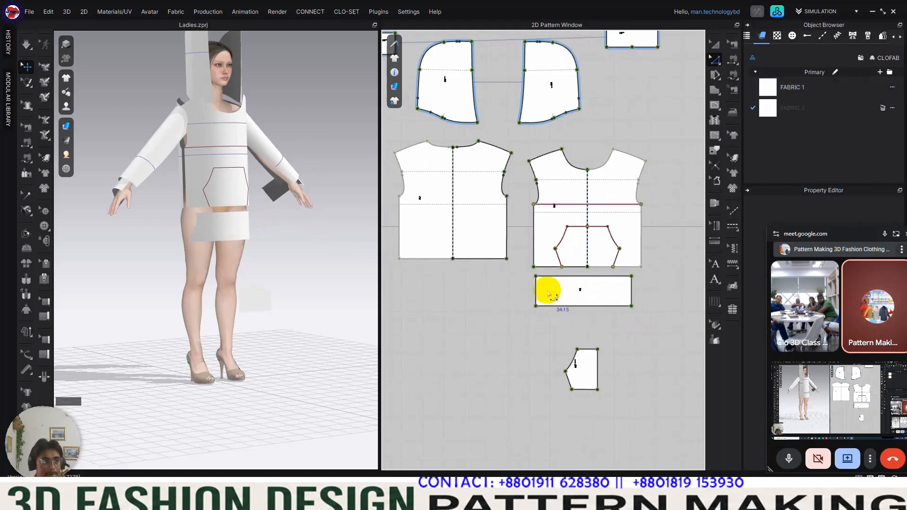
{"action": "right_click", "coordinate": [536, 294]}
{"action": "left_click", "coordinate": [602, 231]}
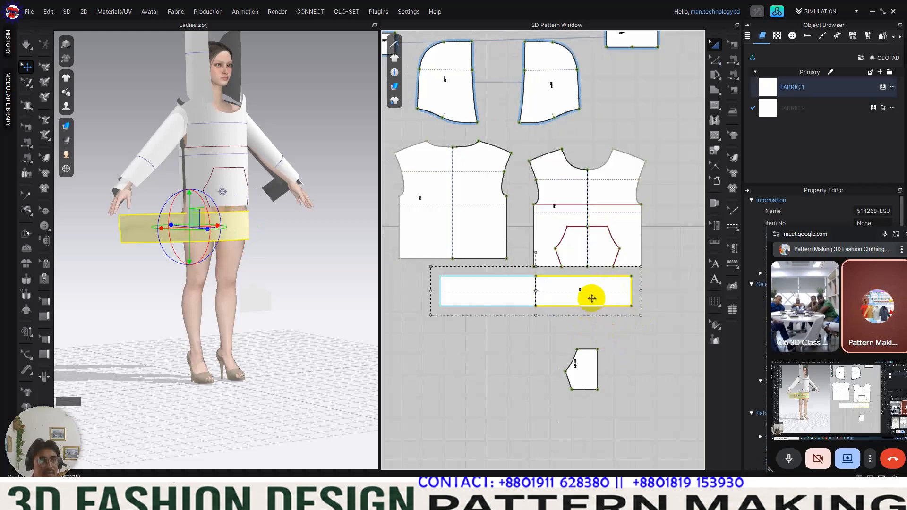
Step: Remove the unfolded hem band's linked editing and shift the band slightly right and down beneath the front body
{"action": "right_click", "coordinate": [591, 298]}
{"action": "left_click", "coordinate": [663, 174]}
{"action": "left_click", "coordinate": [682, 324]}
{"action": "left_click", "coordinate": [608, 301]}
{"action": "right_click_drag", "start_coordinate": [273, 237], "coordinate": [233, 248]}
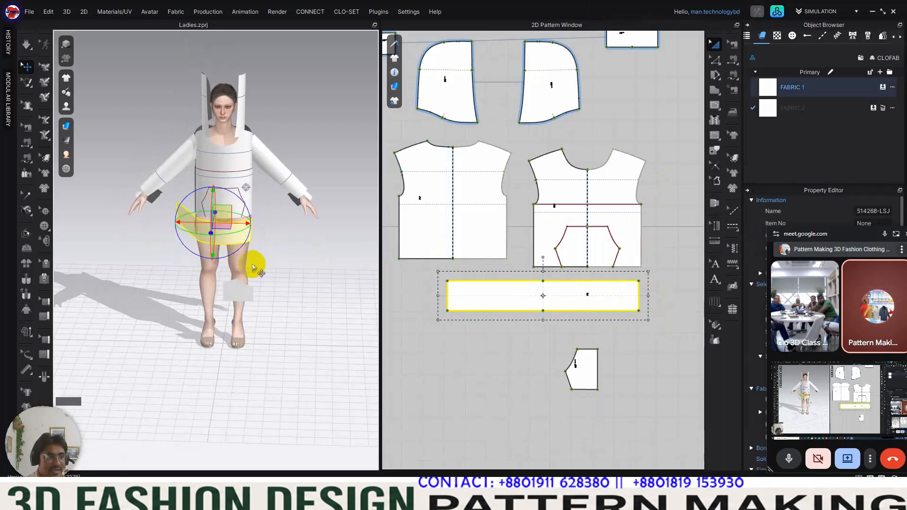
{"action": "right_click_drag", "start_coordinate": [303, 222], "coordinate": [298, 245]}
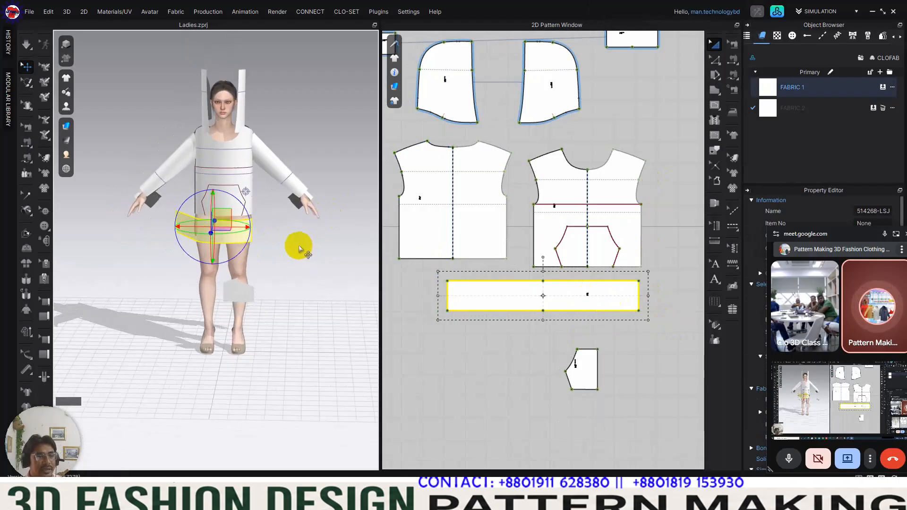
Step: Move the small pocket piece up beside the front body's side edge in the pattern layout
{"action": "middle_click_drag", "start_coordinate": [591, 376], "coordinate": [560, 379]}
{"action": "left_click_drag", "start_coordinate": [562, 380], "coordinate": [651, 257]}
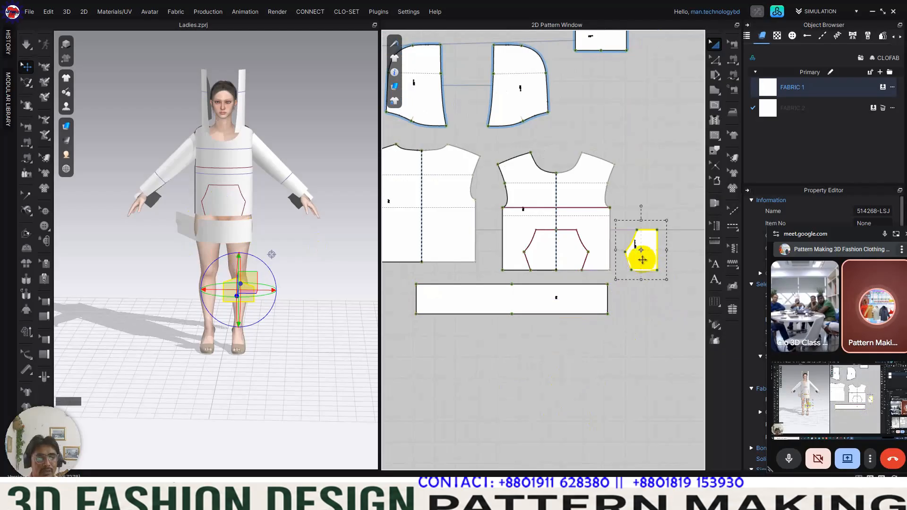
{"action": "scroll", "coordinate": [234, 189], "scroll_direction": "up", "scroll_amount": 2}
{"action": "middle_click_drag", "start_coordinate": [234, 189], "coordinate": [229, 218]}
{"action": "right_click_drag", "start_coordinate": [229, 218], "coordinate": [229, 217]}
{"action": "scroll", "coordinate": [227, 197], "scroll_direction": "down", "scroll_amount": 2}
{"action": "middle_click_drag", "start_coordinate": [227, 197], "coordinate": [232, 232]}
{"action": "right_click_drag", "start_coordinate": [232, 232], "coordinate": [257, 235]}
{"action": "left_click", "coordinate": [468, 337]}
Step: Examine the pieces arranged around the avatar and the overall 2D pattern layout
{"action": "right_click_drag", "start_coordinate": [303, 304], "coordinate": [265, 274]}
{"action": "scroll", "coordinate": [265, 276], "scroll_direction": "up", "scroll_amount": 3}
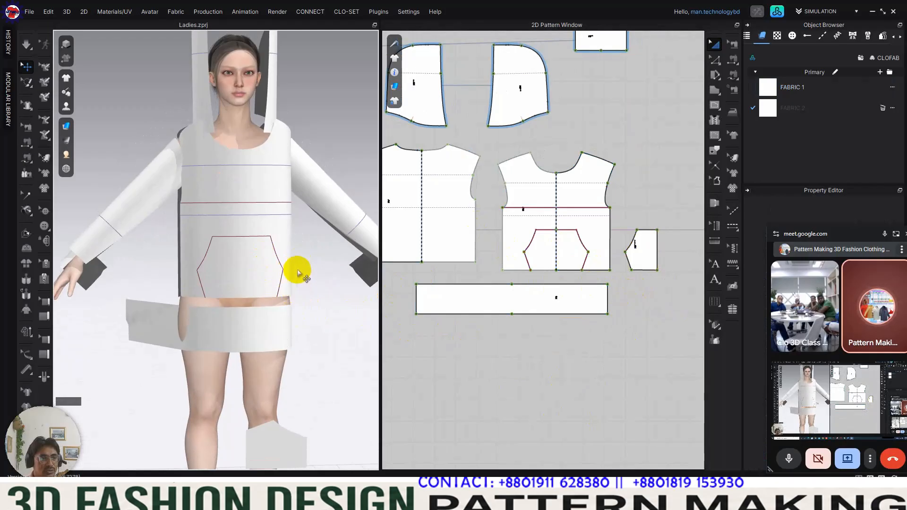
{"action": "right_click_drag", "start_coordinate": [276, 274], "coordinate": [310, 261]}
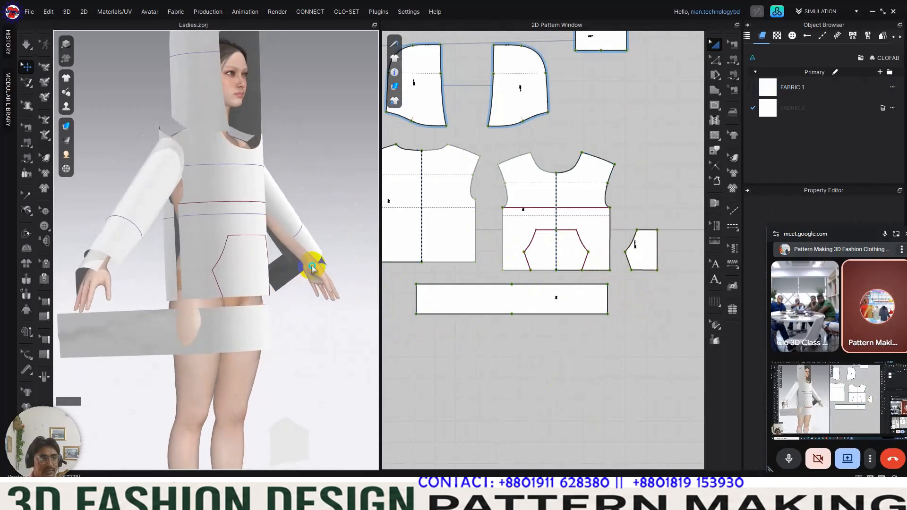
{"action": "scroll", "coordinate": [548, 288], "scroll_direction": "down", "scroll_amount": 2}
{"action": "left_click", "coordinate": [550, 291]}
{"action": "scroll", "coordinate": [550, 292], "scroll_direction": "down", "scroll_amount": 2}
{"action": "middle_click_drag", "start_coordinate": [546, 290], "coordinate": [527, 315]}
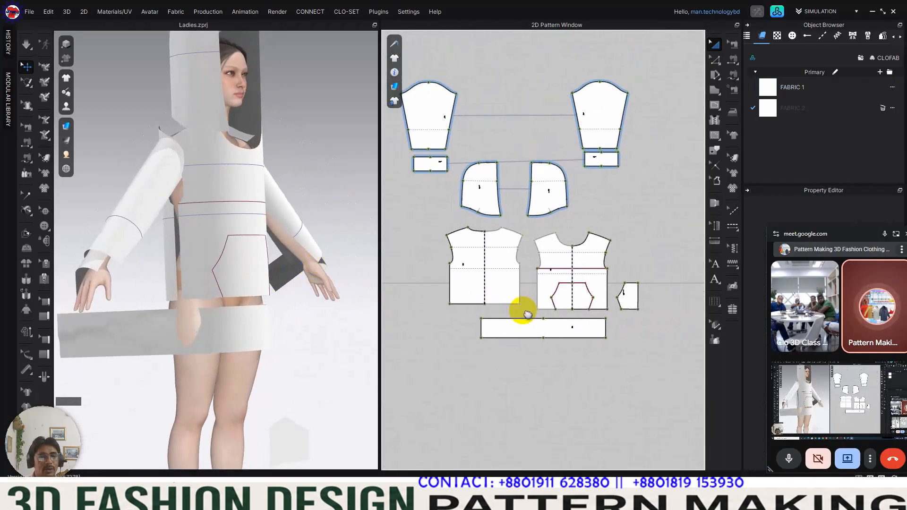
Step: Sew the front body's side edge to the facing side edge of the back body with Segment Sewing
{"action": "left_click_drag", "start_coordinate": [733, 60], "coordinate": [765, 67]}
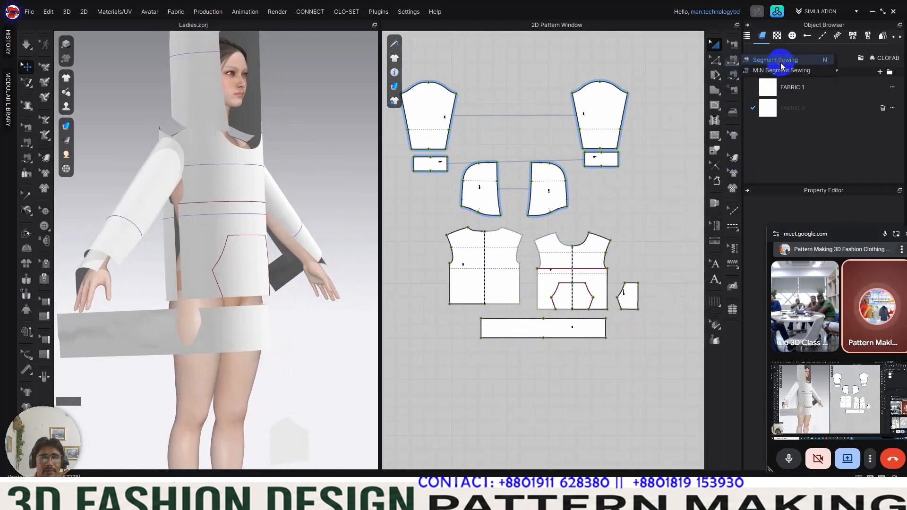
{"action": "left_click", "coordinate": [738, 75]}
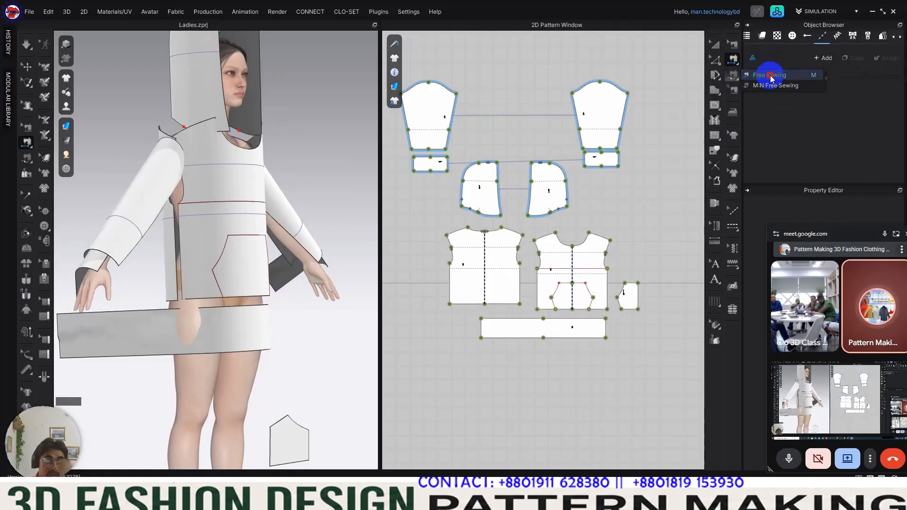
{"action": "left_click", "coordinate": [770, 76]}
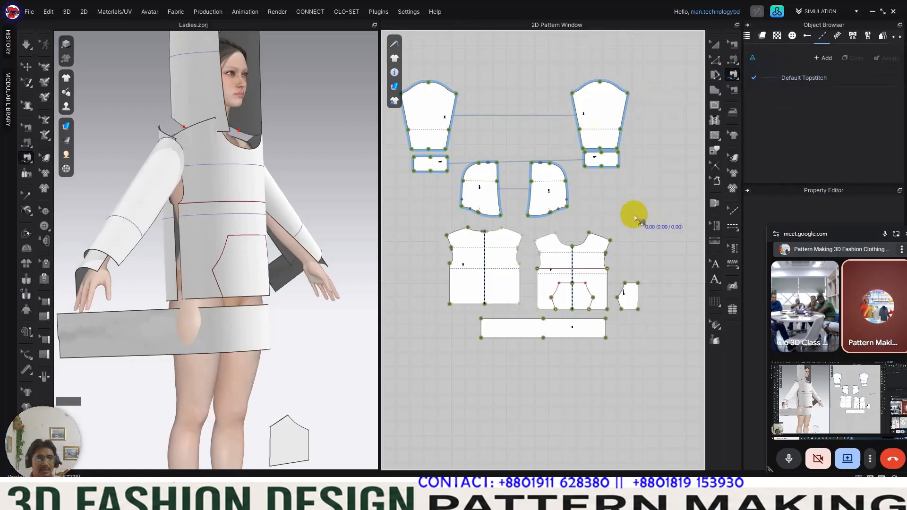
{"action": "middle_click_drag", "start_coordinate": [538, 286], "coordinate": [551, 197]}
{"action": "scroll", "coordinate": [557, 199], "scroll_direction": "up", "scroll_amount": 8}
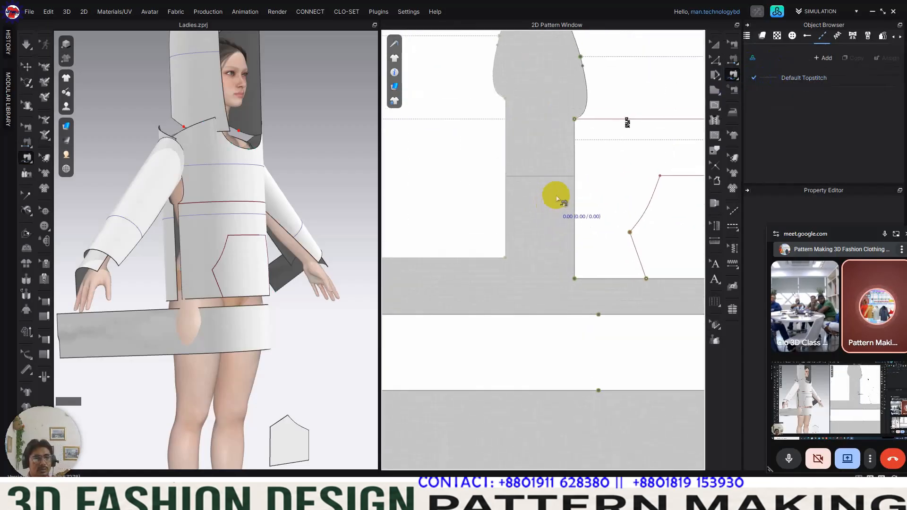
{"action": "key", "text": "n"}
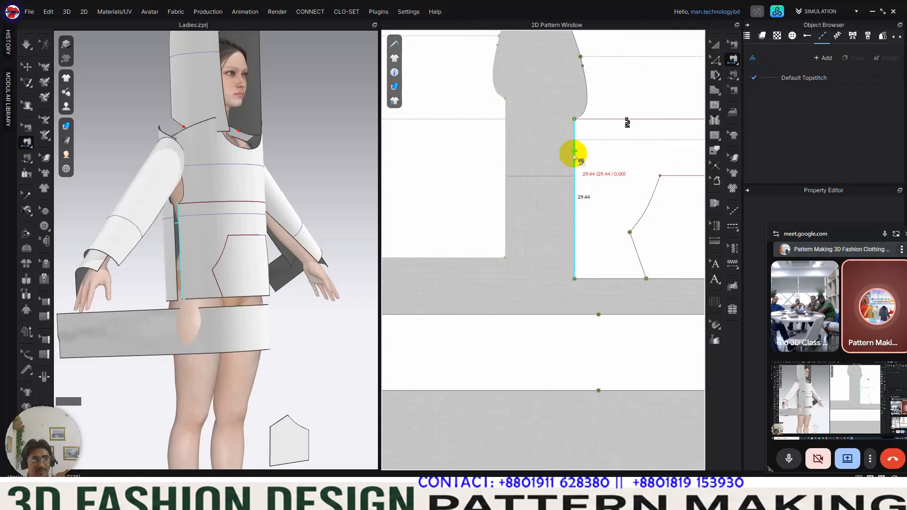
{"action": "left_click", "coordinate": [574, 151]}
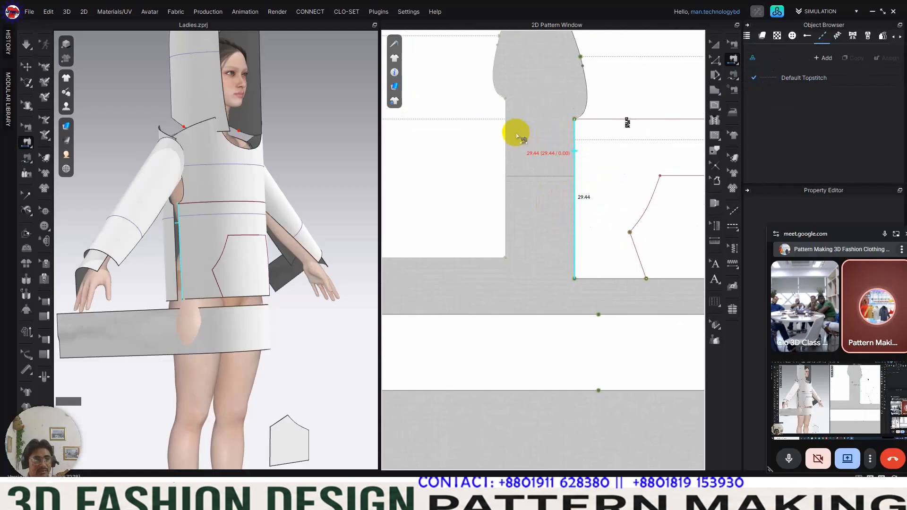
{"action": "left_click", "coordinate": [511, 220]}
{"action": "scroll", "coordinate": [518, 240], "scroll_direction": "down", "scroll_amount": 8}
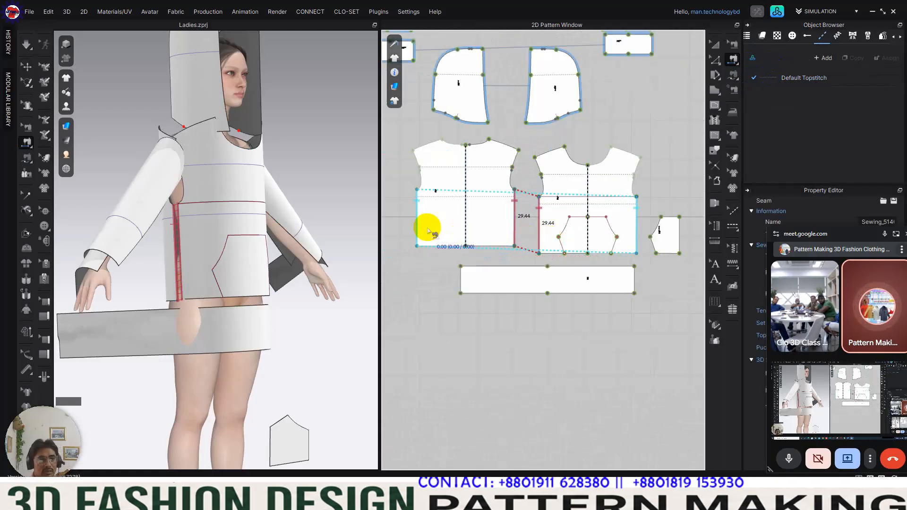
Step: Sew the front body's shoulder edge to the matching shoulder edge of the back body with Segment Sewing
{"action": "right_click_drag", "start_coordinate": [177, 257], "coordinate": [270, 264]}
{"action": "scroll", "coordinate": [277, 272], "scroll_direction": "down", "scroll_amount": 3}
{"action": "middle_click_drag", "start_coordinate": [320, 252], "coordinate": [317, 319]}
{"action": "left_click", "coordinate": [564, 147]}
{"action": "left_click", "coordinate": [560, 150]}
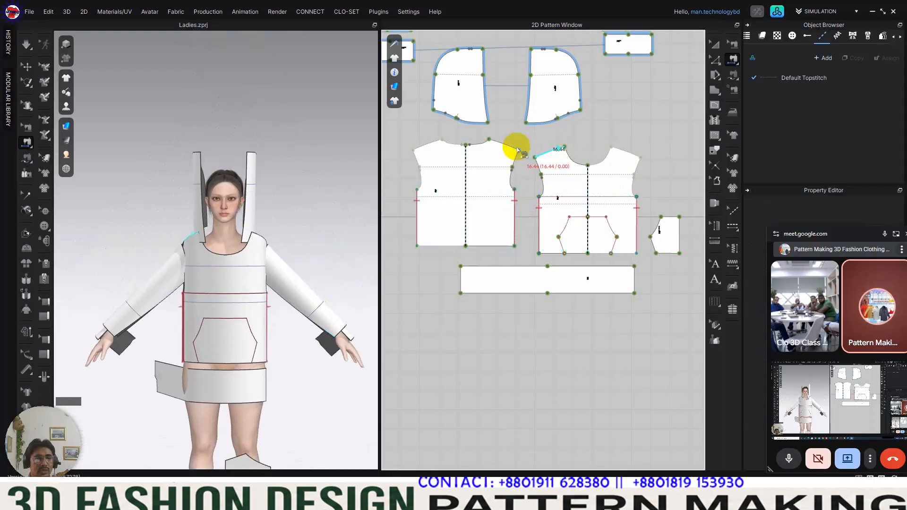
{"action": "left_click", "coordinate": [499, 145]}
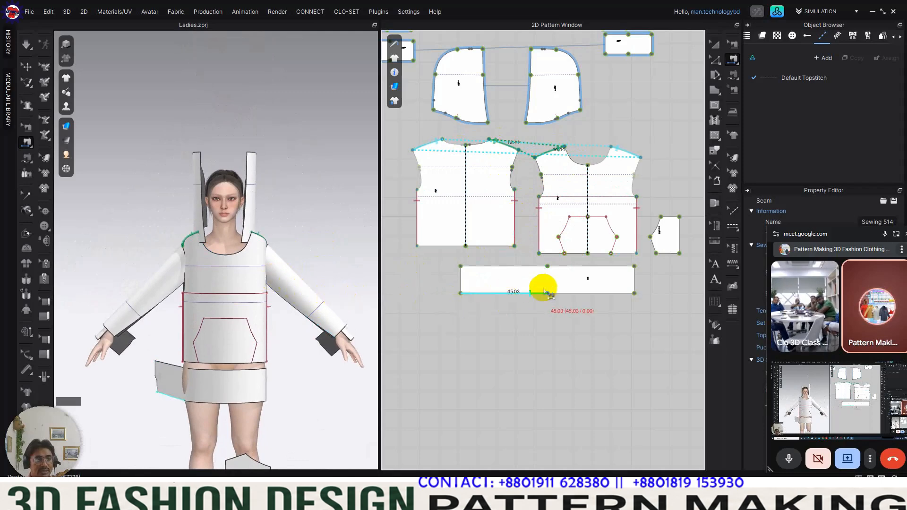
Step: Sew the two hood pieces together along their curved outer edges, from back neck corner to front top corner, with Free Sewing
{"action": "right_click_drag", "start_coordinate": [308, 253], "coordinate": [403, 260]}
{"action": "right_click_drag", "start_coordinate": [296, 267], "coordinate": [319, 269]}
{"action": "middle_click_drag", "start_coordinate": [523, 158], "coordinate": [551, 263]}
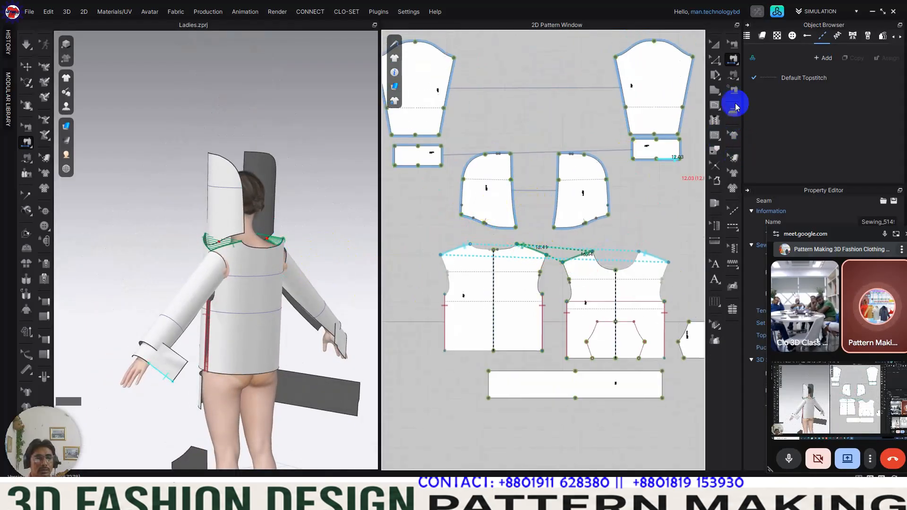
{"action": "left_click", "coordinate": [733, 81]}
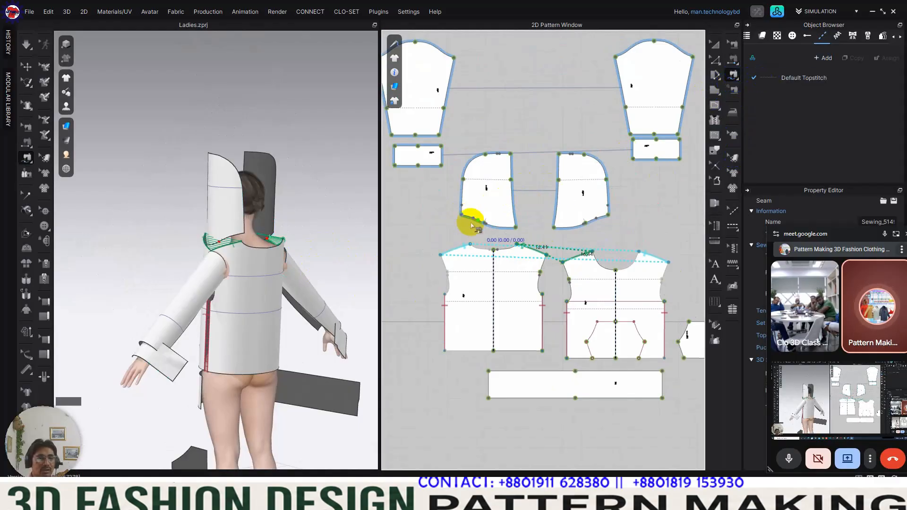
{"action": "left_click", "coordinate": [460, 218]}
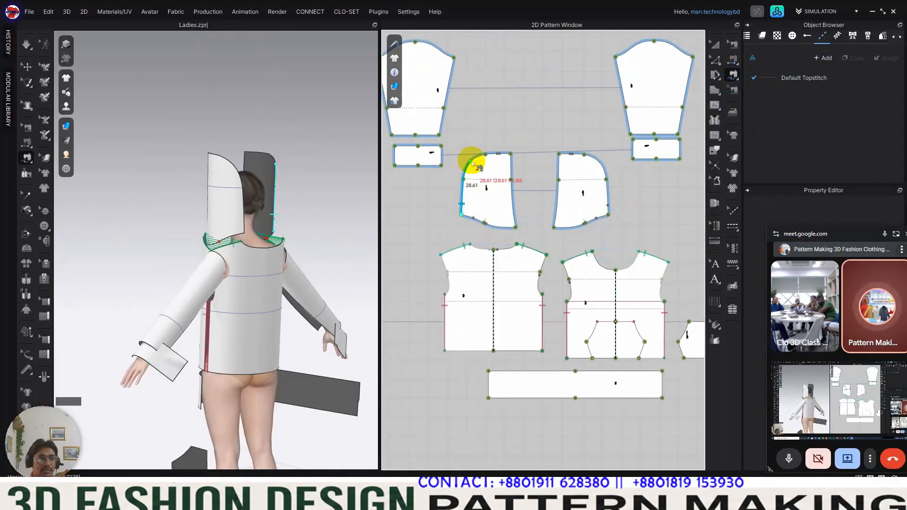
{"action": "left_click", "coordinate": [514, 157]}
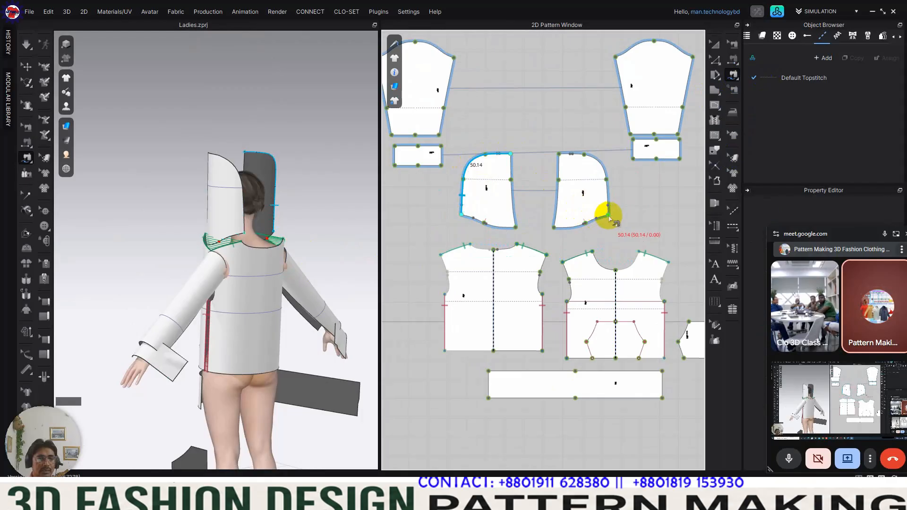
{"action": "left_click", "coordinate": [609, 217]}
{"action": "left_click", "coordinate": [559, 155]}
Step: Sew the sleeve's two underarm edges together from the armhole corners down to the sleeve hem with Free Sewing
{"action": "right_click_drag", "start_coordinate": [370, 171], "coordinate": [291, 220]}
{"action": "right_click_drag", "start_coordinate": [321, 298], "coordinate": [304, 241]}
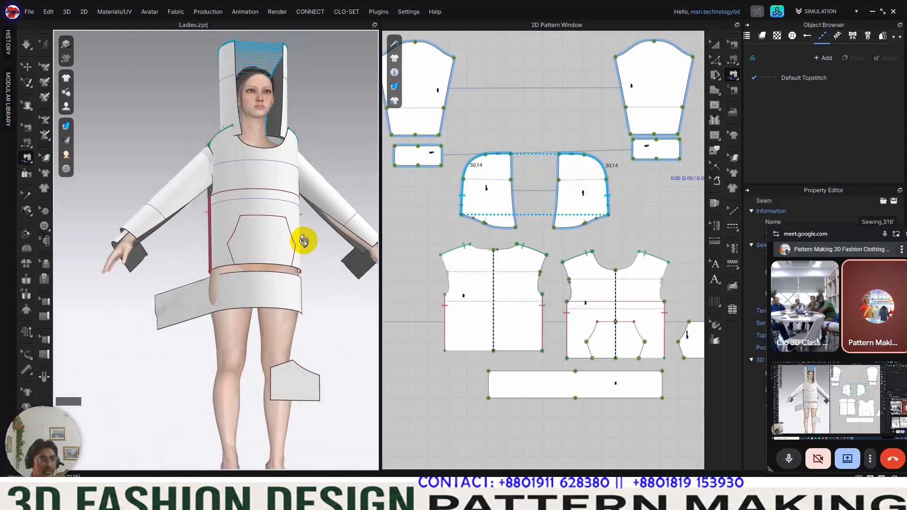
{"action": "scroll", "coordinate": [609, 147], "scroll_direction": "down", "scroll_amount": 2}
{"action": "middle_click_drag", "start_coordinate": [614, 142], "coordinate": [569, 240]}
{"action": "left_click", "coordinate": [624, 177]}
{"action": "left_click", "coordinate": [614, 241]}
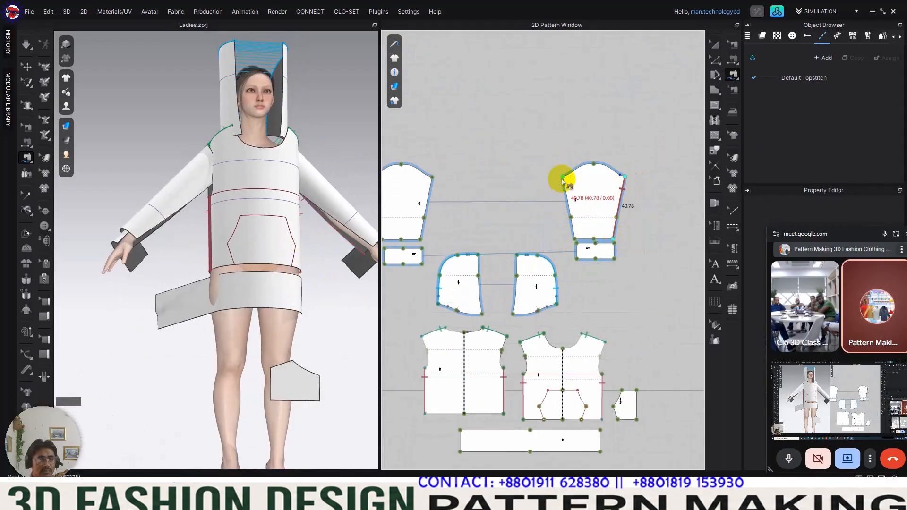
{"action": "left_click", "coordinate": [563, 178]}
{"action": "left_click", "coordinate": [571, 238]}
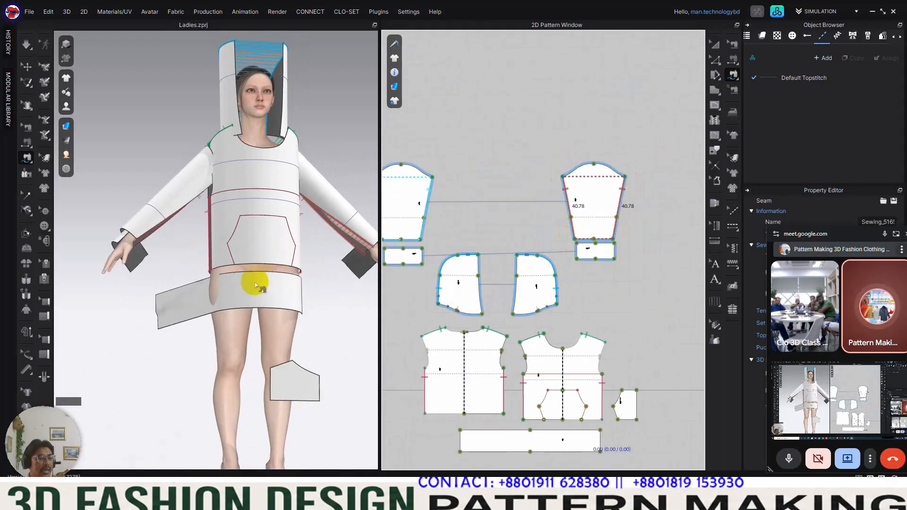
Step: Sew the sleeve's lower edge to the upper edge of the cuff beneath it with Free Sewing
{"action": "right_click_drag", "start_coordinate": [255, 284], "coordinate": [258, 304]}
{"action": "scroll", "coordinate": [265, 265], "scroll_direction": "down", "scroll_amount": 2}
{"action": "middle_click_drag", "start_coordinate": [270, 243], "coordinate": [233, 202]}
{"action": "right_click_drag", "start_coordinate": [232, 202], "coordinate": [264, 226]}
{"action": "scroll", "coordinate": [567, 244], "scroll_direction": "up", "scroll_amount": 3}
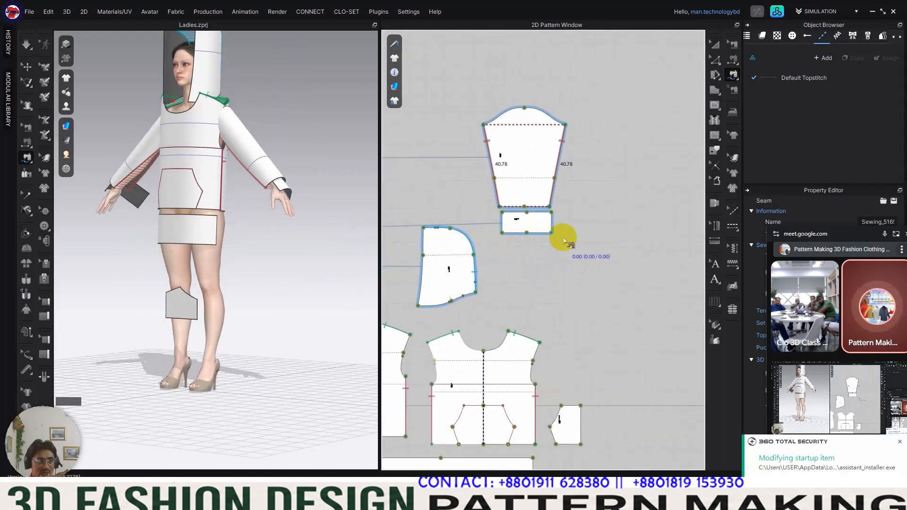
{"action": "scroll", "coordinate": [577, 239], "scroll_direction": "up", "scroll_amount": 2}
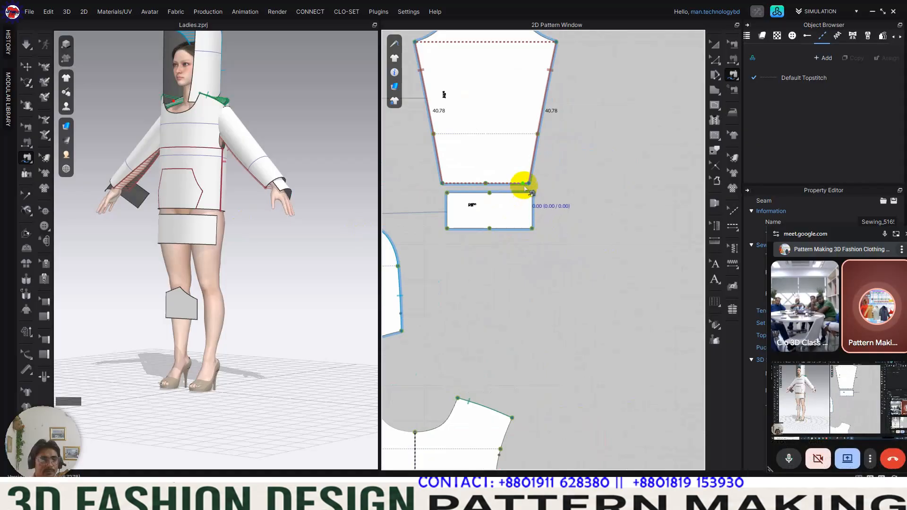
{"action": "left_click_drag", "start_coordinate": [511, 186], "coordinate": [449, 183]}
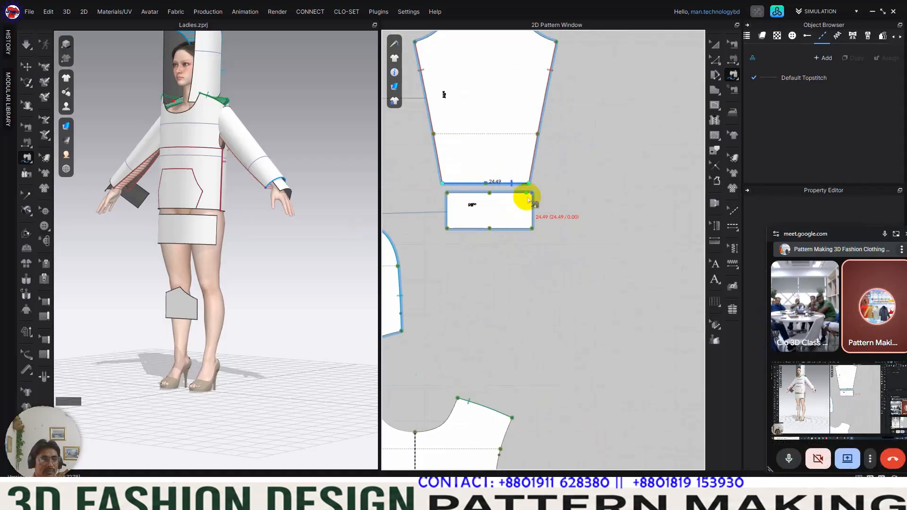
{"action": "left_click_drag", "start_coordinate": [517, 200], "coordinate": [452, 200]}
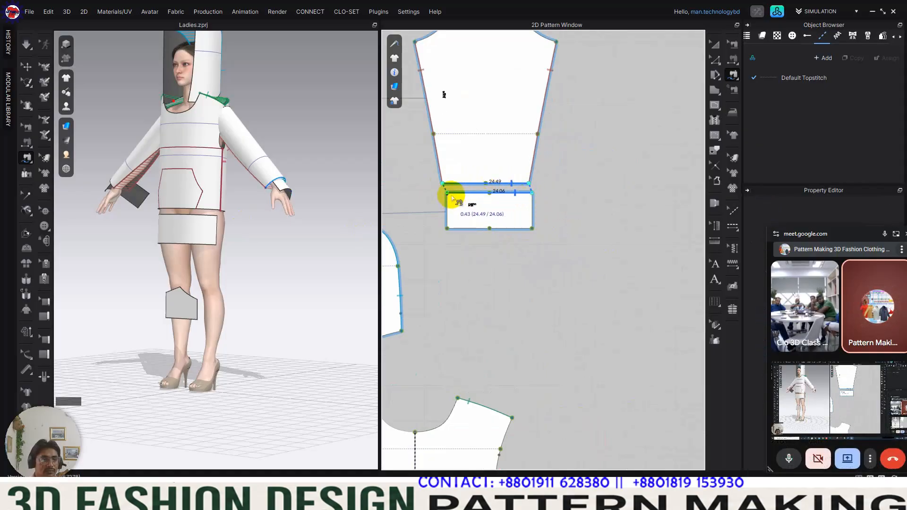
{"action": "left_click", "coordinate": [452, 198]}
Step: Sew the hem band's full upper edge to the lower edges of both the front and back bodies with Free Sewing
{"action": "scroll", "coordinate": [584, 212], "scroll_direction": "down", "scroll_amount": 6}
{"action": "middle_click_drag", "start_coordinate": [504, 237], "coordinate": [571, 234]}
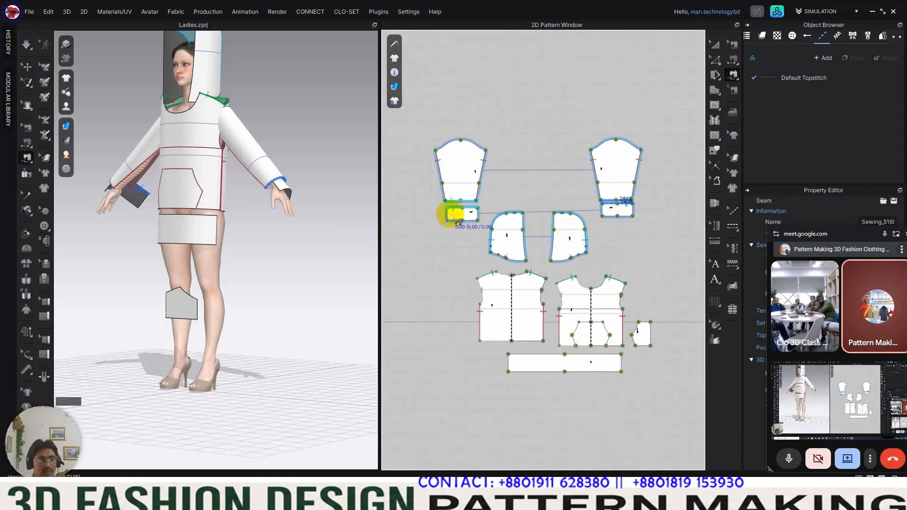
{"action": "right_click_drag", "start_coordinate": [141, 250], "coordinate": [200, 252]}
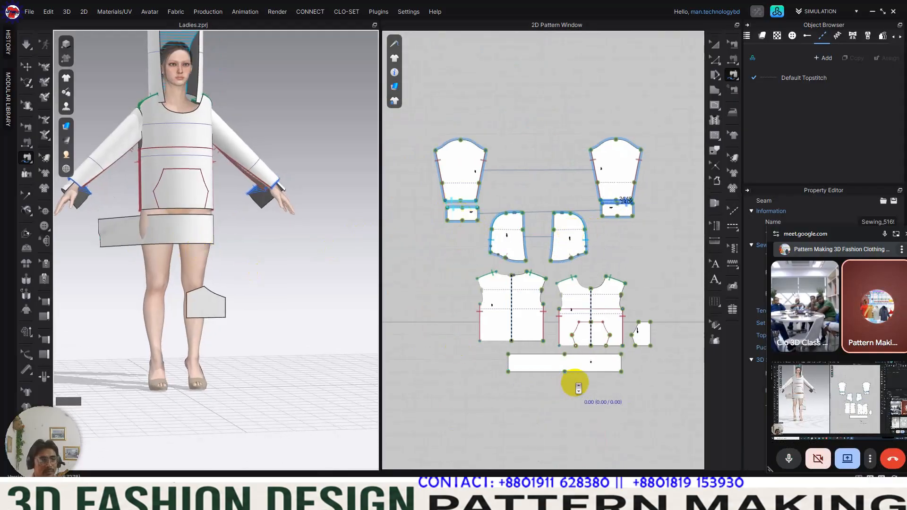
{"action": "scroll", "coordinate": [577, 387], "scroll_direction": "up", "scroll_amount": 3}
{"action": "middle_click_drag", "start_coordinate": [580, 304], "coordinate": [619, 318]}
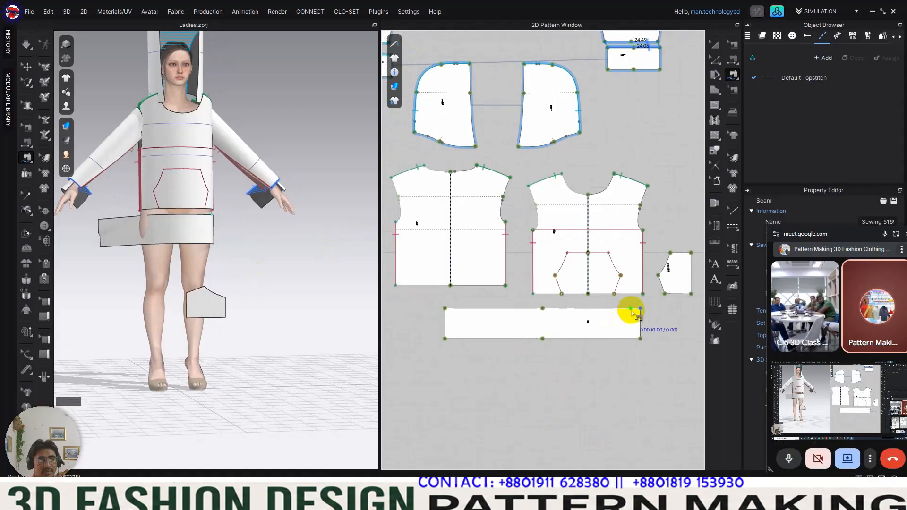
{"action": "left_click", "coordinate": [640, 309]}
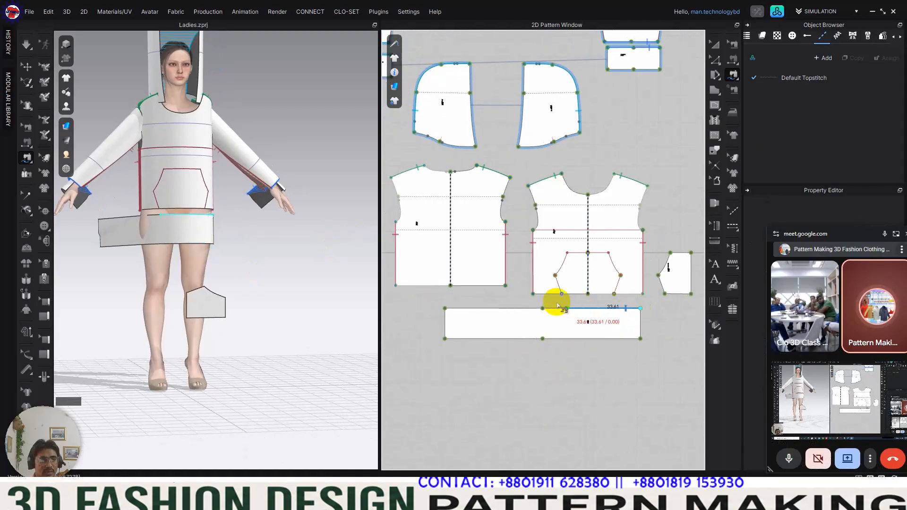
{"action": "left_click", "coordinate": [445, 308]}
{"action": "left_click", "coordinate": [642, 294]}
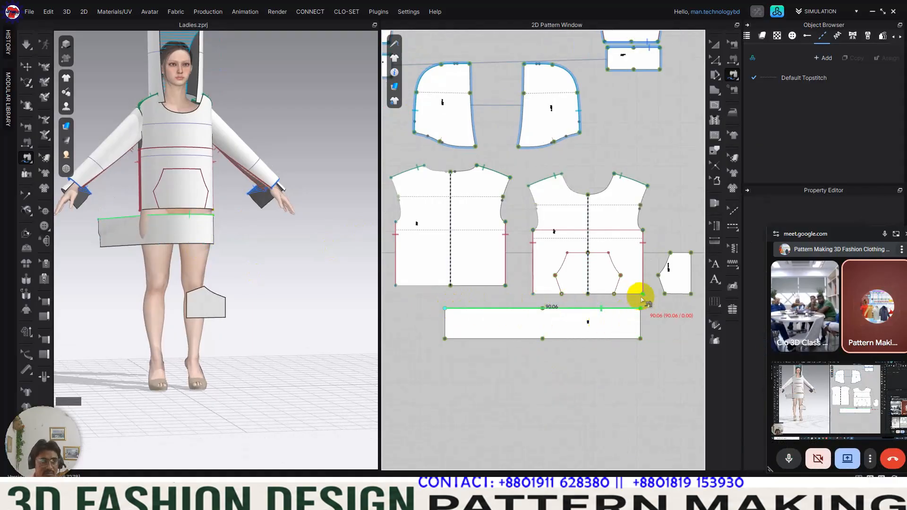
{"action": "left_click", "coordinate": [504, 286]}
{"action": "left_click", "coordinate": [397, 286]}
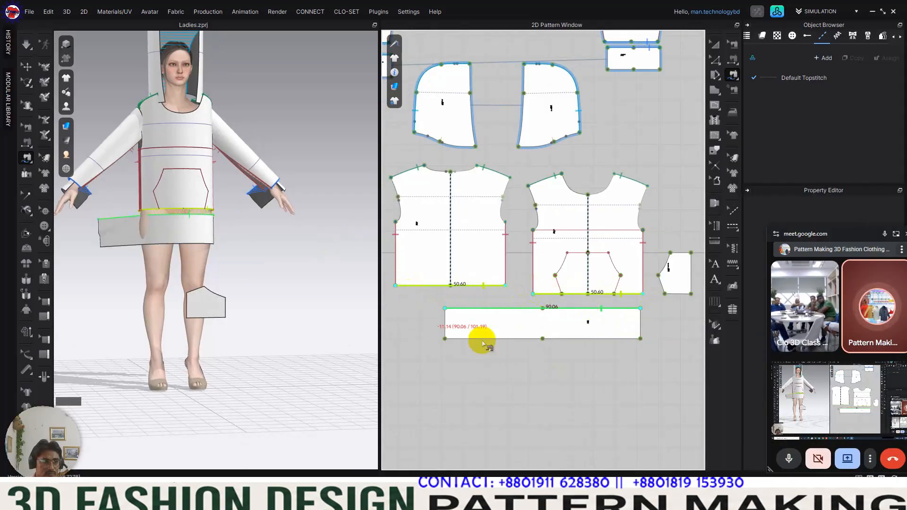
Step: Sew the neck edge of the hood piece above the back body to the front body's half neckline, from centre to shoulder
{"action": "right_click_drag", "start_coordinate": [236, 280], "coordinate": [248, 264]}
{"action": "scroll", "coordinate": [222, 273], "scroll_direction": "up", "scroll_amount": 5}
{"action": "scroll", "coordinate": [245, 239], "scroll_direction": "up", "scroll_amount": 4}
{"action": "right_click_drag", "start_coordinate": [244, 210], "coordinate": [258, 201]}
{"action": "scroll", "coordinate": [255, 207], "scroll_direction": "down", "scroll_amount": 3}
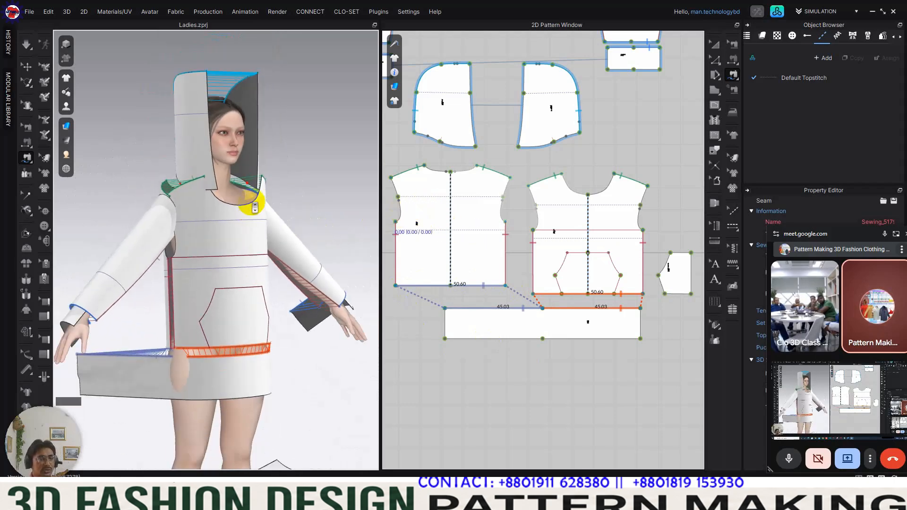
{"action": "left_click", "coordinate": [560, 177]}
{"action": "right_click", "coordinate": [737, 101]}
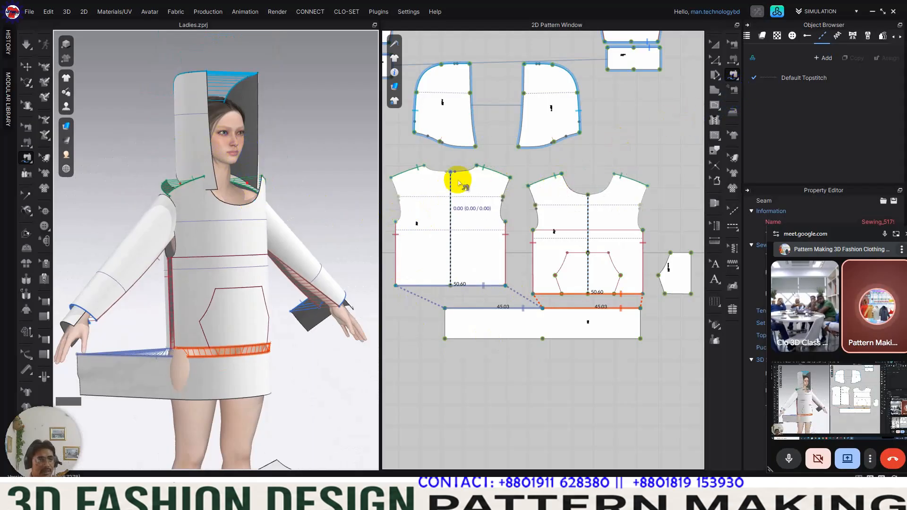
{"action": "left_click", "coordinate": [477, 152]}
{"action": "left_click", "coordinate": [415, 131]}
{"action": "left_click", "coordinate": [588, 195]}
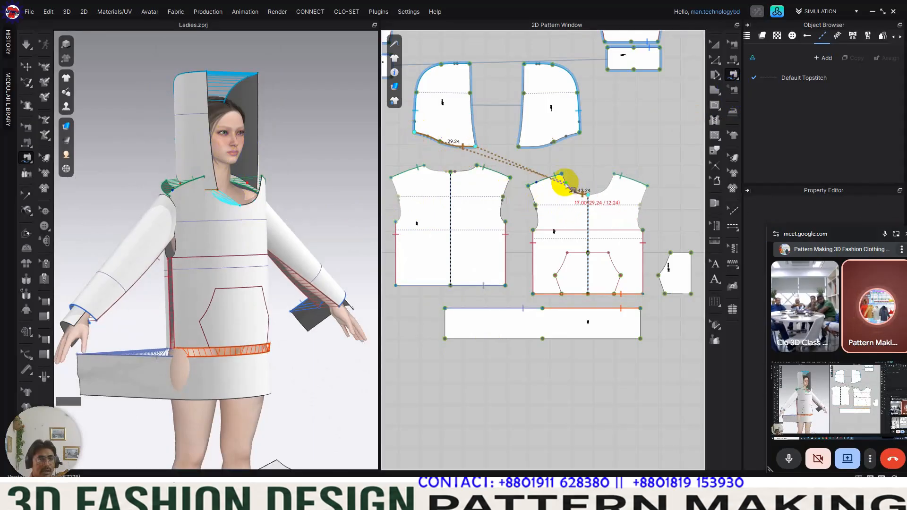
{"action": "left_click", "coordinate": [561, 174]}
{"action": "left_click", "coordinate": [477, 169]}
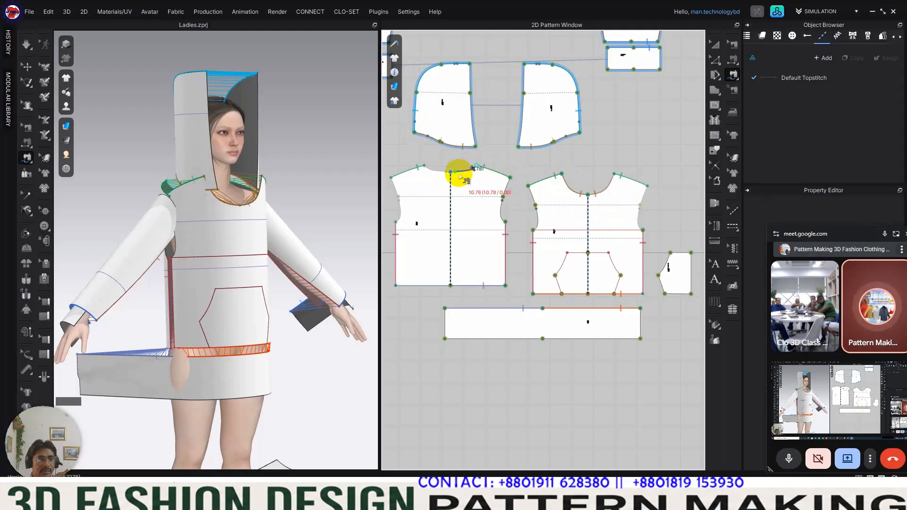
{"action": "left_click", "coordinate": [453, 175]}
{"action": "middle_click_drag", "start_coordinate": [606, 194], "coordinate": [637, 199]}
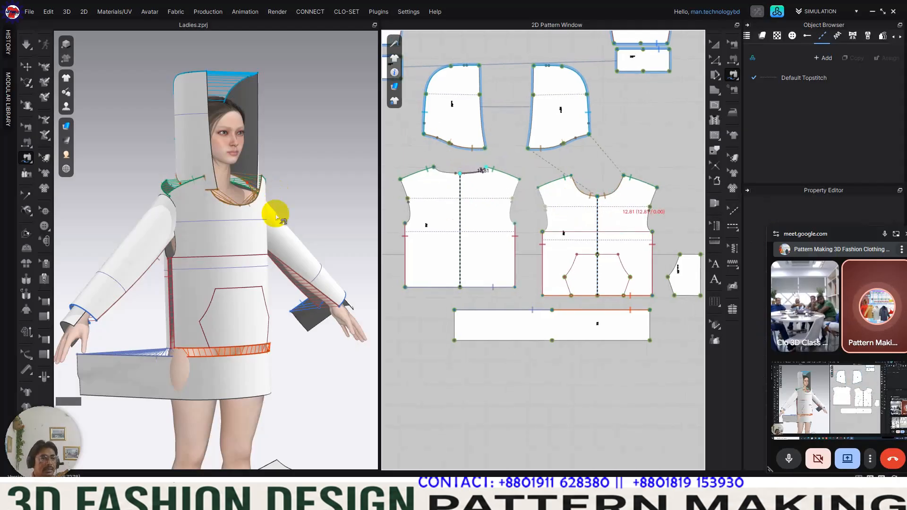
{"action": "right_click_drag", "start_coordinate": [285, 230], "coordinate": [326, 238]}
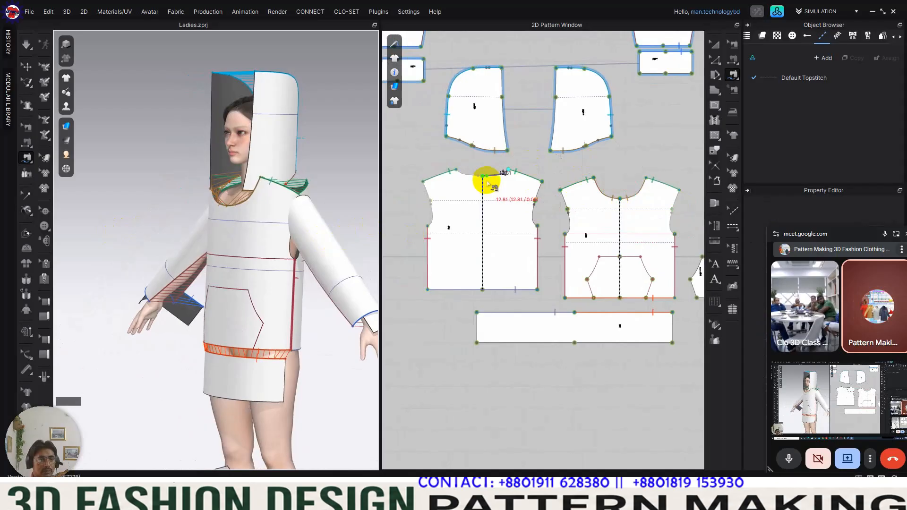
{"action": "right_click_drag", "start_coordinate": [283, 227], "coordinate": [239, 236]}
{"action": "scroll", "coordinate": [241, 214], "scroll_direction": "up", "scroll_amount": 4}
{"action": "middle_click_drag", "start_coordinate": [241, 214], "coordinate": [239, 283]}
{"action": "right_click_drag", "start_coordinate": [239, 283], "coordinate": [248, 268]}
{"action": "scroll", "coordinate": [505, 174], "scroll_direction": "up", "scroll_amount": 3}
{"action": "scroll", "coordinate": [472, 180], "scroll_direction": "down", "scroll_amount": 3}
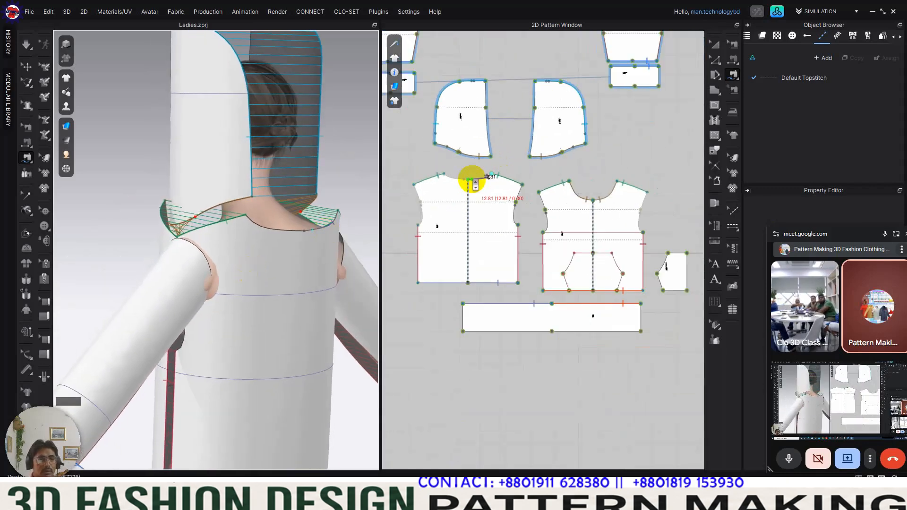
Step: Delete the seam joining the hood piece's neck edge to the front body's half neckline
{"action": "left_click", "coordinate": [738, 48]}
{"action": "left_click", "coordinate": [573, 189]}
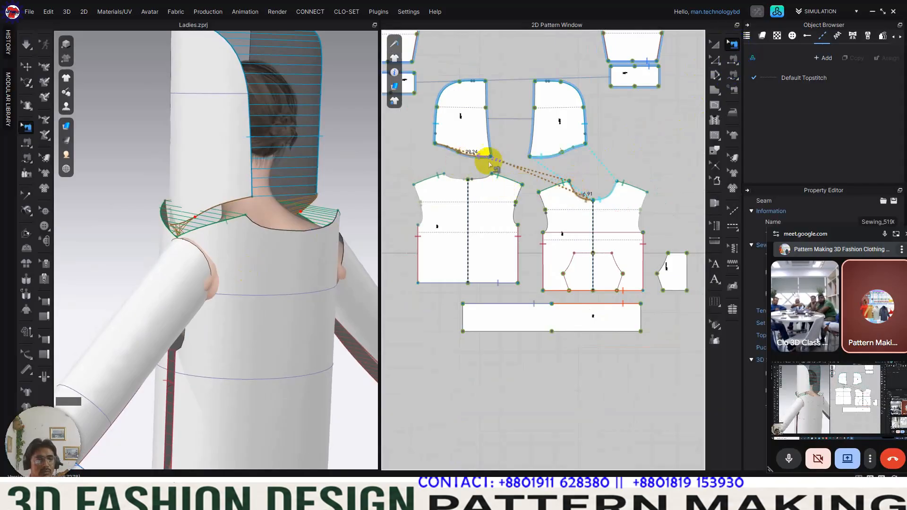
{"action": "key", "text": "Delete"}
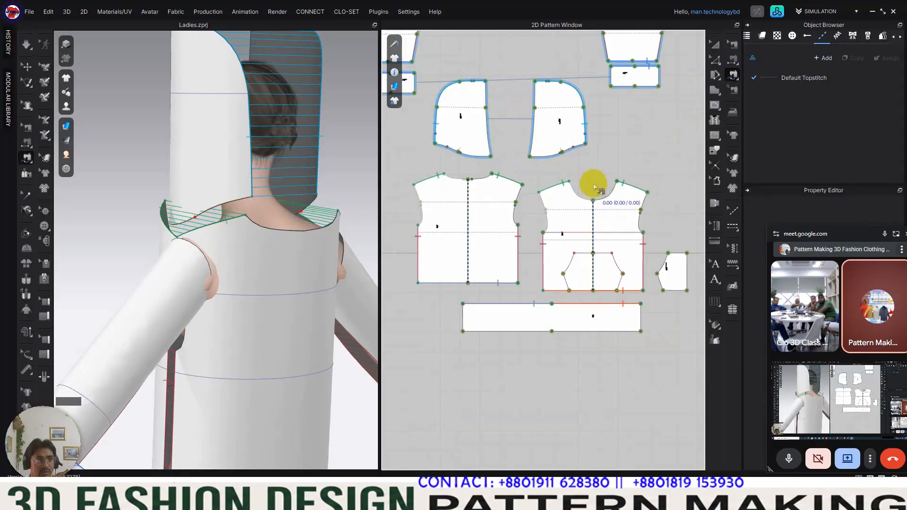
Step: Re-sew the neck edge of the hood piece above the back body to the front body's half neckline with Free Sewing
{"action": "key", "text": "m"}
{"action": "left_click", "coordinate": [533, 159]}
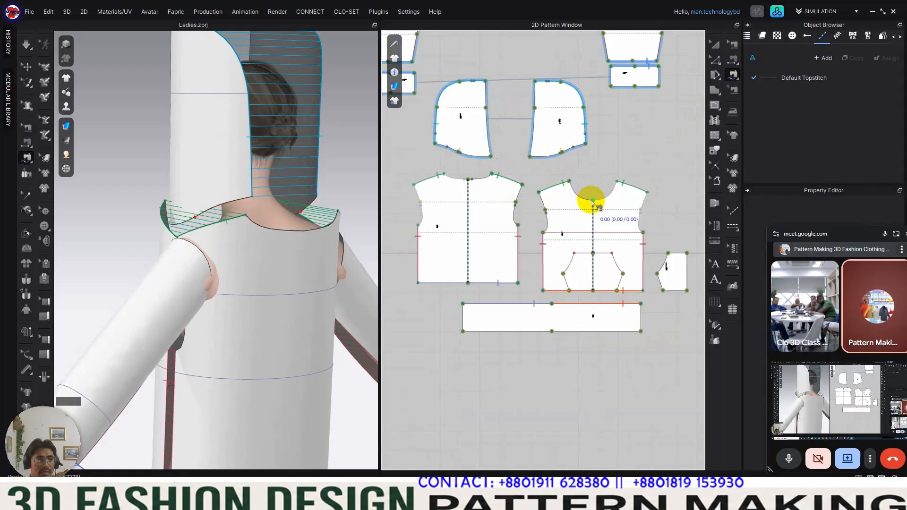
{"action": "left_click", "coordinate": [490, 156]}
{"action": "left_click", "coordinate": [436, 144]}
{"action": "middle_click_drag", "start_coordinate": [565, 185], "coordinate": [576, 188]}
{"action": "right_click_drag", "start_coordinate": [290, 205], "coordinate": [174, 210]}
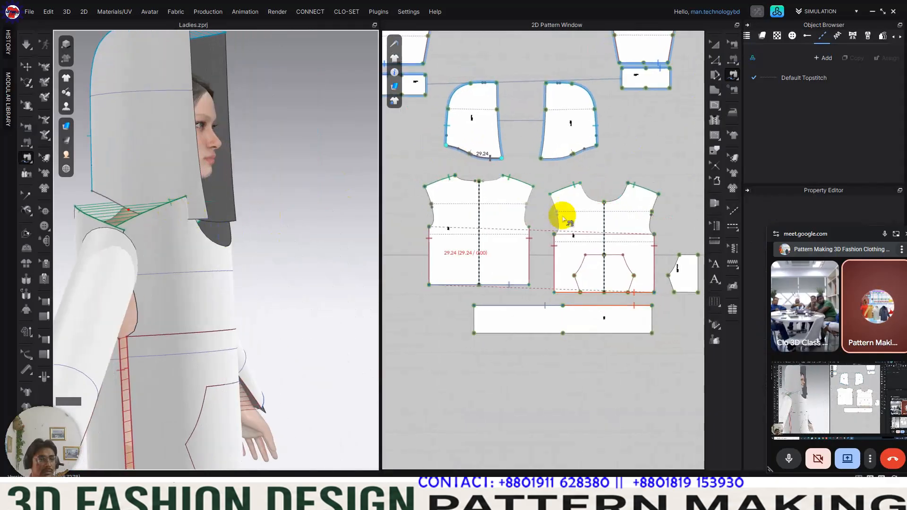
{"action": "left_click", "coordinate": [581, 186]}
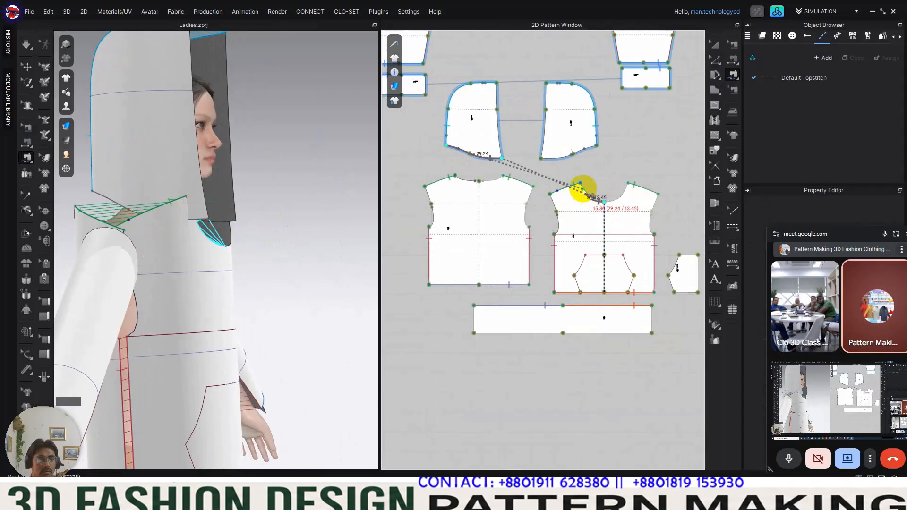
{"action": "left_click", "coordinate": [581, 186]}
{"action": "right_click_drag", "start_coordinate": [285, 225], "coordinate": [245, 236]}
{"action": "left_click", "coordinate": [502, 177]}
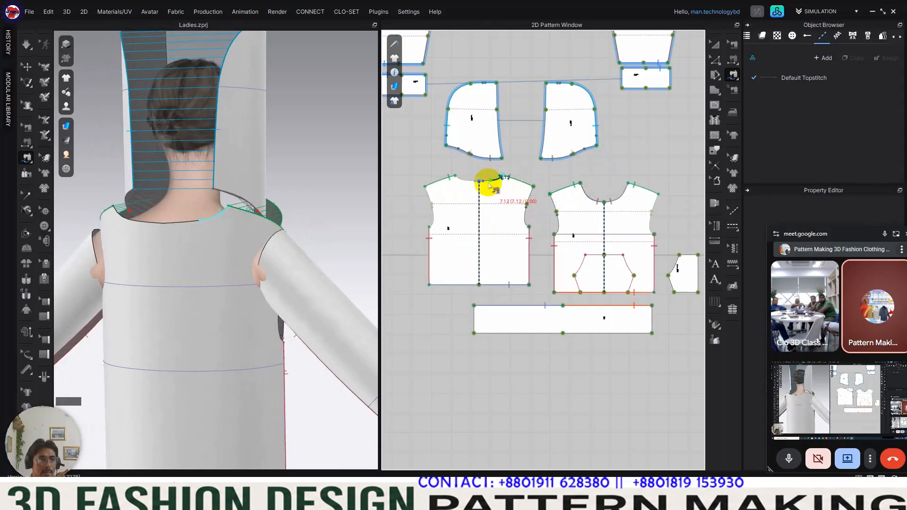
{"action": "scroll", "coordinate": [481, 186], "scroll_direction": "up", "scroll_amount": 5}
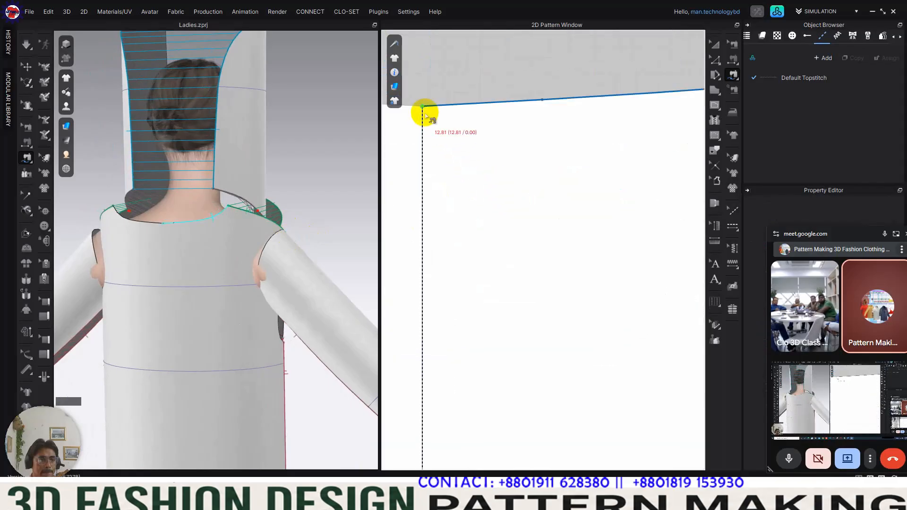
{"action": "scroll", "coordinate": [509, 182], "scroll_direction": "down", "scroll_amount": 5}
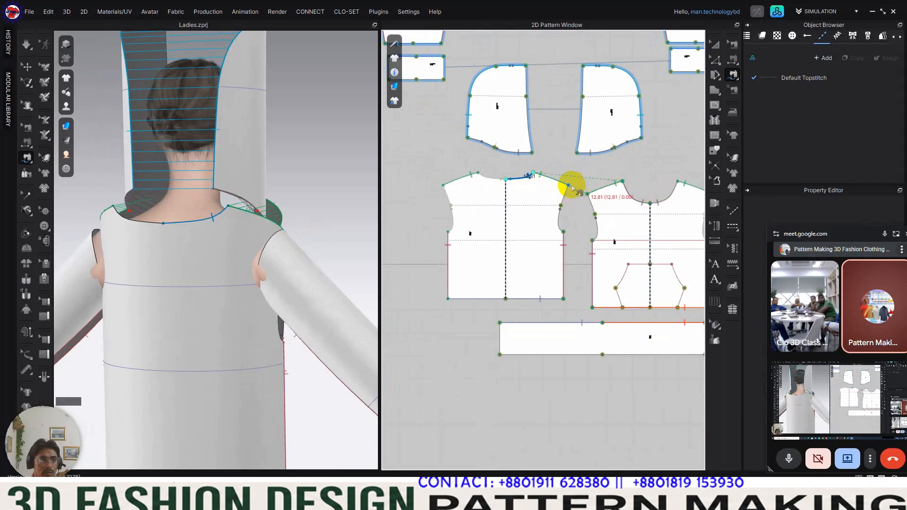
{"action": "scroll", "coordinate": [570, 186], "scroll_direction": "up", "scroll_amount": 5}
{"action": "scroll", "coordinate": [564, 194], "scroll_direction": "down", "scroll_amount": 5}
{"action": "scroll", "coordinate": [608, 235], "scroll_direction": "up", "scroll_amount": 3}
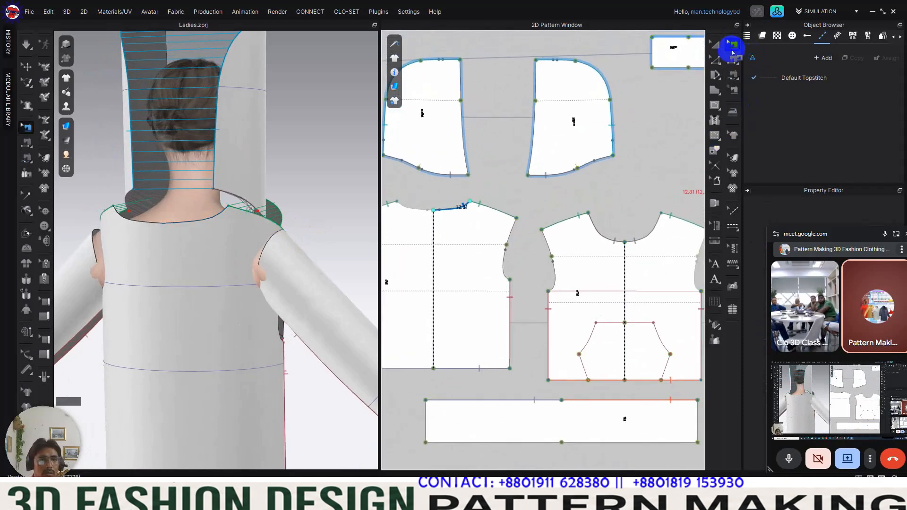
Step: Remove the re-sewn seam between the hood's neck edge and the front neckline
{"action": "left_click", "coordinate": [609, 238]}
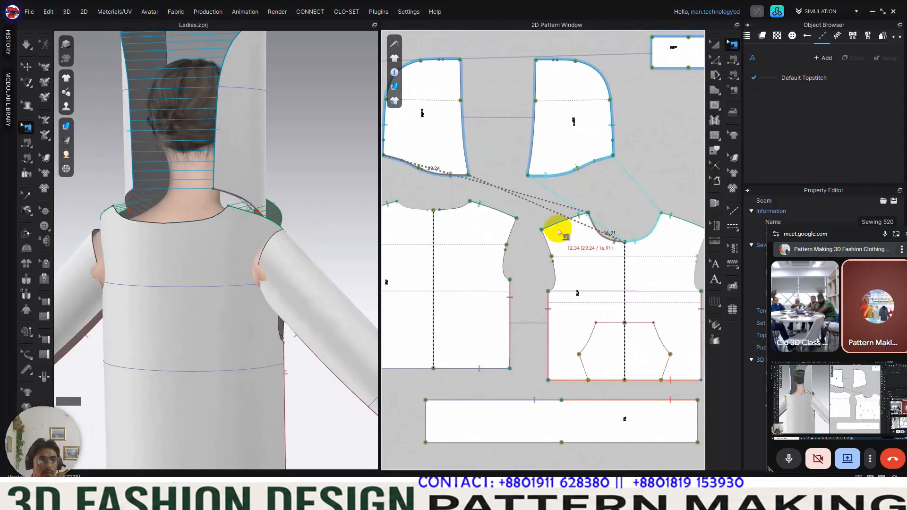
{"action": "scroll", "coordinate": [585, 216], "scroll_direction": "down", "scroll_amount": 3}
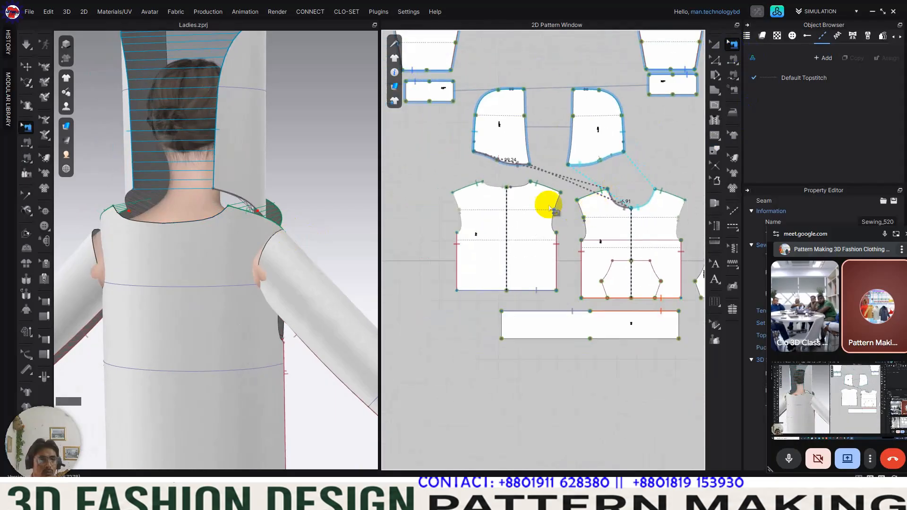
{"action": "left_click", "coordinate": [632, 158]}
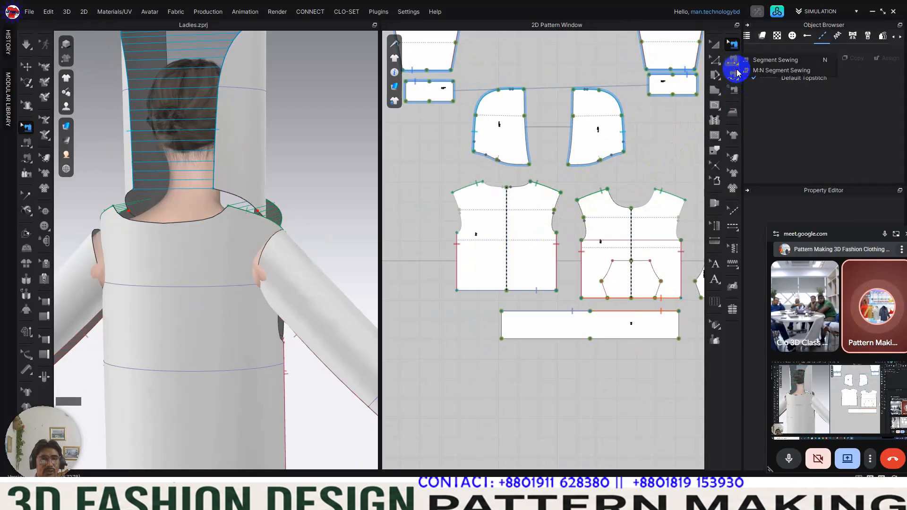
Step: Use M:N sewing to join the hood piece's full neck edge to both the front half neckline and the back half neckline
{"action": "left_click", "coordinate": [765, 70]}
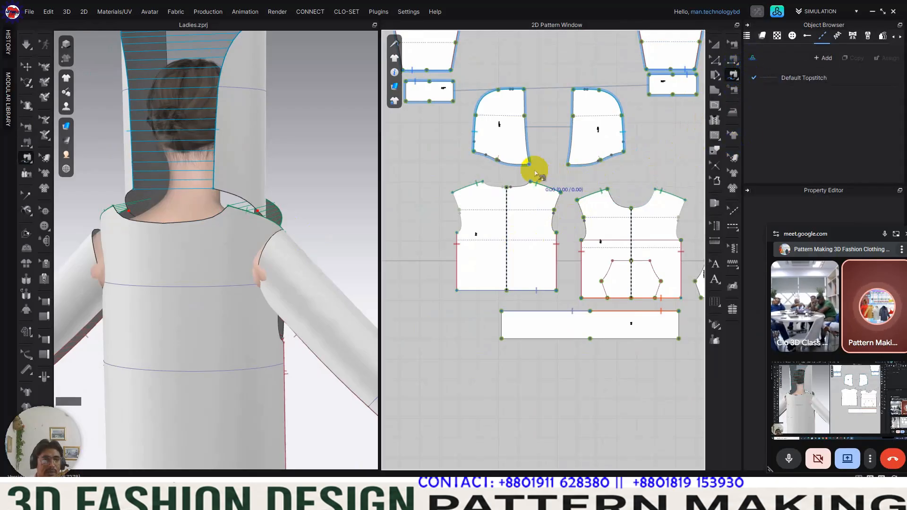
{"action": "left_click", "coordinate": [477, 151]}
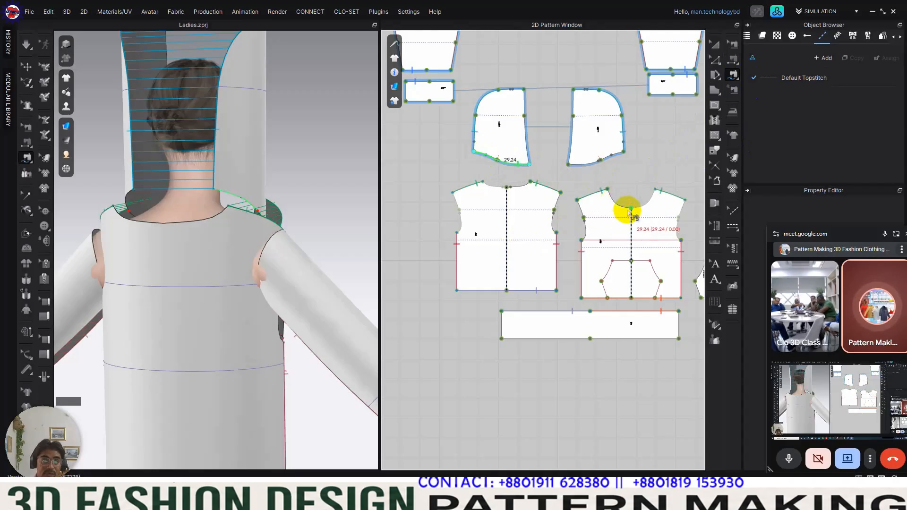
{"action": "left_click", "coordinate": [612, 195]}
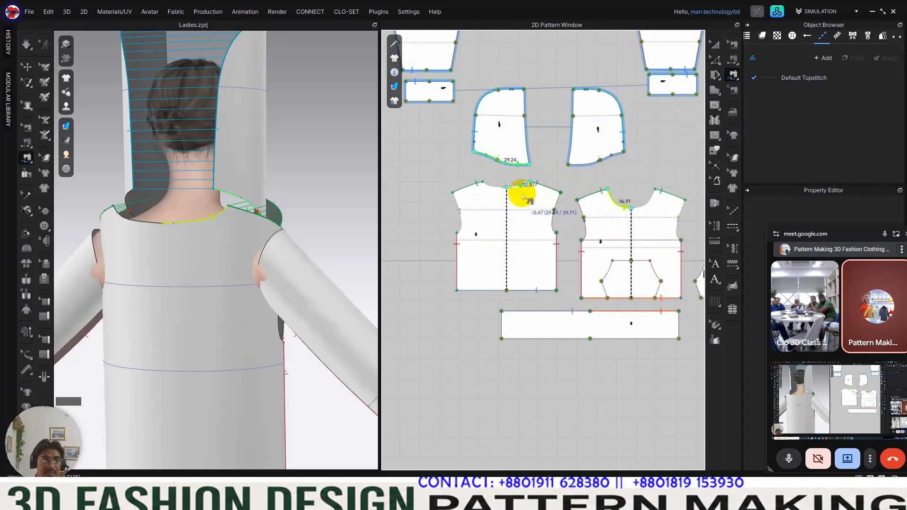
{"action": "left_click", "coordinate": [524, 196]}
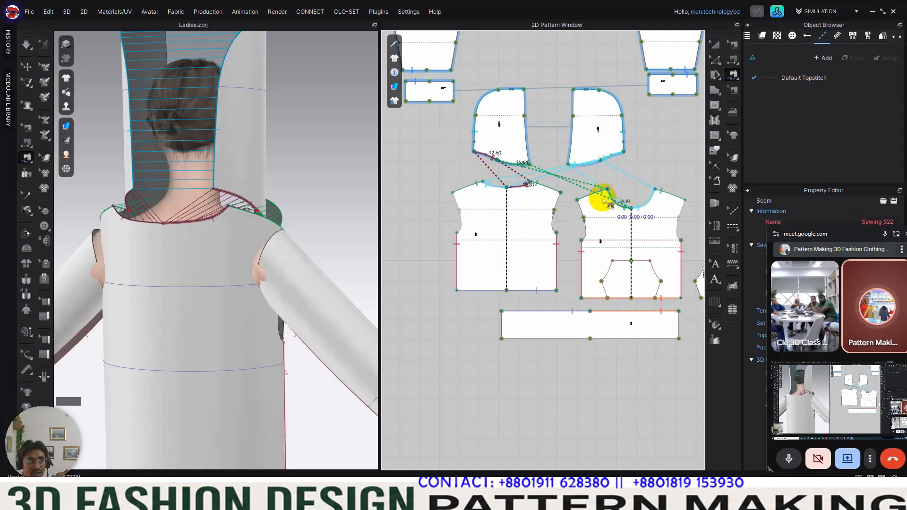
{"action": "right_click_drag", "start_coordinate": [283, 218], "coordinate": [192, 247]}
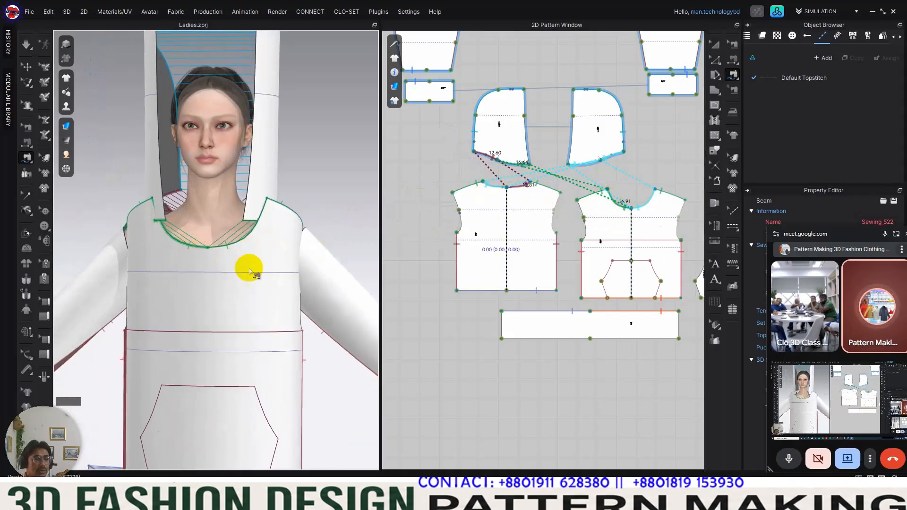
Step: Switch to the tech pack PDF in WPS Office, examine the hood and front neck construction sketch, and return to the pattern project
{"action": "left_click", "coordinate": [354, 502]}
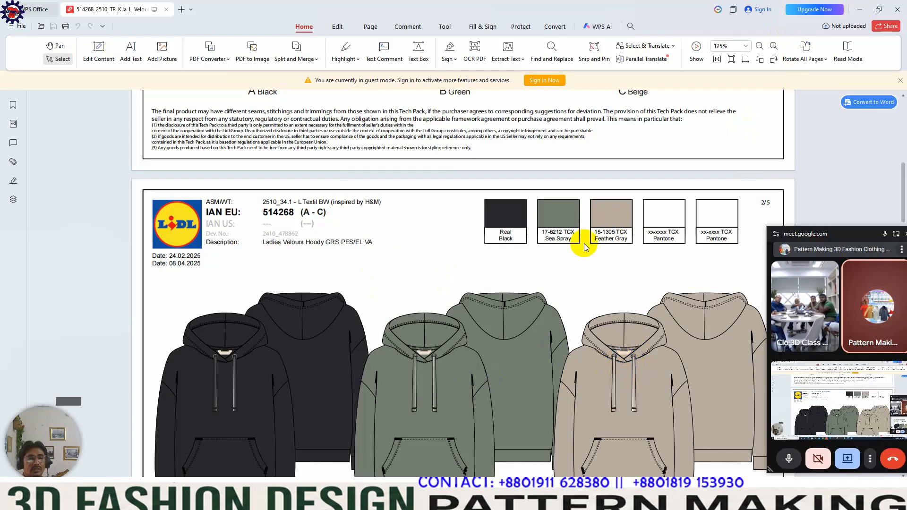
{"action": "scroll", "coordinate": [584, 244], "scroll_direction": "up", "scroll_amount": 15}
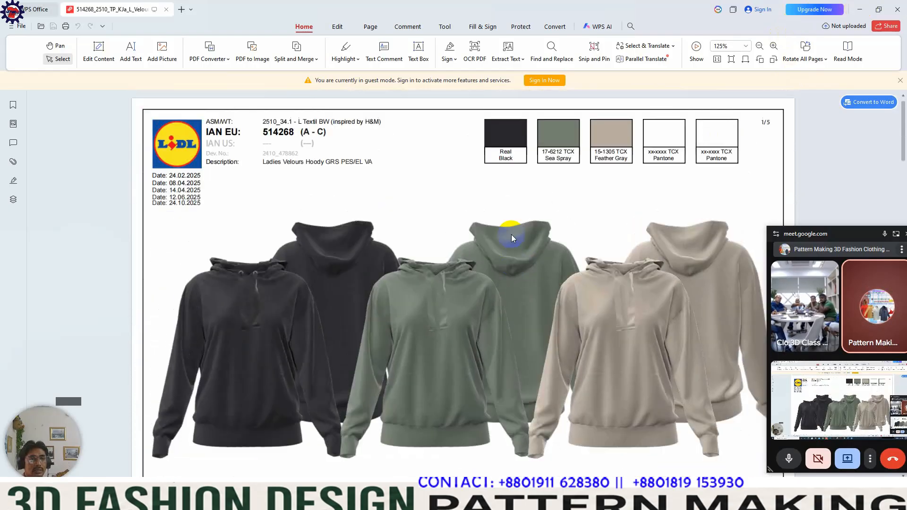
{"action": "scroll", "coordinate": [511, 234], "scroll_direction": "down", "scroll_amount": 15}
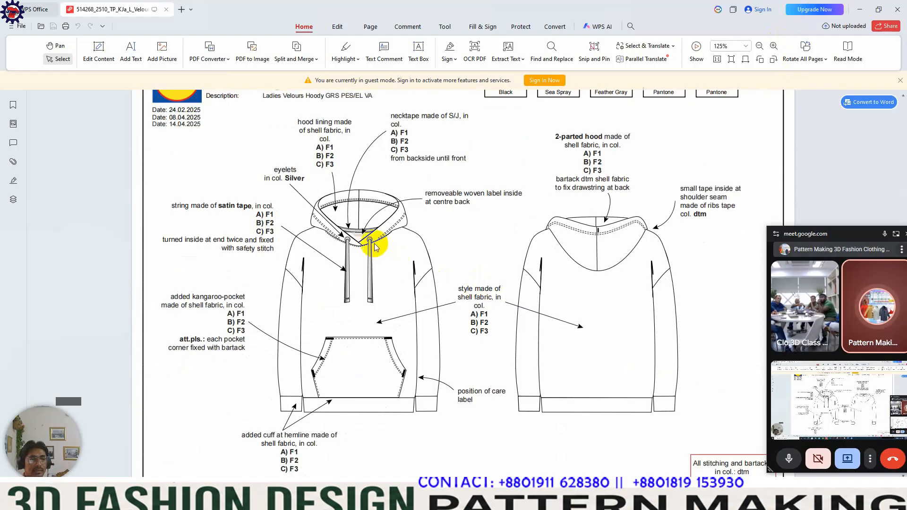
{"action": "left_click", "coordinate": [859, 10]}
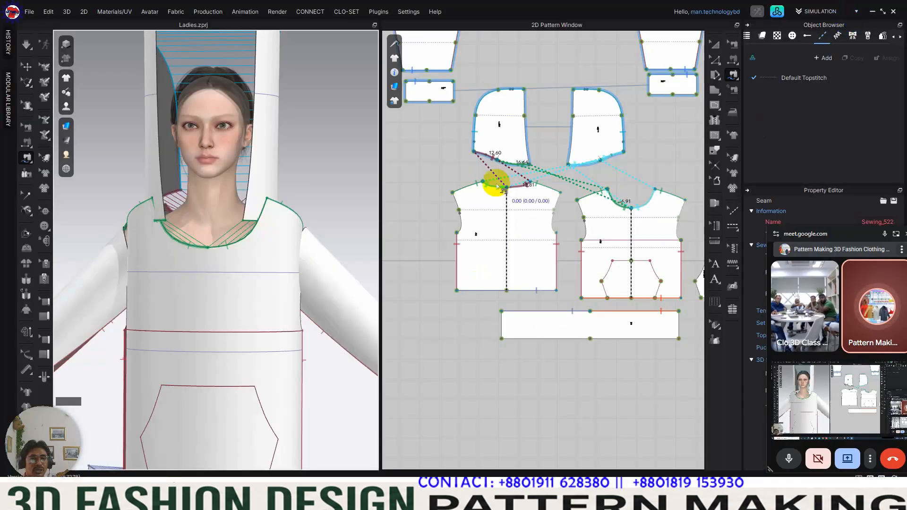
Step: Split the front body's neckline to add a point 2 cm from the centre front
{"action": "scroll", "coordinate": [626, 226], "scroll_direction": "up", "scroll_amount": 8}
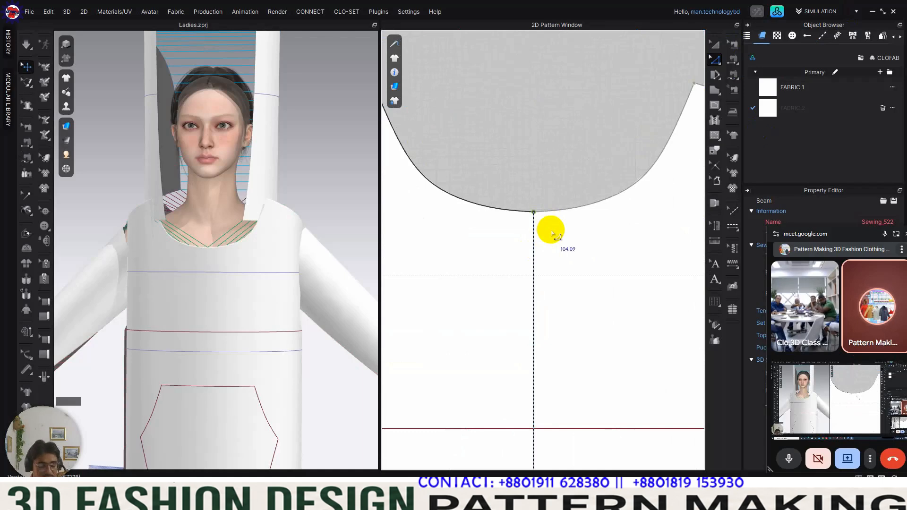
{"action": "key", "text": "m"}
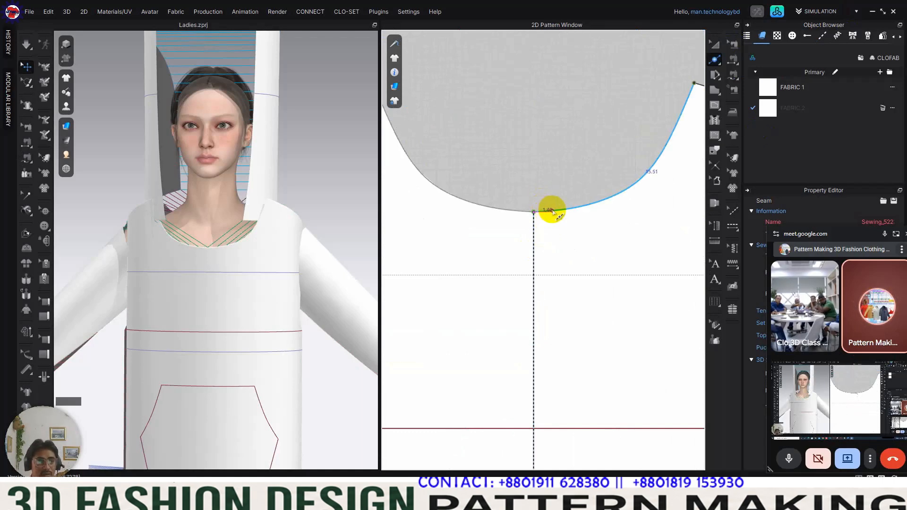
{"action": "left_click", "coordinate": [557, 212]}
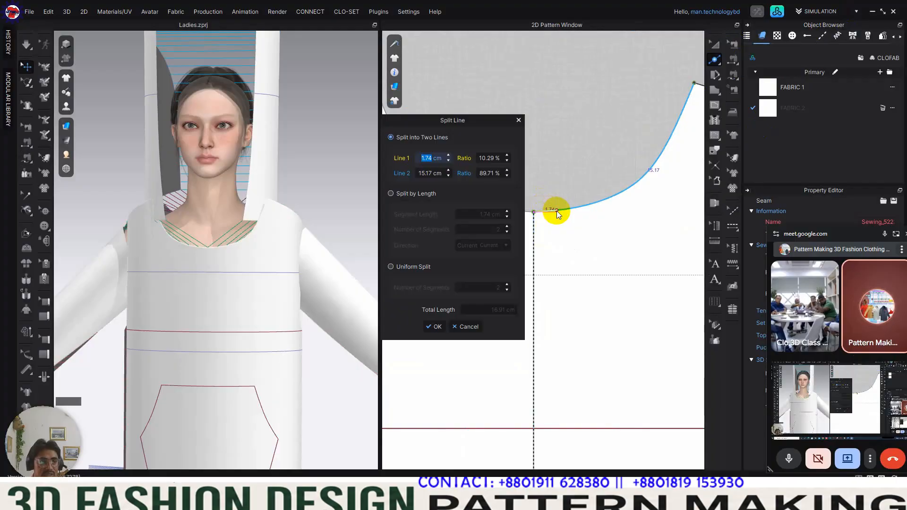
{"action": "key", "text": "Return"}
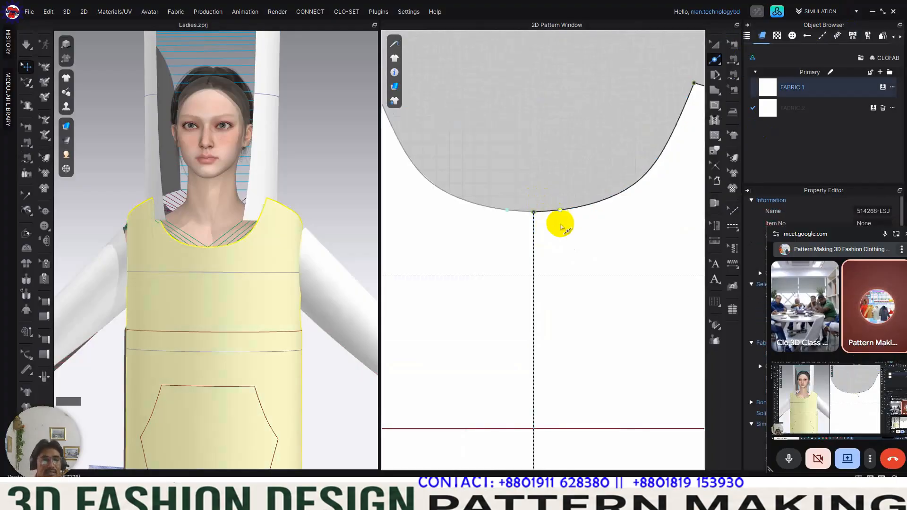
Step: Extend the hood-to-front neckline seam past the centre front to the added neckline point, so the hood fronts overlap
{"action": "left_click", "coordinate": [732, 44]}
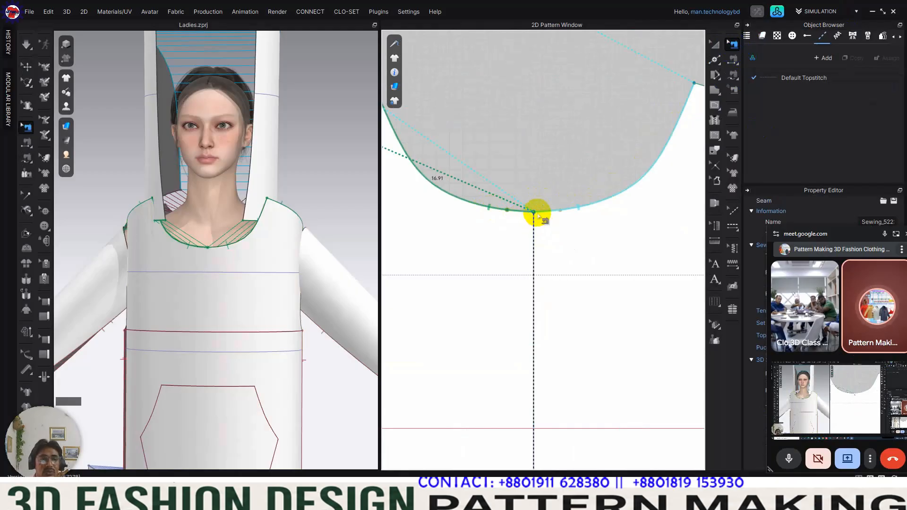
{"action": "left_click", "coordinate": [733, 44]}
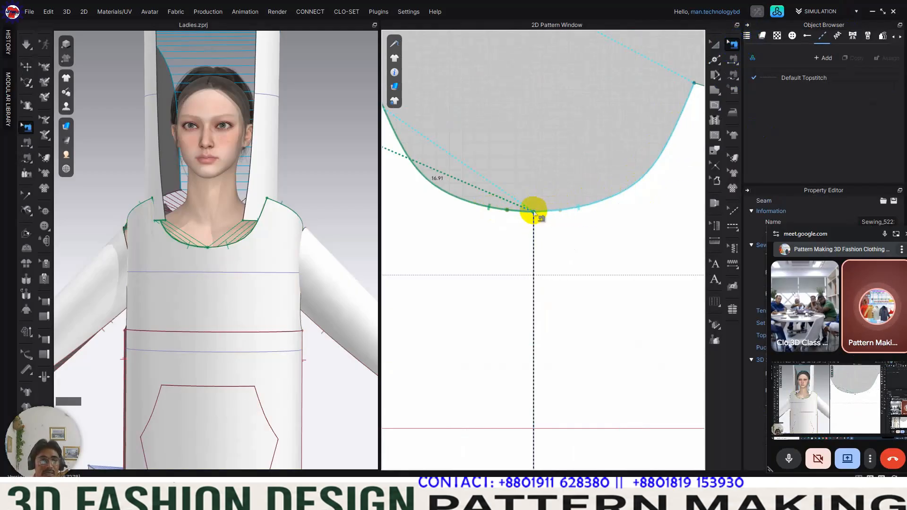
{"action": "left_click", "coordinate": [560, 211]}
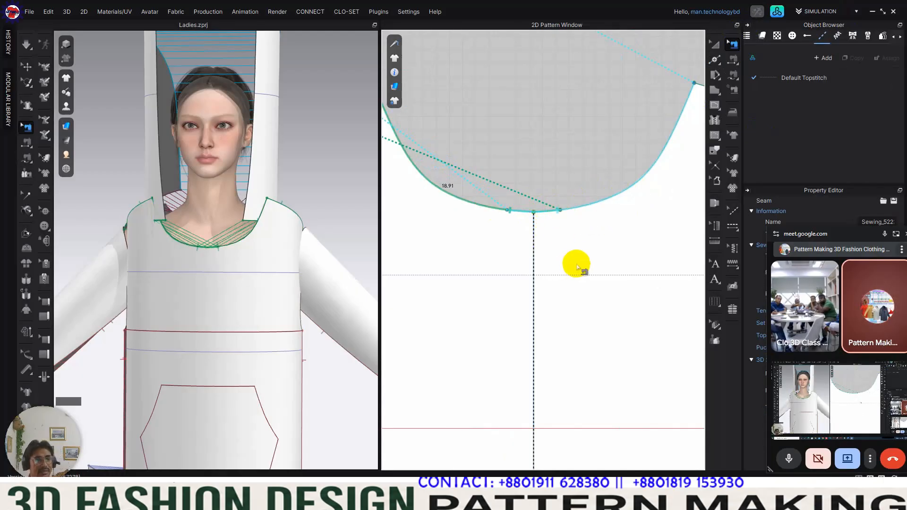
Step: Examine the hood, neckline and armhole seams around the avatar from the front and side
{"action": "scroll", "coordinate": [576, 263], "scroll_direction": "down", "scroll_amount": 5}
{"action": "scroll", "coordinate": [538, 262], "scroll_direction": "down", "scroll_amount": 3}
{"action": "right_click_drag", "start_coordinate": [215, 277], "coordinate": [234, 277]}
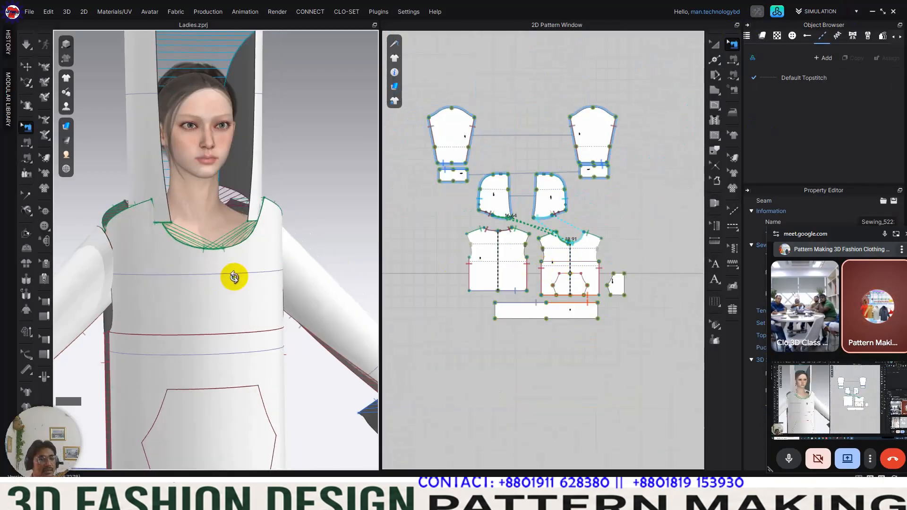
{"action": "mouse_move", "coordinate": [279, 238]}
{"action": "right_mouse_down"}
{"action": "mouse_move", "coordinate": [299, 219]}
{"action": "mouse_move", "coordinate": [344, 218]}
{"action": "mouse_move", "coordinate": [281, 227]}
{"action": "right_mouse_up"}
{"action": "scroll", "coordinate": [595, 232], "scroll_direction": "down", "scroll_amount": 3}
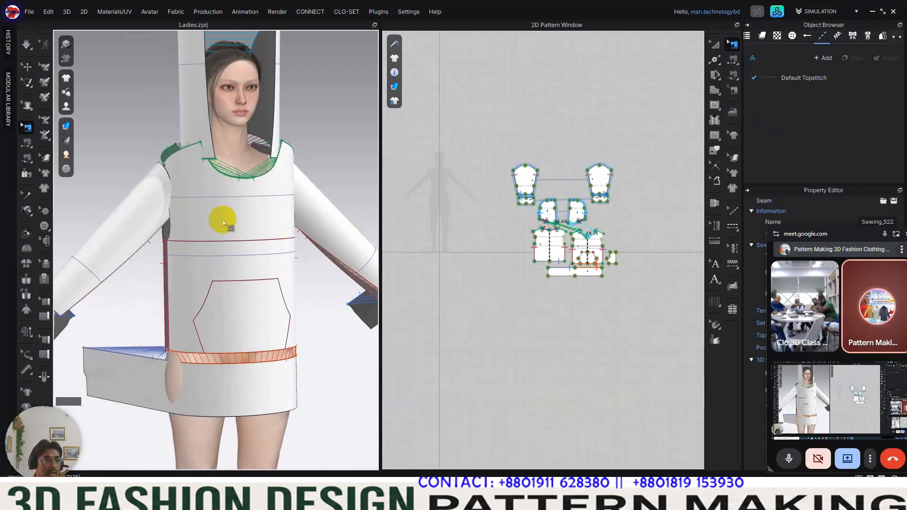
{"action": "scroll", "coordinate": [227, 213], "scroll_direction": "up", "scroll_amount": 6}
{"action": "right_click_drag", "start_coordinate": [326, 230], "coordinate": [287, 244]}
{"action": "scroll", "coordinate": [576, 258], "scroll_direction": "up", "scroll_amount": 5}
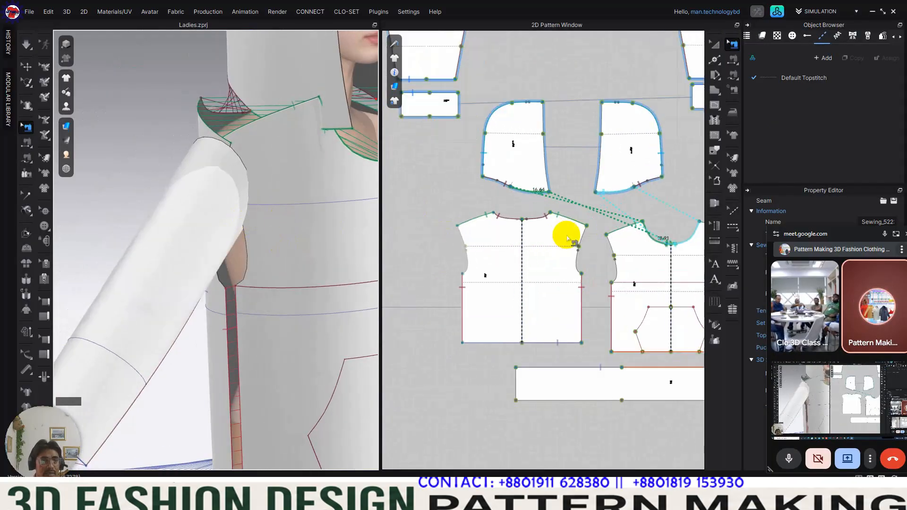
{"action": "scroll", "coordinate": [558, 225], "scroll_direction": "down", "scroll_amount": 2}
{"action": "scroll", "coordinate": [562, 222], "scroll_direction": "up", "scroll_amount": 2}
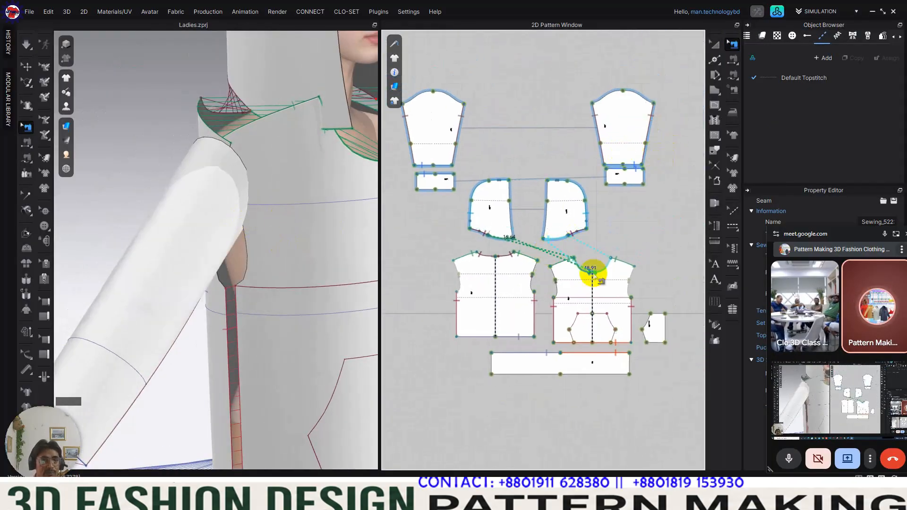
{"action": "left_click", "coordinate": [738, 80]}
{"action": "left_click_drag", "start_coordinate": [739, 82], "coordinate": [771, 86]}
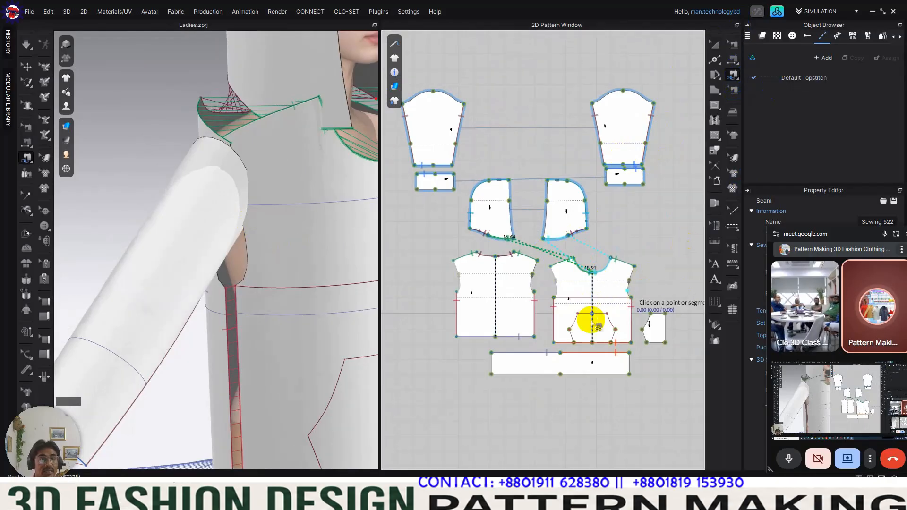
{"action": "right_click_drag", "start_coordinate": [334, 253], "coordinate": [299, 242]}
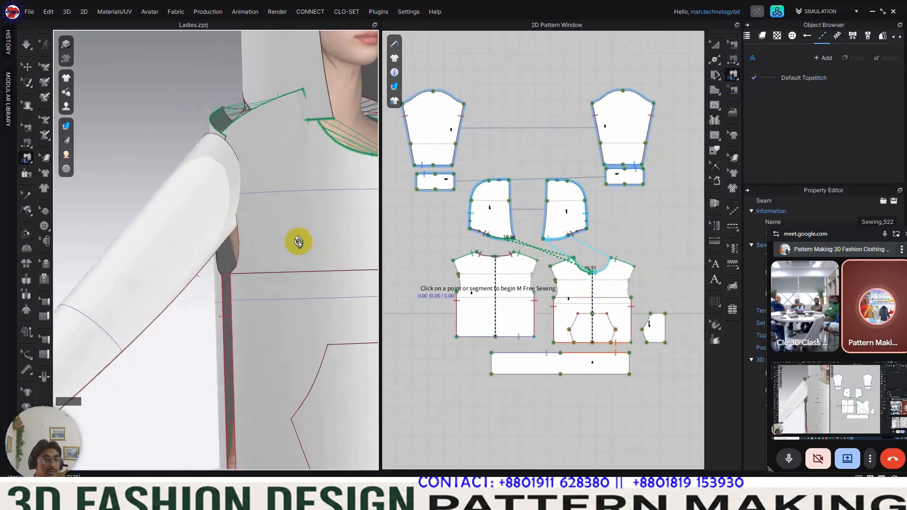
{"action": "left_click", "coordinate": [554, 297]}
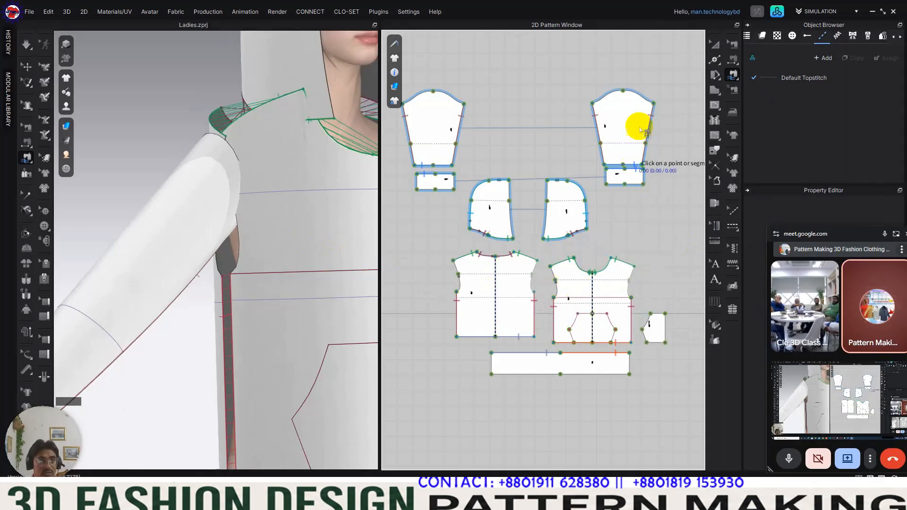
Step: Examine the sleeve cap and the unsewn armhole on the avatar from the front and side
{"action": "left_click", "coordinate": [717, 46]}
{"action": "right_click_drag", "start_coordinate": [288, 234], "coordinate": [376, 265]}
{"action": "middle_click_drag", "start_coordinate": [342, 256], "coordinate": [267, 252]}
{"action": "right_click_drag", "start_coordinate": [267, 253], "coordinate": [182, 225]}
{"action": "middle_click_drag", "start_coordinate": [181, 226], "coordinate": [255, 201]}
{"action": "left_click", "coordinate": [176, 220]}
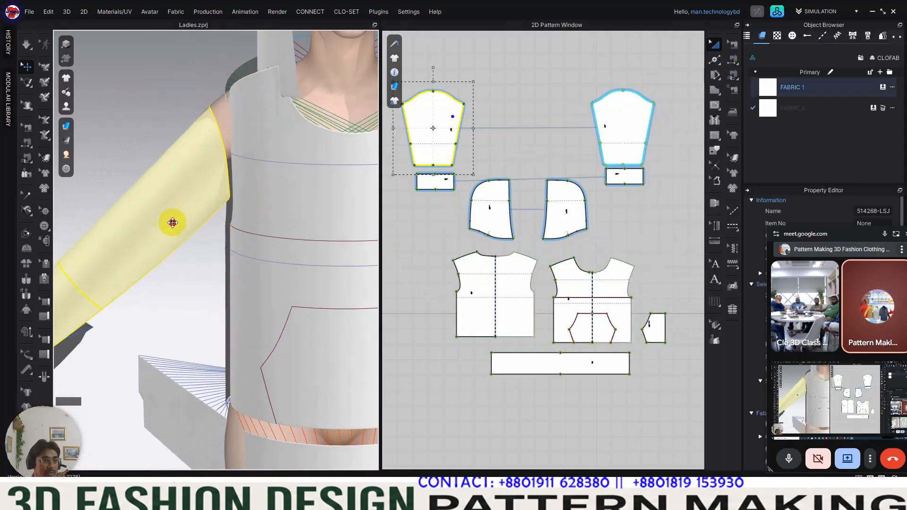
{"action": "left_click", "coordinate": [221, 182]}
Step: Sew the sleeve cap to the front and back armholes with M:N Free Sewing, from underarm to shoulder to underarm
{"action": "middle_click_drag", "start_coordinate": [494, 138], "coordinate": [553, 156]}
{"action": "left_click_drag", "start_coordinate": [740, 68], "coordinate": [760, 89]}
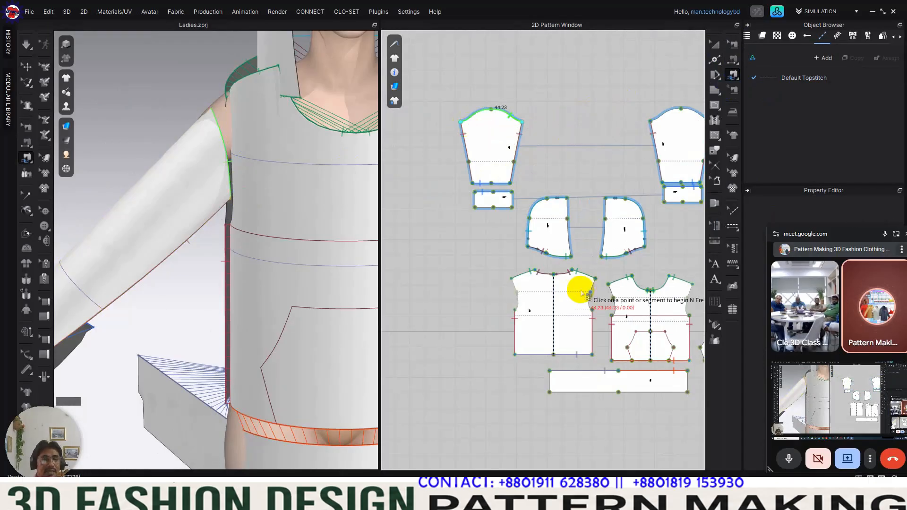
{"action": "scroll", "coordinate": [619, 324], "scroll_direction": "up", "scroll_amount": 3}
{"action": "left_click", "coordinate": [615, 327]}
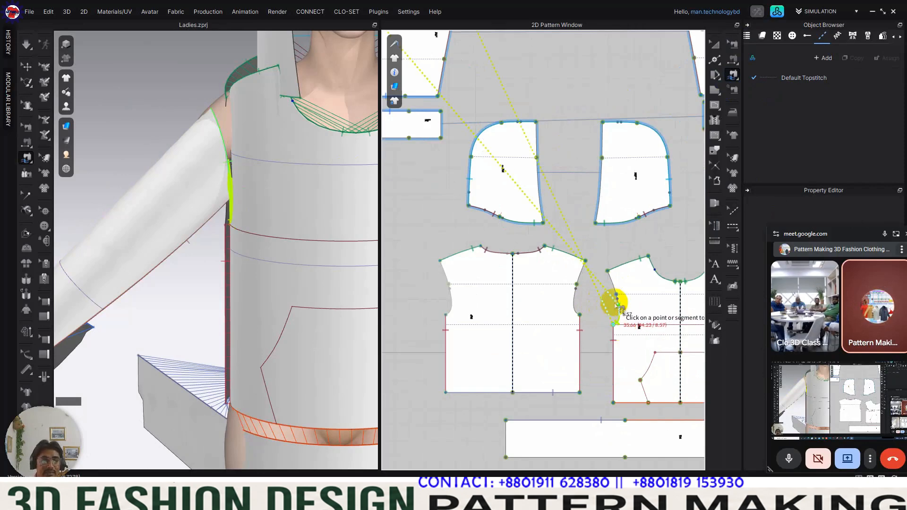
{"action": "left_click", "coordinate": [607, 272]}
{"action": "left_click", "coordinate": [586, 261]}
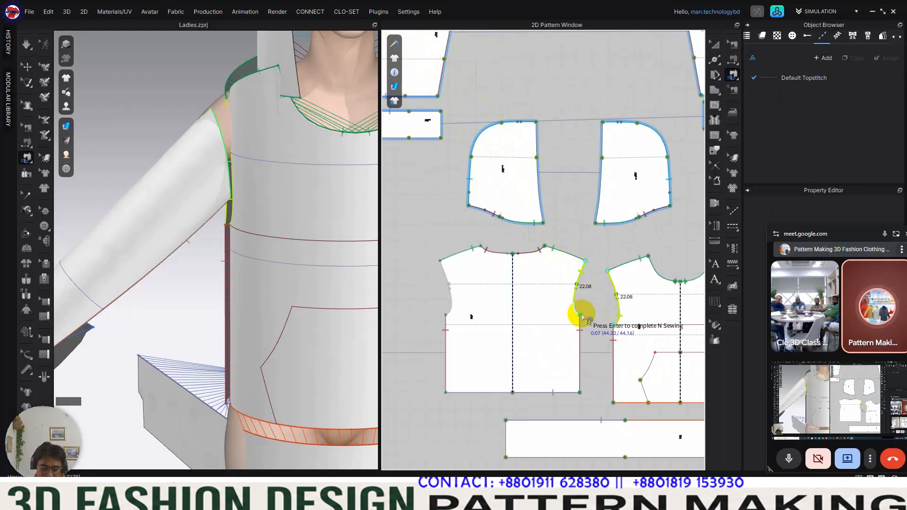
{"action": "left_click", "coordinate": [581, 315]}
{"action": "key", "text": "Return"}
Step: Examine the sleeve, side and hem seams around the avatar from the back, sides and front
{"action": "scroll", "coordinate": [165, 156], "scroll_direction": "down", "scroll_amount": 4}
{"action": "right_click_drag", "start_coordinate": [261, 212], "coordinate": [228, 183]}
{"action": "left_click", "coordinate": [723, 48]}
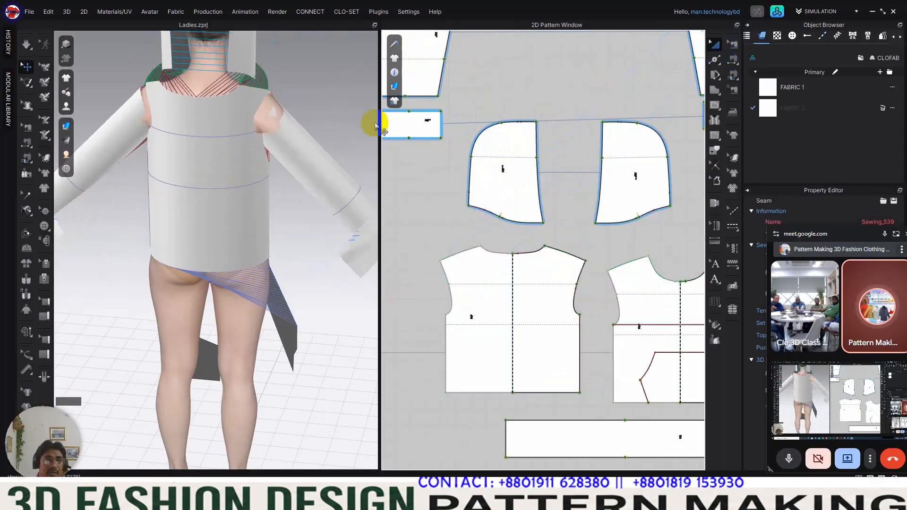
{"action": "left_click", "coordinate": [126, 136]}
{"action": "right_click_drag", "start_coordinate": [129, 141], "coordinate": [236, 158]}
{"action": "left_click_drag", "start_coordinate": [183, 149], "coordinate": [196, 148]}
{"action": "right_click_drag", "start_coordinate": [128, 165], "coordinate": [241, 162]}
{"action": "left_click_drag", "start_coordinate": [283, 192], "coordinate": [267, 173]}
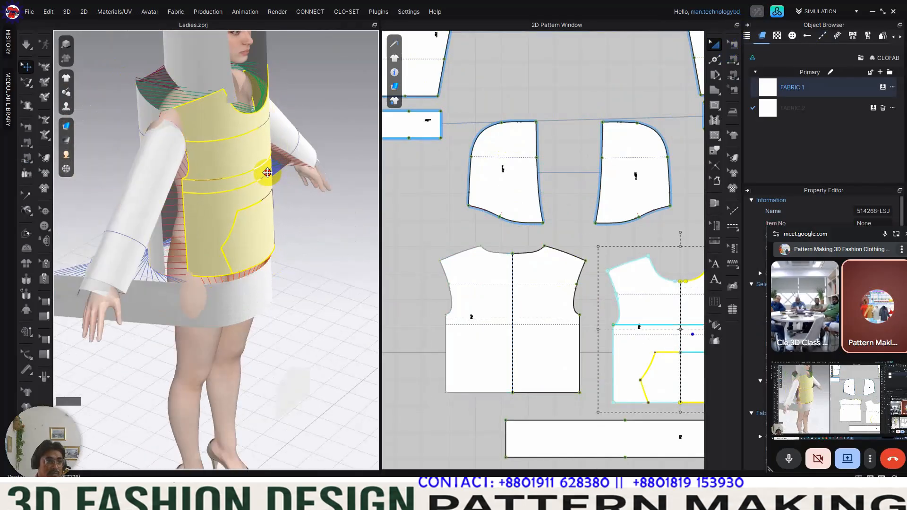
{"action": "right_click_drag", "start_coordinate": [283, 202], "coordinate": [324, 162]}
{"action": "left_click", "coordinate": [325, 163]}
{"action": "scroll", "coordinate": [239, 209], "scroll_direction": "down", "scroll_amount": 2}
{"action": "right_click_drag", "start_coordinate": [239, 209], "coordinate": [264, 185]}
{"action": "scroll", "coordinate": [251, 220], "scroll_direction": "up", "scroll_amount": 6}
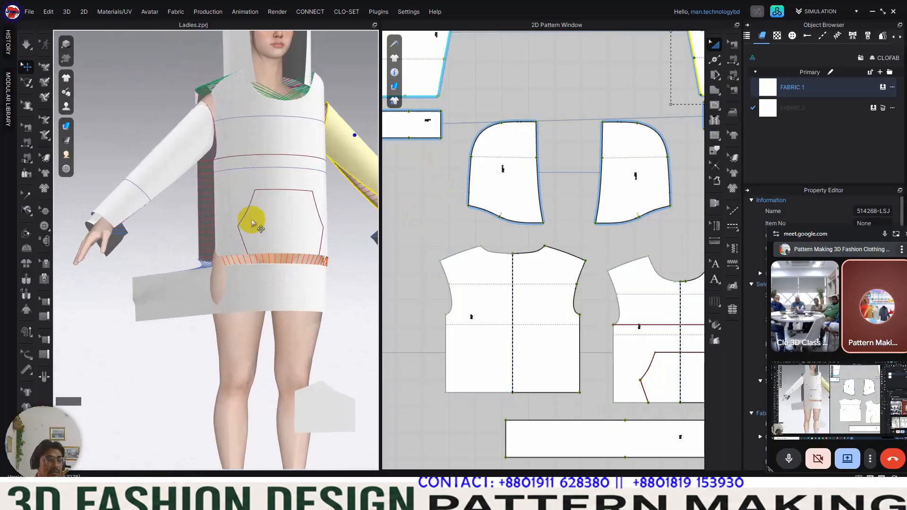
{"action": "middle_click_drag", "start_coordinate": [250, 220], "coordinate": [224, 154]}
{"action": "scroll", "coordinate": [278, 229], "scroll_direction": "down", "scroll_amount": 8}
{"action": "right_click_drag", "start_coordinate": [293, 203], "coordinate": [320, 229]}
{"action": "scroll", "coordinate": [571, 290], "scroll_direction": "down", "scroll_amount": 10}
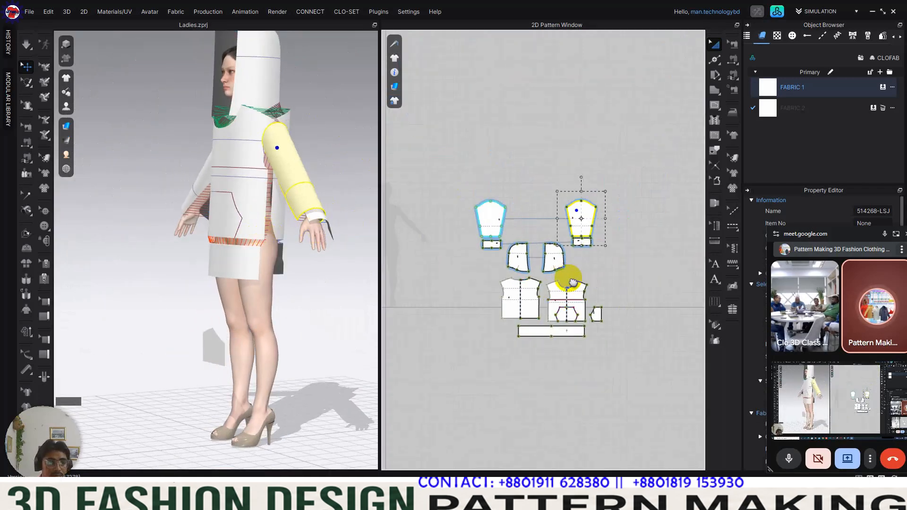
Step: Inspect the seam joining the cuff to the sleeve hem
{"action": "scroll", "coordinate": [562, 254], "scroll_direction": "up", "scroll_amount": 10}
{"action": "middle_click_drag", "start_coordinate": [562, 255], "coordinate": [565, 216]}
{"action": "left_click", "coordinate": [566, 231]}
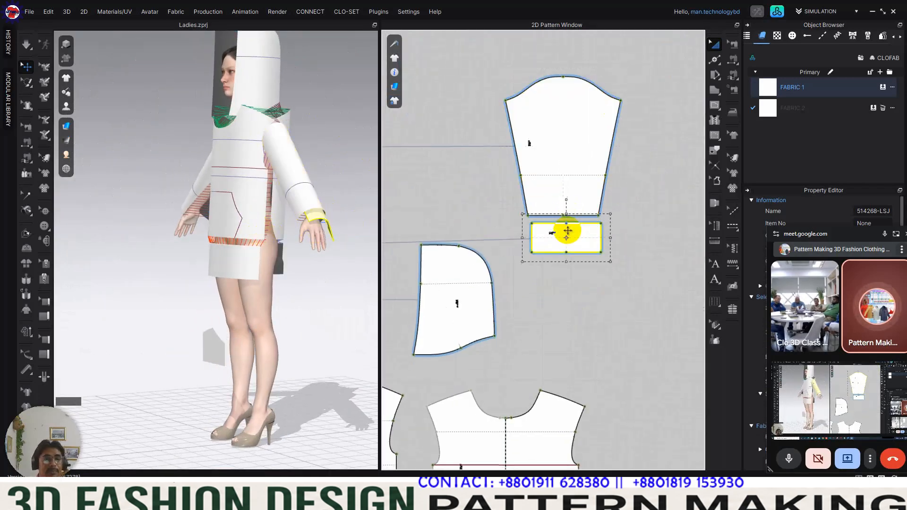
{"action": "left_click", "coordinate": [738, 47]}
{"action": "scroll", "coordinate": [563, 219], "scroll_direction": "up", "scroll_amount": 5}
{"action": "left_click", "coordinate": [587, 212]}
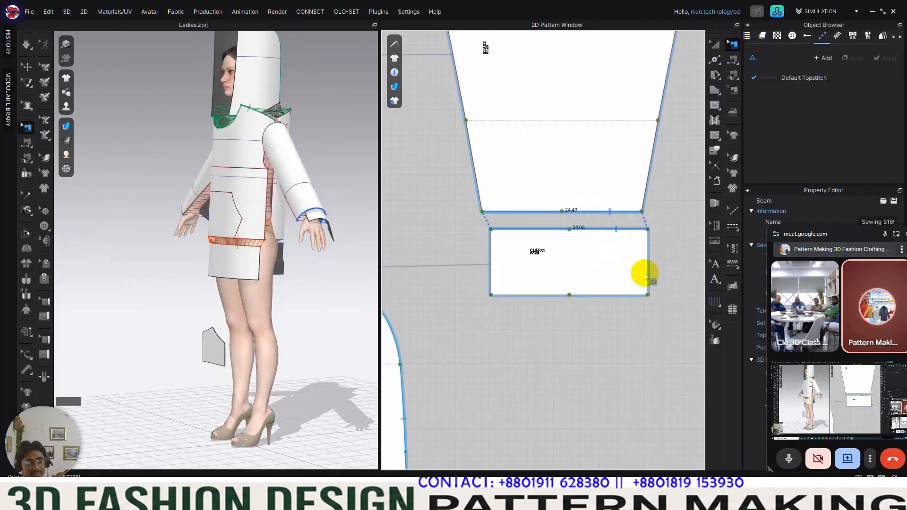
Step: Split one short side edge of the cuff uniformly into 2 segments
{"action": "left_click", "coordinate": [717, 65]}
{"action": "left_click", "coordinate": [743, 67]}
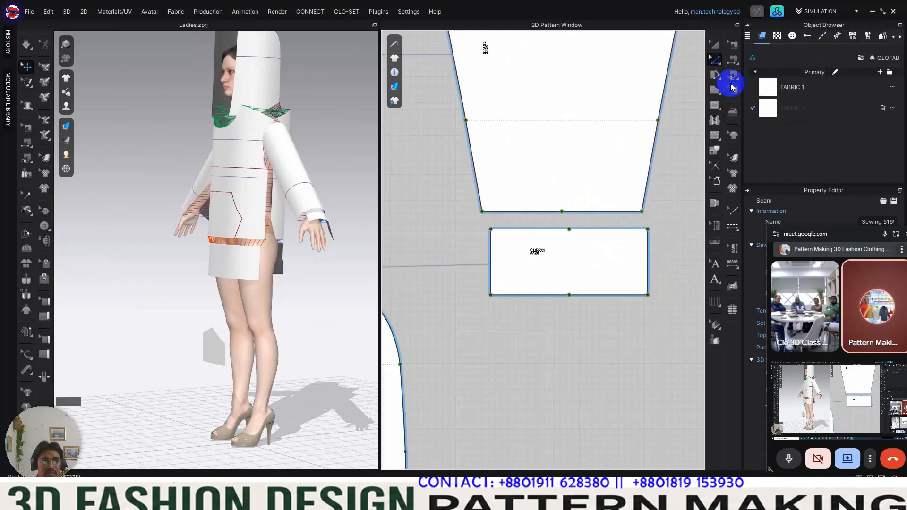
{"action": "middle_click_drag", "start_coordinate": [646, 257], "coordinate": [603, 242]}
{"action": "left_click", "coordinate": [614, 243]}
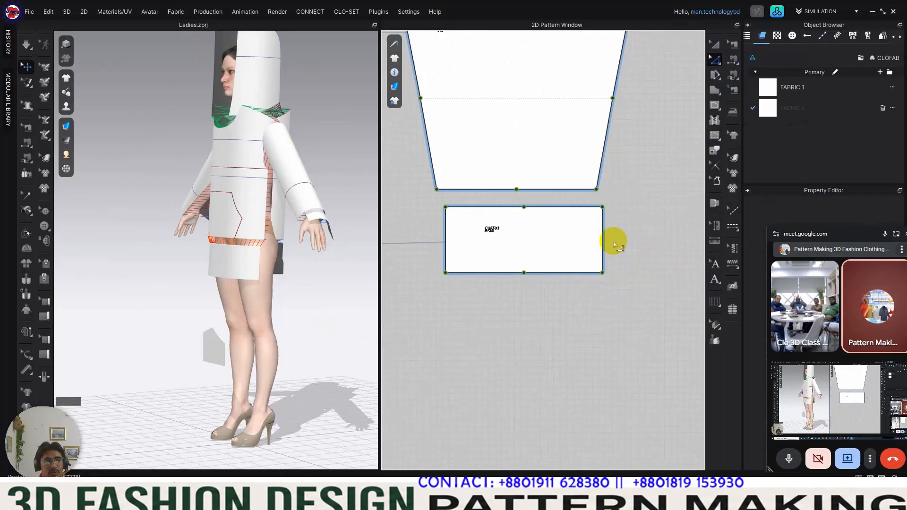
{"action": "left_click", "coordinate": [603, 242]}
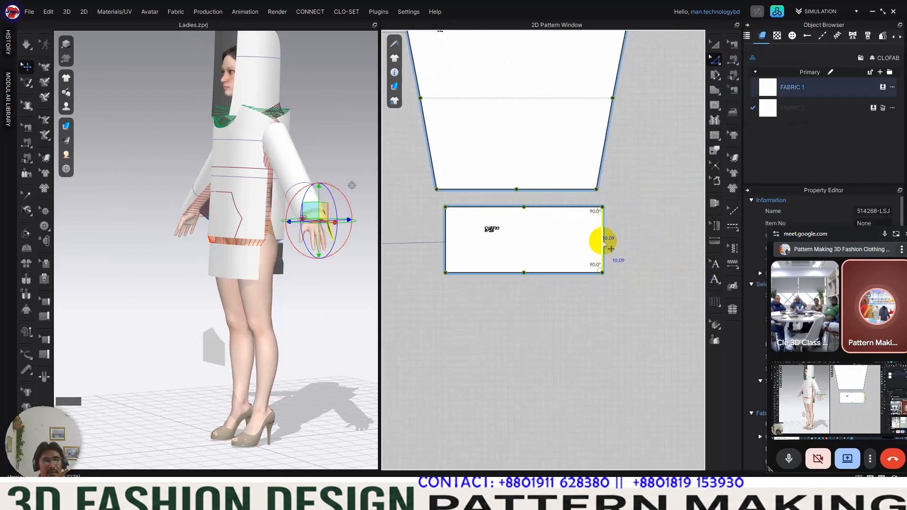
{"action": "right_click", "coordinate": [603, 242]}
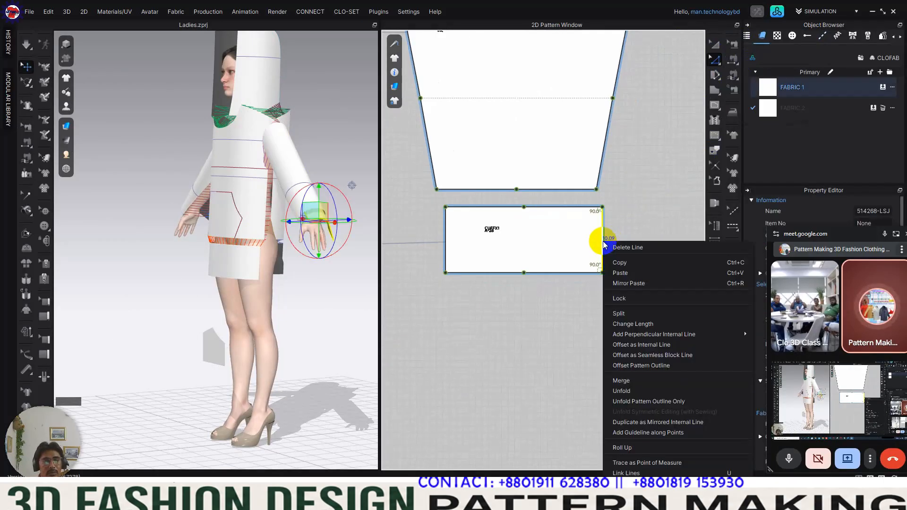
{"action": "left_click", "coordinate": [623, 313]}
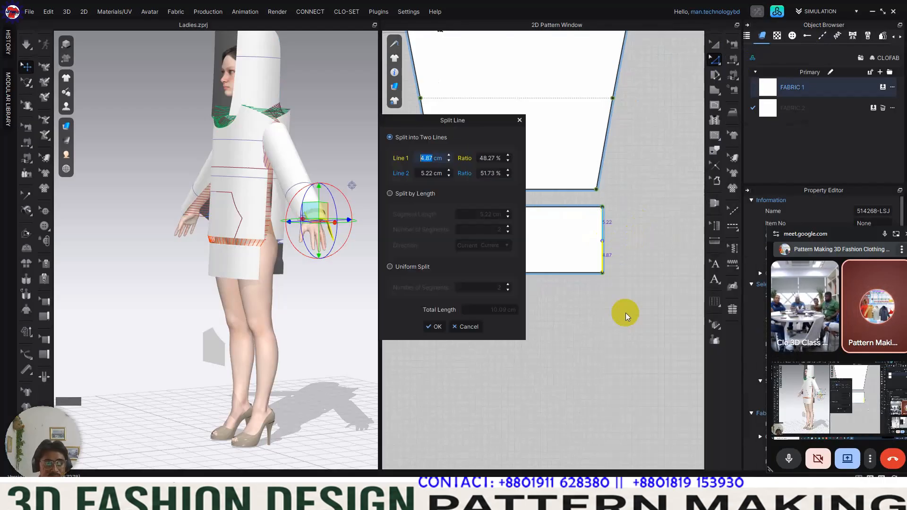
{"action": "left_click", "coordinate": [410, 271]}
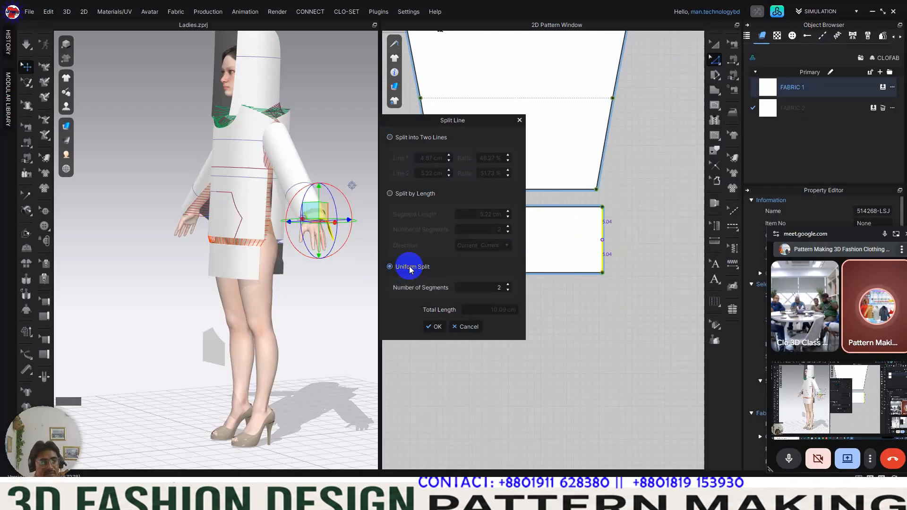
{"action": "left_click", "coordinate": [434, 326]}
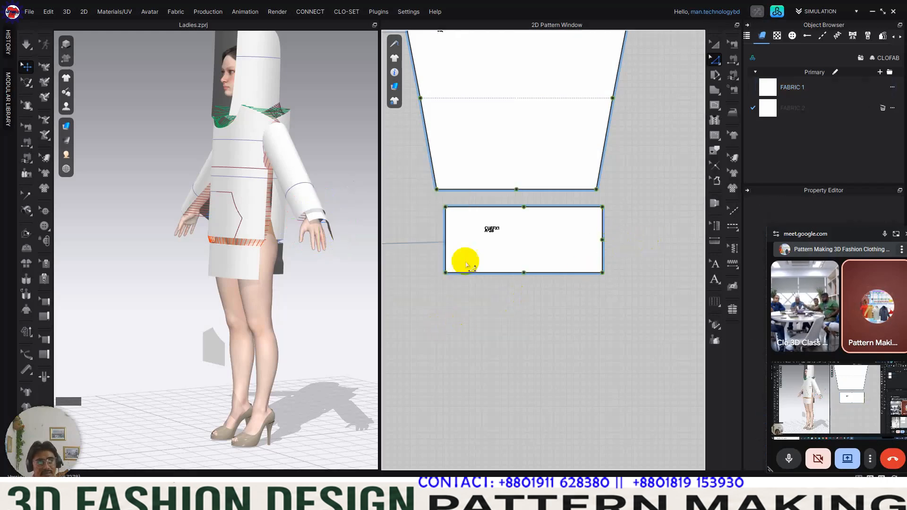
Step: Split the cuff's opposite short side edge uniformly into 2 segments
{"action": "left_click", "coordinate": [446, 253]}
{"action": "right_click", "coordinate": [447, 254]}
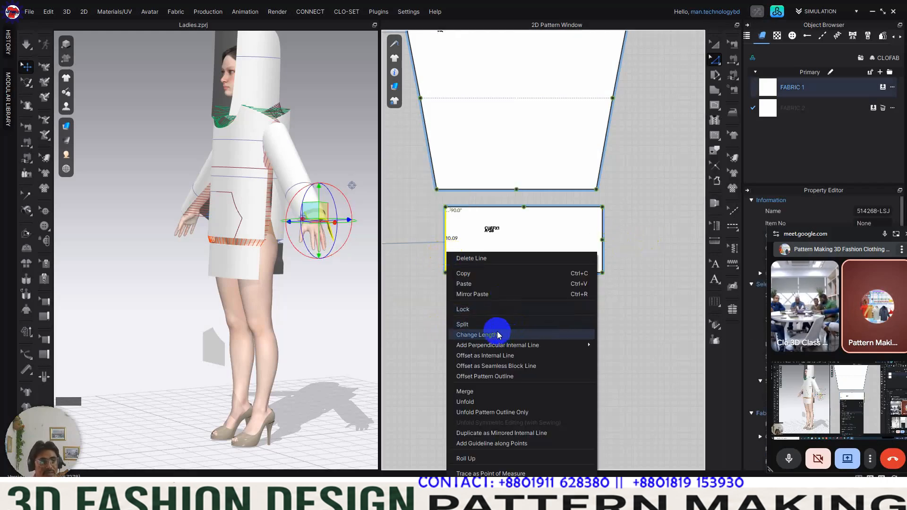
{"action": "left_click", "coordinate": [489, 324]}
{"action": "left_click", "coordinate": [412, 267]}
{"action": "left_click", "coordinate": [435, 326]}
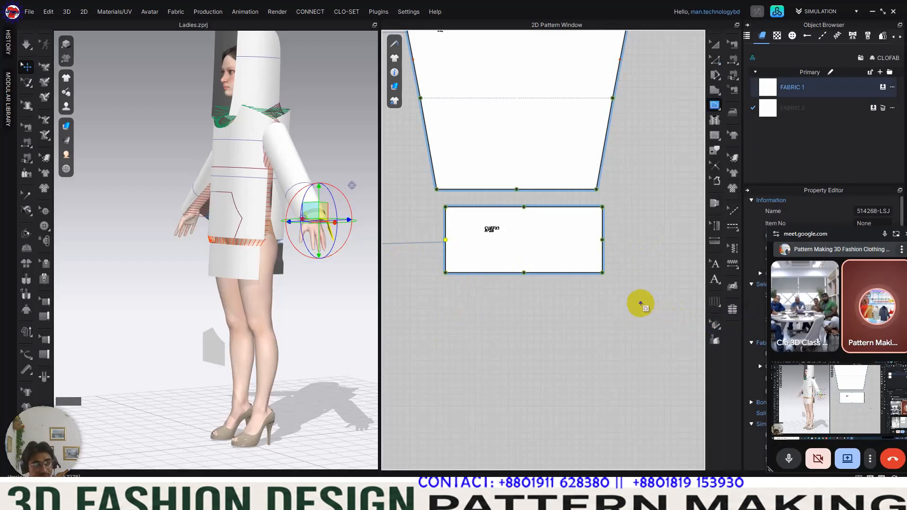
Step: Draw a horizontal internal line across the cuff between the midpoints of its two short sides
{"action": "left_click", "coordinate": [603, 240]}
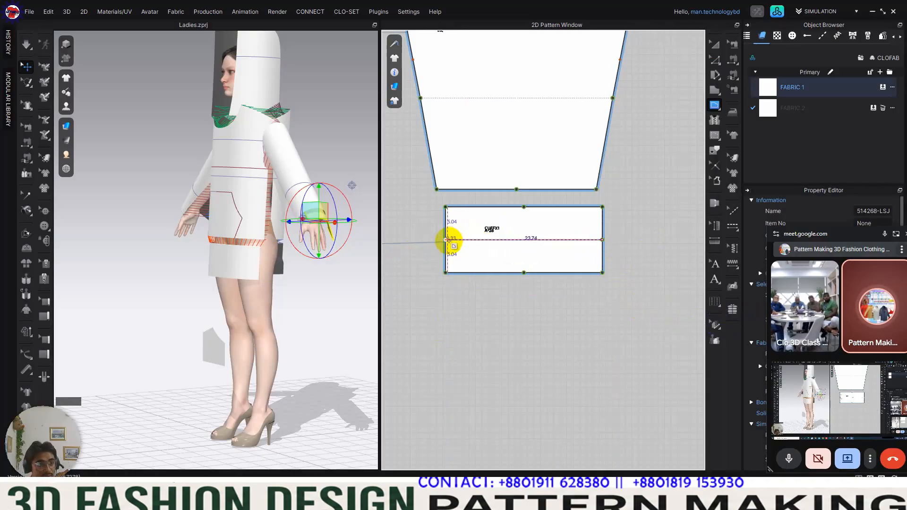
{"action": "left_click", "coordinate": [447, 240]}
{"action": "left_click", "coordinate": [716, 60]}
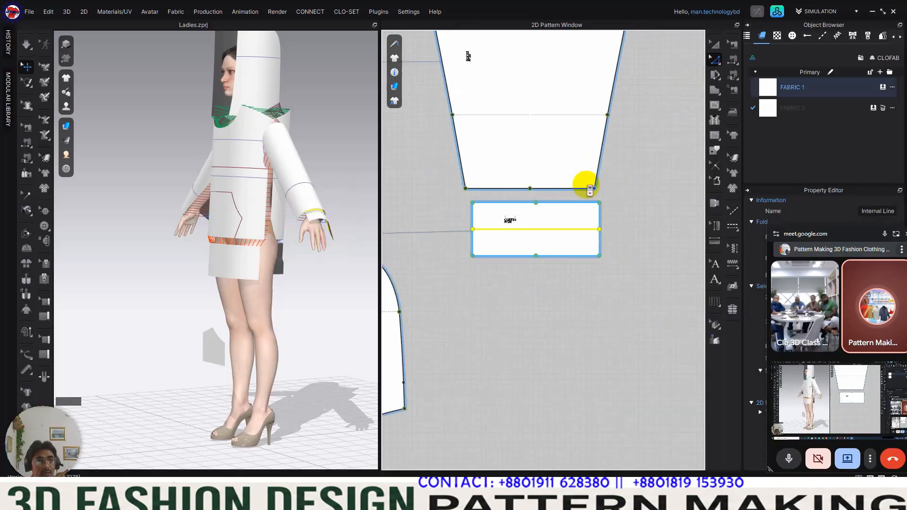
{"action": "scroll", "coordinate": [585, 183], "scroll_direction": "down", "scroll_amount": 5}
{"action": "scroll", "coordinate": [453, 227], "scroll_direction": "up", "scroll_amount": 3}
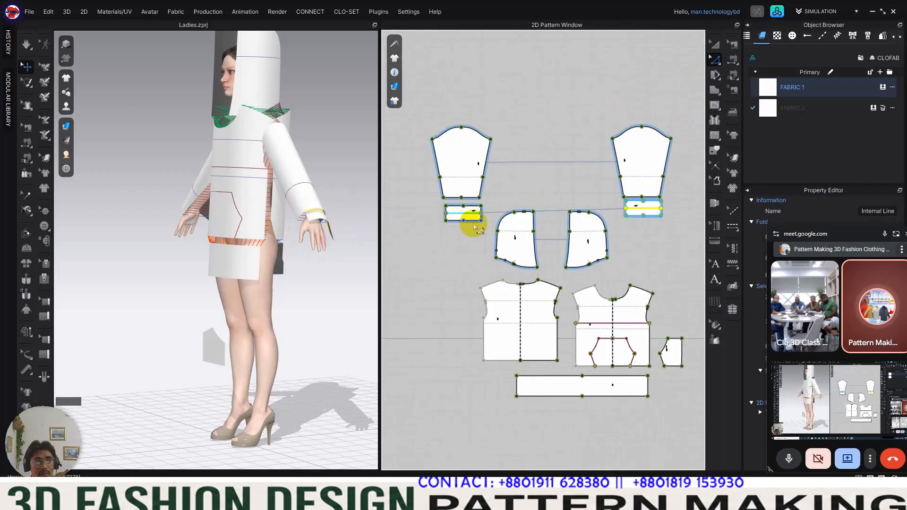
{"action": "scroll", "coordinate": [631, 222], "scroll_direction": "up", "scroll_amount": 6}
{"action": "middle_click_drag", "start_coordinate": [658, 210], "coordinate": [568, 247]}
{"action": "scroll", "coordinate": [568, 247], "scroll_direction": "down", "scroll_amount": 1}
Step: Select the cuff on the avatar and move it outward at the wrist, clear of the hand
{"action": "right_click_drag", "start_coordinate": [267, 285], "coordinate": [292, 296]}
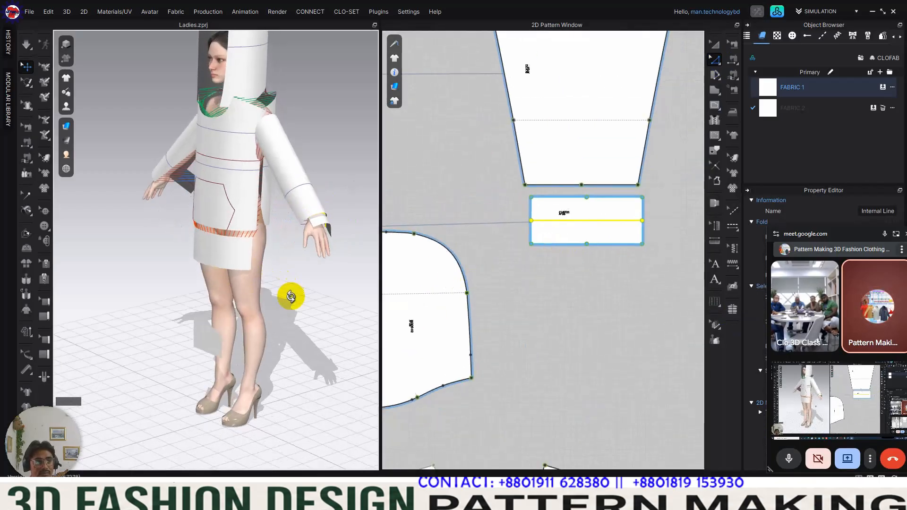
{"action": "scroll", "coordinate": [328, 236], "scroll_direction": "up", "scroll_amount": 1}
{"action": "scroll", "coordinate": [328, 236], "scroll_direction": "up", "scroll_amount": 2}
{"action": "middle_click_drag", "start_coordinate": [328, 236], "coordinate": [151, 232]}
{"action": "right_click_drag", "start_coordinate": [293, 237], "coordinate": [259, 203]}
{"action": "left_click", "coordinate": [714, 44]}
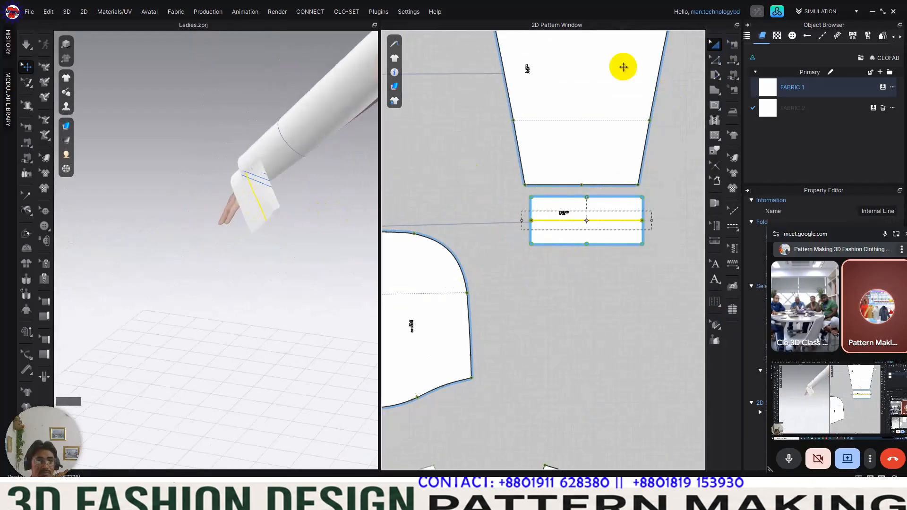
{"action": "left_click", "coordinate": [234, 179]}
{"action": "left_click", "coordinate": [289, 146]}
{"action": "right_click_drag", "start_coordinate": [289, 146], "coordinate": [296, 196]}
{"action": "left_click", "coordinate": [277, 214]}
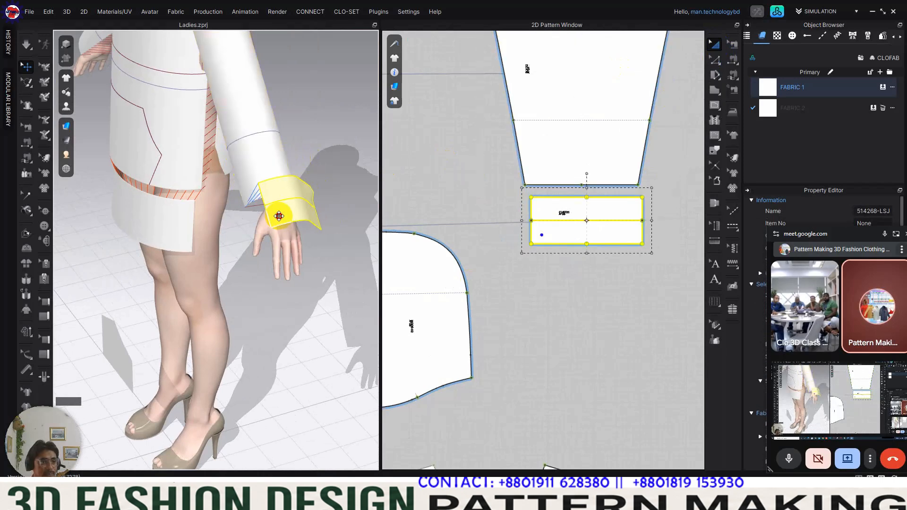
{"action": "right_click_drag", "start_coordinate": [263, 222], "coordinate": [286, 226]}
{"action": "middle_click_drag", "start_coordinate": [295, 201], "coordinate": [295, 137]}
{"action": "right_click_drag", "start_coordinate": [298, 138], "coordinate": [278, 177]}
{"action": "right_click_drag", "start_coordinate": [172, 213], "coordinate": [187, 238]}
Step: Fold the cuff along its centre internal line with Fold Arrangement
{"action": "left_click", "coordinate": [25, 235]}
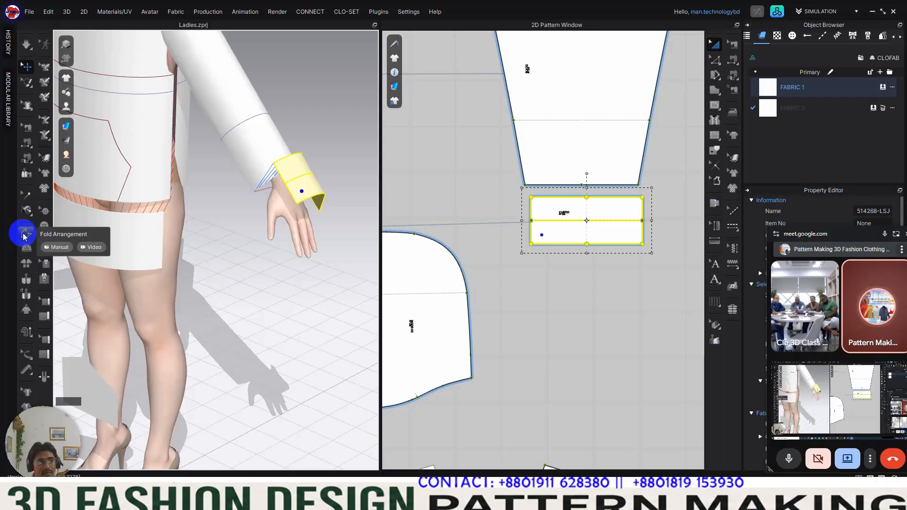
{"action": "left_click", "coordinate": [25, 236]}
{"action": "right_click_drag", "start_coordinate": [230, 255], "coordinate": [253, 268]}
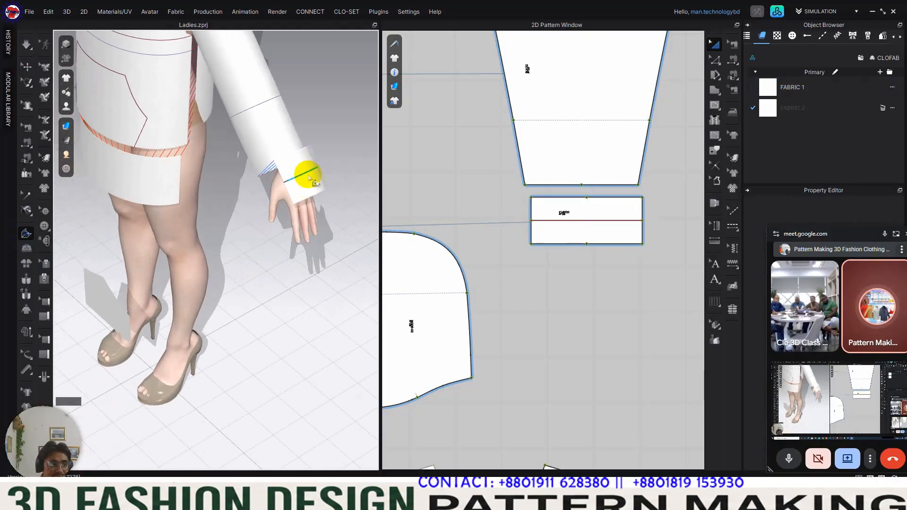
{"action": "left_click", "coordinate": [315, 173]}
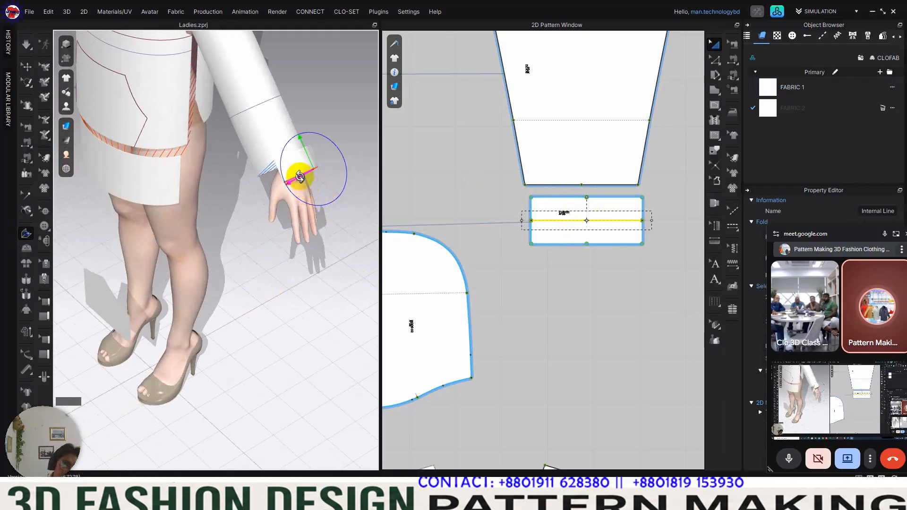
{"action": "right_click_drag", "start_coordinate": [297, 163], "coordinate": [295, 265]}
{"action": "left_click", "coordinate": [574, 269]}
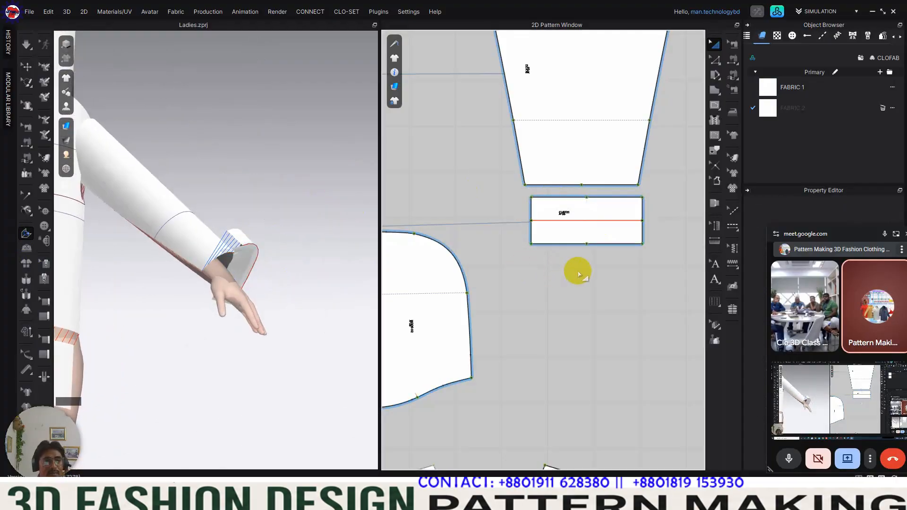
Step: Sew the cuff's two long edges to each other with Free Sewing, along their full length
{"action": "scroll", "coordinate": [595, 250], "scroll_direction": "up", "scroll_amount": 4}
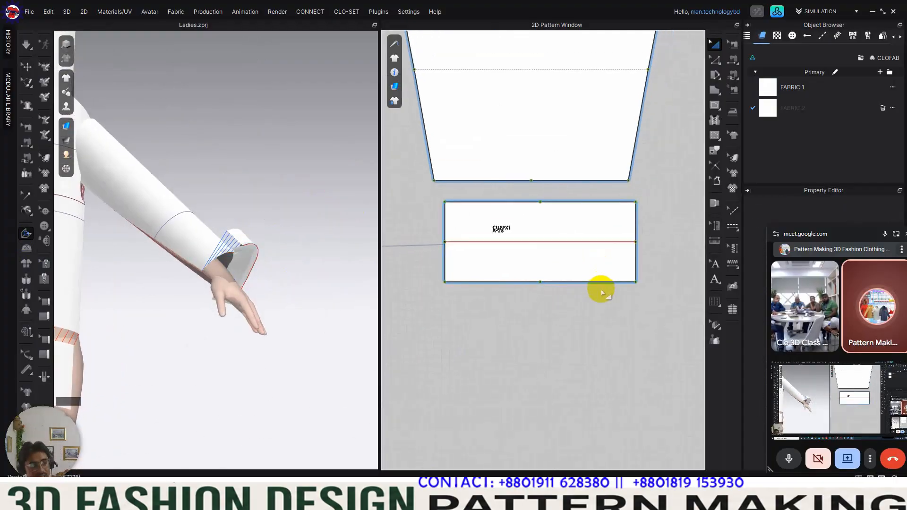
{"action": "key", "text": "m"}
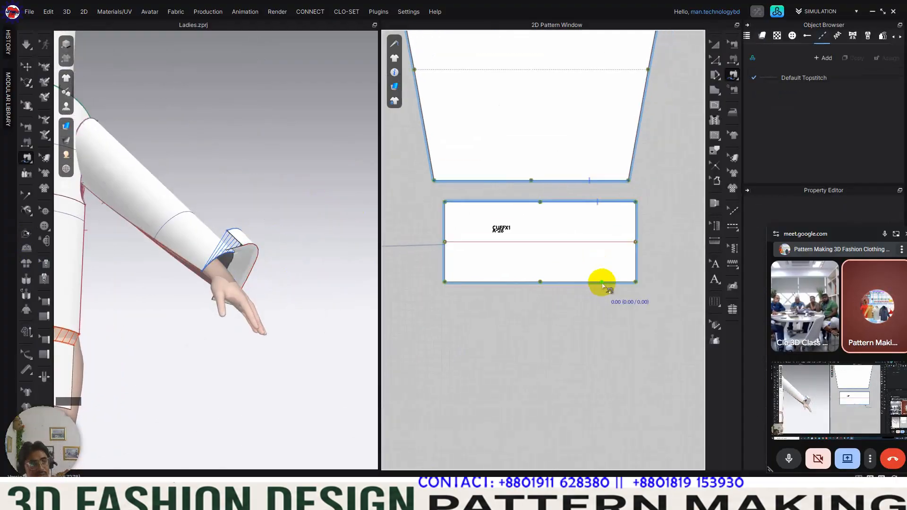
{"action": "left_click", "coordinate": [636, 202]}
{"action": "left_click", "coordinate": [445, 203]}
{"action": "left_click", "coordinate": [636, 282]}
{"action": "left_click", "coordinate": [445, 282]}
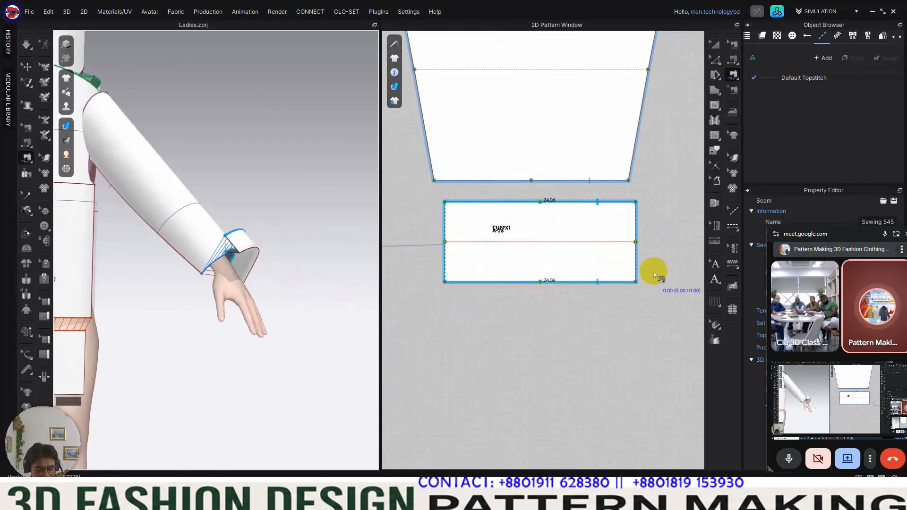
Step: Sew the lower halves of the cuff's two short sides to each other, from the fold line to the corner
{"action": "left_click", "coordinate": [637, 242]}
{"action": "left_click", "coordinate": [636, 282]}
{"action": "left_click", "coordinate": [446, 245]}
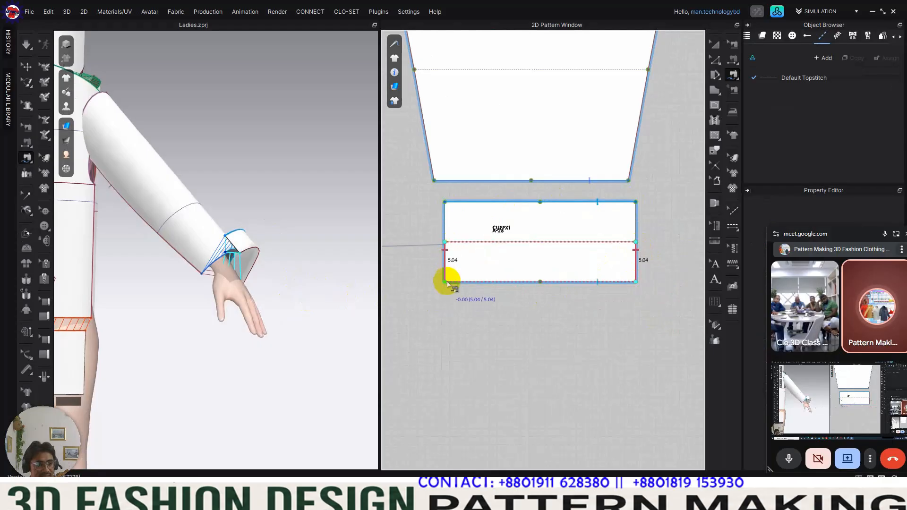
{"action": "left_click", "coordinate": [445, 281]}
{"action": "right_click_drag", "start_coordinate": [295, 326], "coordinate": [236, 284]}
{"action": "left_click", "coordinate": [705, 46]}
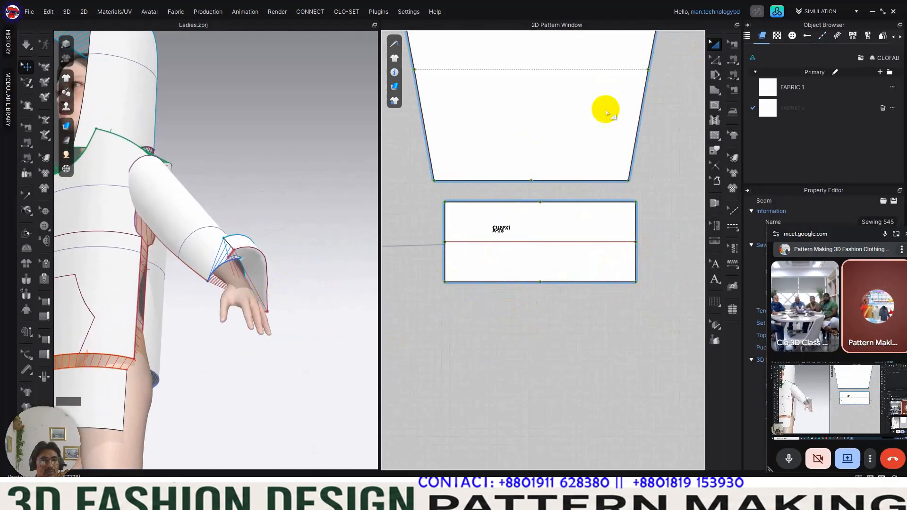
Step: Examine the folded and sewn cuff around the avatar's wrist from several angles
{"action": "left_click", "coordinate": [238, 247]}
{"action": "right_click_drag", "start_coordinate": [238, 247], "coordinate": [126, 250]}
{"action": "left_click_drag", "start_coordinate": [317, 315], "coordinate": [268, 298]}
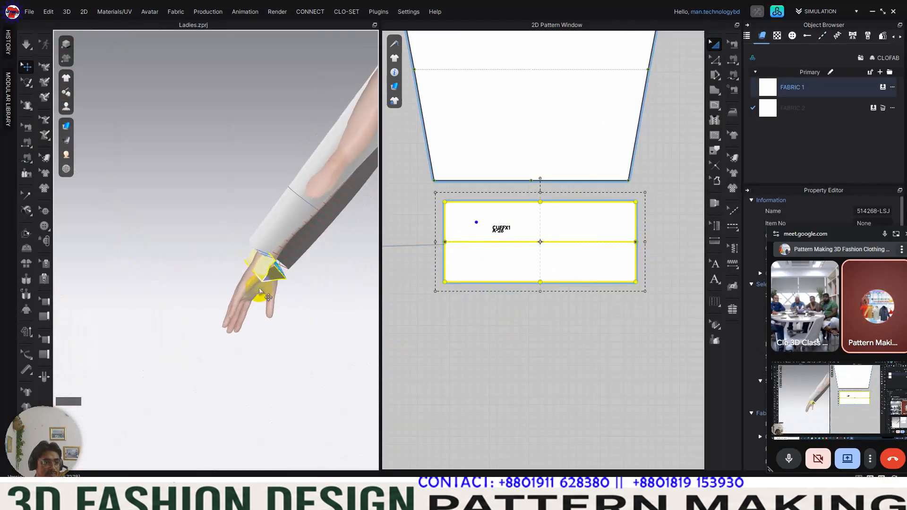
{"action": "right_click_drag", "start_coordinate": [284, 298], "coordinate": [333, 272]}
{"action": "scroll", "coordinate": [285, 268], "scroll_direction": "down", "scroll_amount": 3}
{"action": "scroll", "coordinate": [562, 297], "scroll_direction": "down", "scroll_amount": 6}
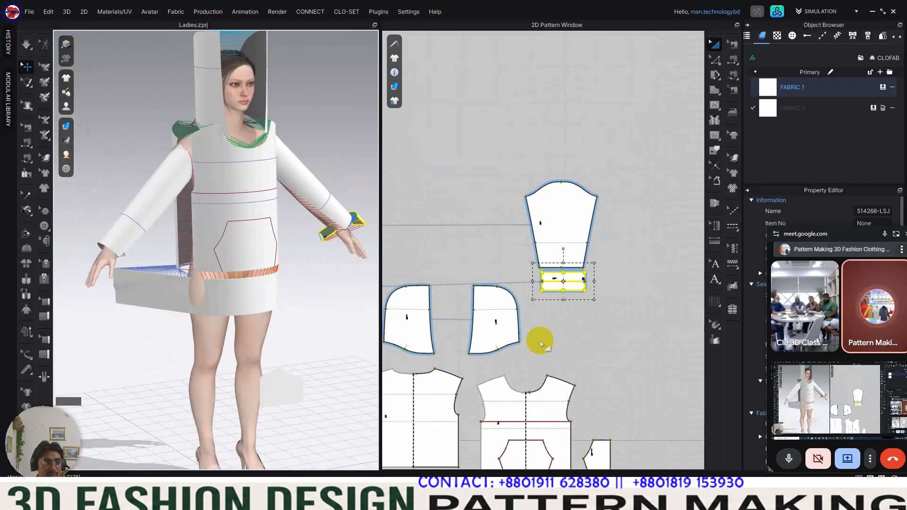
Step: Split one short end edge of the hem band uniformly into 2 segments
{"action": "middle_click_drag", "start_coordinate": [535, 411], "coordinate": [611, 222]}
{"action": "scroll", "coordinate": [618, 244], "scroll_direction": "up", "scroll_amount": 4}
{"action": "scroll", "coordinate": [595, 274], "scroll_direction": "down", "scroll_amount": 4}
{"action": "middle_click_drag", "start_coordinate": [577, 290], "coordinate": [581, 277]}
{"action": "left_click", "coordinate": [581, 261]}
{"action": "left_click", "coordinate": [653, 320]}
{"action": "middle_click_drag", "start_coordinate": [644, 278], "coordinate": [613, 289]}
{"action": "key", "text": "z"}
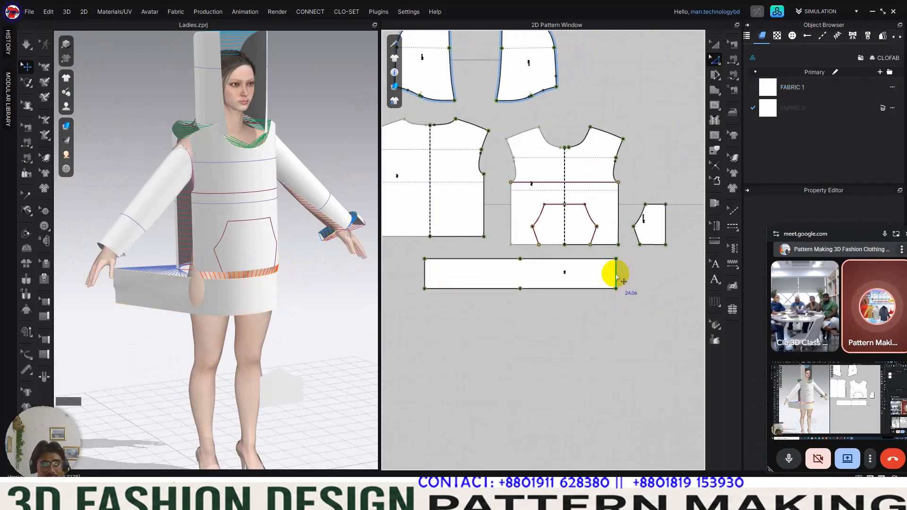
{"action": "right_click", "coordinate": [616, 276]}
{"action": "left_click", "coordinate": [652, 110]}
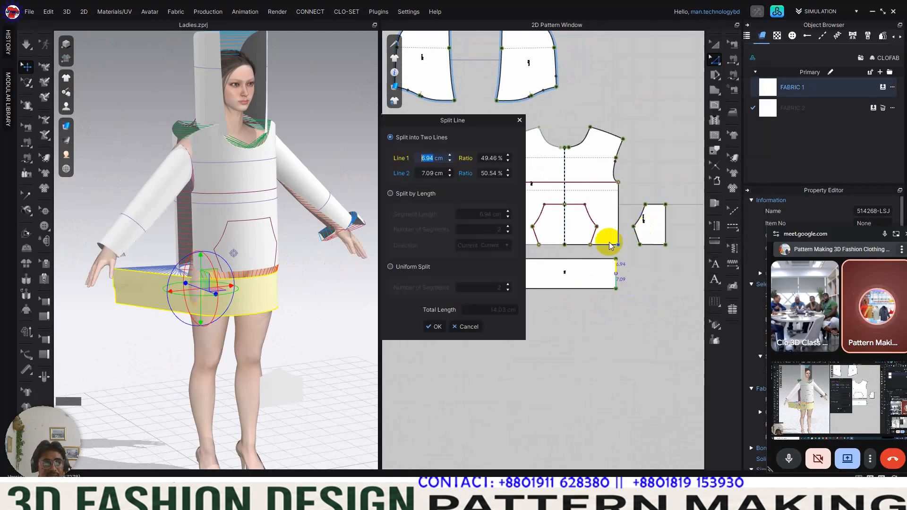
{"action": "left_click", "coordinate": [411, 267]}
{"action": "left_click", "coordinate": [434, 327]}
Step: Split the hem band's opposite short end edge uniformly into 2 segments
{"action": "scroll", "coordinate": [570, 327], "scroll_direction": "down", "scroll_amount": 2}
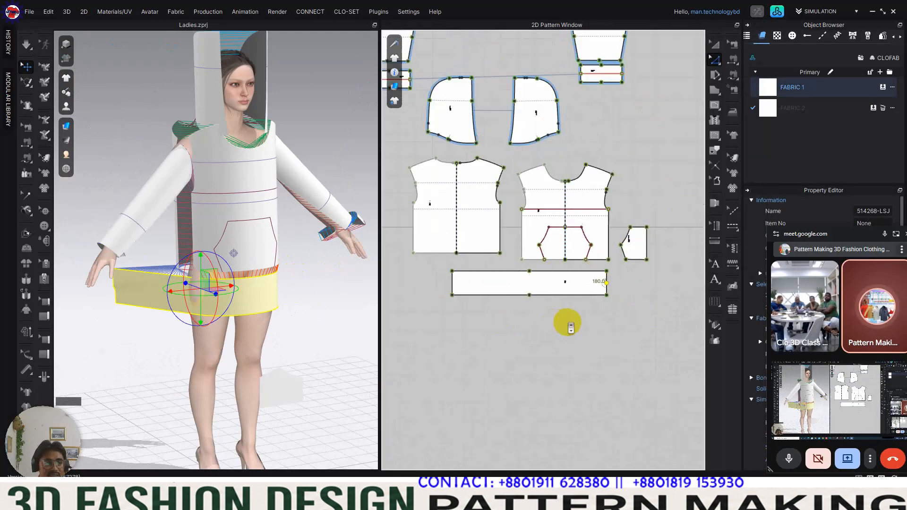
{"action": "right_click", "coordinate": [454, 285]}
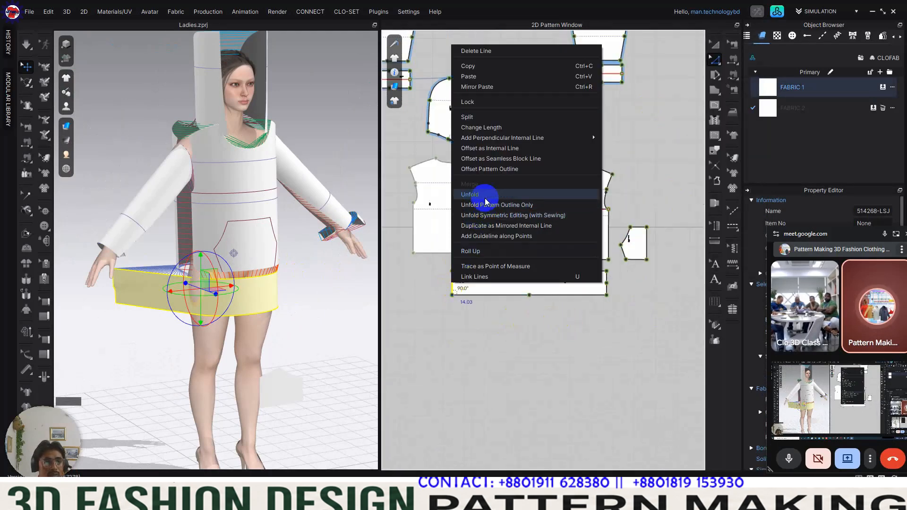
{"action": "left_click", "coordinate": [470, 118]}
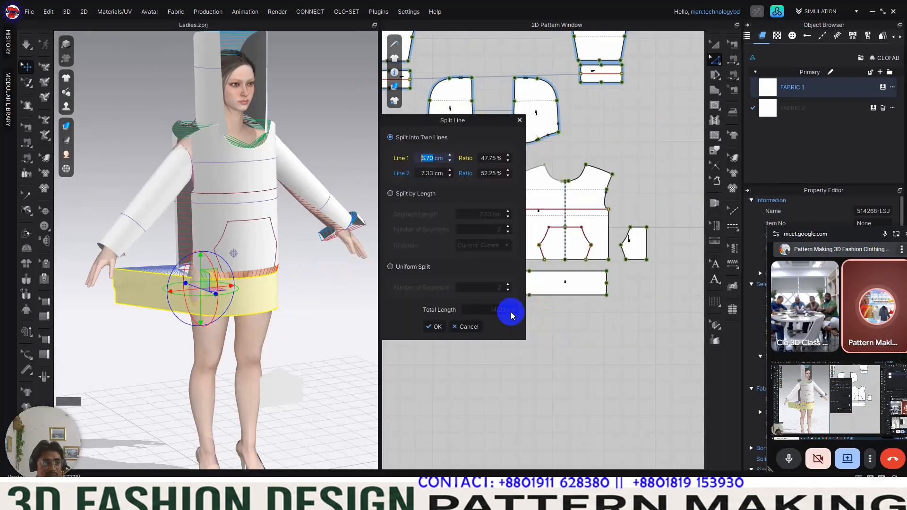
{"action": "left_click", "coordinate": [408, 274]}
{"action": "left_click", "coordinate": [436, 327]}
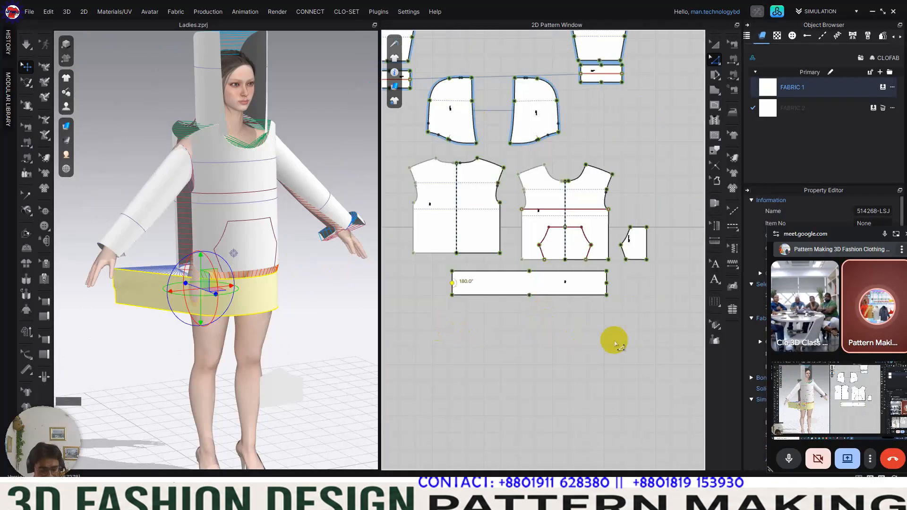
Step: Draw a horizontal internal line across the hem band between the midpoints of its two short ends
{"action": "key", "text": "n"}
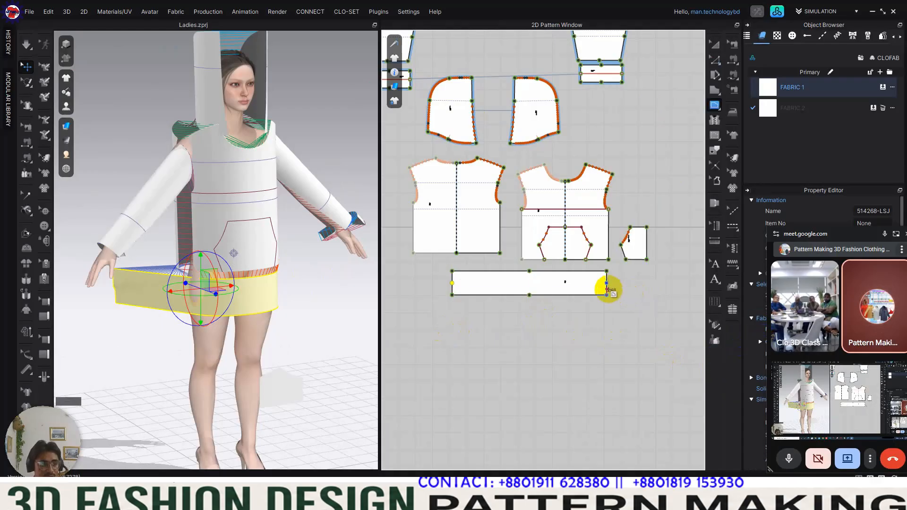
{"action": "left_click", "coordinate": [607, 284]}
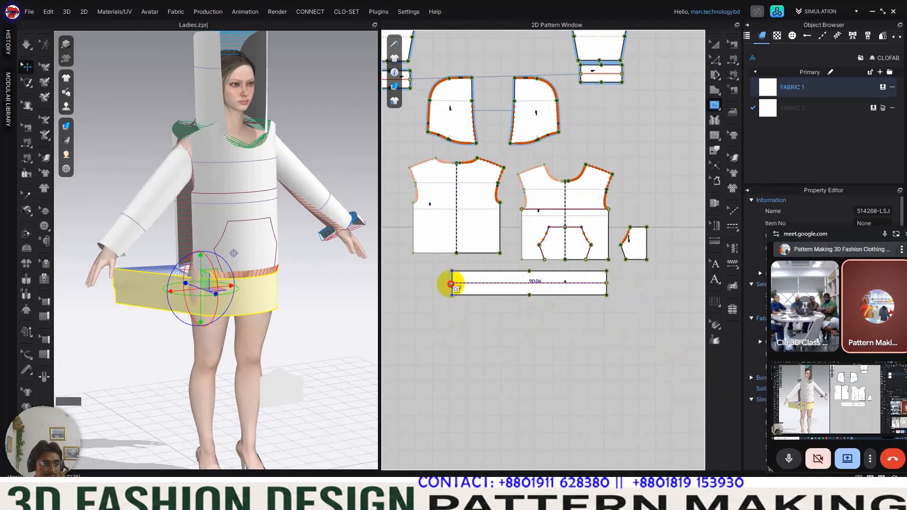
{"action": "left_click", "coordinate": [451, 283]}
{"action": "left_click", "coordinate": [721, 63]}
Step: Fold the hem band on the avatar along its centre internal line with Fold Arrangement
{"action": "right_click_drag", "start_coordinate": [227, 344], "coordinate": [272, 290]}
{"action": "left_click", "coordinate": [271, 289]}
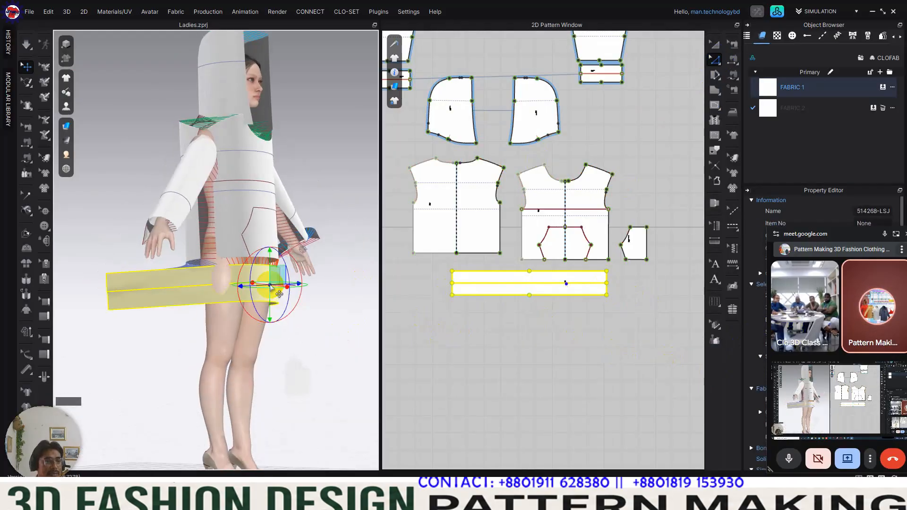
{"action": "left_click", "coordinate": [26, 234]}
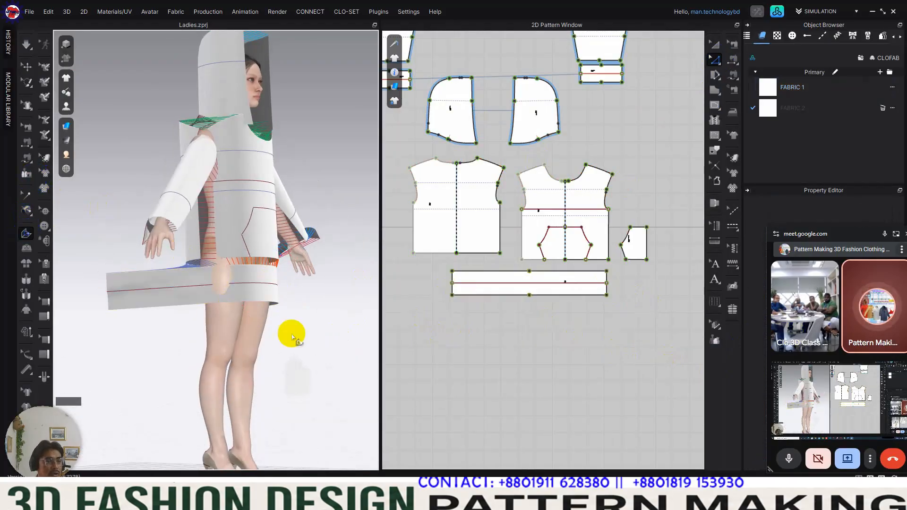
{"action": "left_click", "coordinate": [278, 295]}
{"action": "left_click_drag", "start_coordinate": [272, 315], "coordinate": [245, 294]}
{"action": "left_click", "coordinate": [577, 359]}
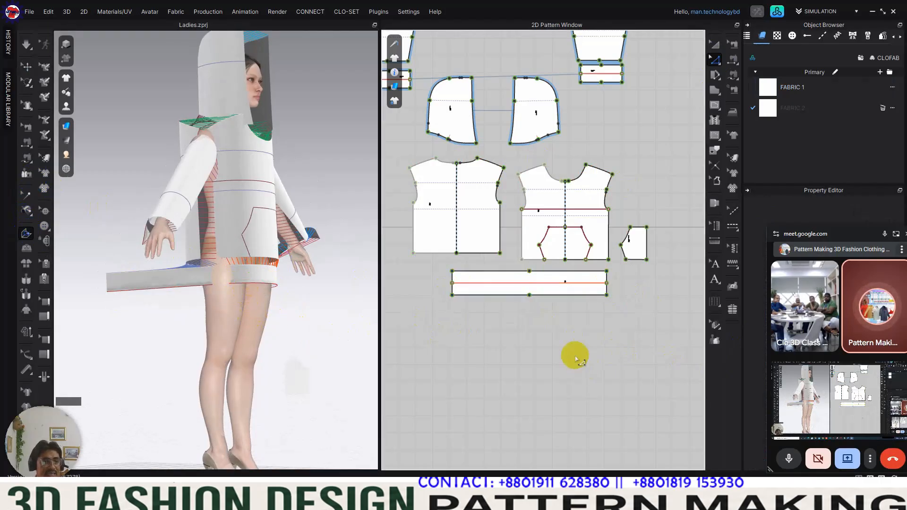
Step: Sew the hem band's two long edges to each other with Free Sewing, along their full length
{"action": "key", "text": "m"}
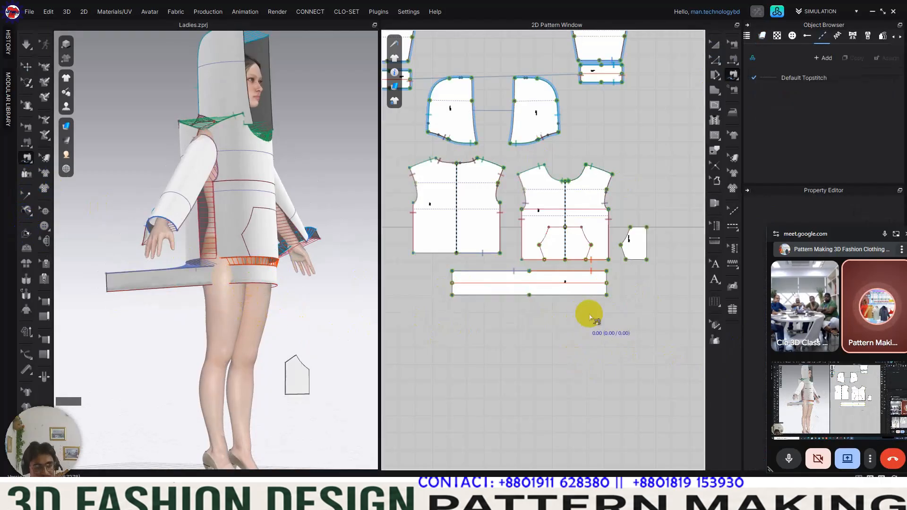
{"action": "left_click", "coordinate": [607, 273]}
{"action": "left_click", "coordinate": [452, 272]}
{"action": "left_click", "coordinate": [607, 296]}
{"action": "left_click", "coordinate": [454, 295]}
{"action": "scroll", "coordinate": [602, 301], "scroll_direction": "up", "scroll_amount": 3}
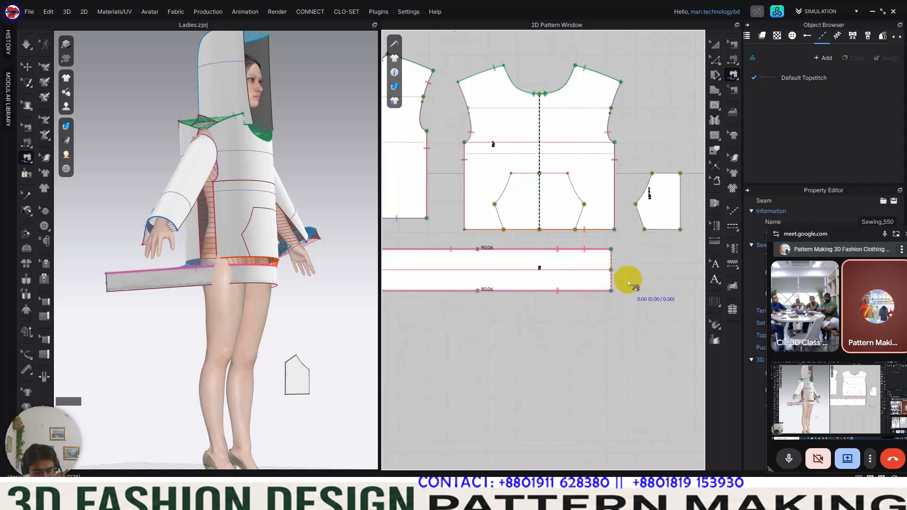
Step: Sew the upper half to the lower half of each short end of the hem band with Segment Sewing
{"action": "key", "text": "n"}
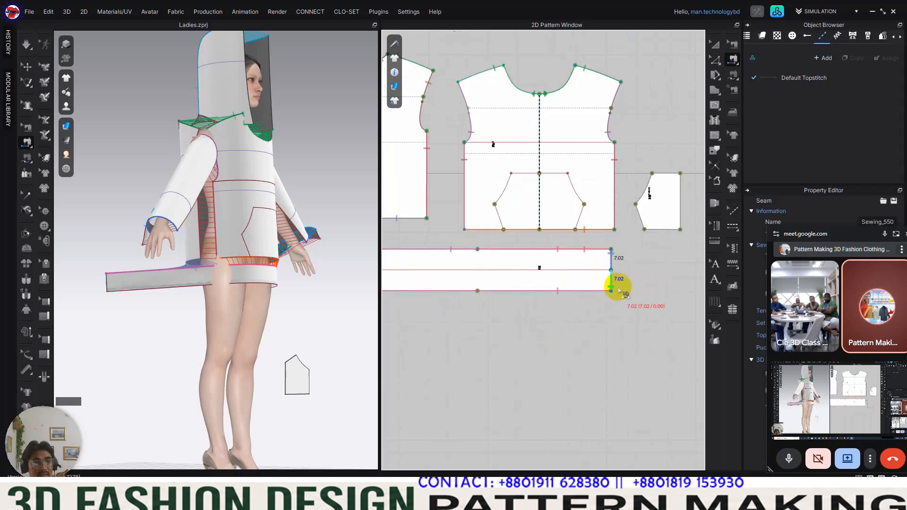
{"action": "scroll", "coordinate": [617, 289], "scroll_direction": "down", "scroll_amount": 3}
{"action": "scroll", "coordinate": [449, 279], "scroll_direction": "up", "scroll_amount": 5}
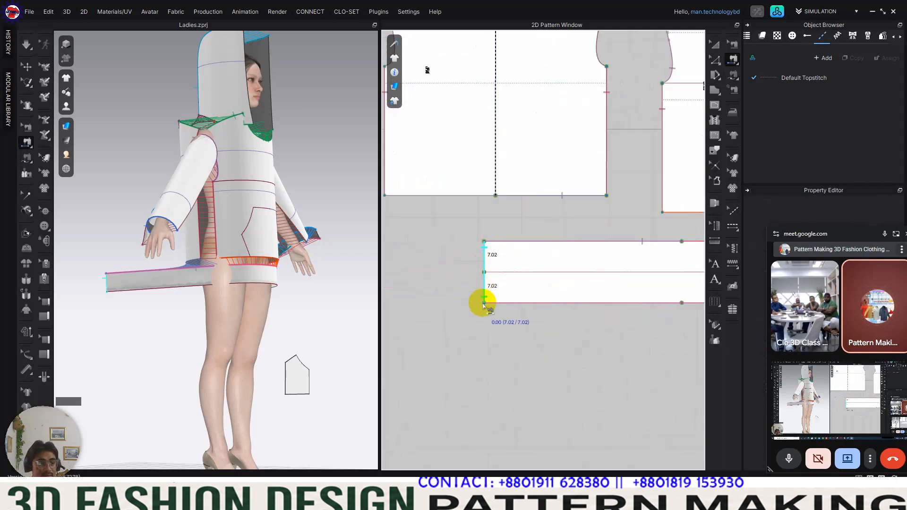
Step: Sew the lower halves of the hem band's two short ends to each other, closing the band into a loop
{"action": "scroll", "coordinate": [484, 298], "scroll_direction": "down", "scroll_amount": 3}
{"action": "scroll", "coordinate": [487, 324], "scroll_direction": "up", "scroll_amount": 2}
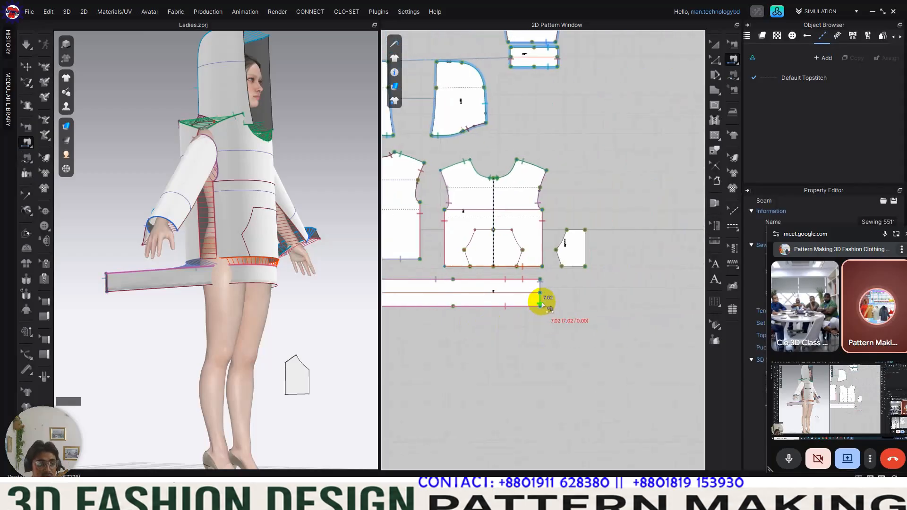
{"action": "scroll", "coordinate": [586, 331], "scroll_direction": "up", "scroll_amount": 5}
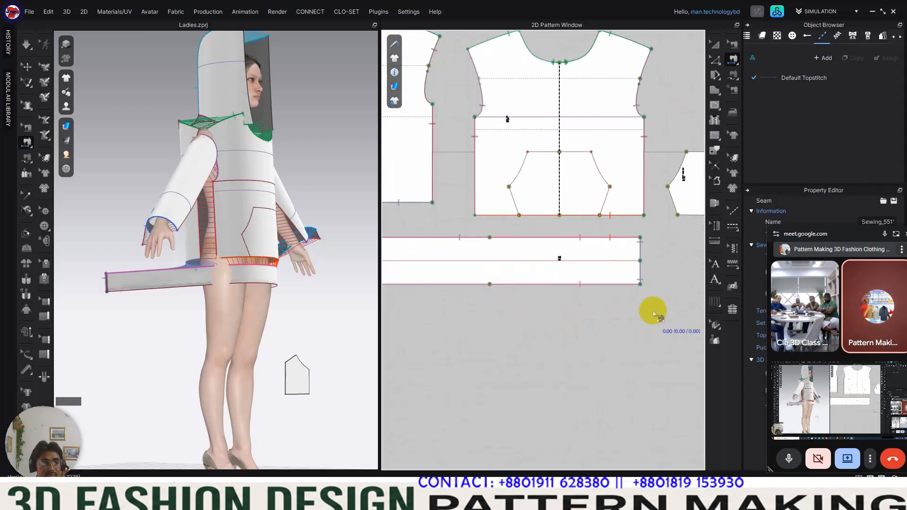
{"action": "scroll", "coordinate": [641, 272], "scroll_direction": "down", "scroll_amount": 3}
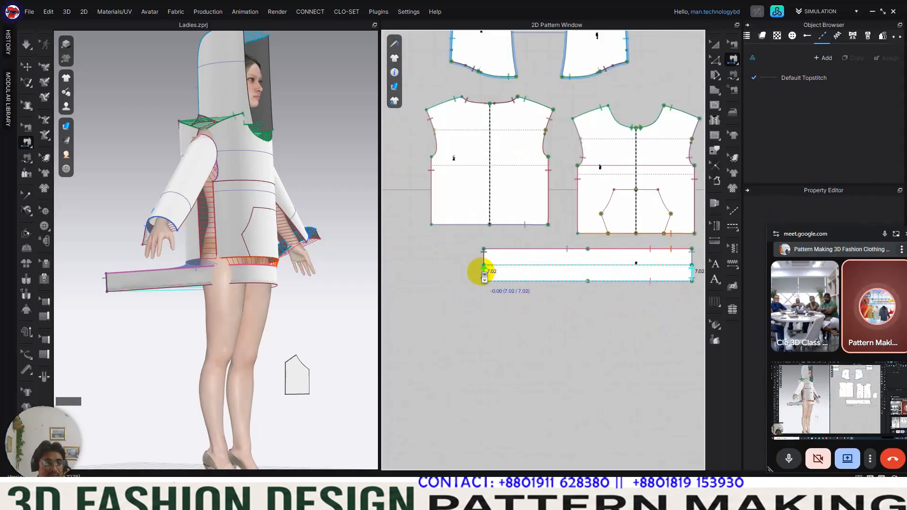
{"action": "scroll", "coordinate": [486, 267], "scroll_direction": "up", "scroll_amount": 5}
{"action": "right_click_drag", "start_coordinate": [265, 299], "coordinate": [227, 304]}
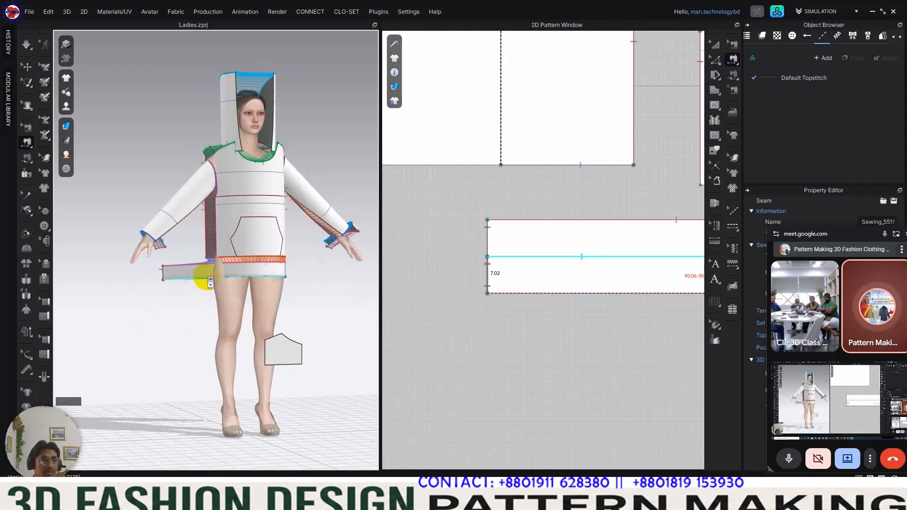
Step: Reset the hem band to its 2D arrangement and place it on the avatar's front centre arrangement point below the body hem
{"action": "scroll", "coordinate": [203, 279], "scroll_direction": "down", "scroll_amount": 3}
{"action": "left_click", "coordinate": [714, 45]}
{"action": "left_click", "coordinate": [545, 283]}
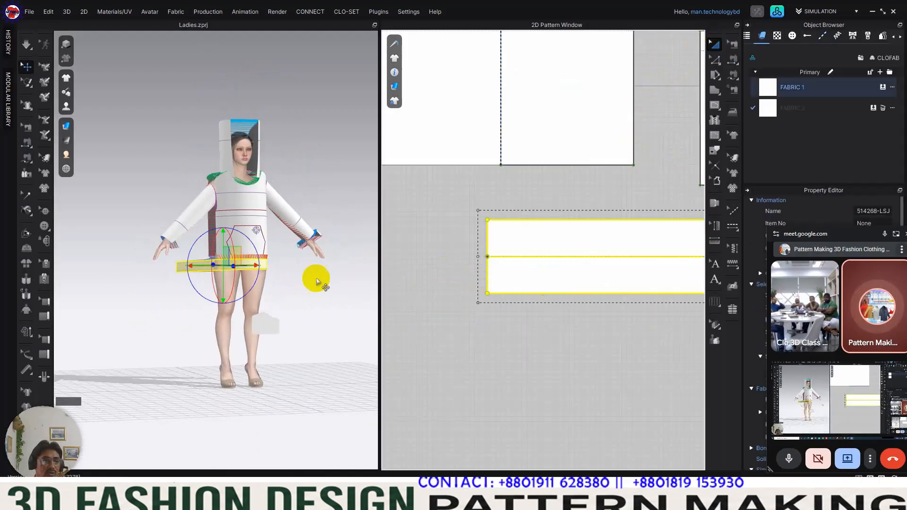
{"action": "scroll", "coordinate": [223, 250], "scroll_direction": "down", "scroll_amount": 2}
{"action": "right_click", "coordinate": [226, 248]}
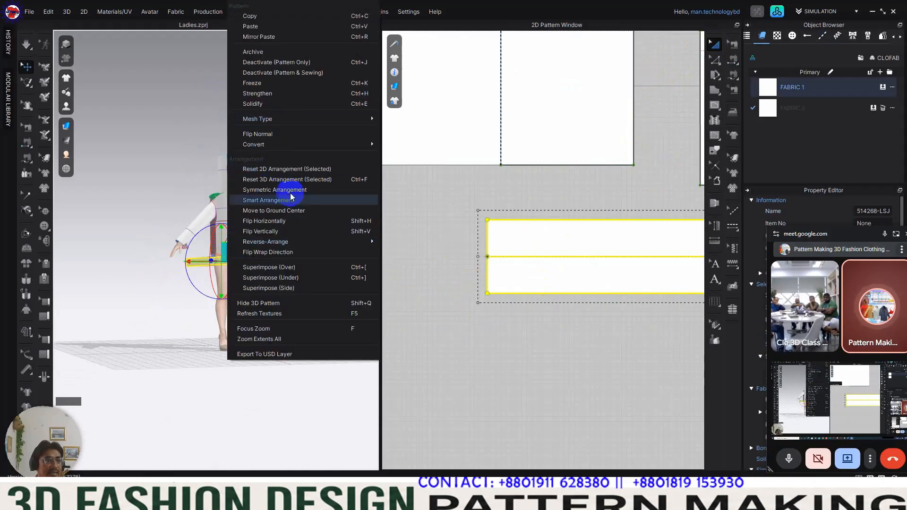
{"action": "left_click", "coordinate": [269, 168]}
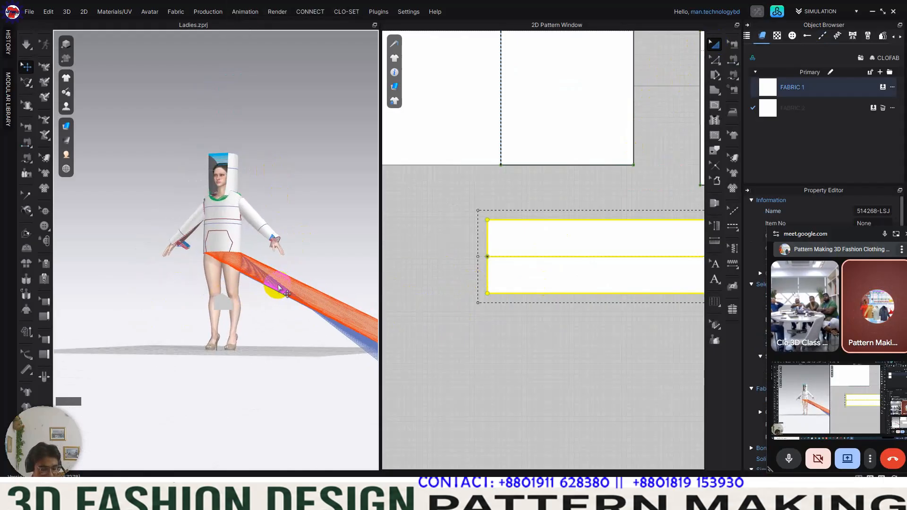
{"action": "scroll", "coordinate": [293, 298], "scroll_direction": "up", "scroll_amount": 6}
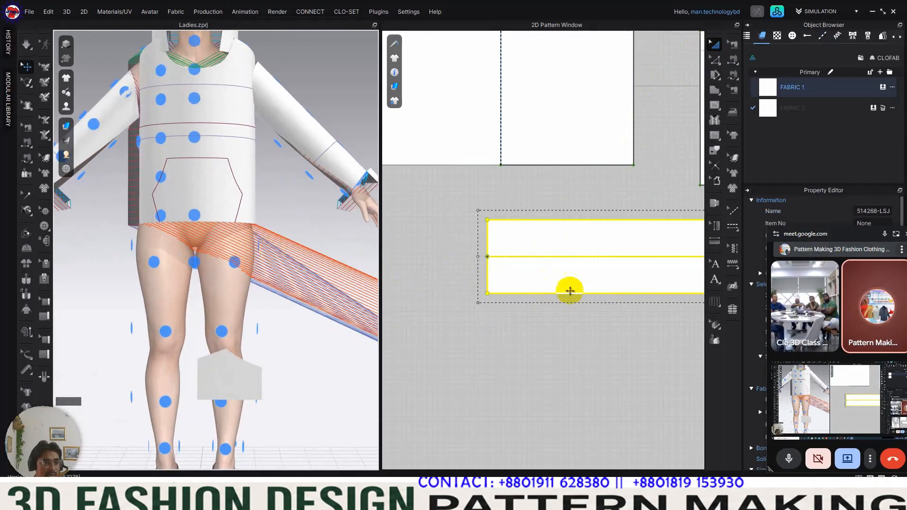
{"action": "left_click", "coordinate": [194, 262]}
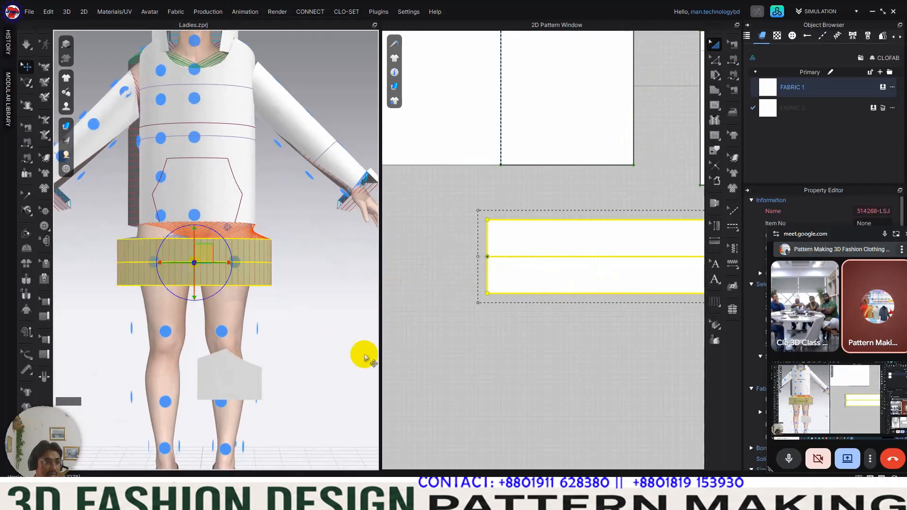
Step: Fold the newly placed hem band along its centre internal line with Fold Arrangement
{"action": "left_click", "coordinate": [284, 284]}
{"action": "right_click_drag", "start_coordinate": [283, 283], "coordinate": [262, 264]}
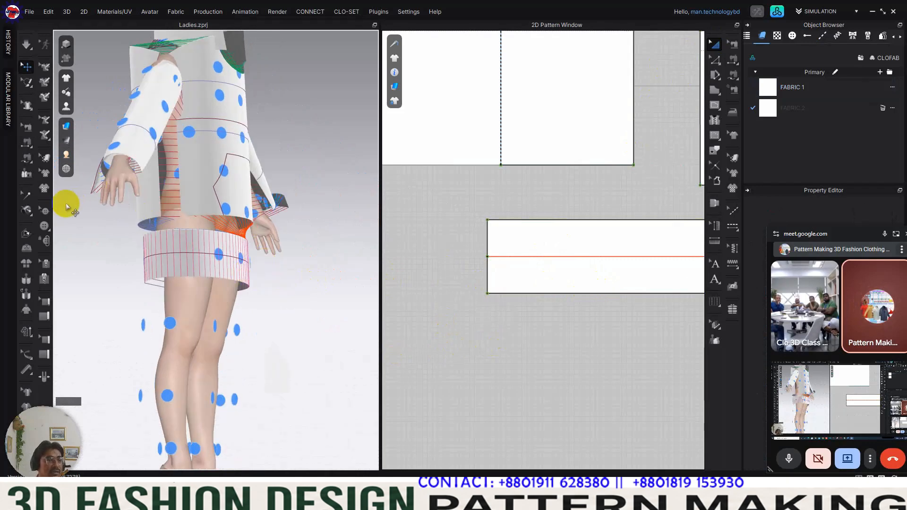
{"action": "left_click", "coordinate": [236, 258]}
{"action": "left_click_drag", "start_coordinate": [239, 289], "coordinate": [190, 232]}
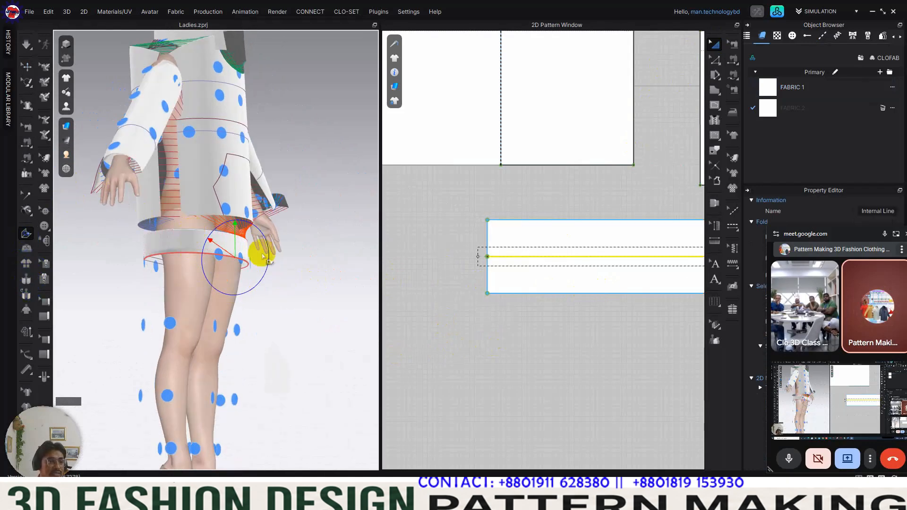
{"action": "left_click", "coordinate": [470, 330]}
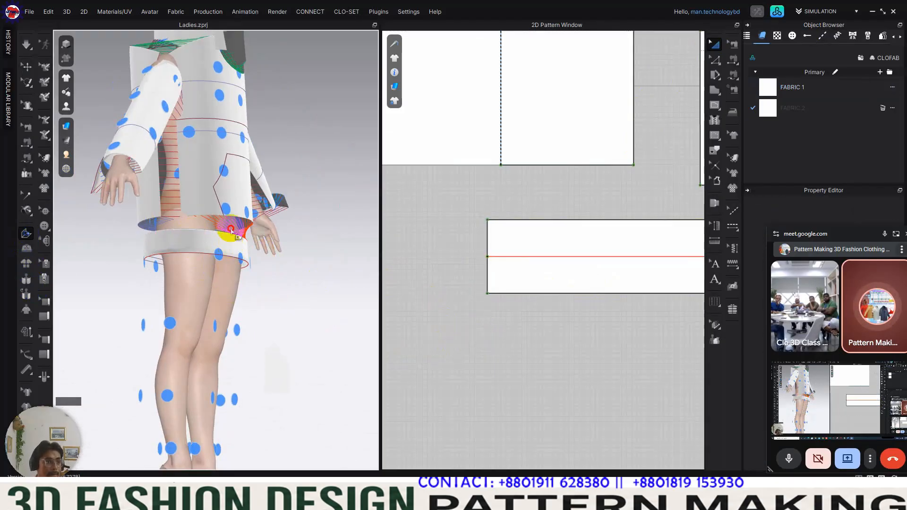
{"action": "left_click", "coordinate": [27, 67]}
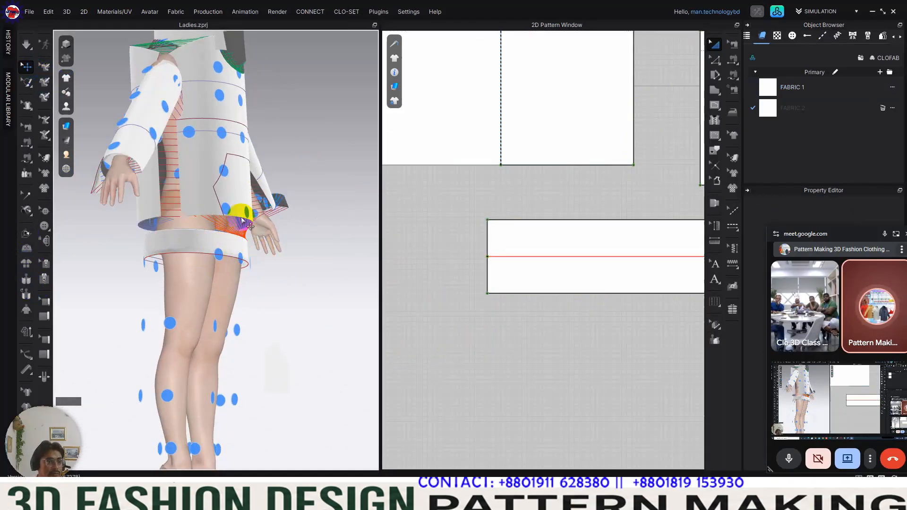
Step: Reset the selected sleeve cuff to its 2D arrangement
{"action": "left_click", "coordinate": [232, 240]}
{"action": "right_click_drag", "start_coordinate": [242, 230], "coordinate": [178, 262]}
{"action": "scroll", "coordinate": [176, 263], "scroll_direction": "up", "scroll_amount": 4}
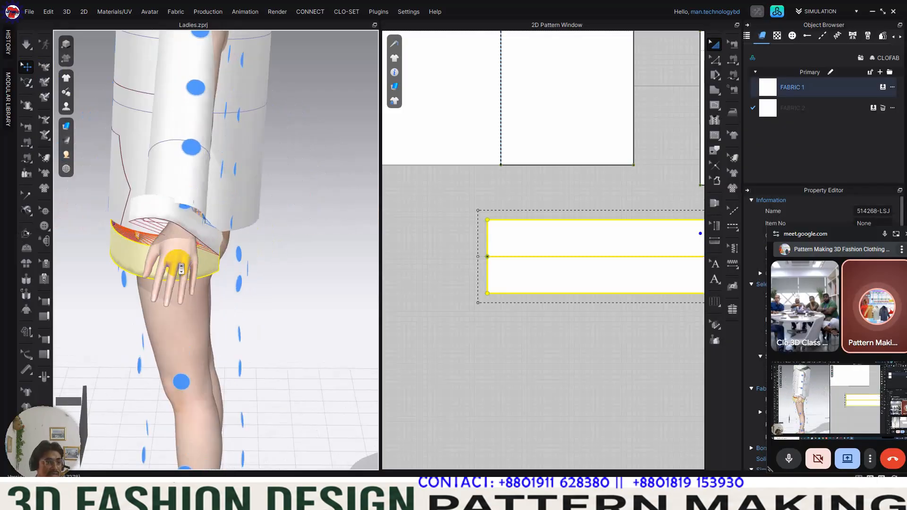
{"action": "left_click", "coordinate": [201, 228]}
{"action": "right_click", "coordinate": [191, 223]}
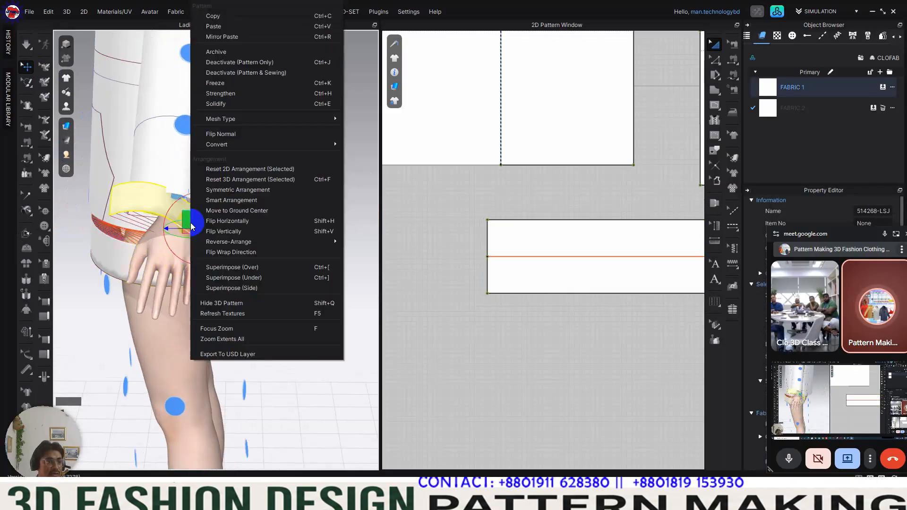
{"action": "left_click", "coordinate": [234, 169]}
Step: Place the cuff from below the right-hand sleeve pattern around the avatar's wrist with an arrangement point
{"action": "scroll", "coordinate": [526, 235], "scroll_direction": "down", "scroll_amount": 4}
{"action": "middle_click_drag", "start_coordinate": [571, 208], "coordinate": [525, 247]}
{"action": "scroll", "coordinate": [537, 202], "scroll_direction": "up", "scroll_amount": 8}
{"action": "middle_click_drag", "start_coordinate": [571, 228], "coordinate": [625, 230]}
{"action": "left_click", "coordinate": [625, 230]}
{"action": "left_click", "coordinate": [552, 210]}
{"action": "left_click", "coordinate": [216, 162]}
{"action": "right_click_drag", "start_coordinate": [284, 296], "coordinate": [302, 229]}
{"action": "middle_click_drag", "start_coordinate": [305, 231], "coordinate": [228, 242]}
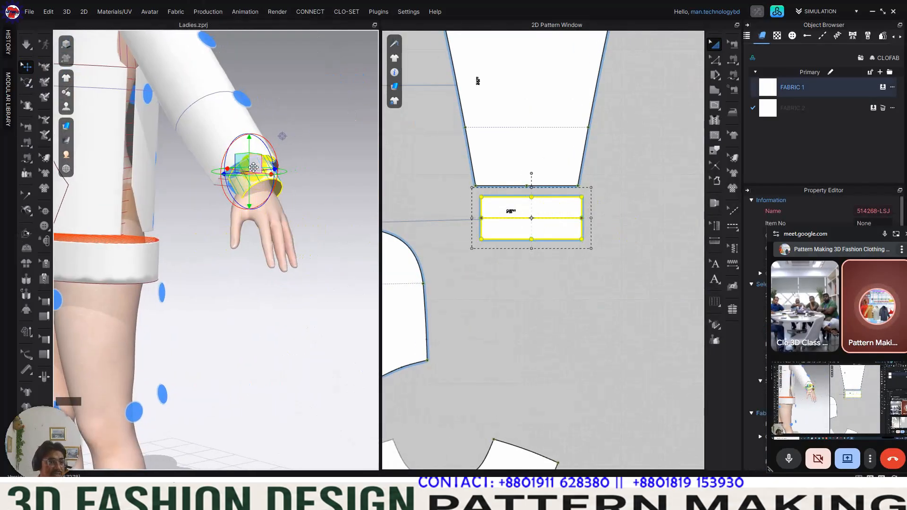
{"action": "right_click_drag", "start_coordinate": [243, 178], "coordinate": [160, 257]}
{"action": "middle_click_drag", "start_coordinate": [105, 233], "coordinate": [271, 246]}
{"action": "scroll", "coordinate": [257, 247], "scroll_direction": "up", "scroll_amount": 2}
{"action": "left_click", "coordinate": [255, 284]}
{"action": "right_click_drag", "start_coordinate": [255, 284], "coordinate": [172, 223]}
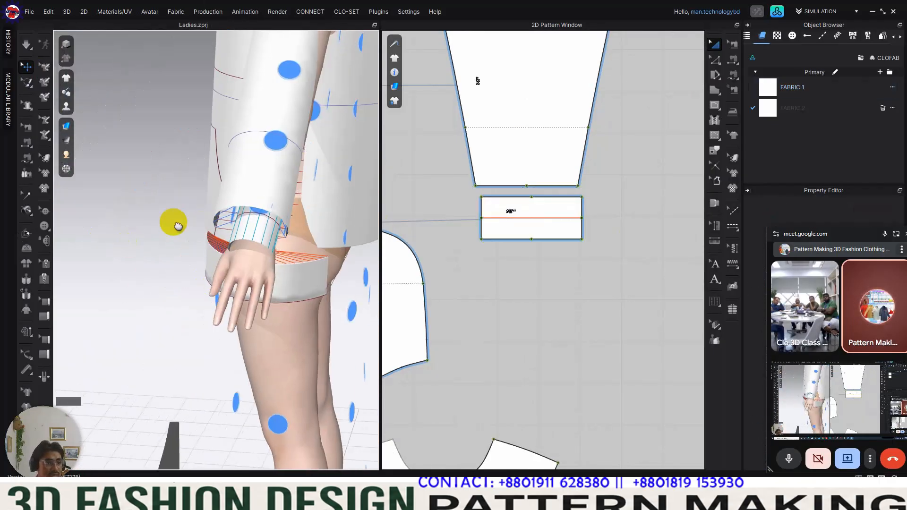
{"action": "left_click", "coordinate": [263, 242]}
{"action": "left_click", "coordinate": [517, 334]}
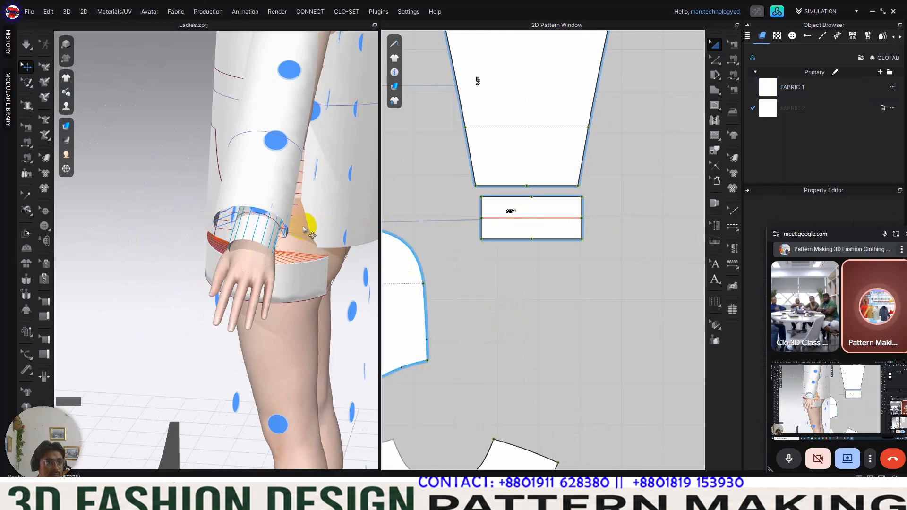
Step: Fold the wrist cuff along its centre internal line with Fold Arrangement
{"action": "right_click_drag", "start_coordinate": [263, 221], "coordinate": [250, 196]}
{"action": "left_click", "coordinate": [250, 196]}
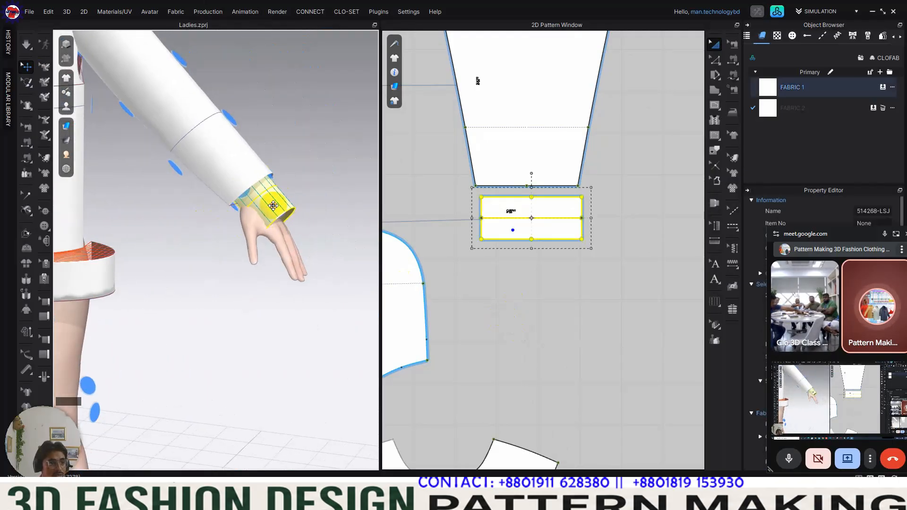
{"action": "left_click", "coordinate": [27, 237]}
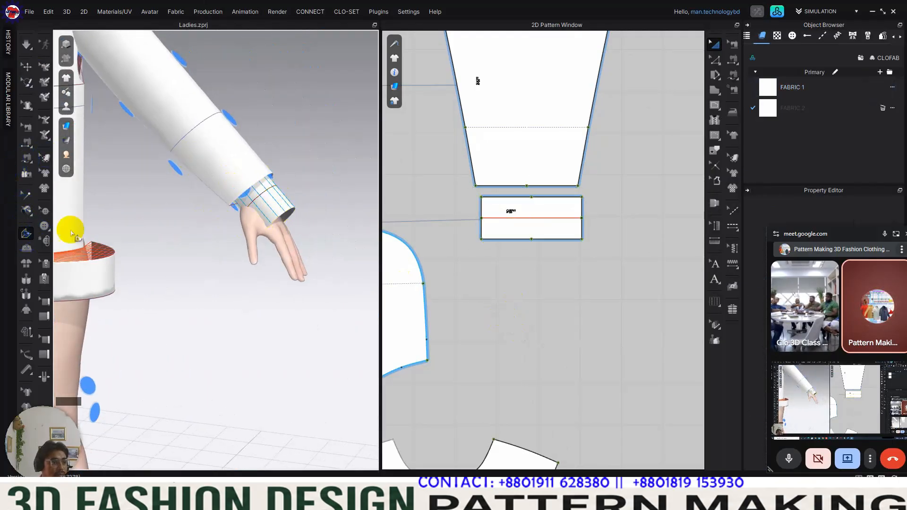
{"action": "left_click", "coordinate": [266, 195]}
{"action": "left_click_drag", "start_coordinate": [284, 215], "coordinate": [264, 216]}
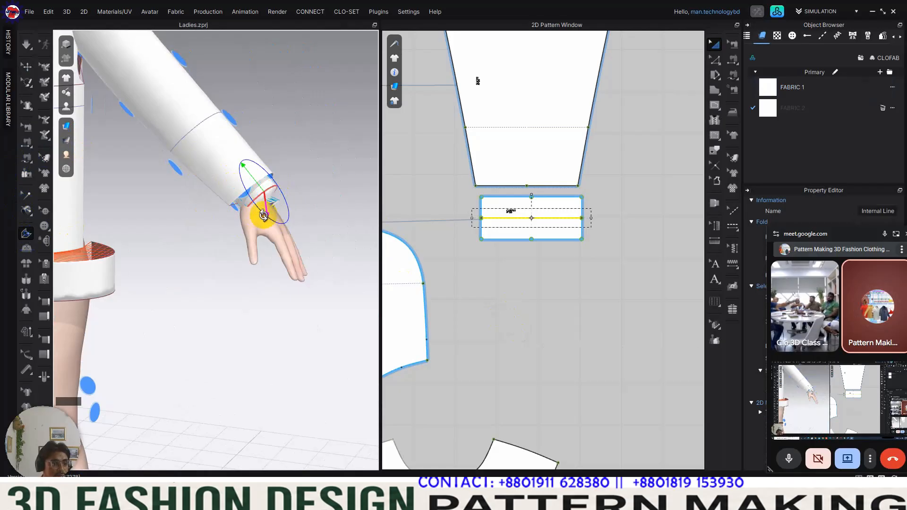
{"action": "right_click_drag", "start_coordinate": [253, 201], "coordinate": [213, 229]}
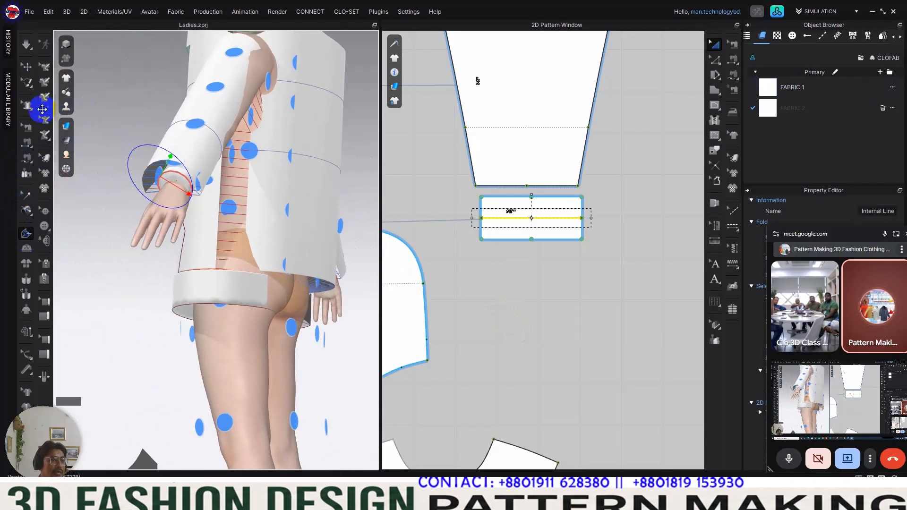
Step: Examine how the folded cuffs sit at the sleeve ends on both wrists and match them to their 2D pieces
{"action": "left_click", "coordinate": [26, 70]}
{"action": "right_click_drag", "start_coordinate": [172, 186], "coordinate": [243, 173]}
{"action": "middle_click_drag", "start_coordinate": [295, 146], "coordinate": [200, 112]}
{"action": "right_click_drag", "start_coordinate": [201, 112], "coordinate": [169, 185]}
{"action": "middle_click_drag", "start_coordinate": [170, 185], "coordinate": [365, 191]}
{"action": "right_click_drag", "start_coordinate": [365, 191], "coordinate": [222, 182]}
{"action": "middle_click_drag", "start_coordinate": [222, 182], "coordinate": [365, 179]}
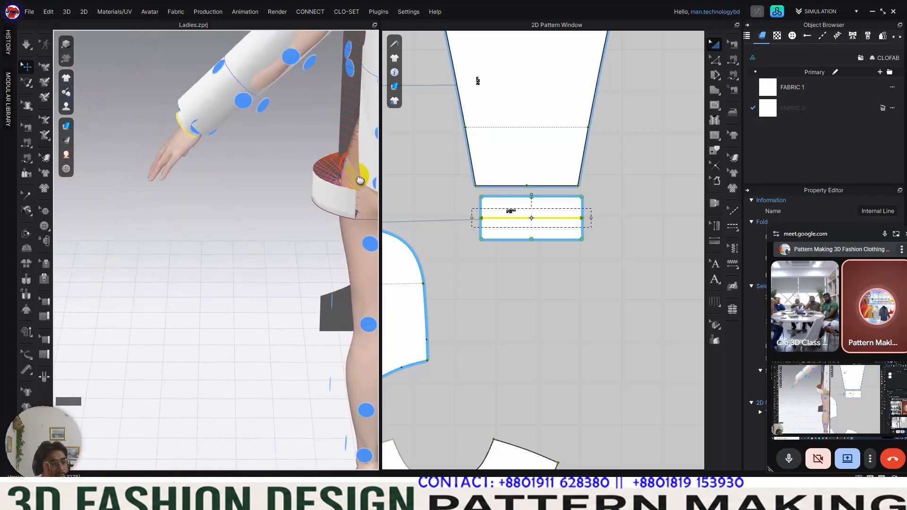
{"action": "left_click", "coordinate": [182, 125]}
{"action": "right_click_drag", "start_coordinate": [181, 124], "coordinate": [340, 173]}
{"action": "left_click", "coordinate": [202, 93]}
{"action": "middle_click_drag", "start_coordinate": [340, 173], "coordinate": [146, 197]}
{"action": "right_click_drag", "start_coordinate": [146, 197], "coordinate": [233, 220]}
{"action": "scroll", "coordinate": [233, 220], "scroll_direction": "down", "scroll_amount": 3}
{"action": "middle_click_drag", "start_coordinate": [233, 220], "coordinate": [330, 208]}
{"action": "right_click_drag", "start_coordinate": [269, 214], "coordinate": [257, 235]}
{"action": "right_click_drag", "start_coordinate": [229, 179], "coordinate": [303, 203]}
{"action": "left_click", "coordinate": [172, 162]}
{"action": "middle_click_drag", "start_coordinate": [302, 203], "coordinate": [180, 255]}
{"action": "scroll", "coordinate": [211, 249], "scroll_direction": "up", "scroll_amount": 3}
{"action": "scroll", "coordinate": [212, 247], "scroll_direction": "up", "scroll_amount": 2}
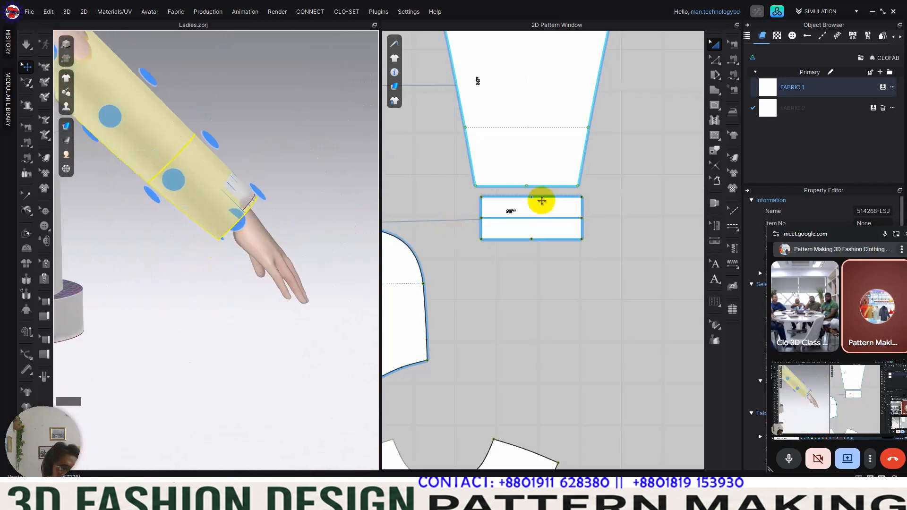
{"action": "scroll", "coordinate": [582, 260], "scroll_direction": "down", "scroll_amount": 7}
{"action": "scroll", "coordinate": [501, 247], "scroll_direction": "up", "scroll_amount": 4}
{"action": "scroll", "coordinate": [439, 249], "scroll_direction": "up", "scroll_amount": 1}
{"action": "middle_click_drag", "start_coordinate": [440, 249], "coordinate": [561, 223]}
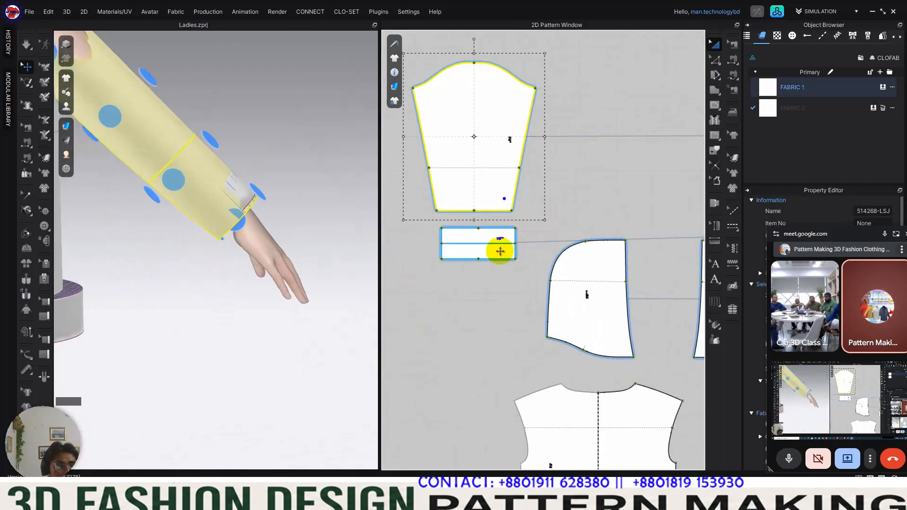
Step: Select the cuff below the left-hand sleeve pattern and nudge it along the arm toward the hand
{"action": "left_click", "coordinate": [496, 247]}
{"action": "left_click_drag", "start_coordinate": [218, 195], "coordinate": [227, 206]}
{"action": "left_click", "coordinate": [344, 260]}
{"action": "scroll", "coordinate": [333, 276], "scroll_direction": "down", "scroll_amount": 3}
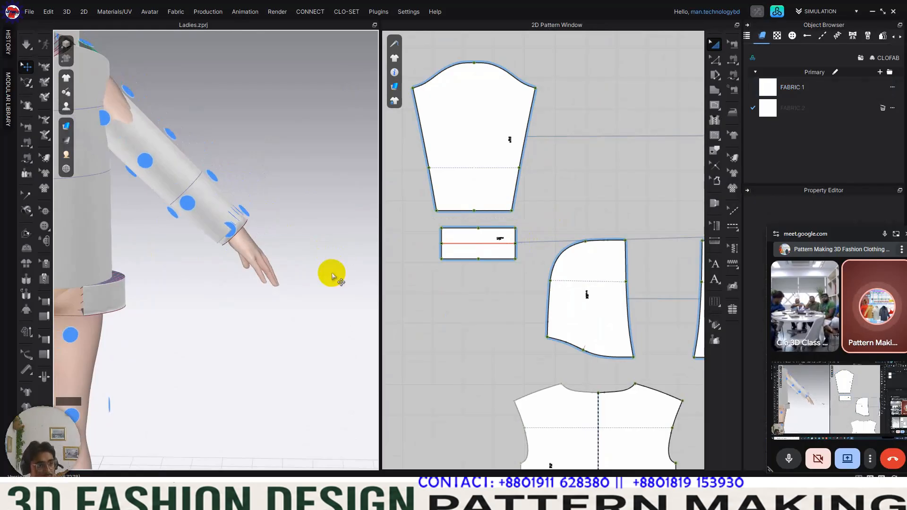
Step: Hide the arrangement points and inspect the folded cuff up close on the avatar and in the 2D pattern
{"action": "key", "text": "shift+f"}
{"action": "scroll", "coordinate": [338, 274], "scroll_direction": "down", "scroll_amount": 6}
{"action": "right_click_drag", "start_coordinate": [337, 277], "coordinate": [199, 240]}
{"action": "scroll", "coordinate": [200, 240], "scroll_direction": "up", "scroll_amount": 4}
{"action": "middle_click_drag", "start_coordinate": [196, 231], "coordinate": [289, 237]}
{"action": "scroll", "coordinate": [283, 248], "scroll_direction": "down", "scroll_amount": 2}
{"action": "middle_click_drag", "start_coordinate": [268, 286], "coordinate": [304, 303]}
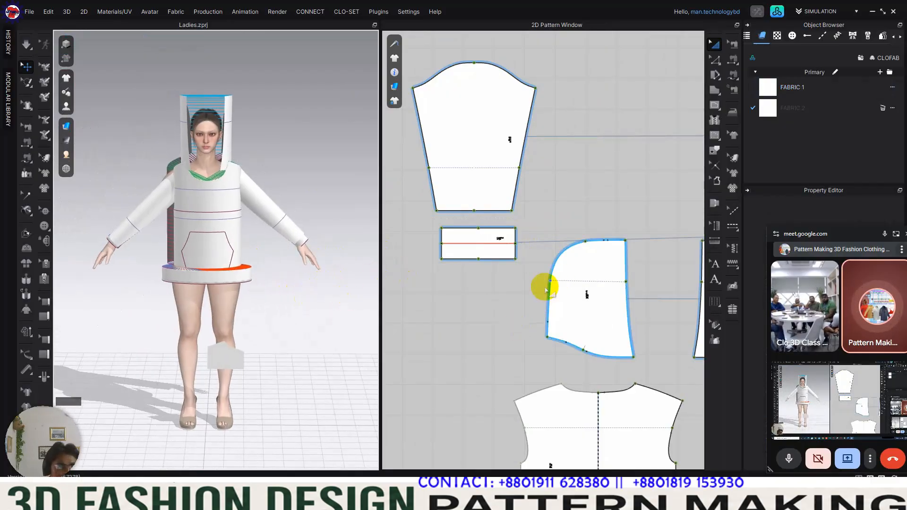
{"action": "scroll", "coordinate": [548, 297], "scroll_direction": "down", "scroll_amount": 4}
{"action": "middle_click_drag", "start_coordinate": [551, 304], "coordinate": [467, 257]}
{"action": "scroll", "coordinate": [600, 202], "scroll_direction": "up", "scroll_amount": 5}
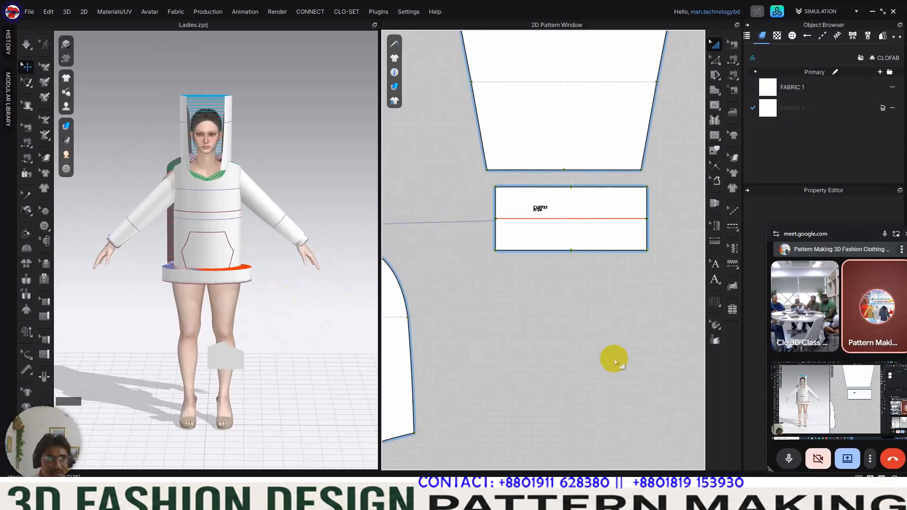
{"action": "scroll", "coordinate": [603, 226], "scroll_direction": "up", "scroll_amount": 3}
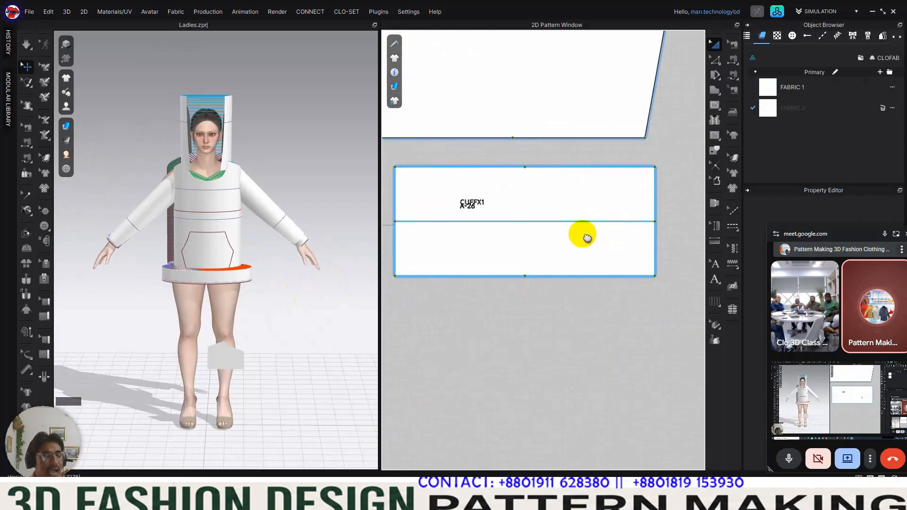
{"action": "scroll", "coordinate": [319, 242], "scroll_direction": "up", "scroll_amount": 8}
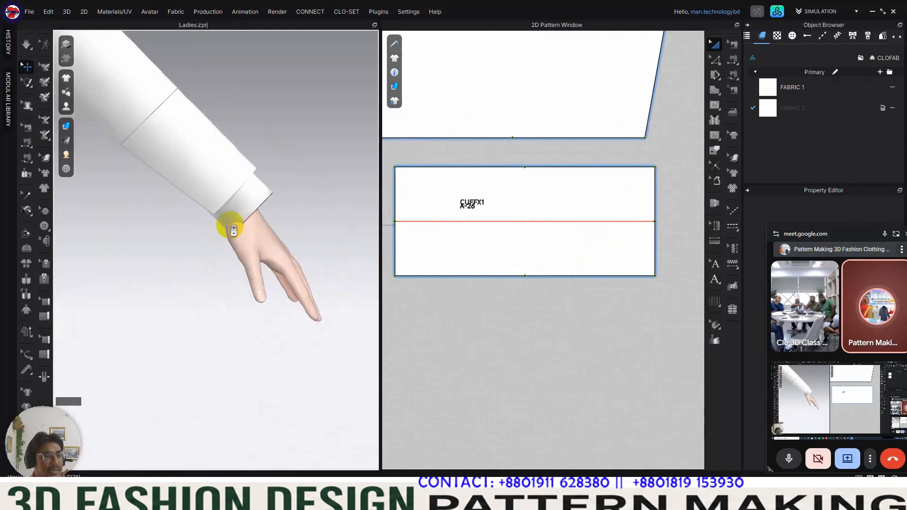
{"action": "scroll", "coordinate": [274, 189], "scroll_direction": "up", "scroll_amount": 2}
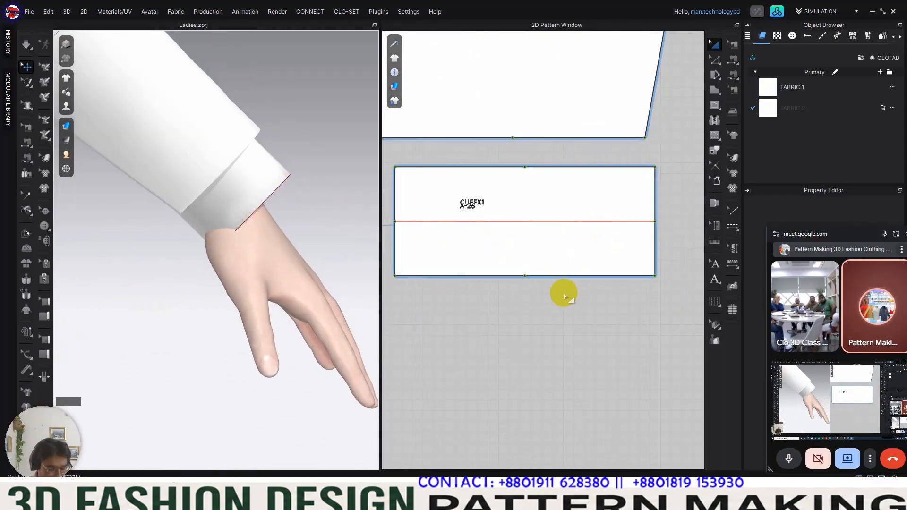
Step: Offset the cuff's centre fold line as internal lines 0.50 cm on both sides, extended to the pattern outline
{"action": "key", "text": "z"}
{"action": "left_click", "coordinate": [562, 222]}
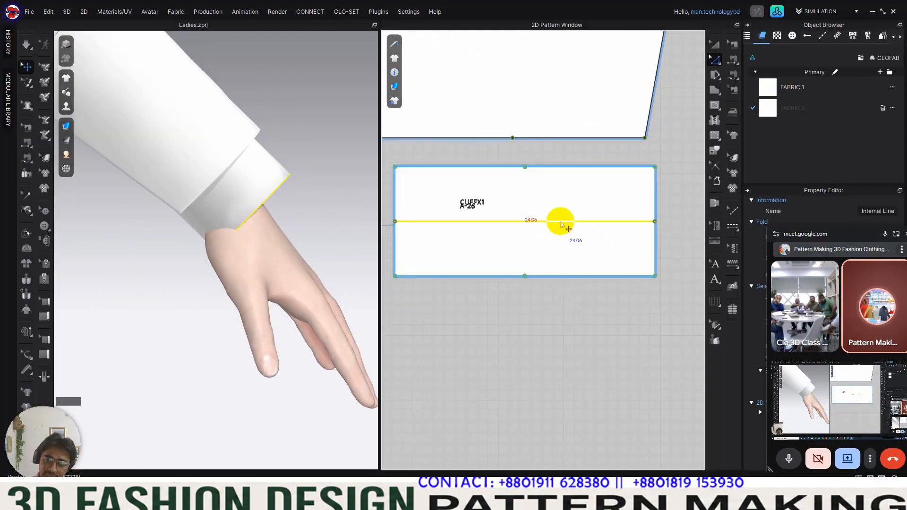
{"action": "right_click", "coordinate": [560, 221]}
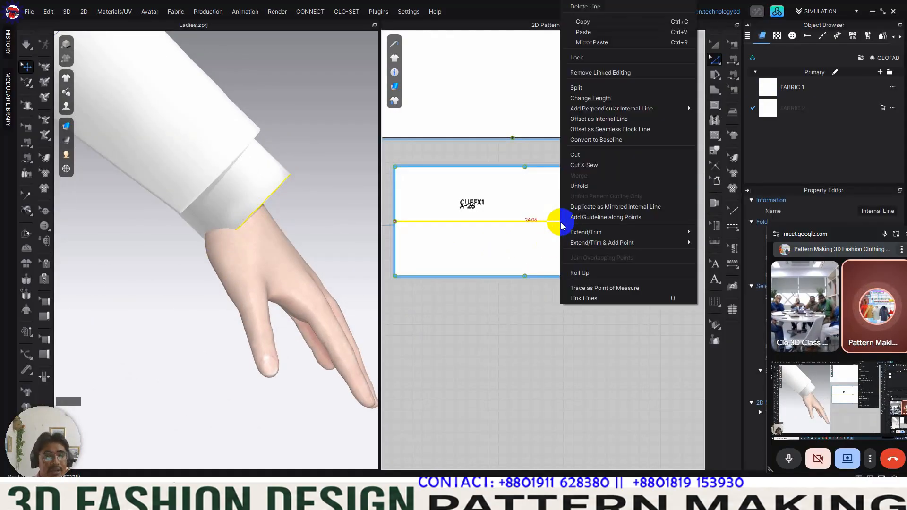
{"action": "left_click", "coordinate": [601, 120]}
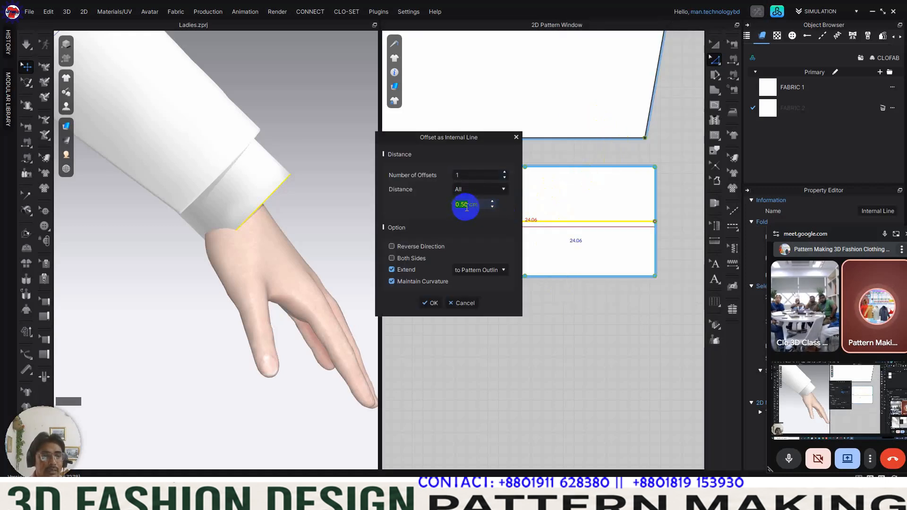
{"action": "left_click", "coordinate": [418, 246]}
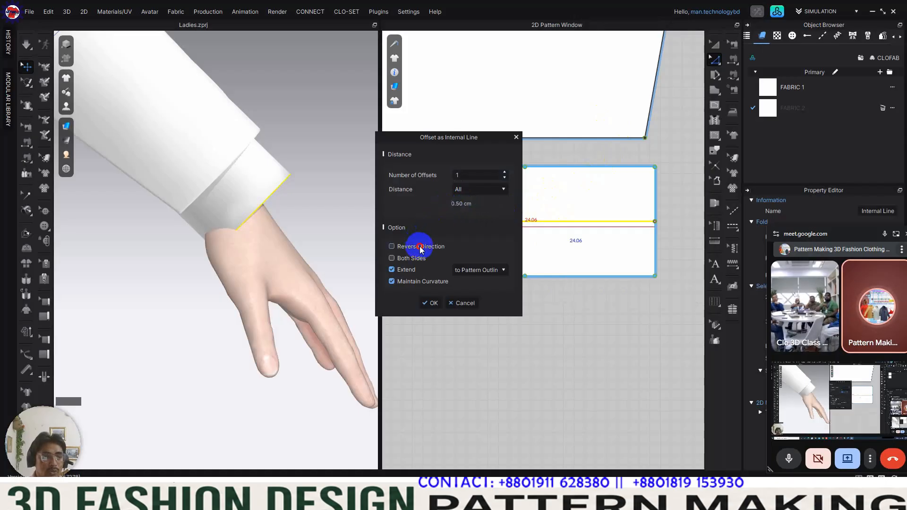
{"action": "left_click", "coordinate": [418, 259]}
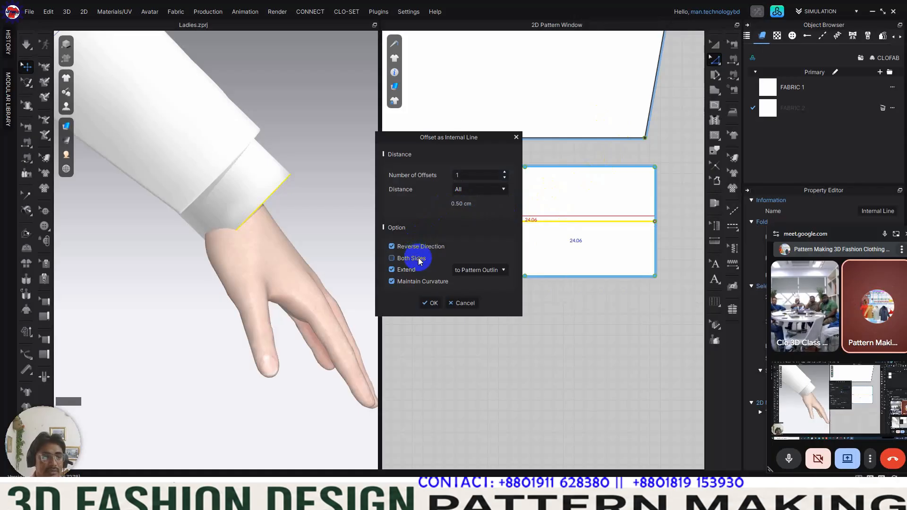
{"action": "left_click", "coordinate": [431, 303]}
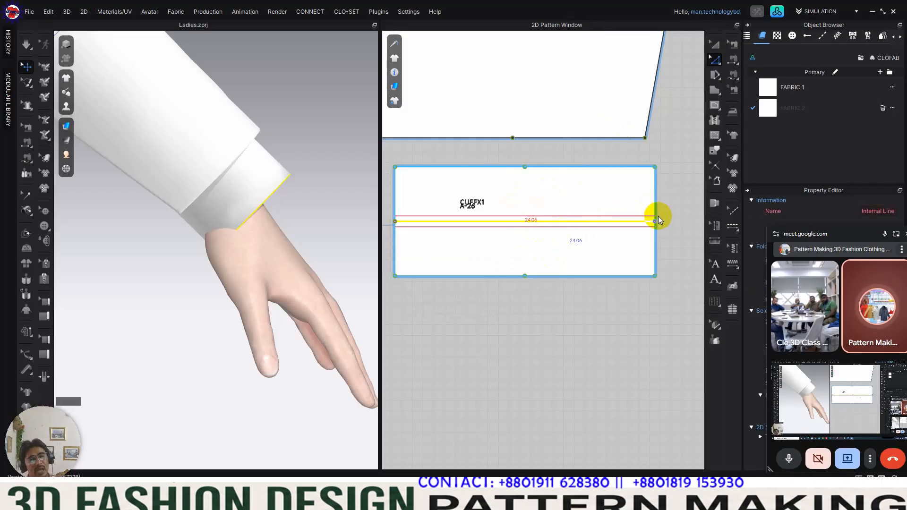
Step: Offset the hem band's centre line as internal lines 0.50 cm on both sides, extended to the pattern outline
{"action": "scroll", "coordinate": [659, 216], "scroll_direction": "up", "scroll_amount": 5}
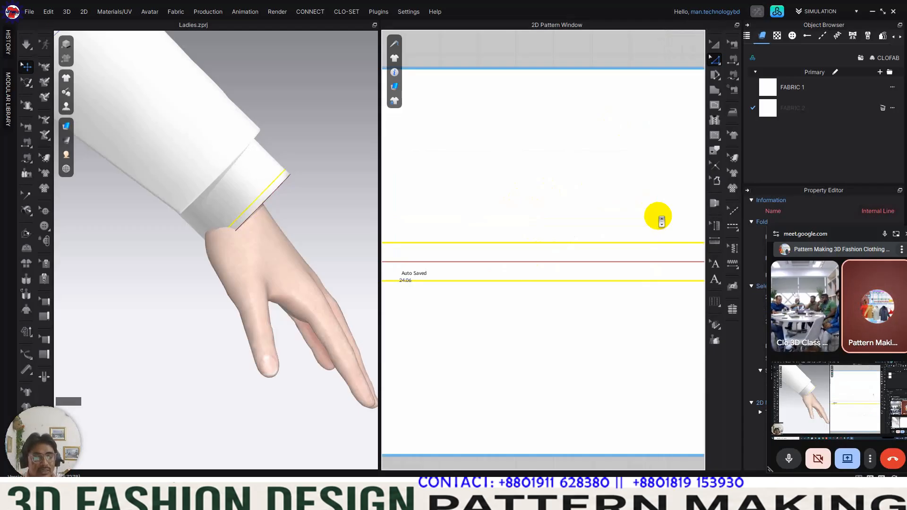
{"action": "scroll", "coordinate": [637, 248], "scroll_direction": "down", "scroll_amount": 3}
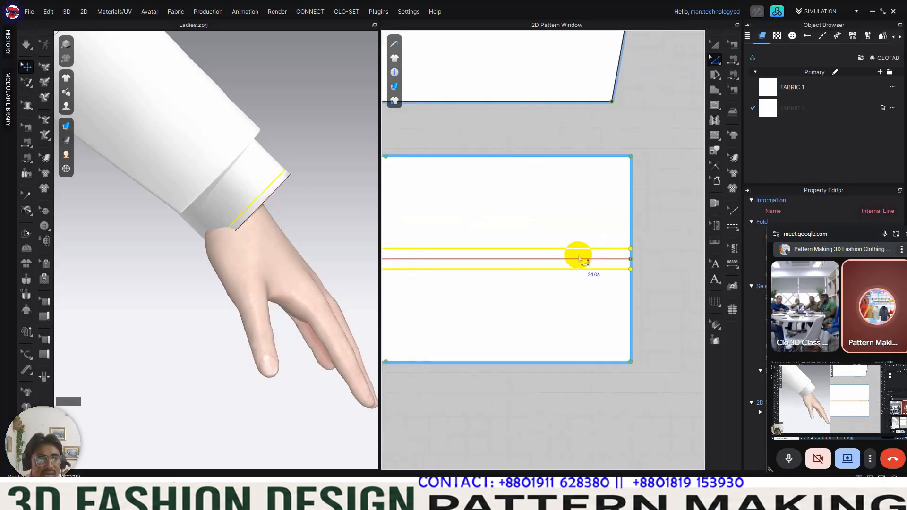
{"action": "scroll", "coordinate": [578, 257], "scroll_direction": "up", "scroll_amount": 2}
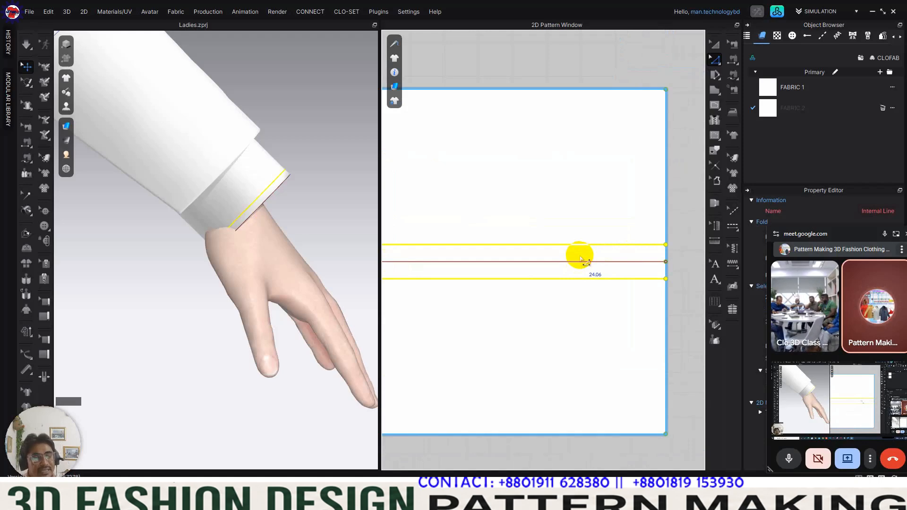
{"action": "scroll", "coordinate": [533, 174], "scroll_direction": "down", "scroll_amount": 5}
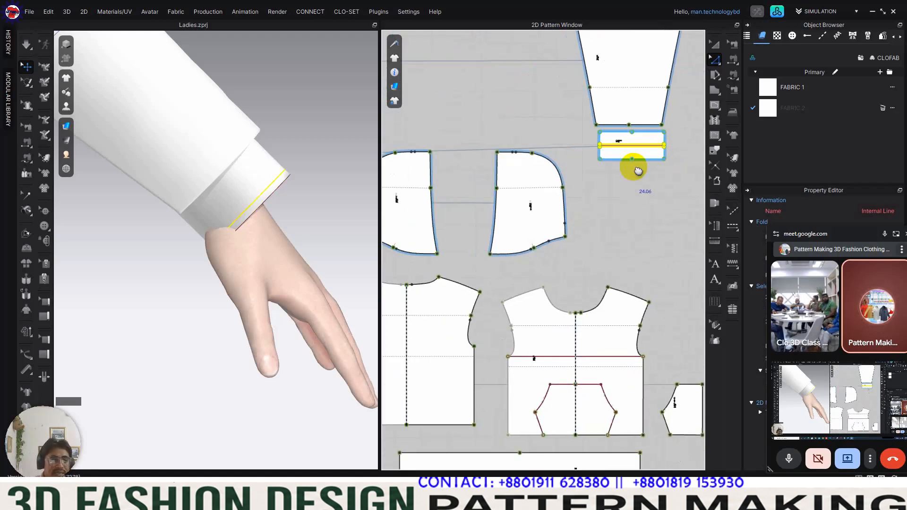
{"action": "scroll", "coordinate": [577, 370], "scroll_direction": "up", "scroll_amount": 6}
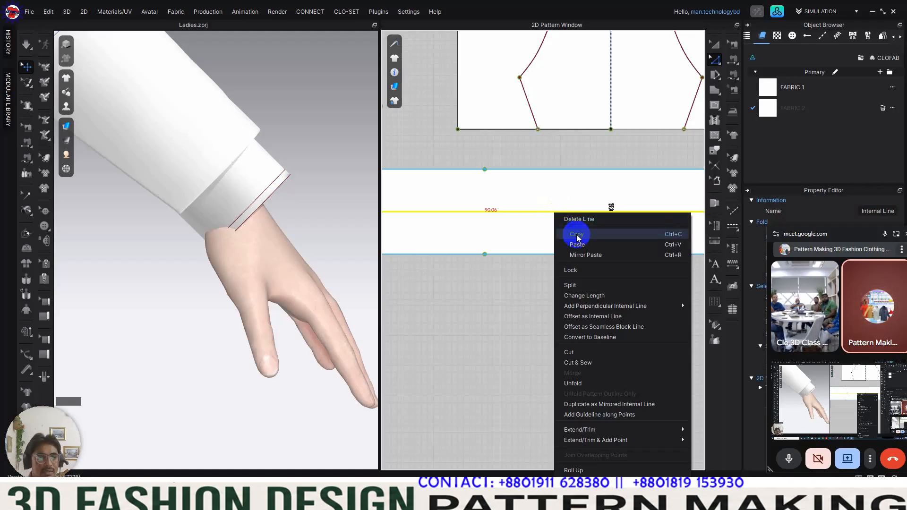
{"action": "left_click", "coordinate": [607, 316]}
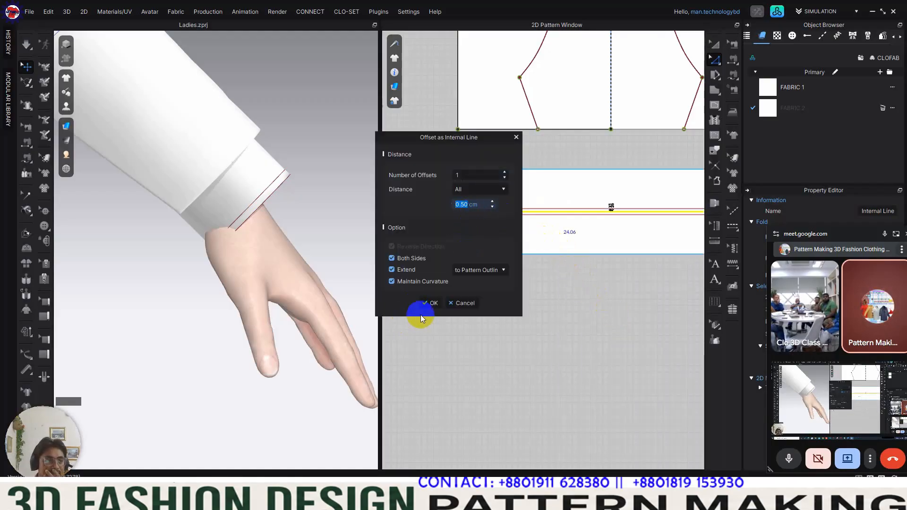
{"action": "left_click", "coordinate": [432, 303]}
{"action": "scroll", "coordinate": [574, 260], "scroll_direction": "down", "scroll_amount": 8}
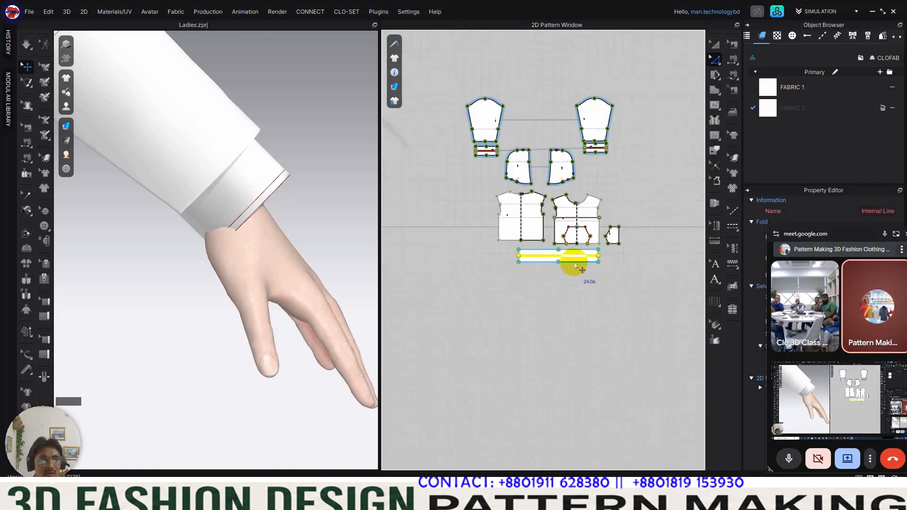
Step: Locate the loose pocket piece by the avatar's leg and its matching piece beside the front body pattern
{"action": "left_click", "coordinate": [715, 44]}
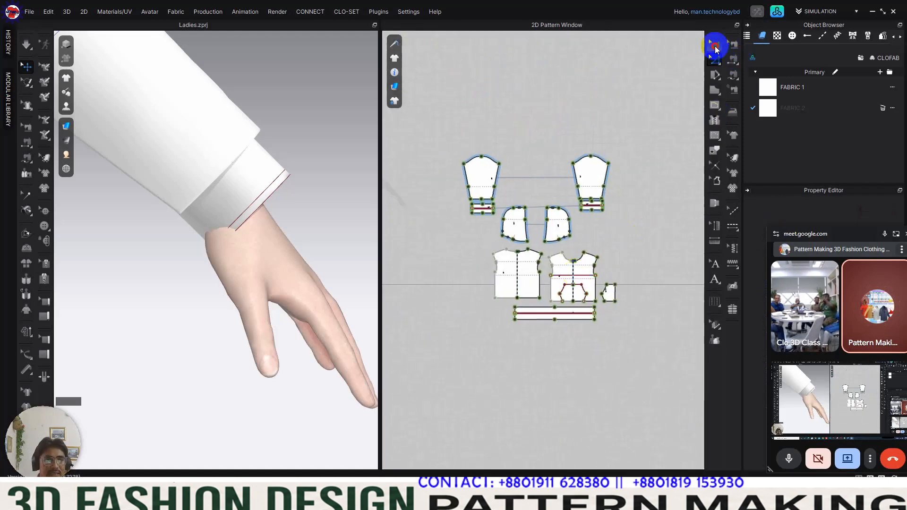
{"action": "scroll", "coordinate": [289, 251], "scroll_direction": "down", "scroll_amount": 10}
{"action": "middle_click_drag", "start_coordinate": [203, 244], "coordinate": [255, 234]}
{"action": "right_click_drag", "start_coordinate": [246, 262], "coordinate": [244, 258]}
{"action": "scroll", "coordinate": [274, 257], "scroll_direction": "up", "scroll_amount": 5}
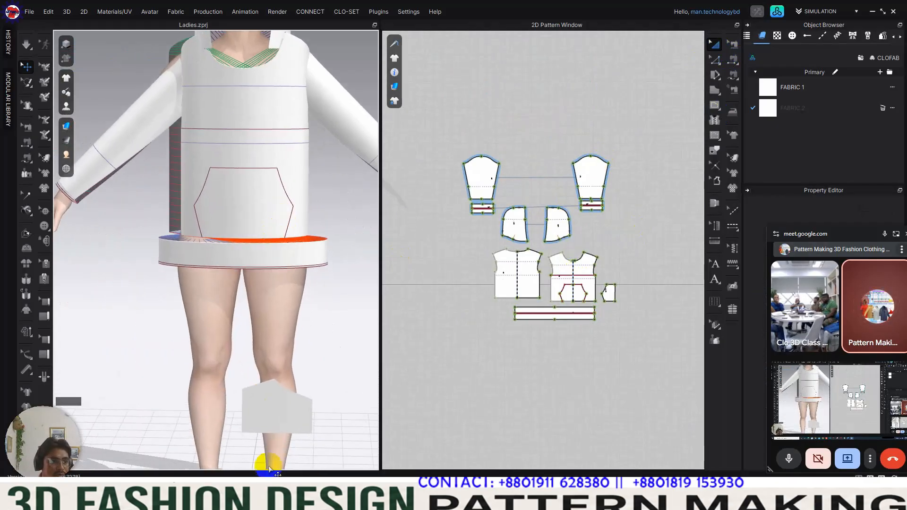
{"action": "left_click", "coordinate": [277, 391]}
{"action": "scroll", "coordinate": [608, 302], "scroll_direction": "up", "scroll_amount": 5}
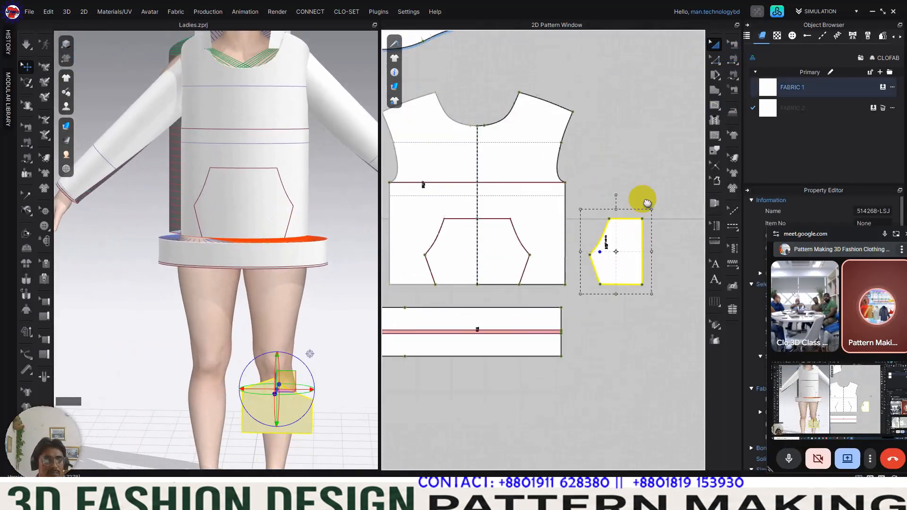
{"action": "left_click", "coordinate": [649, 352]}
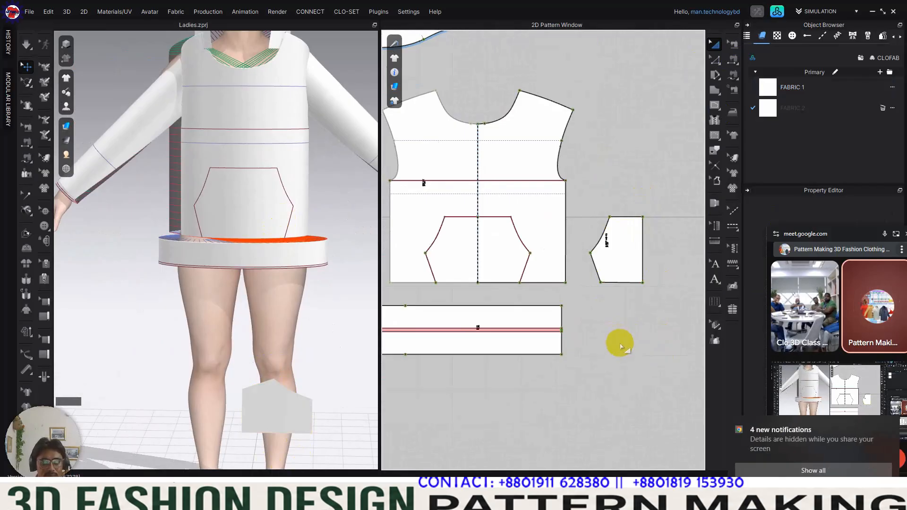
Step: Unfold the half pocket pattern along its straight centre edge using symmetric editing with sewing
{"action": "scroll", "coordinate": [619, 344], "scroll_direction": "down", "scroll_amount": 3}
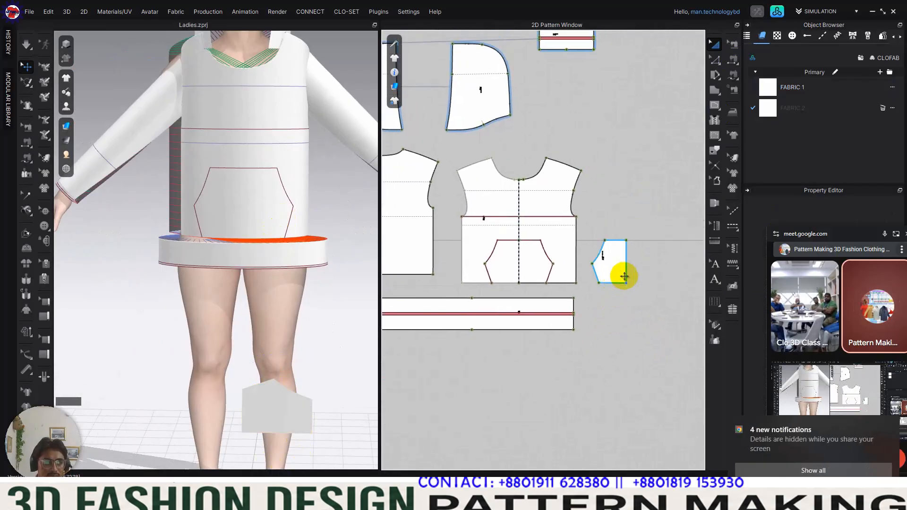
{"action": "key", "text": "z"}
{"action": "right_click", "coordinate": [629, 267]}
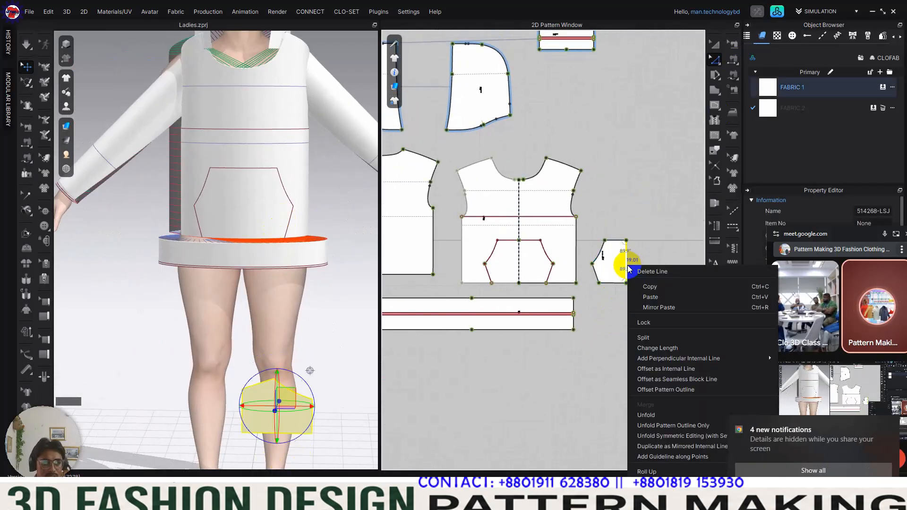
{"action": "left_click", "coordinate": [674, 436]}
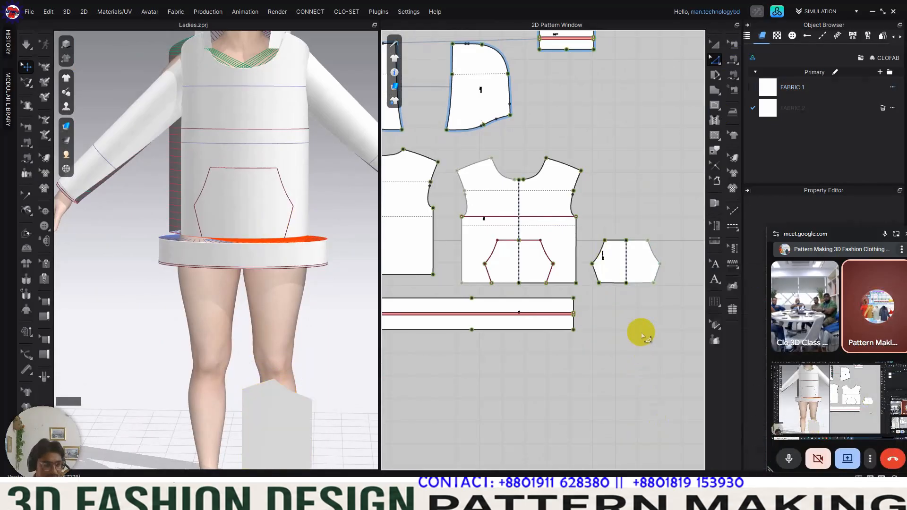
Step: Place the unfolded pocket at a front torso arrangement point and move it in front of the body near its pocket outline
{"action": "key", "text": "a"}
{"action": "left_click", "coordinate": [637, 280]}
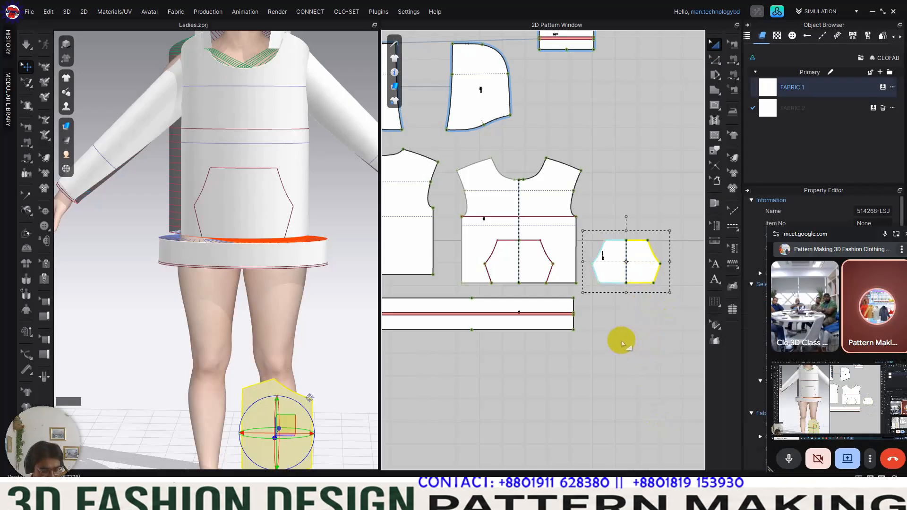
{"action": "key", "text": "shift+f"}
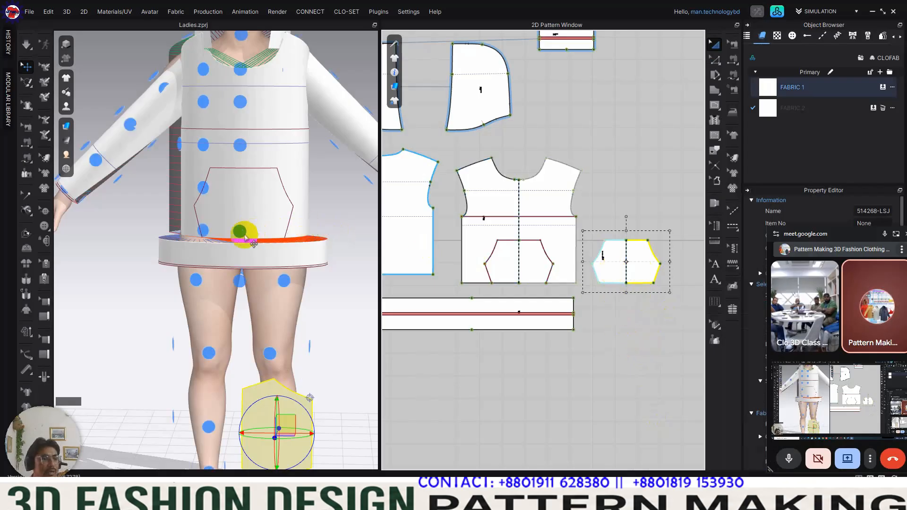
{"action": "left_click", "coordinate": [241, 150]}
{"action": "right_click_drag", "start_coordinate": [241, 149], "coordinate": [326, 184]}
{"action": "left_click_drag", "start_coordinate": [334, 187], "coordinate": [338, 201]}
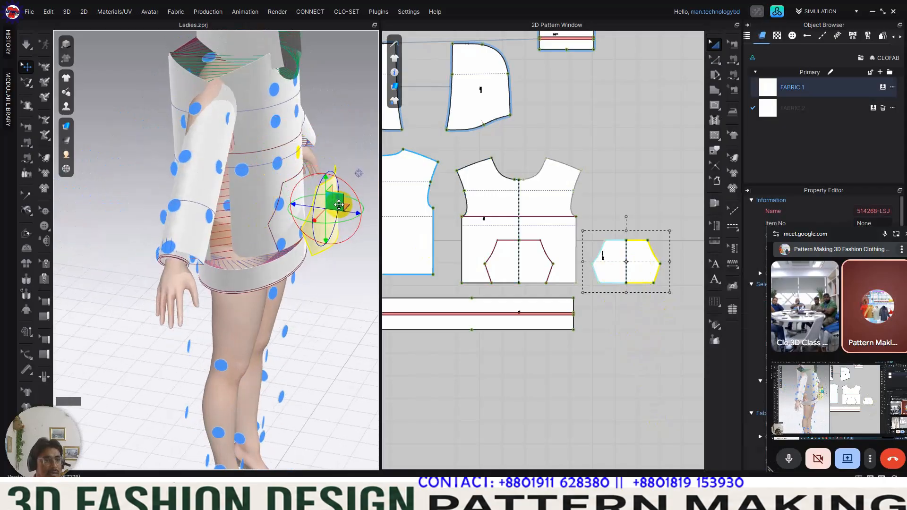
{"action": "key", "text": "2"}
{"action": "scroll", "coordinate": [289, 274], "scroll_direction": "down", "scroll_amount": 5}
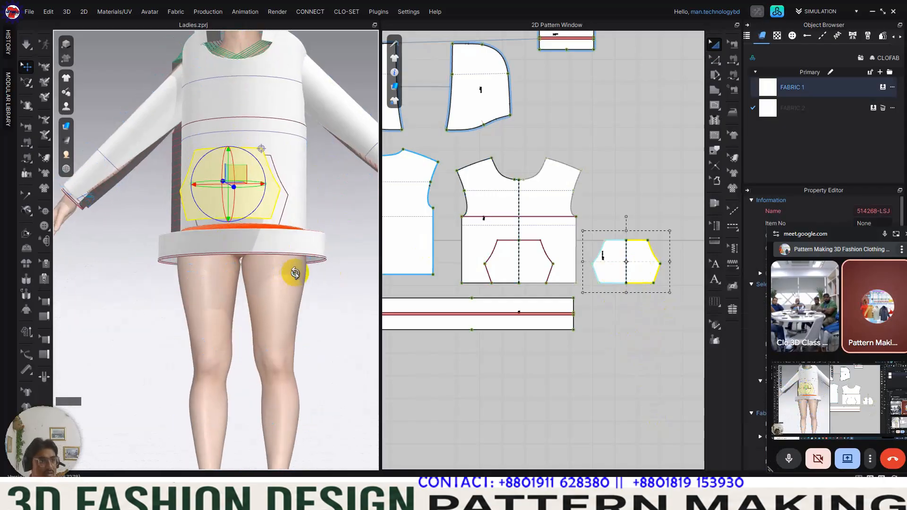
{"action": "left_click", "coordinate": [293, 271]}
{"action": "left_click", "coordinate": [547, 257]}
{"action": "left_click", "coordinate": [607, 259]}
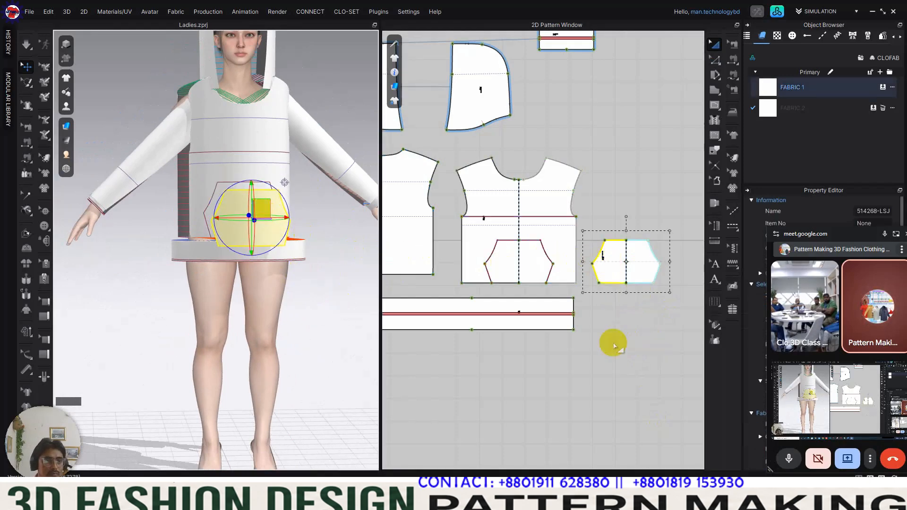
{"action": "left_click", "coordinate": [614, 321]}
Step: Free-sew the pocket's full bottom edge to the matching bottom segment of the pocket outline on the front body
{"action": "scroll", "coordinate": [622, 288], "scroll_direction": "up", "scroll_amount": 3}
{"action": "scroll", "coordinate": [624, 282], "scroll_direction": "down", "scroll_amount": 2}
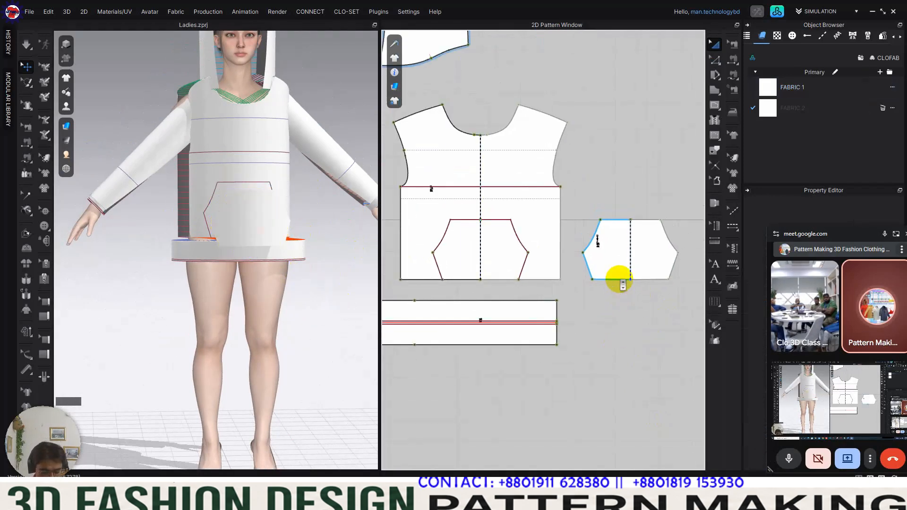
{"action": "key", "text": "m"}
{"action": "left_click", "coordinate": [593, 280]}
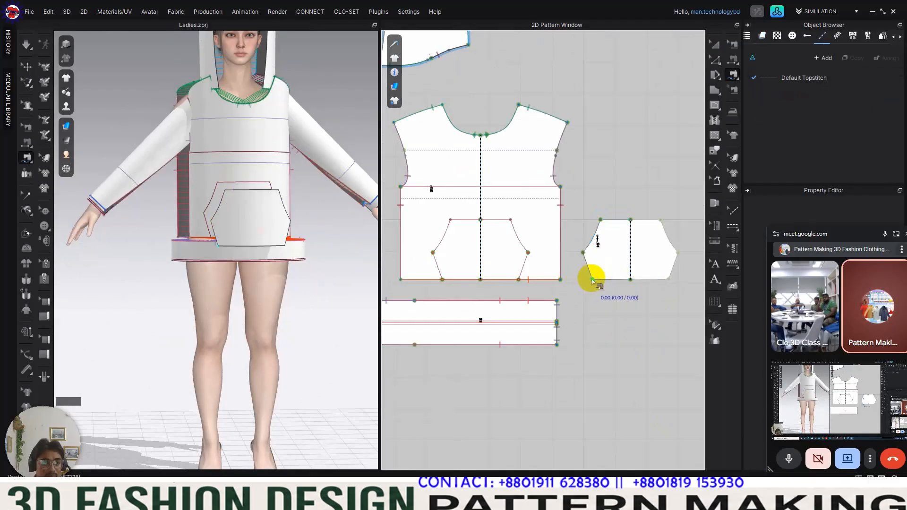
{"action": "left_click", "coordinate": [668, 279]}
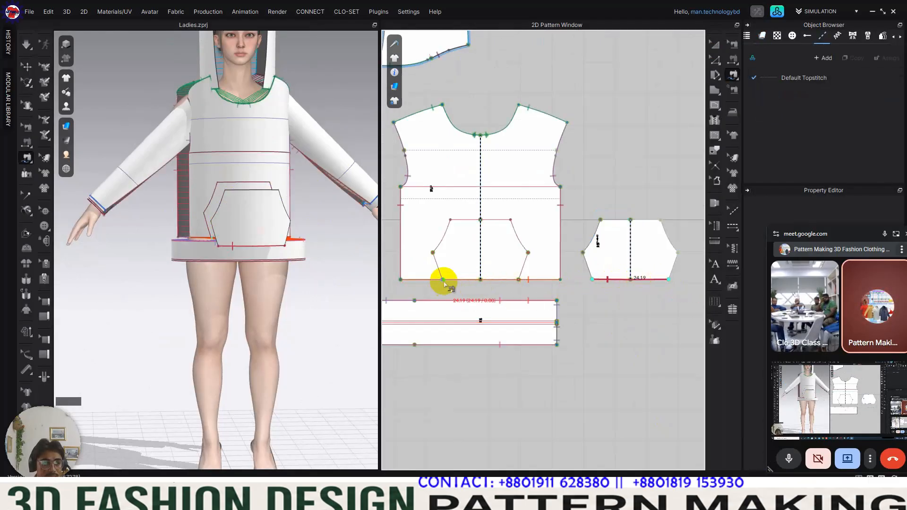
{"action": "left_click", "coordinate": [442, 279]}
{"action": "left_click", "coordinate": [519, 279]}
Step: Free-sew the pocket's short lower side edge to the matching lower side of the front body's pocket outline
{"action": "left_click", "coordinate": [592, 279]}
{"action": "left_click", "coordinate": [583, 253]}
{"action": "left_click", "coordinate": [443, 279]}
{"action": "left_click", "coordinate": [432, 253]}
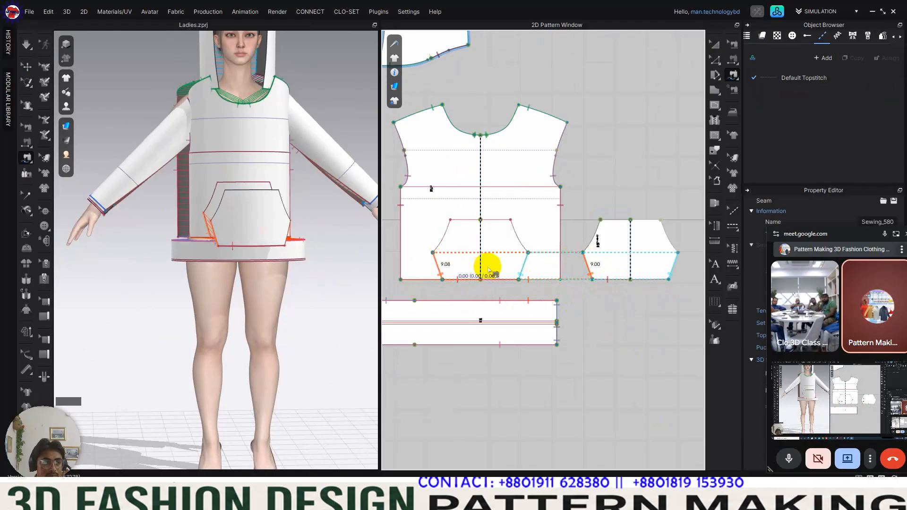
Step: Free-sew the pocket's full top edge to the top line of the front body's pocket outline
{"action": "left_click", "coordinate": [600, 220]}
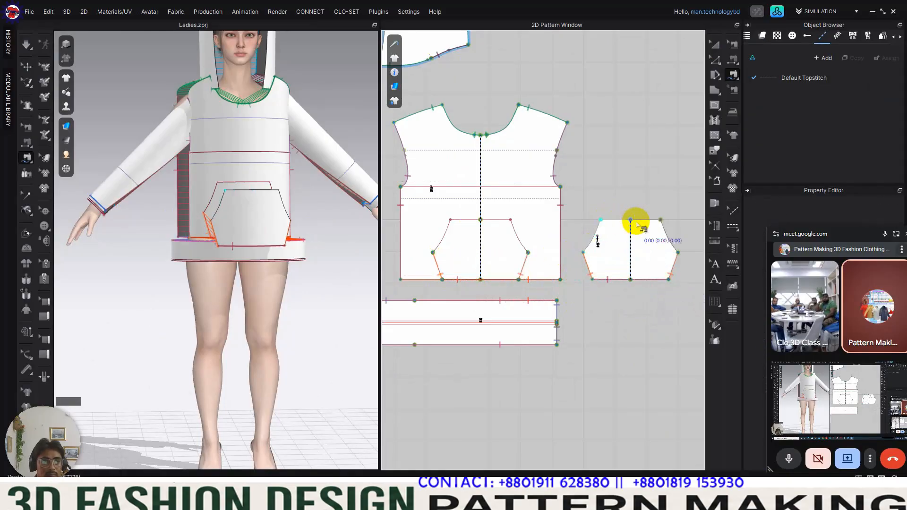
{"action": "left_click", "coordinate": [661, 221]}
{"action": "left_click", "coordinate": [454, 221]}
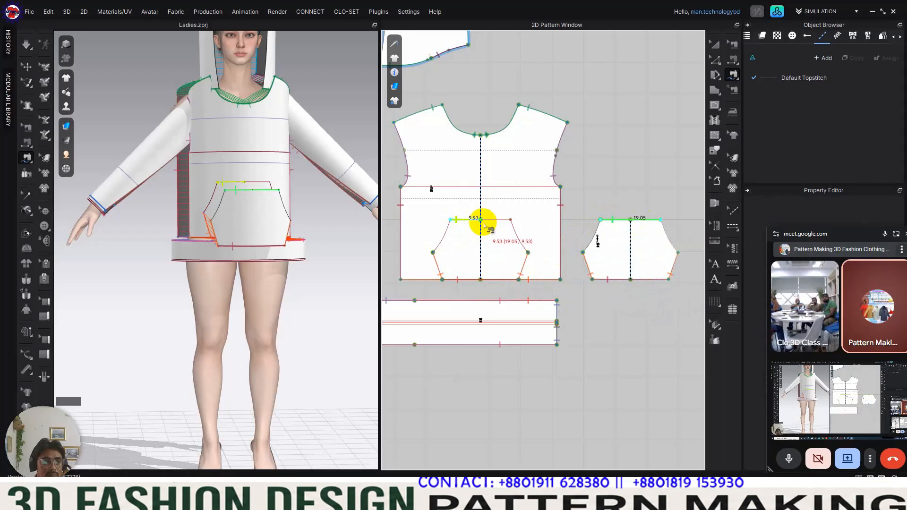
{"action": "left_click", "coordinate": [505, 228]}
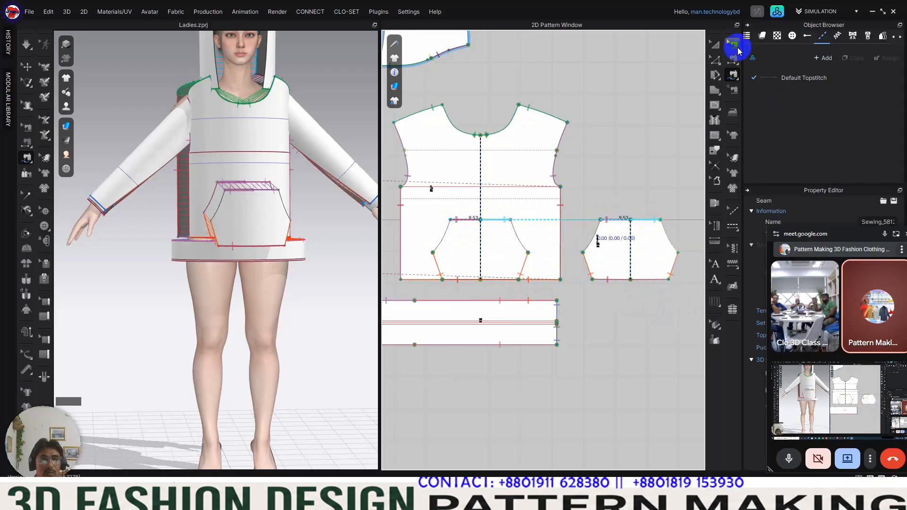
Step: Superimpose the sewn pocket onto its outline on the front body in 3D
{"action": "left_click", "coordinate": [716, 44]}
{"action": "left_click", "coordinate": [658, 249]}
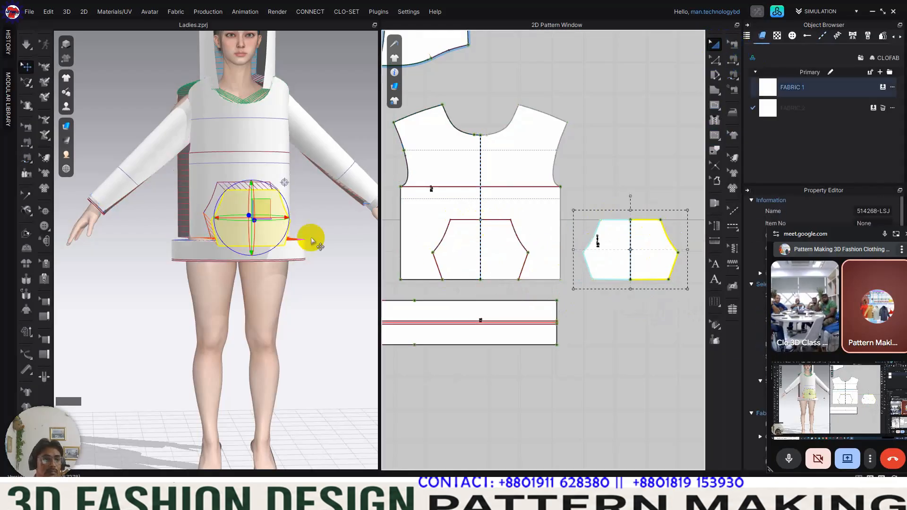
{"action": "right_click", "coordinate": [254, 218]}
{"action": "left_click", "coordinate": [326, 270]}
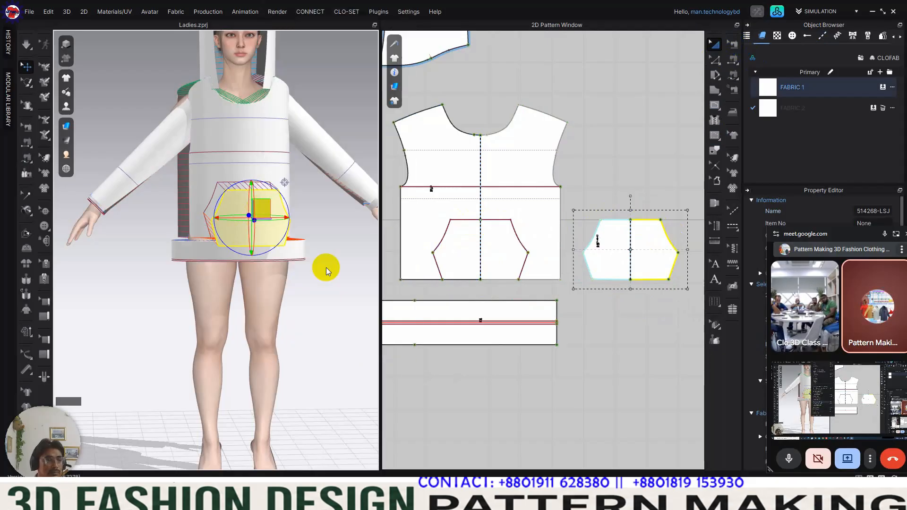
{"action": "left_click", "coordinate": [621, 351]}
{"action": "mouse_move", "coordinate": [253, 255]}
{"action": "right_mouse_down"}
{"action": "mouse_move", "coordinate": [282, 252]}
{"action": "mouse_move", "coordinate": [255, 255]}
{"action": "right_mouse_up"}
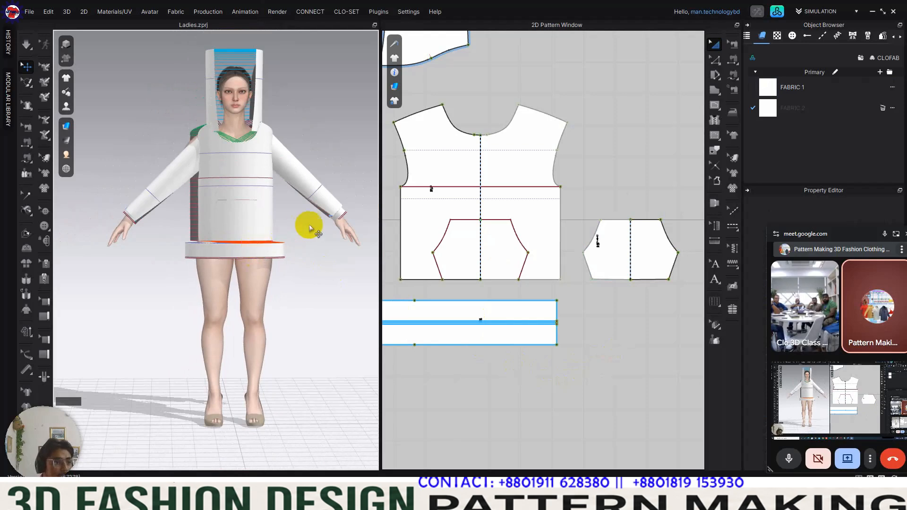
Step: Strengthen all the pattern pieces of the hoody
{"action": "scroll", "coordinate": [570, 274], "scroll_direction": "down", "scroll_amount": 6}
{"action": "left_click_drag", "start_coordinate": [439, 128], "coordinate": [612, 347]}
{"action": "right_click", "coordinate": [506, 264]}
{"action": "mouse_move", "coordinate": [520, 443]}
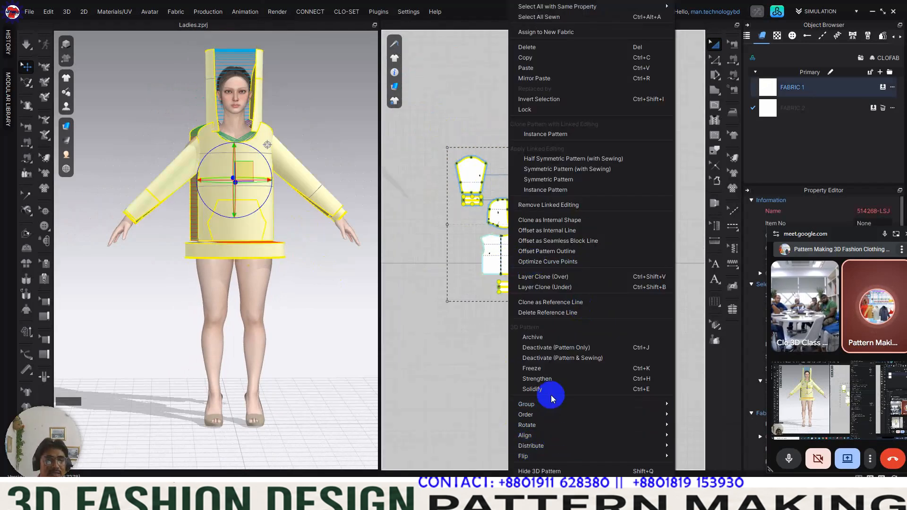
{"action": "left_click", "coordinate": [543, 378]}
{"action": "left_click", "coordinate": [565, 364]}
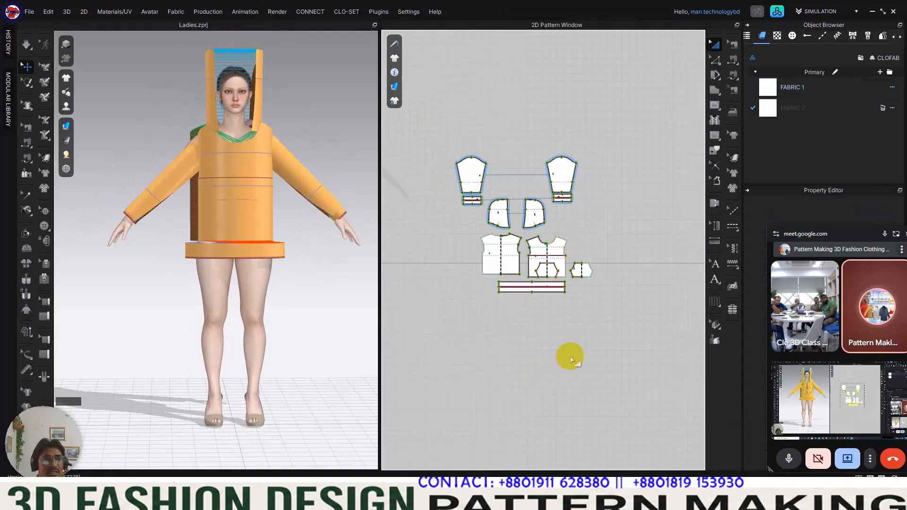
Step: Simulate the strengthened hoody and pull the sleeves, body and hem band so it settles around the avatar
{"action": "left_click_drag", "start_coordinate": [429, 125], "coordinate": [630, 333]}
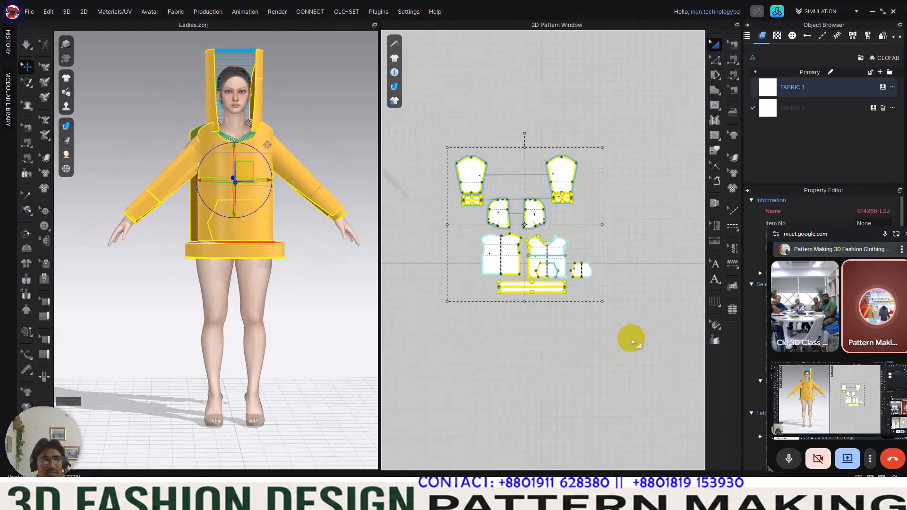
{"action": "left_click", "coordinate": [27, 45]}
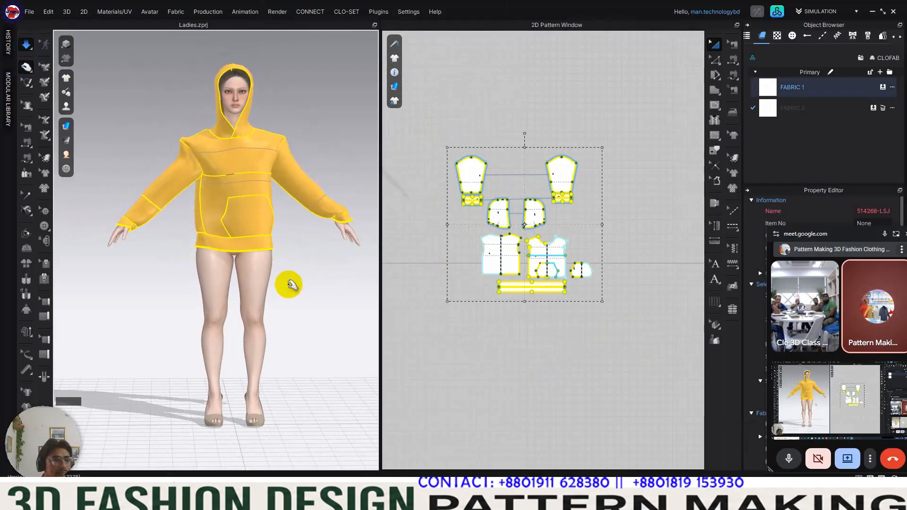
{"action": "mouse_move", "coordinate": [295, 238]}
{"action": "right_mouse_down"}
{"action": "mouse_move", "coordinate": [248, 239]}
{"action": "mouse_move", "coordinate": [289, 242]}
{"action": "right_mouse_up"}
{"action": "left_click_drag", "start_coordinate": [308, 203], "coordinate": [267, 166]}
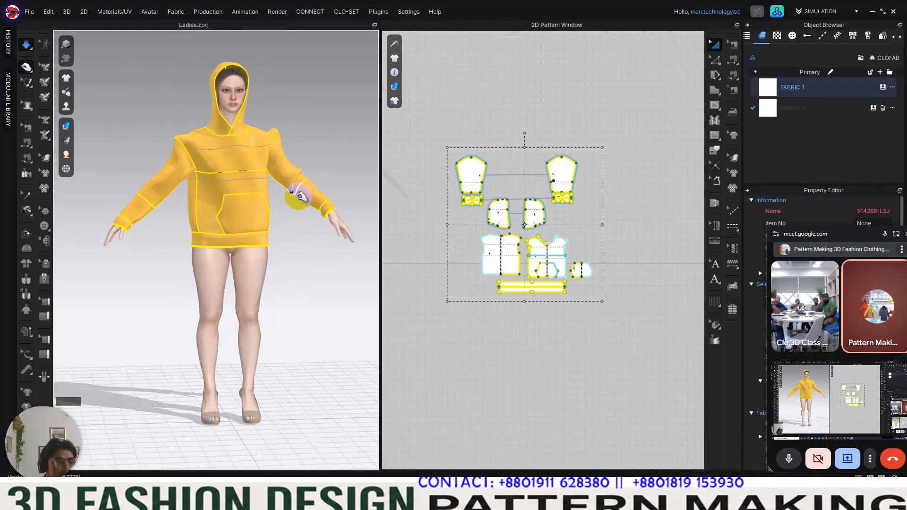
{"action": "right_click_drag", "start_coordinate": [299, 206], "coordinate": [280, 173]}
{"action": "left_click_drag", "start_coordinate": [241, 248], "coordinate": [226, 279]}
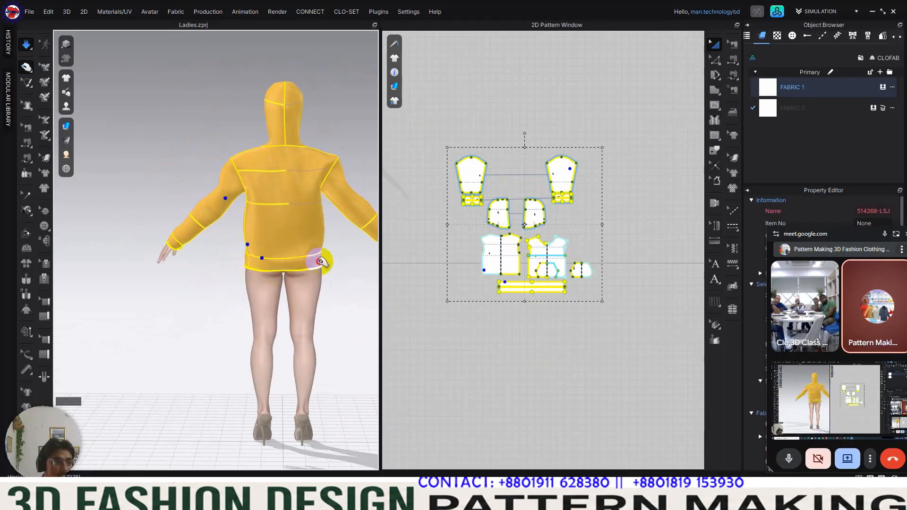
{"action": "right_click_drag", "start_coordinate": [321, 278], "coordinate": [239, 194]}
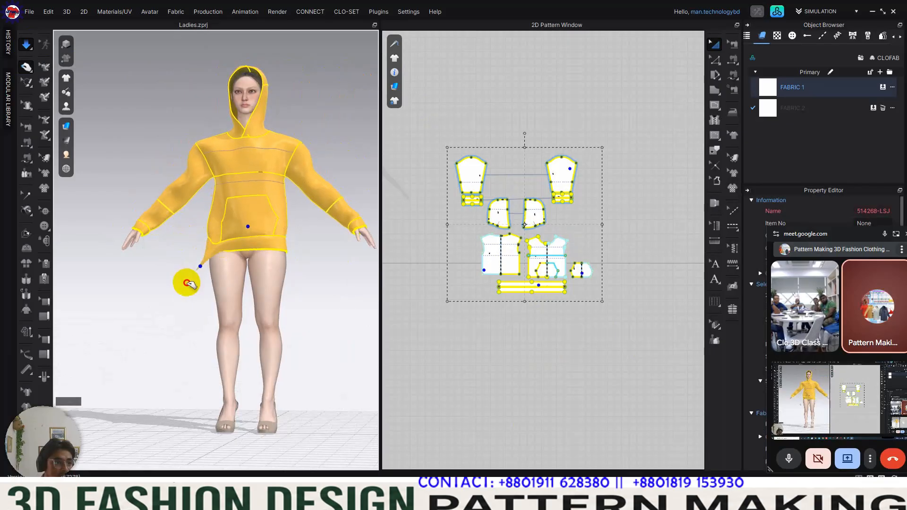
Step: Remove the Strengthen setting from all the pattern pieces while the simulation runs
{"action": "left_click", "coordinate": [430, 208]}
{"action": "left_click_drag", "start_coordinate": [428, 105], "coordinate": [654, 378]}
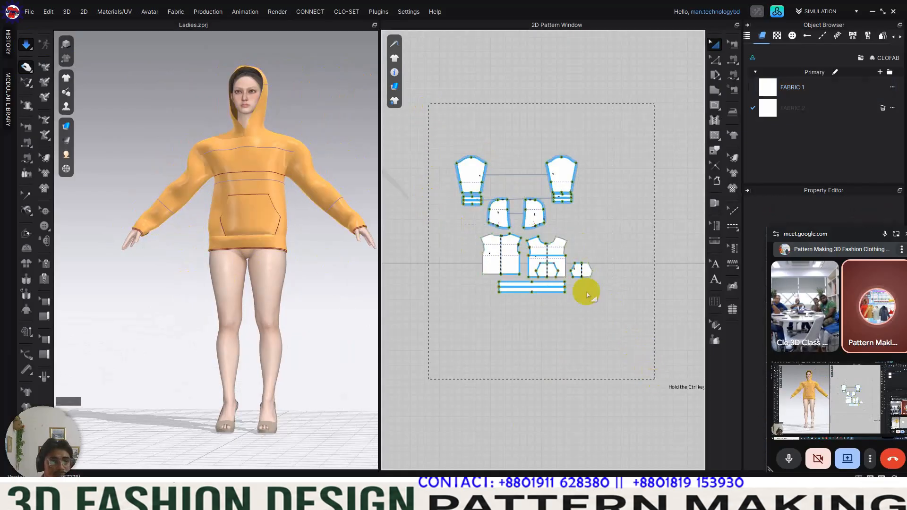
{"action": "right_click", "coordinate": [512, 267]}
{"action": "left_click", "coordinate": [561, 377]}
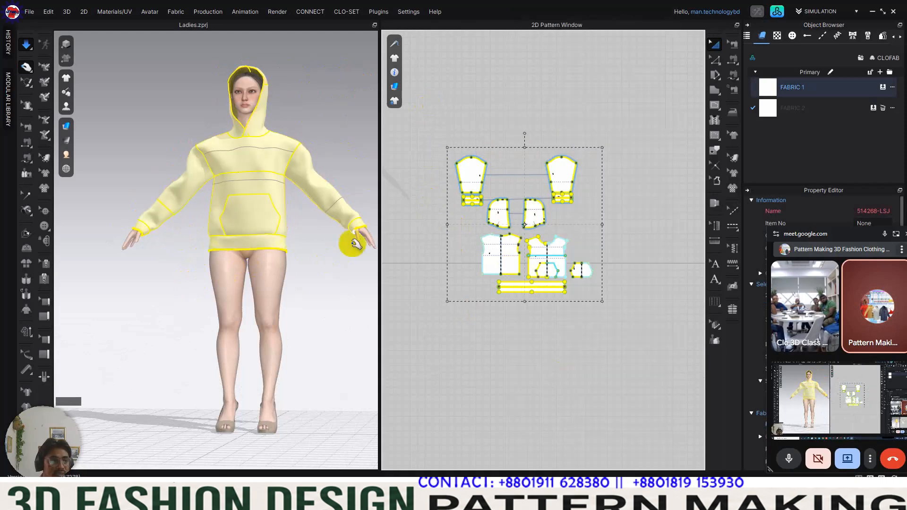
Step: Pull the hem band and both sleeves on the simulating hoody to relax the fabric around hips and arms
{"action": "right_click_drag", "start_coordinate": [271, 251], "coordinate": [268, 257]}
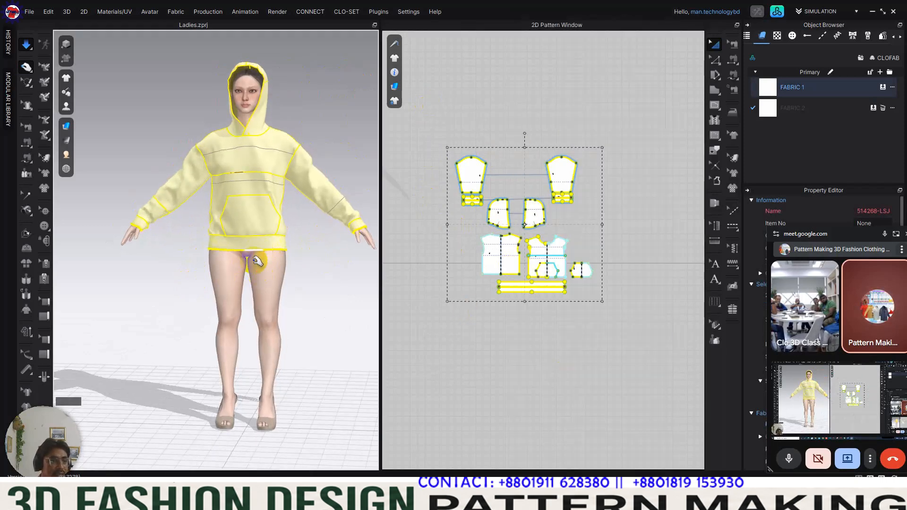
{"action": "left_click", "coordinate": [250, 245]}
{"action": "right_click_drag", "start_coordinate": [246, 261], "coordinate": [219, 239]}
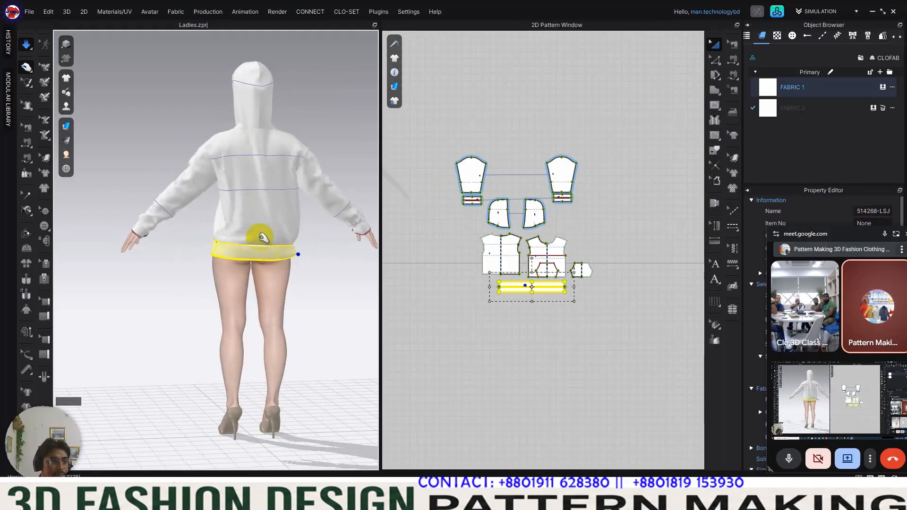
{"action": "left_click", "coordinate": [184, 191]}
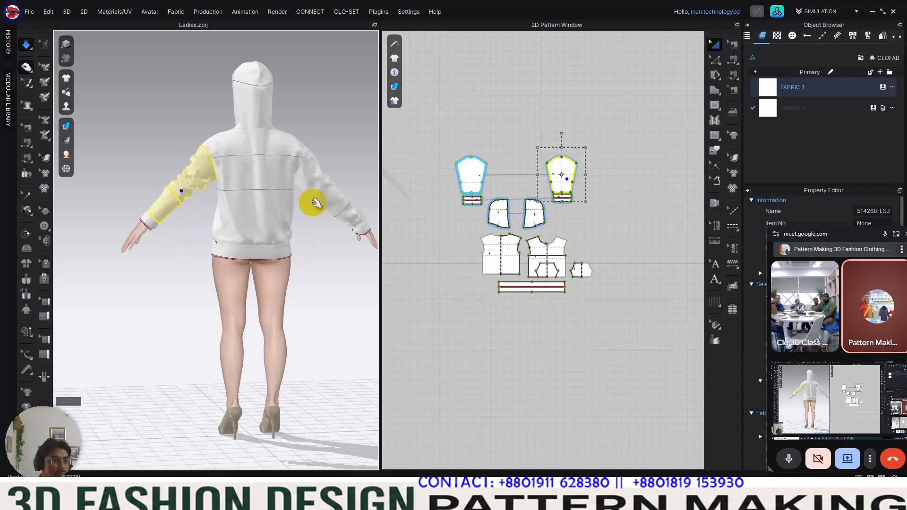
{"action": "left_click", "coordinate": [309, 187]}
{"action": "right_click_drag", "start_coordinate": [326, 224], "coordinate": [194, 269]}
Step: Adjust the front neckline and pull both hood halves so the hood drapes evenly around the avatar's head
{"action": "scroll", "coordinate": [194, 268], "scroll_direction": "up", "scroll_amount": 8}
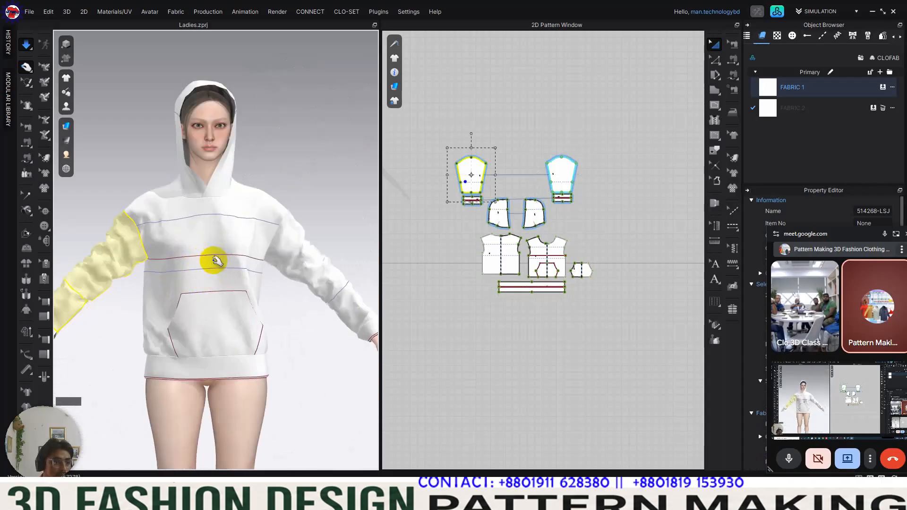
{"action": "left_click", "coordinate": [251, 229]}
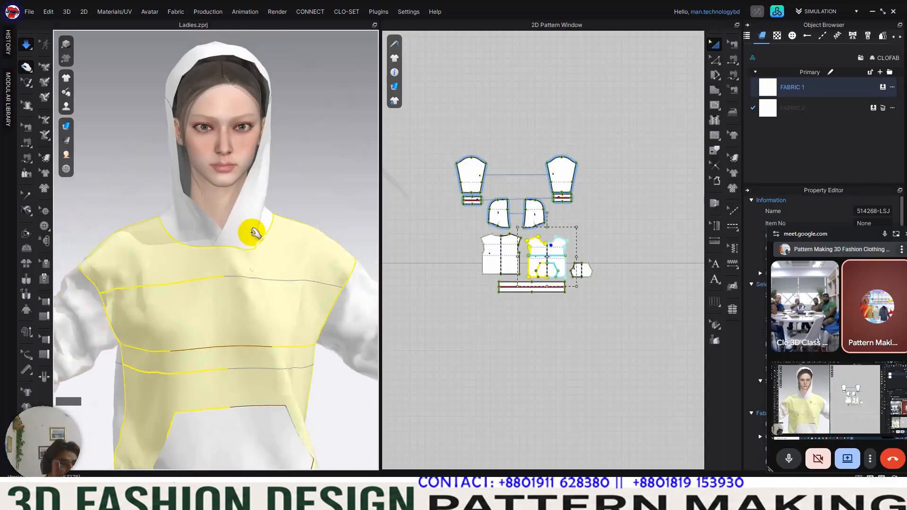
{"action": "right_click_drag", "start_coordinate": [251, 229], "coordinate": [263, 184]}
{"action": "left_click_drag", "start_coordinate": [223, 80], "coordinate": [297, 117]}
{"action": "right_click_drag", "start_coordinate": [298, 118], "coordinate": [205, 259]}
{"action": "scroll", "coordinate": [249, 253], "scroll_direction": "down", "scroll_amount": 2}
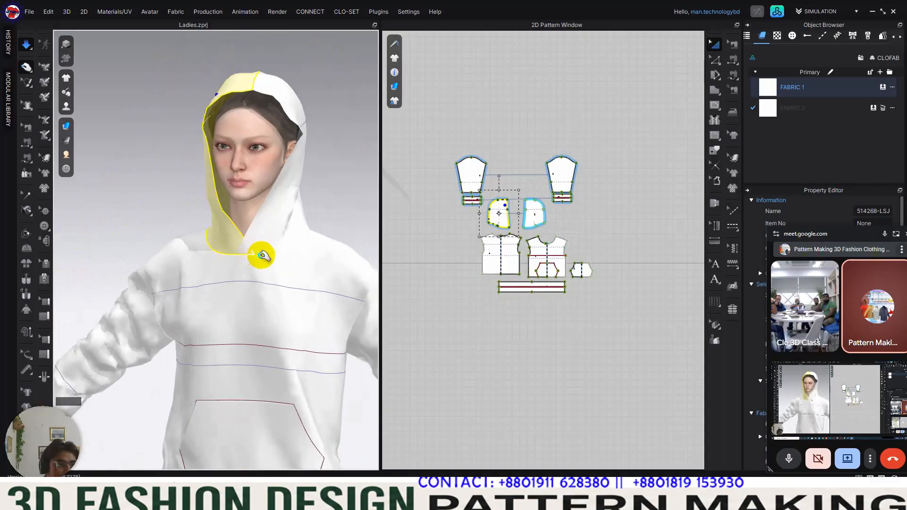
{"action": "right_click_drag", "start_coordinate": [260, 255], "coordinate": [316, 252]}
{"action": "left_click_drag", "start_coordinate": [274, 240], "coordinate": [304, 243]}
{"action": "right_click_drag", "start_coordinate": [300, 275], "coordinate": [261, 283]}
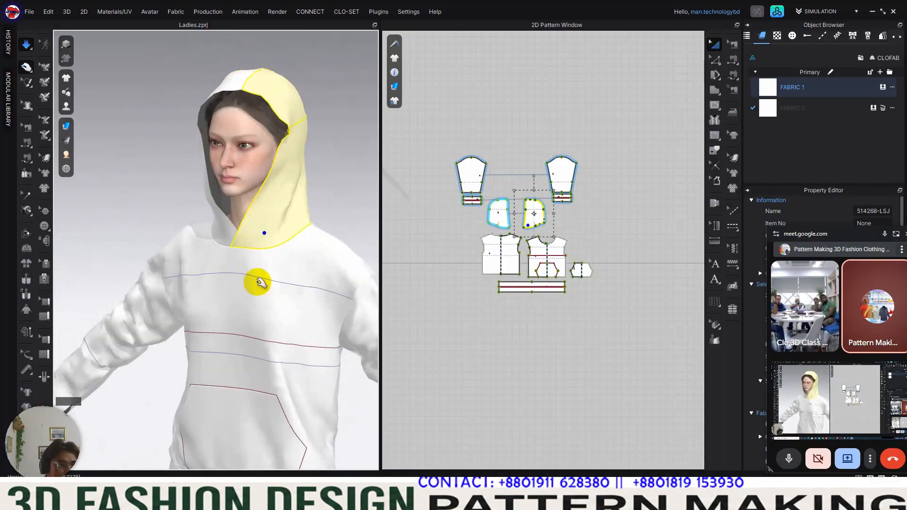
Step: Pull the hem band and a cuff from the back view so the fabric settles on the avatar, and stop the simulation
{"action": "scroll", "coordinate": [273, 285], "scroll_direction": "down", "scroll_amount": 3}
{"action": "middle_click_drag", "start_coordinate": [273, 285], "coordinate": [273, 242]}
{"action": "right_click_drag", "start_coordinate": [273, 242], "coordinate": [228, 241]}
{"action": "left_click_drag", "start_coordinate": [229, 241], "coordinate": [165, 235]}
{"action": "right_click_drag", "start_coordinate": [260, 235], "coordinate": [233, 238]}
{"action": "left_click", "coordinate": [218, 367]}
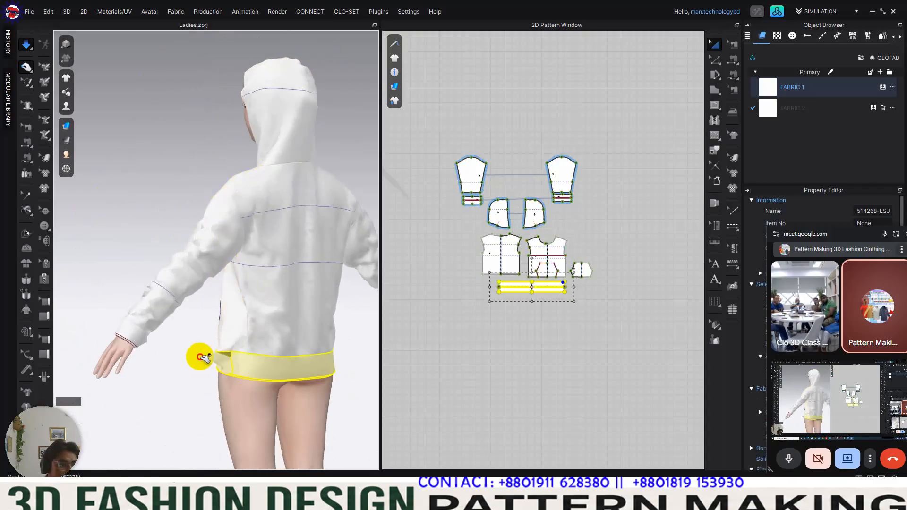
{"action": "right_click_drag", "start_coordinate": [247, 330], "coordinate": [222, 326]}
{"action": "scroll", "coordinate": [262, 325], "scroll_direction": "down", "scroll_amount": 3}
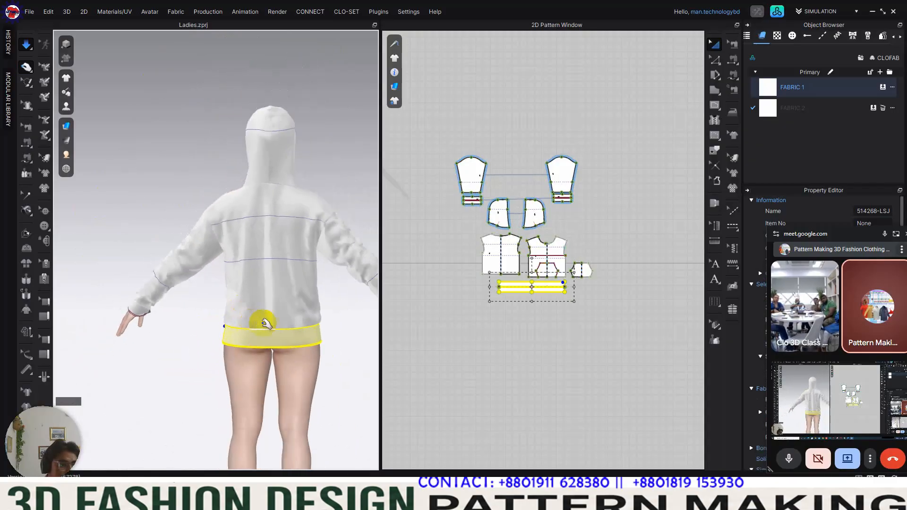
{"action": "mouse_move", "coordinate": [156, 271]}
{"action": "left_mouse_down"}
{"action": "mouse_move", "coordinate": [184, 245]}
{"action": "mouse_move", "coordinate": [189, 253]}
{"action": "mouse_move", "coordinate": [147, 284]}
{"action": "left_mouse_up"}
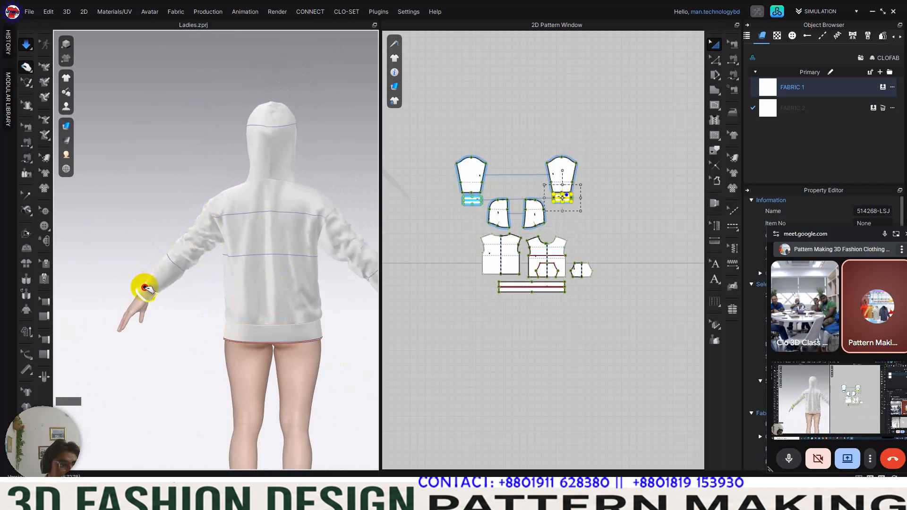
{"action": "left_click", "coordinate": [176, 273]}
{"action": "right_click_drag", "start_coordinate": [247, 269], "coordinate": [306, 245]}
{"action": "left_click", "coordinate": [341, 178]}
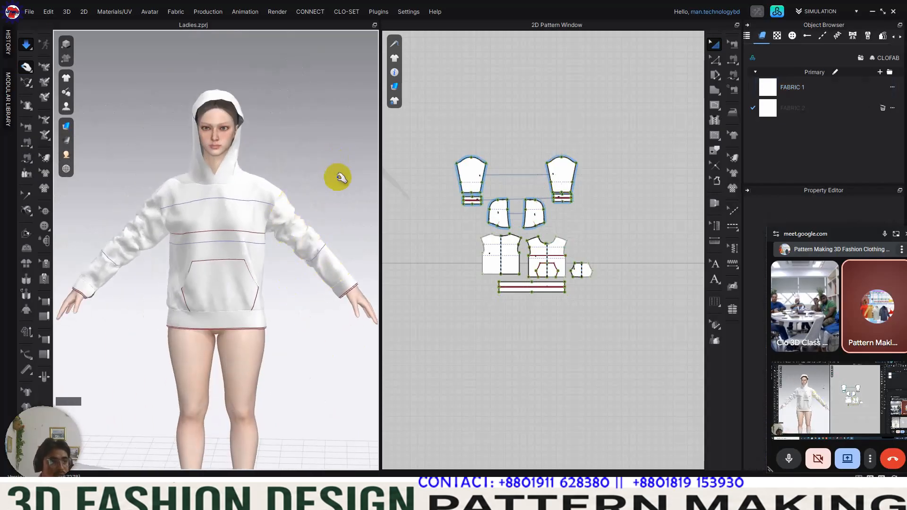
{"action": "key", "text": "space"}
Step: Toggle the garment's visibility off and on, and hide its internal lines, baselines and 3D pen marks in the 3D view
{"action": "scroll", "coordinate": [216, 257], "scroll_direction": "up", "scroll_amount": 2}
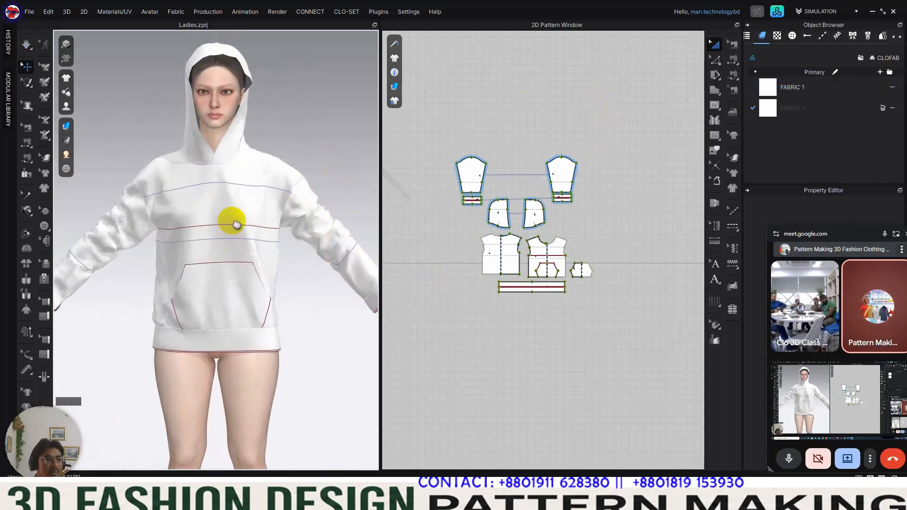
{"action": "middle_click_drag", "start_coordinate": [232, 223], "coordinate": [263, 209]}
{"action": "left_click", "coordinate": [66, 77]}
{"action": "left_click", "coordinate": [113, 96]}
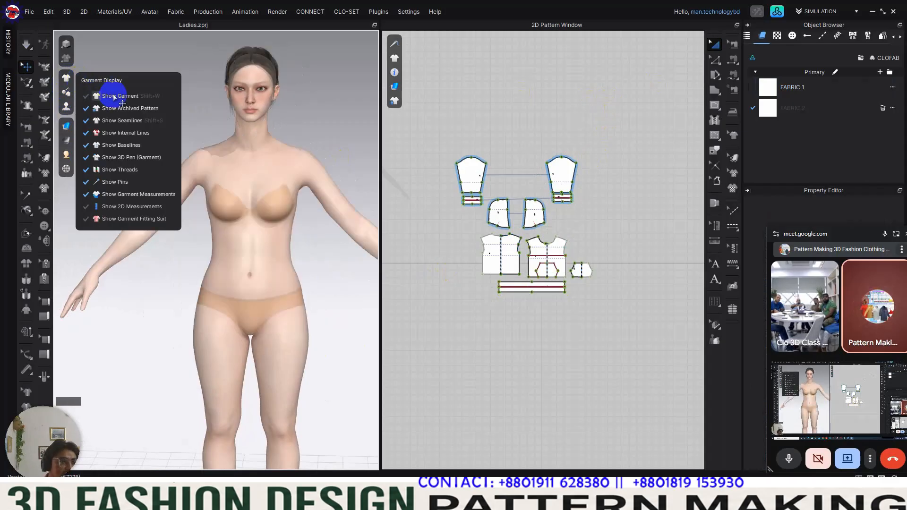
{"action": "left_click", "coordinate": [114, 97]}
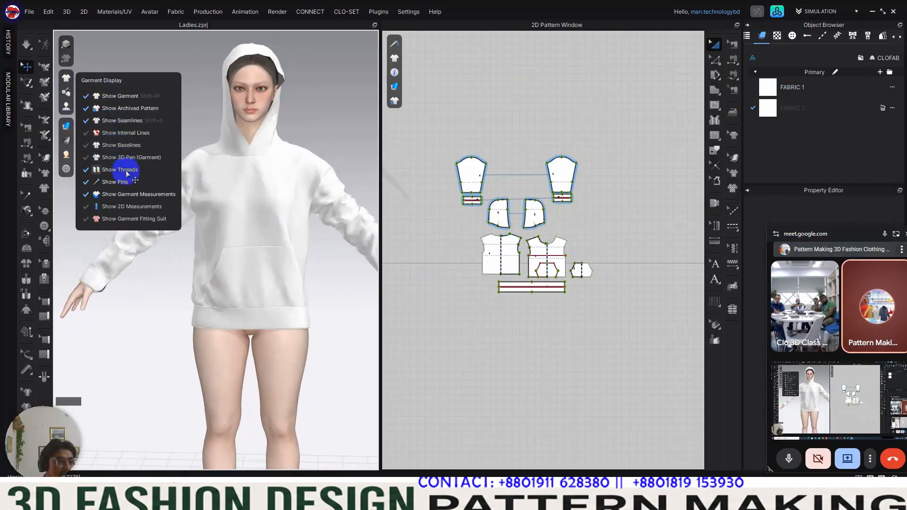
Step: Simulate the hoody and pull the front pocket around its side openings to loosen it from the body
{"action": "right_click_drag", "start_coordinate": [238, 288], "coordinate": [278, 255]}
{"action": "scroll", "coordinate": [279, 251], "scroll_direction": "up", "scroll_amount": 3}
{"action": "middle_click_drag", "start_coordinate": [276, 249], "coordinate": [243, 239]}
{"action": "key", "text": "space"}
{"action": "right_click_drag", "start_coordinate": [223, 269], "coordinate": [243, 271]}
{"action": "left_click_drag", "start_coordinate": [243, 265], "coordinate": [308, 289]}
{"action": "right_click_drag", "start_coordinate": [227, 275], "coordinate": [253, 271]}
{"action": "left_click_drag", "start_coordinate": [229, 271], "coordinate": [270, 272]}
{"action": "right_click_drag", "start_coordinate": [262, 273], "coordinate": [184, 271]}
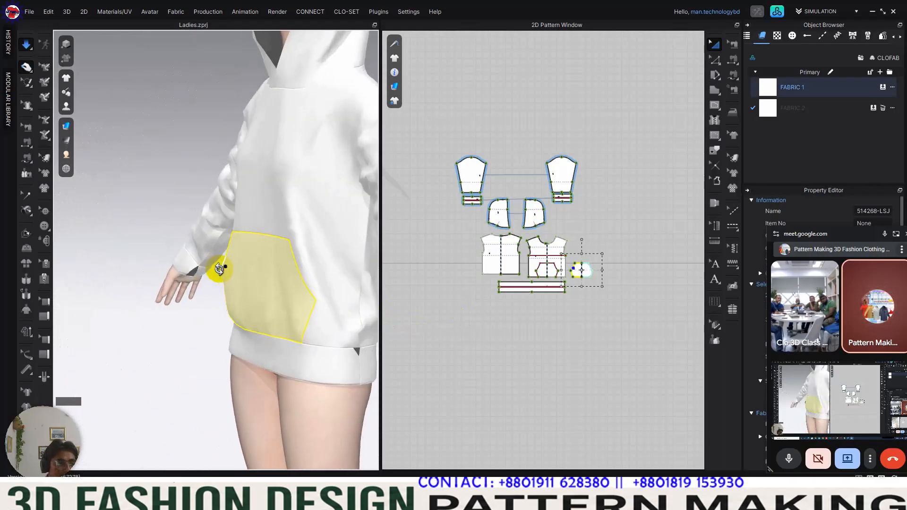
{"action": "left_click_drag", "start_coordinate": [300, 280], "coordinate": [235, 297]}
{"action": "right_click_drag", "start_coordinate": [259, 288], "coordinate": [248, 240]}
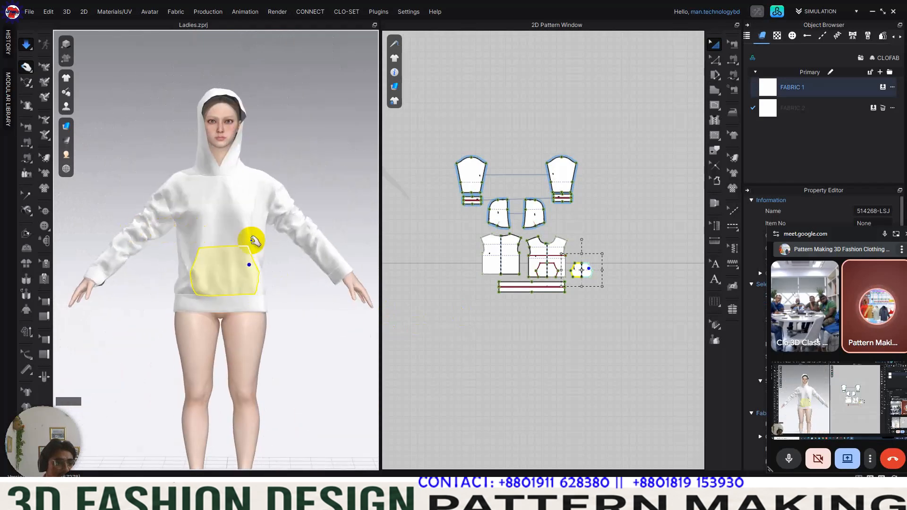
{"action": "left_click", "coordinate": [680, 107]}
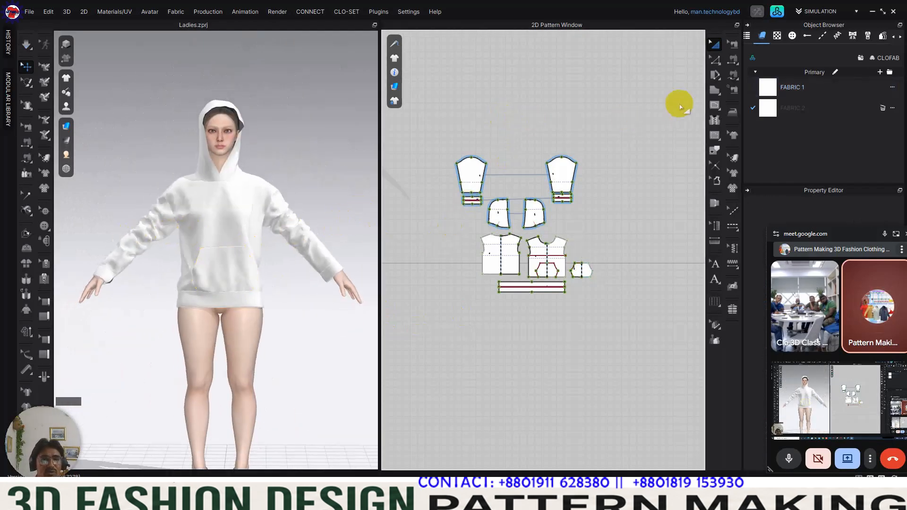
Step: Replace FABRIC 1 with V2_Cut_Sew_Knit_Jersey_1 from the fabric library and close the library
{"action": "left_click", "coordinate": [794, 89]}
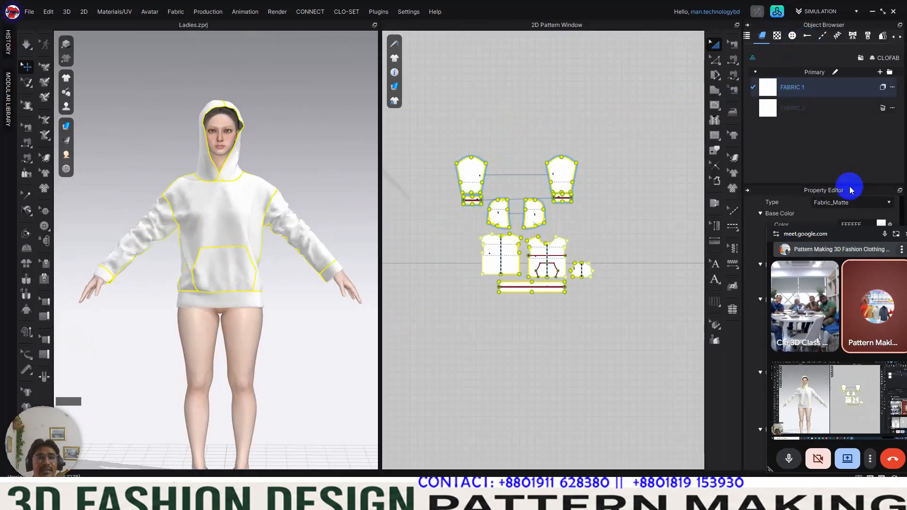
{"action": "left_click", "coordinate": [777, 12]}
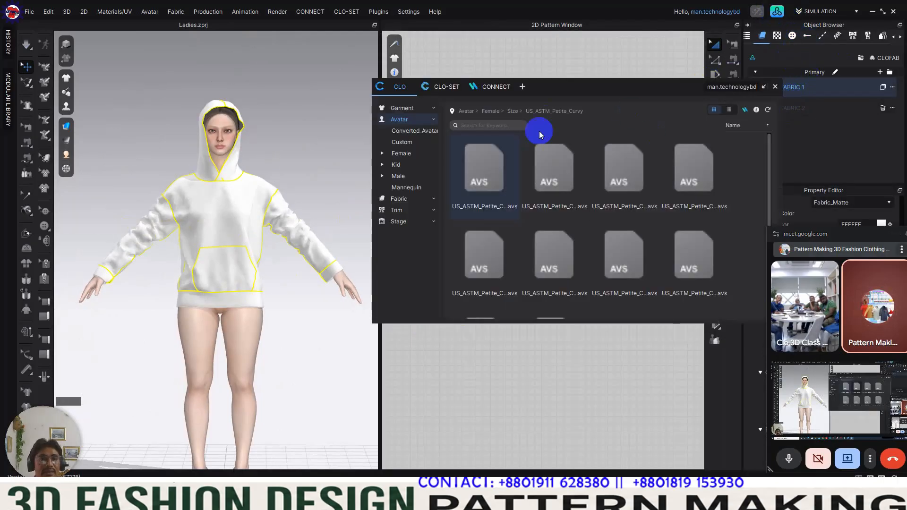
{"action": "left_click", "coordinate": [395, 119]}
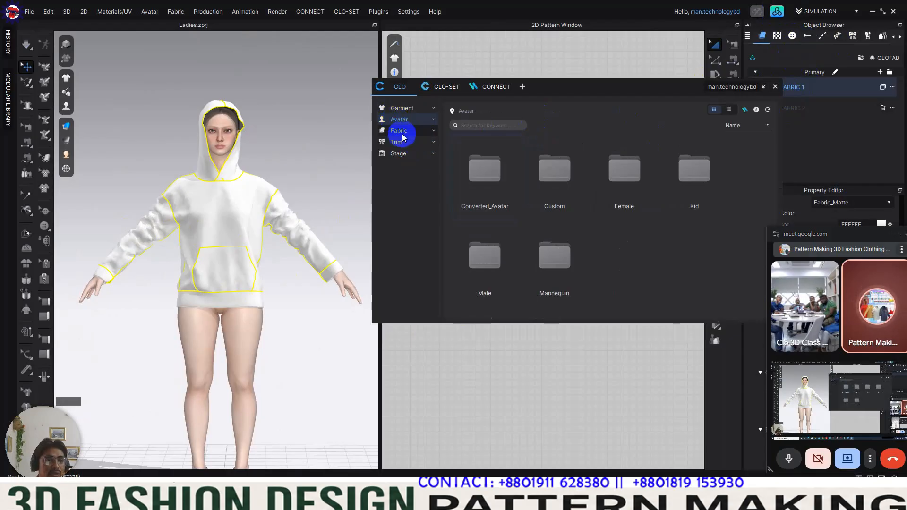
{"action": "left_click", "coordinate": [399, 131]}
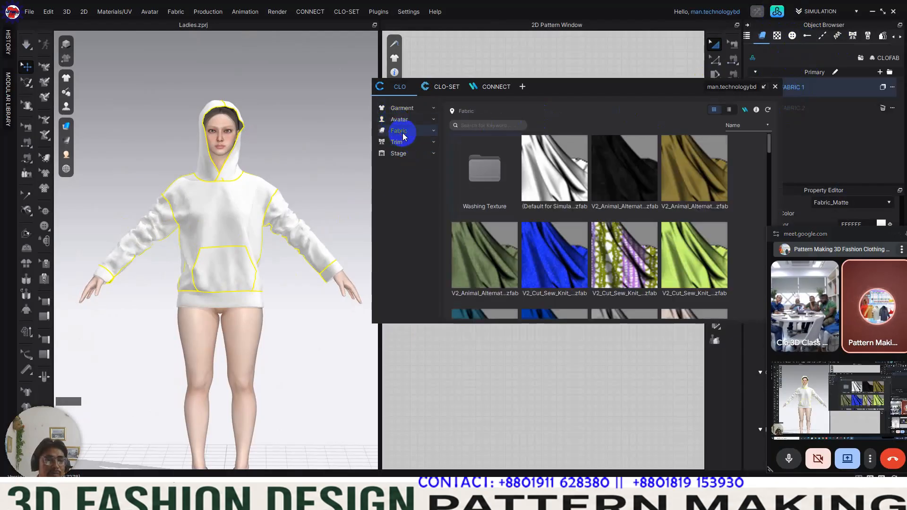
{"action": "left_click", "coordinate": [730, 110]}
{"action": "left_click_drag", "start_coordinate": [648, 93], "coordinate": [493, 81]}
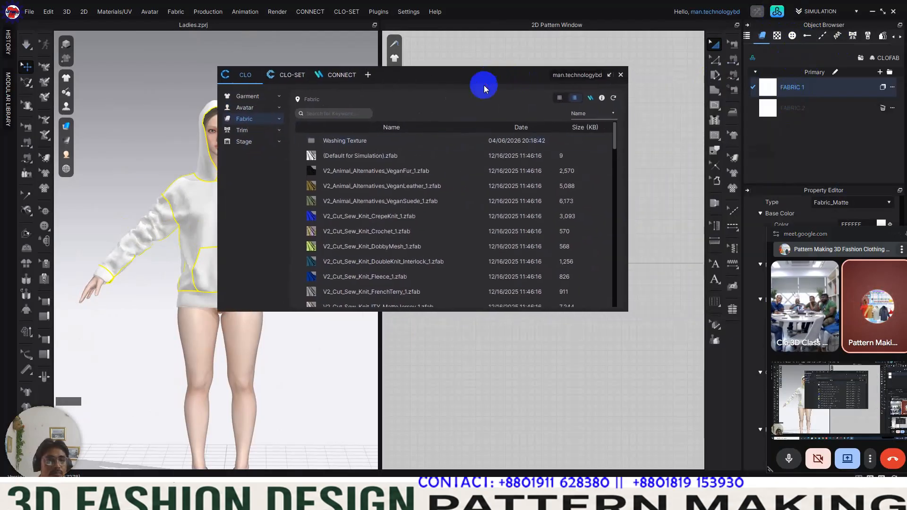
{"action": "scroll", "coordinate": [403, 251], "scroll_direction": "down", "scroll_amount": 2}
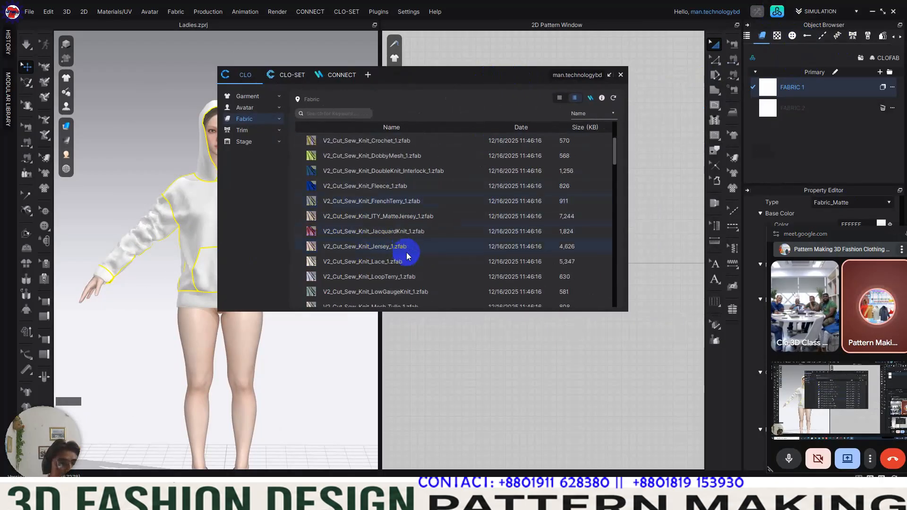
{"action": "left_click_drag", "start_coordinate": [368, 253], "coordinate": [797, 89]}
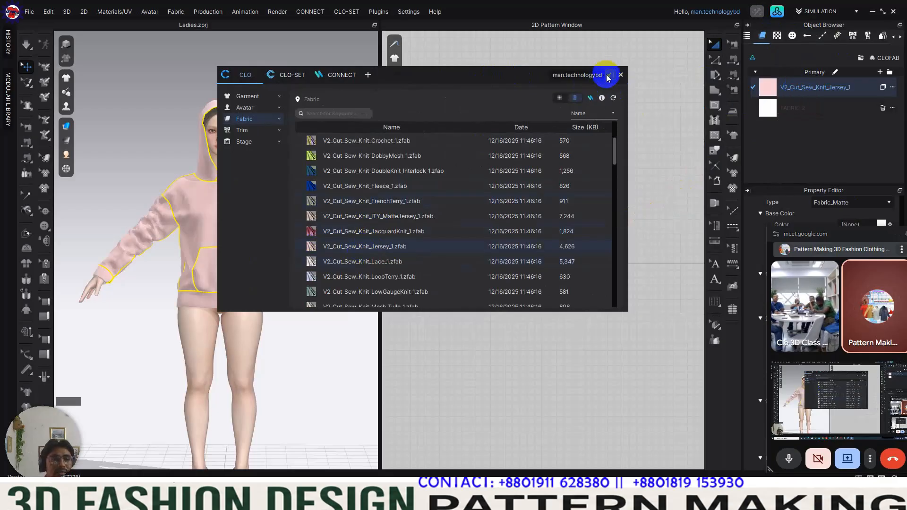
{"action": "left_click", "coordinate": [620, 75]}
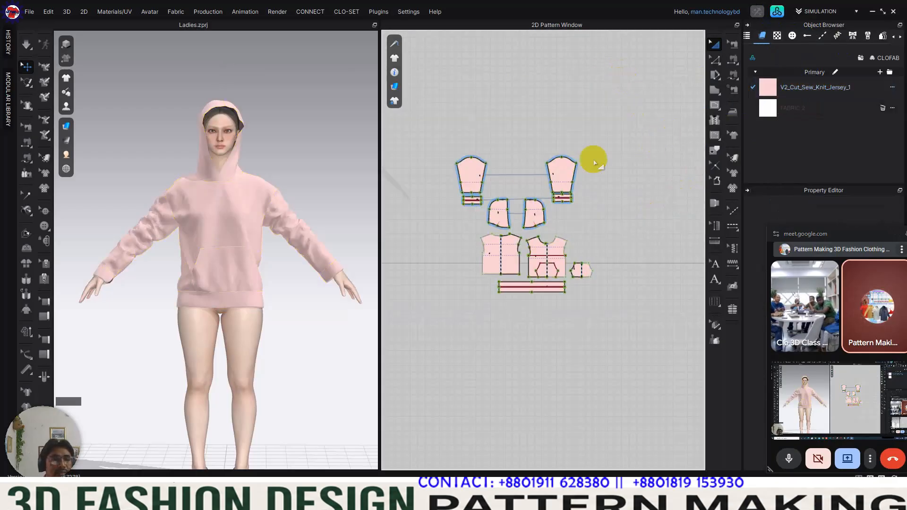
Step: Set all pattern pieces to a particle distance of 8 mm and an additional rendering thickness of 1.5 mm
{"action": "scroll", "coordinate": [289, 259], "scroll_direction": "up", "scroll_amount": 10}
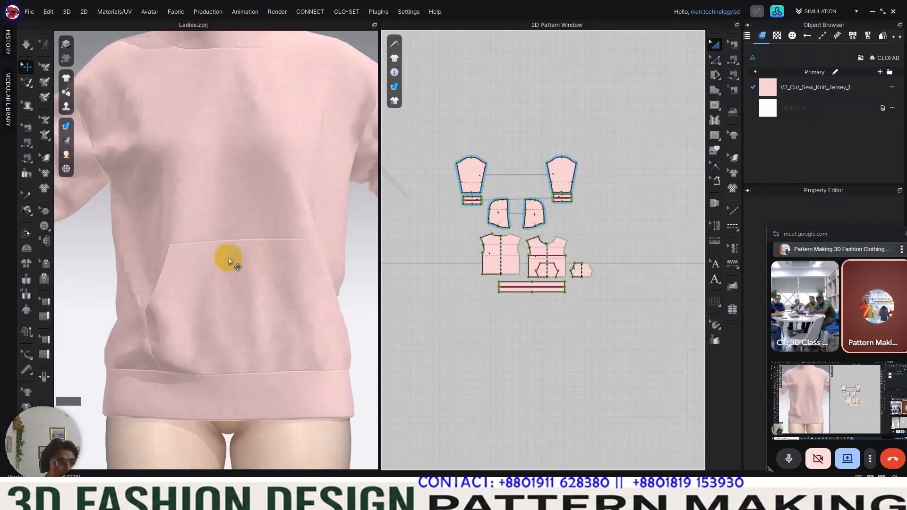
{"action": "scroll", "coordinate": [260, 251], "scroll_direction": "up", "scroll_amount": 2}
{"action": "scroll", "coordinate": [263, 266], "scroll_direction": "up", "scroll_amount": 3}
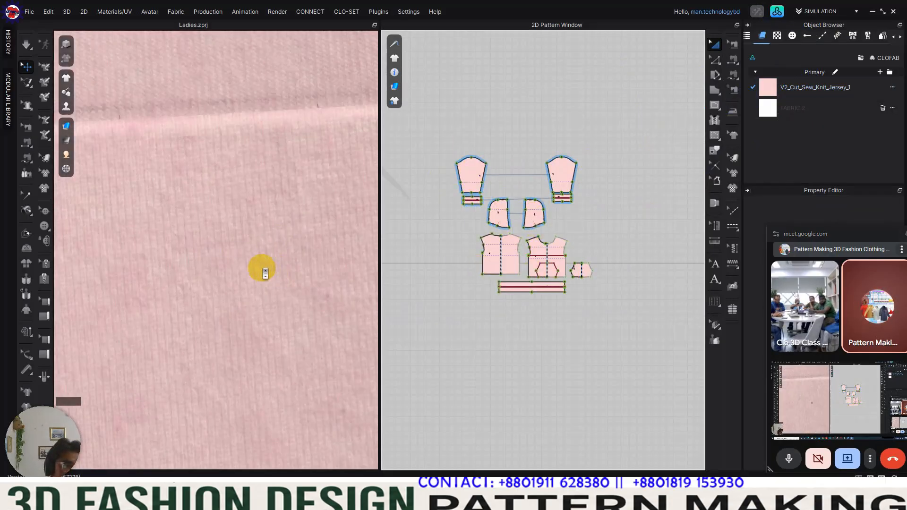
{"action": "scroll", "coordinate": [264, 273], "scroll_direction": "down", "scroll_amount": 5}
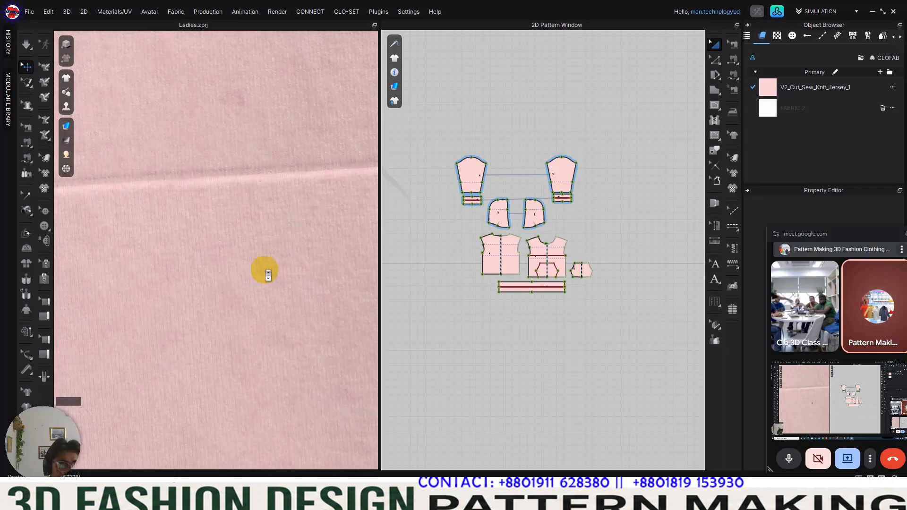
{"action": "scroll", "coordinate": [252, 278], "scroll_direction": "down", "scroll_amount": 5}
{"action": "right_click_drag", "start_coordinate": [274, 269], "coordinate": [291, 247]}
{"action": "left_click_drag", "start_coordinate": [440, 124], "coordinate": [638, 325]}
{"action": "left_click_drag", "start_coordinate": [852, 200], "coordinate": [853, 181]}
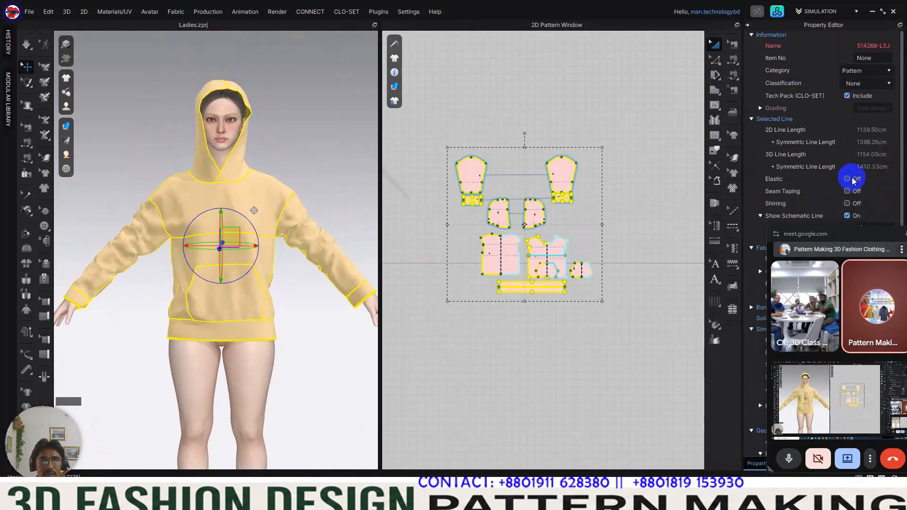
{"action": "left_click_drag", "start_coordinate": [871, 236], "coordinate": [381, 493]}
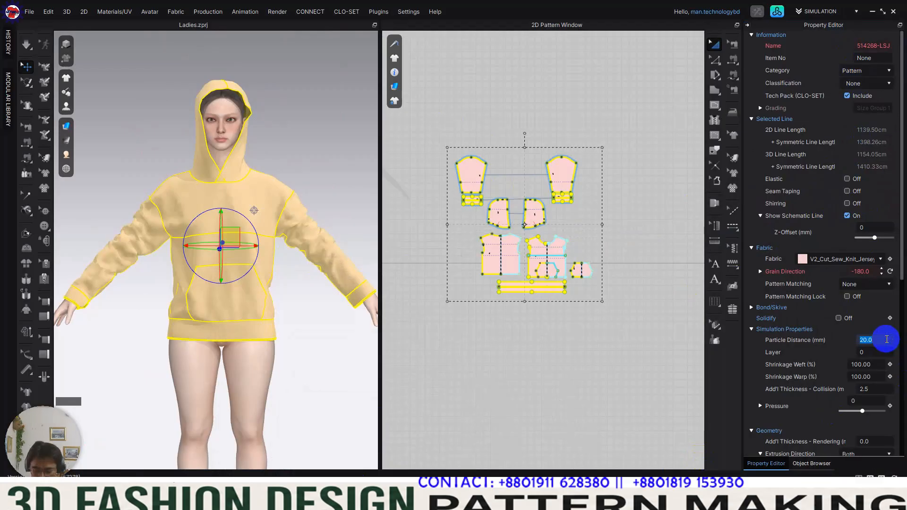
{"action": "left_click", "coordinate": [869, 352]}
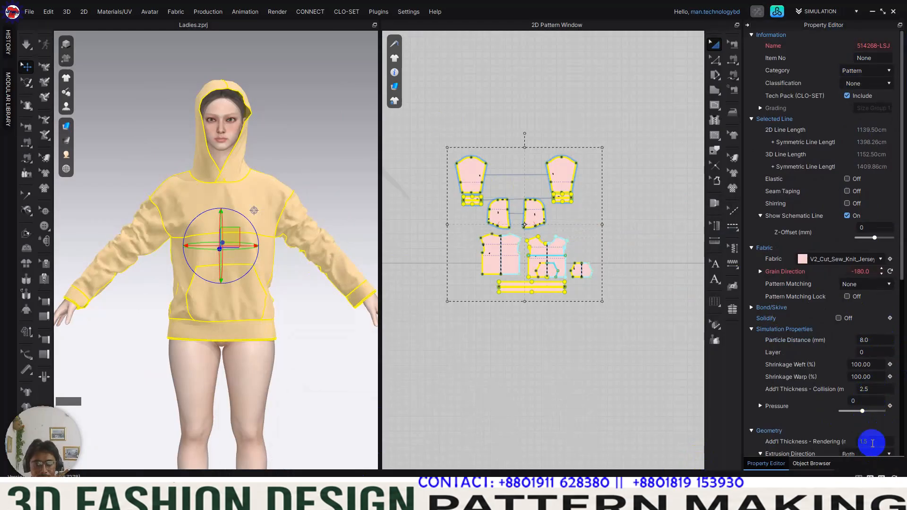
{"action": "left_click", "coordinate": [495, 372]}
Step: Simulate the refined hoody and pull the hem band and one sleeve to smooth them, and stop the simulation
{"action": "mouse_move", "coordinate": [283, 310]}
{"action": "right_mouse_down"}
{"action": "mouse_move", "coordinate": [218, 312]}
{"action": "mouse_move", "coordinate": [269, 305]}
{"action": "right_mouse_up"}
{"action": "key", "text": "space"}
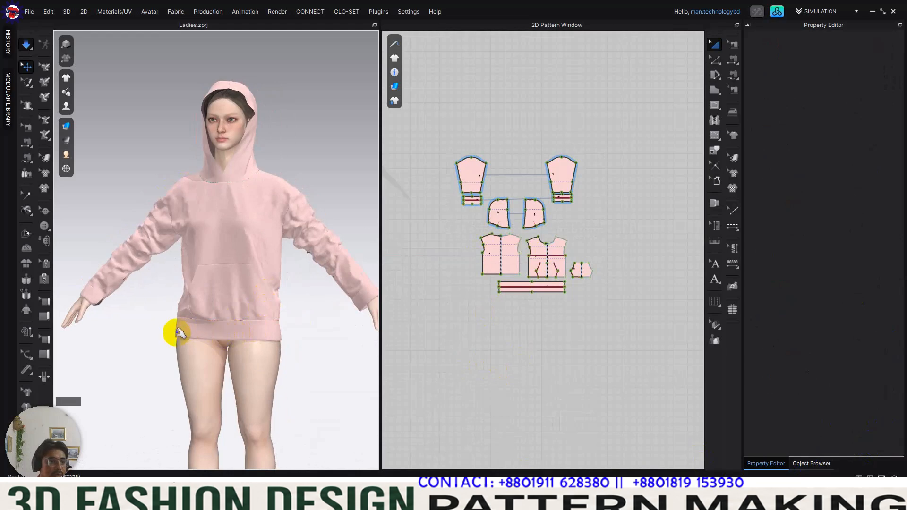
{"action": "left_click_drag", "start_coordinate": [167, 341], "coordinate": [148, 348]}
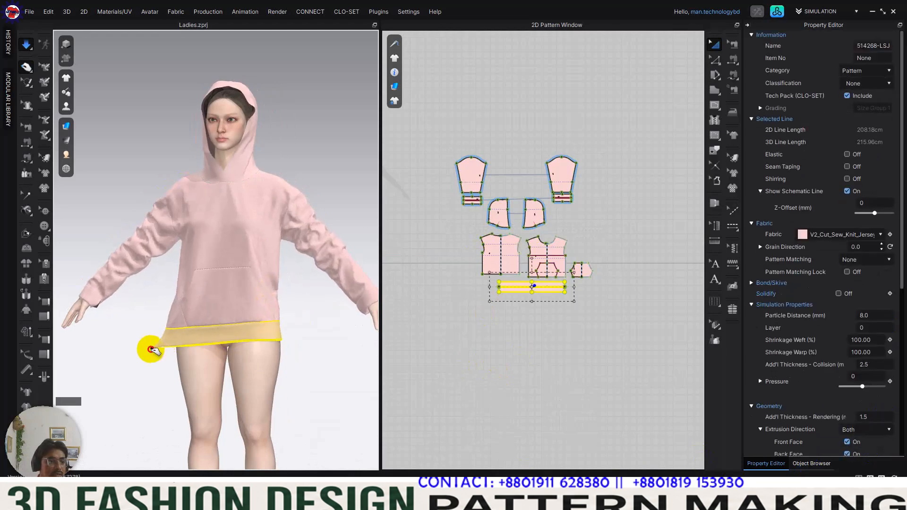
{"action": "left_click_drag", "start_coordinate": [110, 285], "coordinate": [130, 269]}
{"action": "right_click_drag", "start_coordinate": [124, 288], "coordinate": [109, 252]}
{"action": "key", "text": "space"}
Step: Sew the upper half of each short end of the cuff to its lower half to close the gap at the wrist
{"action": "scroll", "coordinate": [115, 291], "scroll_direction": "up", "scroll_amount": 5}
{"action": "middle_click_drag", "start_coordinate": [115, 290], "coordinate": [426, 95]}
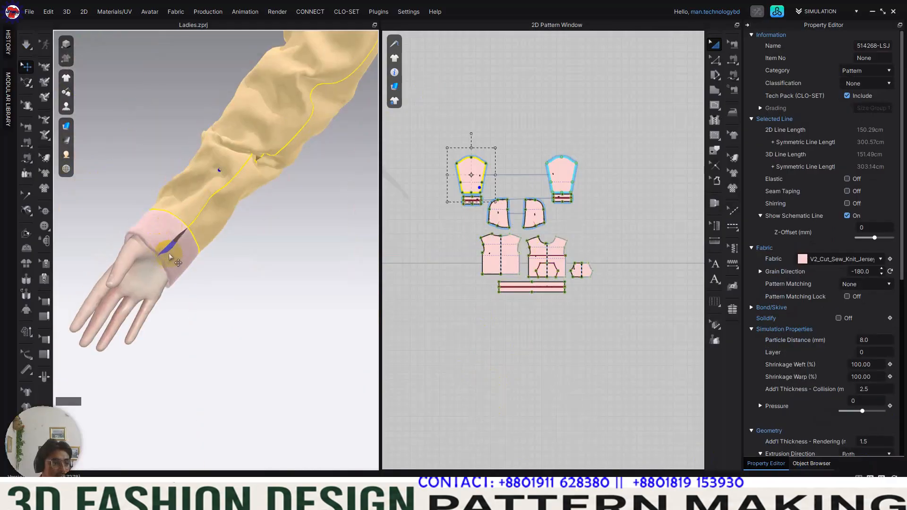
{"action": "scroll", "coordinate": [488, 170], "scroll_direction": "up", "scroll_amount": 5}
{"action": "middle_click_drag", "start_coordinate": [428, 300], "coordinate": [511, 253]}
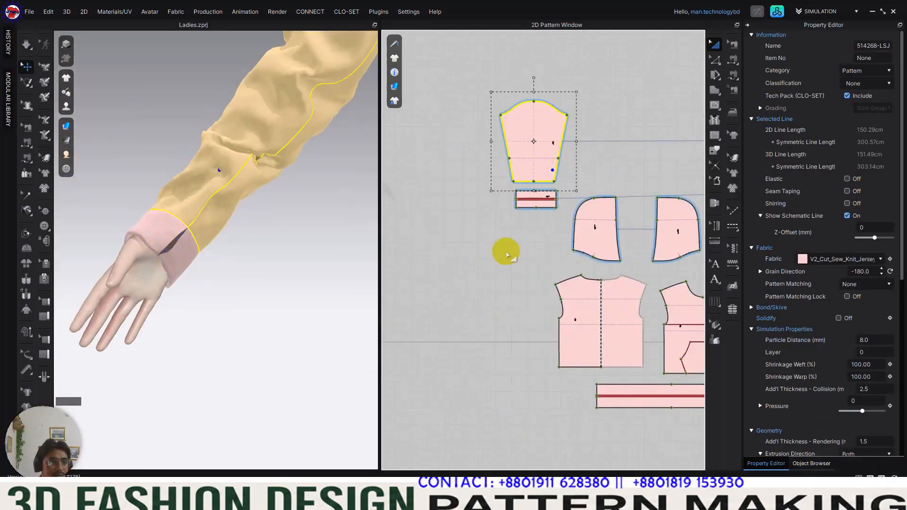
{"action": "left_click", "coordinate": [499, 286]}
{"action": "scroll", "coordinate": [548, 197], "scroll_direction": "up", "scroll_amount": 4}
{"action": "middle_click_drag", "start_coordinate": [548, 198], "coordinate": [520, 264]}
{"action": "scroll", "coordinate": [520, 264], "scroll_direction": "up", "scroll_amount": 4}
{"action": "key", "text": "n"}
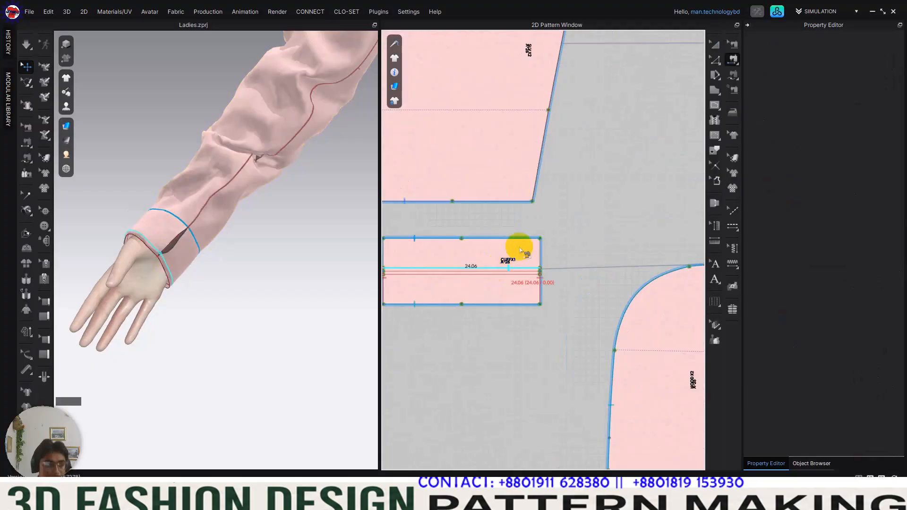
{"action": "scroll", "coordinate": [520, 239], "scroll_direction": "up", "scroll_amount": 4}
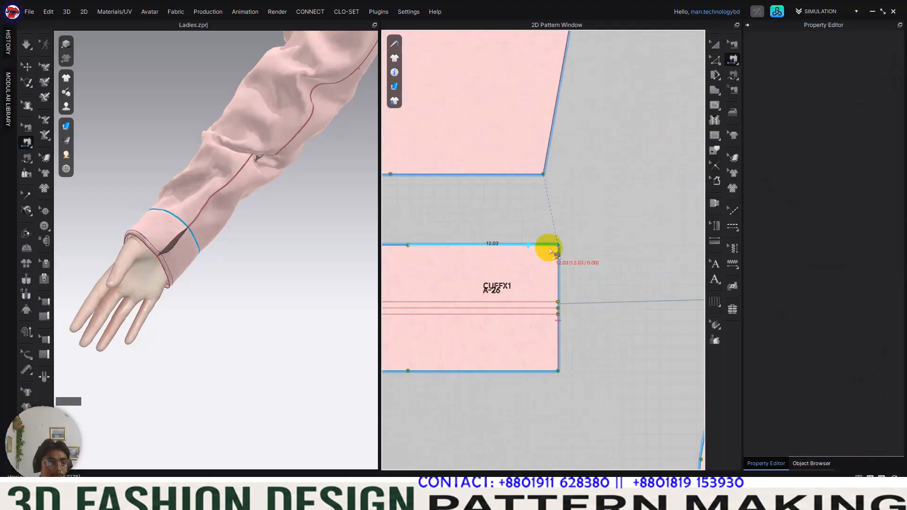
{"action": "left_click", "coordinate": [559, 356]}
{"action": "scroll", "coordinate": [604, 302], "scroll_direction": "down", "scroll_amount": 3}
{"action": "left_click", "coordinate": [413, 284]}
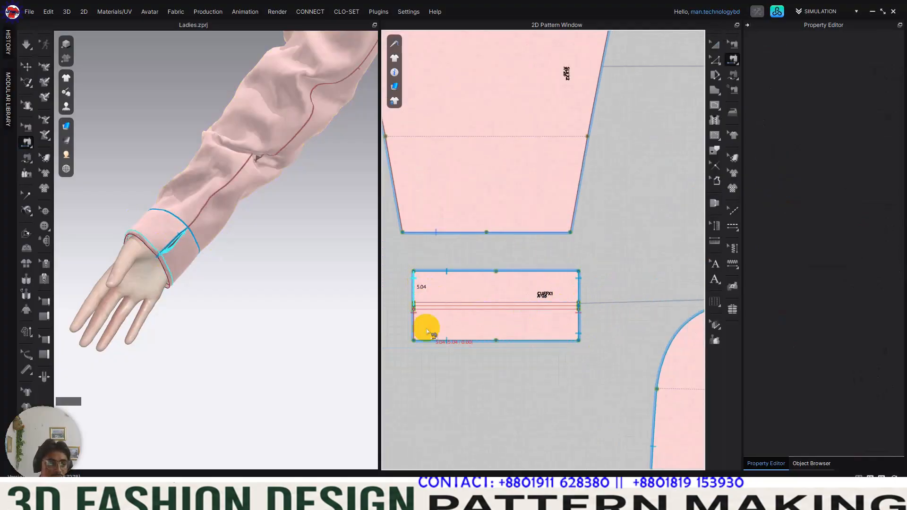
{"action": "left_click", "coordinate": [414, 335]}
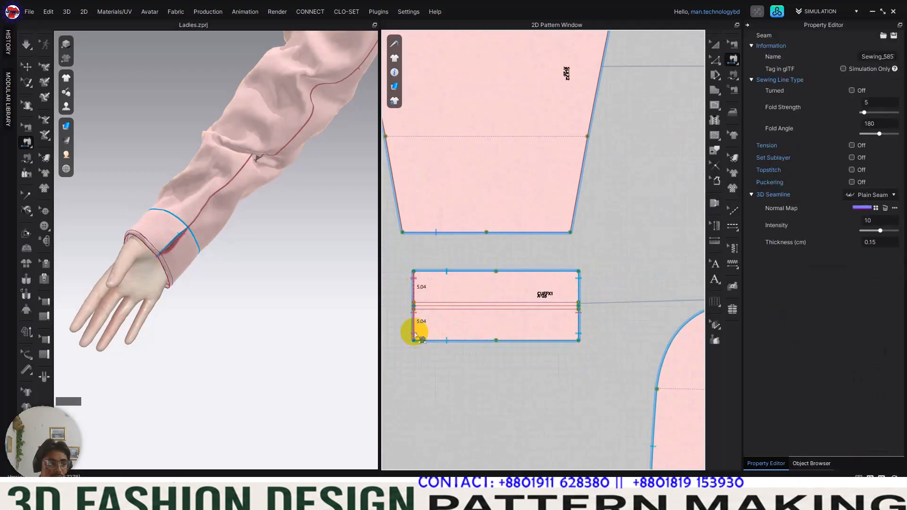
Step: Try to sew the lower halves of the cuff's two short ends to each other
{"action": "left_click", "coordinate": [579, 323]}
{"action": "left_click", "coordinate": [413, 320]}
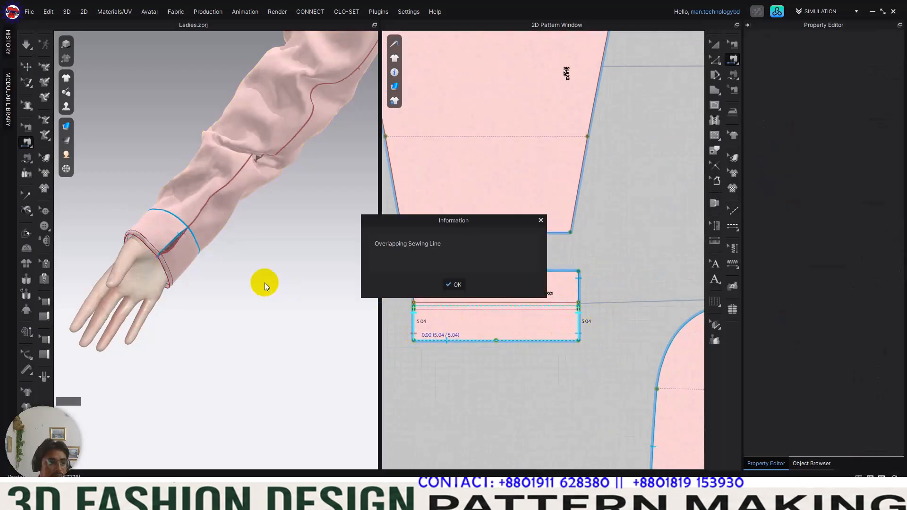
{"action": "left_click", "coordinate": [449, 285]}
Step: Simulate the garment and pull the newly sewn cuff at the wrist so its seam settles
{"action": "left_click", "coordinate": [203, 245]}
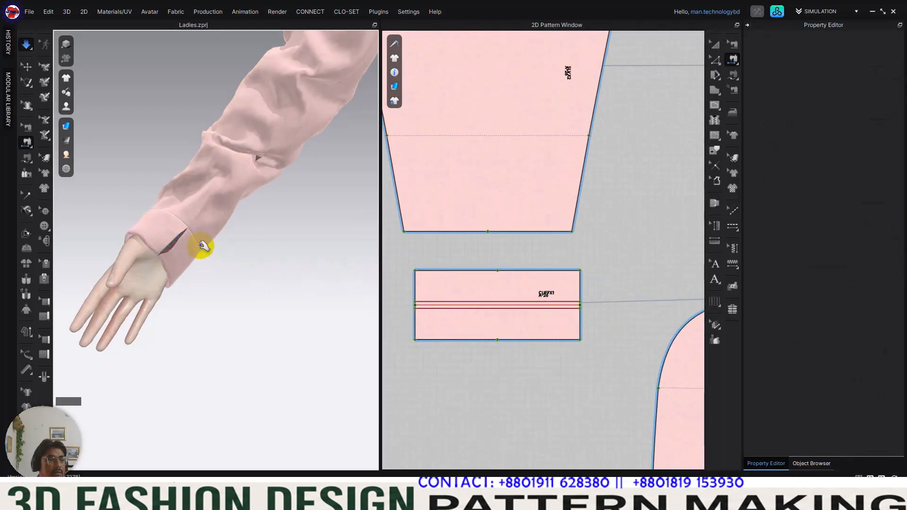
{"action": "left_click", "coordinate": [209, 257]}
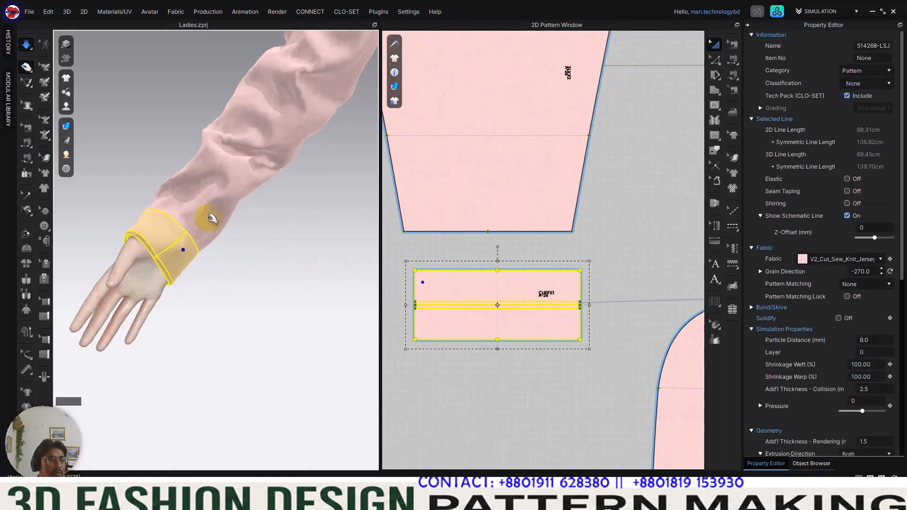
Step: Pull the lower sleeve during simulation to smooth its folds just above the cuff
{"action": "left_click", "coordinate": [239, 148]}
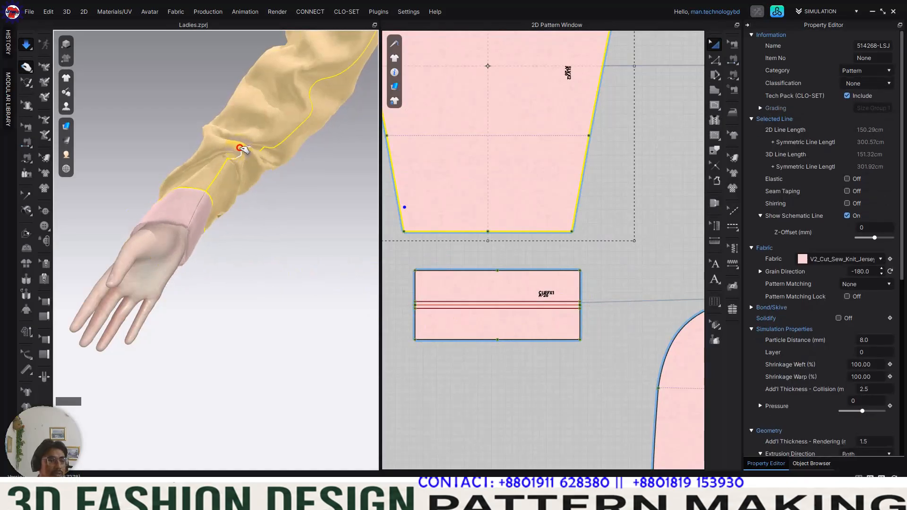
{"action": "left_click_drag", "start_coordinate": [243, 149], "coordinate": [204, 251]}
{"action": "scroll", "coordinate": [215, 250], "scroll_direction": "down", "scroll_amount": 4}
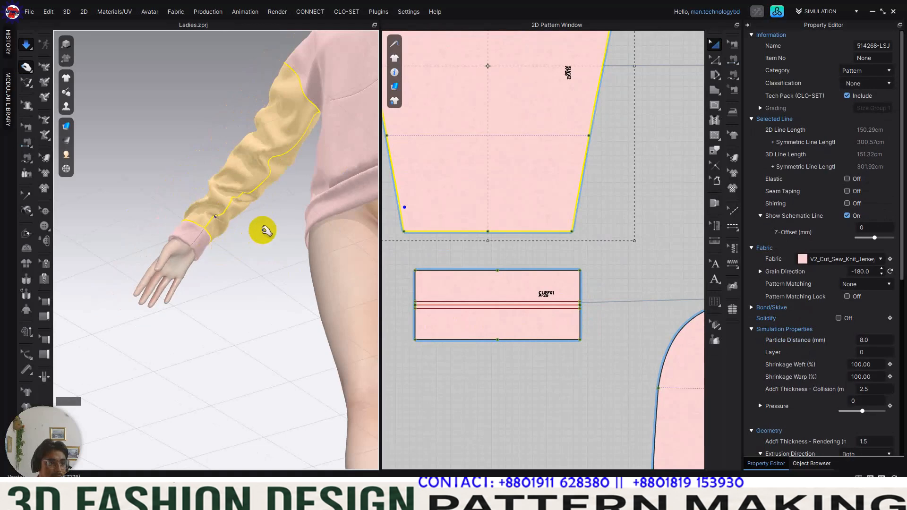
Step: Check the sewing lines on the garment and examine the opposite sleeve and its cuff up close
{"action": "key", "text": "n"}
{"action": "middle_click_drag", "start_coordinate": [265, 230], "coordinate": [235, 277]}
{"action": "right_click_drag", "start_coordinate": [235, 277], "coordinate": [304, 263]}
{"action": "middle_click_drag", "start_coordinate": [304, 263], "coordinate": [230, 301]}
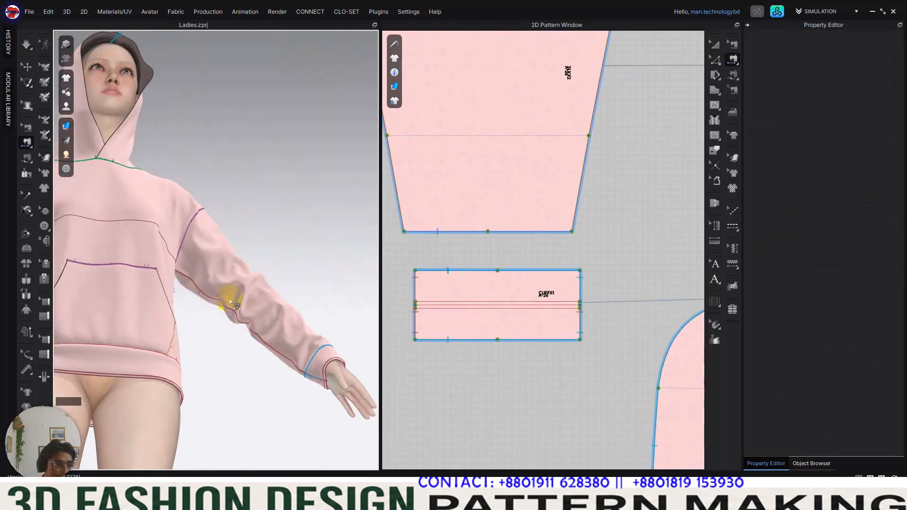
{"action": "left_click", "coordinate": [27, 67]}
{"action": "right_click_drag", "start_coordinate": [254, 249], "coordinate": [279, 109]}
{"action": "scroll", "coordinate": [294, 178], "scroll_direction": "up", "scroll_amount": 4}
{"action": "middle_click_drag", "start_coordinate": [294, 178], "coordinate": [219, 283]}
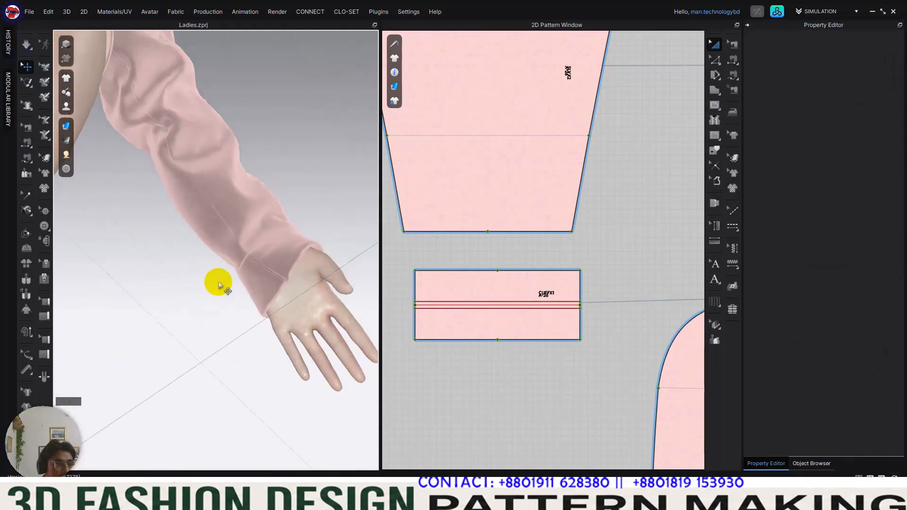
{"action": "scroll", "coordinate": [230, 308], "scroll_direction": "up", "scroll_amount": 3}
{"action": "key", "text": "2"}
{"action": "right_click_drag", "start_coordinate": [288, 229], "coordinate": [262, 173]}
{"action": "scroll", "coordinate": [260, 173], "scroll_direction": "up", "scroll_amount": 3}
{"action": "middle_click_drag", "start_coordinate": [261, 173], "coordinate": [234, 257]}
Step: Review the whole hoody from the front together with the complete set of pattern pieces
{"action": "scroll", "coordinate": [234, 257], "scroll_direction": "down", "scroll_amount": 2}
{"action": "mouse_move", "coordinate": [235, 258]}
{"action": "right_mouse_down"}
{"action": "mouse_move", "coordinate": [209, 258]}
{"action": "mouse_move", "coordinate": [225, 256]}
{"action": "right_mouse_up"}
{"action": "scroll", "coordinate": [548, 298], "scroll_direction": "down", "scroll_amount": 10}
{"action": "middle_click_drag", "start_coordinate": [604, 307], "coordinate": [637, 234]}
{"action": "scroll", "coordinate": [550, 256], "scroll_direction": "up", "scroll_amount": 5}
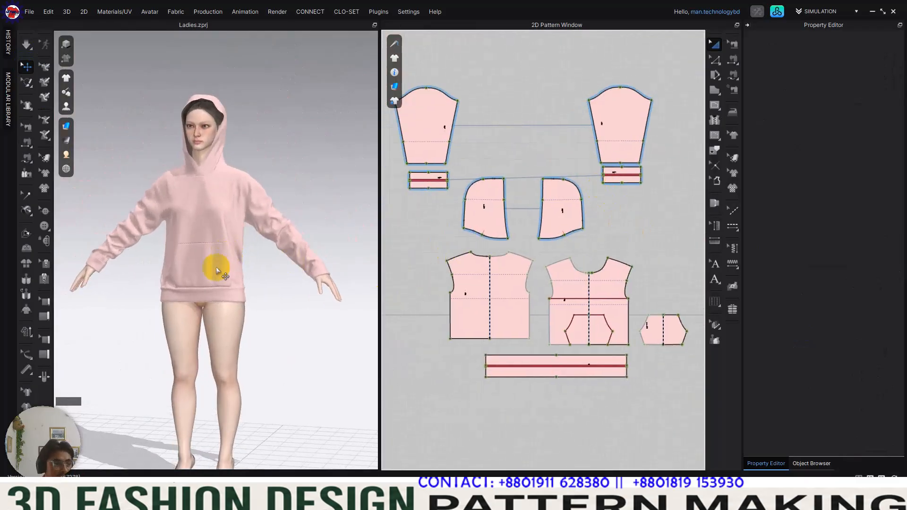
{"action": "right_click_drag", "start_coordinate": [216, 267], "coordinate": [183, 256]}
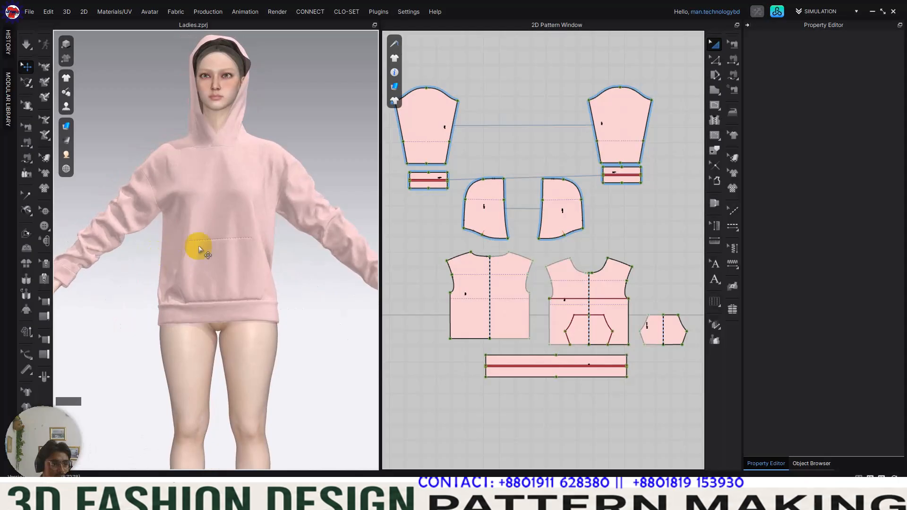
{"action": "scroll", "coordinate": [543, 241], "scroll_direction": "down", "scroll_amount": 4}
{"action": "scroll", "coordinate": [234, 304], "scroll_direction": "up", "scroll_amount": 3}
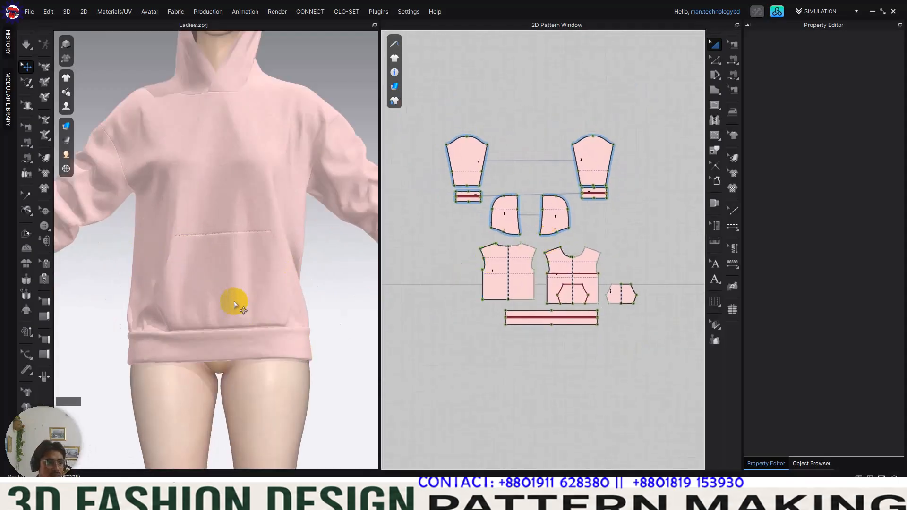
Step: Simulate the garment and pull the hem band away from the outer thigh to loosen it
{"action": "scroll", "coordinate": [234, 305], "scroll_direction": "up", "scroll_amount": 3}
{"action": "scroll", "coordinate": [231, 170], "scroll_direction": "up", "scroll_amount": 2}
{"action": "scroll", "coordinate": [196, 134], "scroll_direction": "up", "scroll_amount": 4}
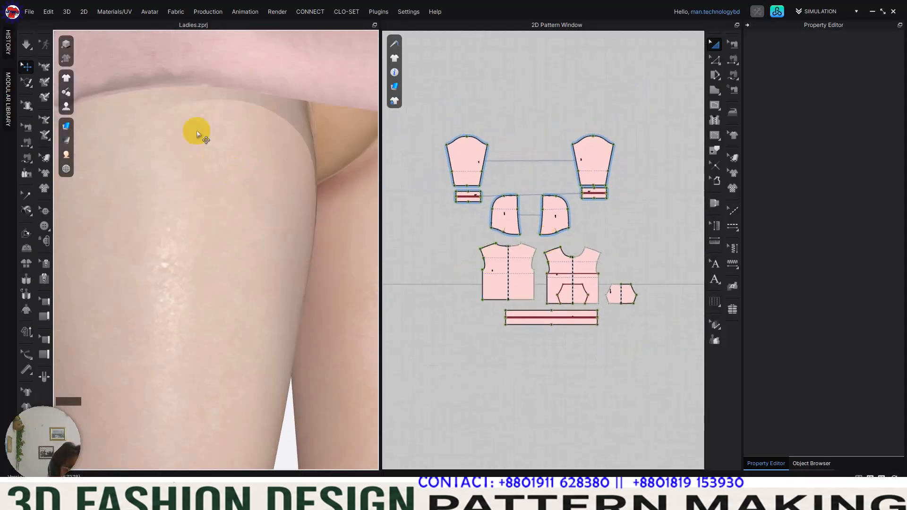
{"action": "right_click_drag", "start_coordinate": [197, 134], "coordinate": [145, 229]}
{"action": "key", "text": "space"}
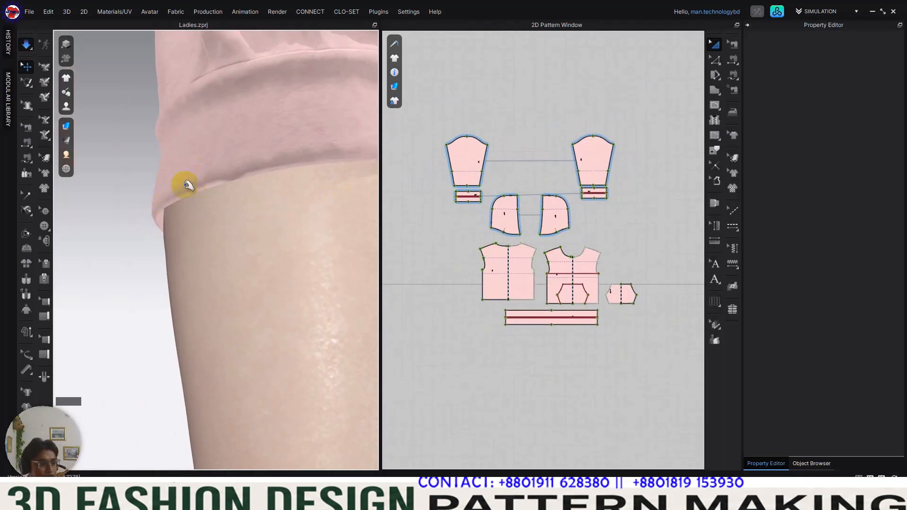
{"action": "key", "text": "space"}
{"action": "left_click", "coordinate": [133, 153]}
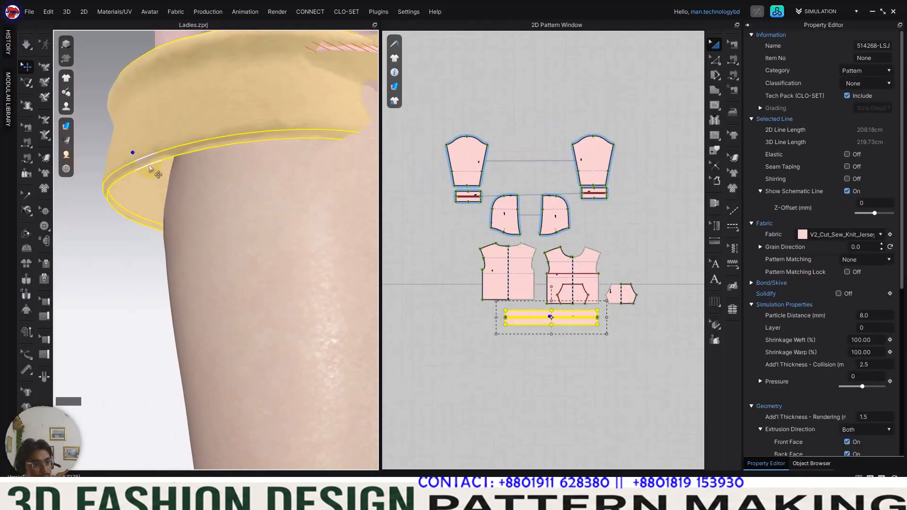
{"action": "key", "text": "space"}
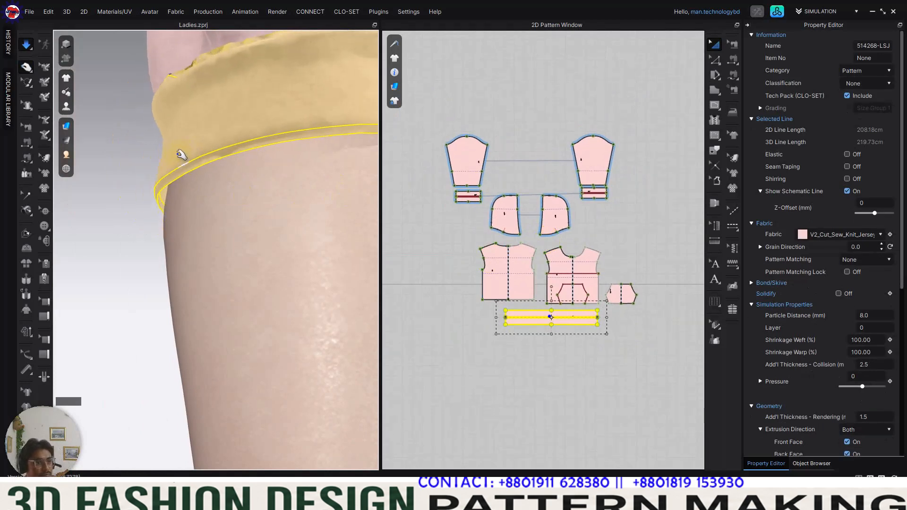
{"action": "left_click", "coordinate": [130, 202]}
Step: Examine the hem band and its seam around the back and sides of the hoody
{"action": "right_click_drag", "start_coordinate": [117, 203], "coordinate": [244, 199]}
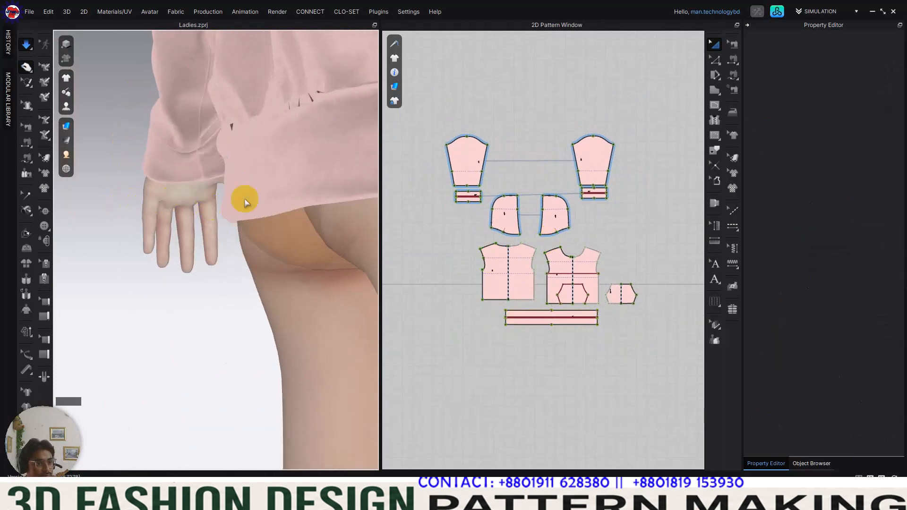
{"action": "middle_click_drag", "start_coordinate": [219, 206], "coordinate": [162, 214]}
{"action": "right_click_drag", "start_coordinate": [162, 214], "coordinate": [234, 208]}
{"action": "scroll", "coordinate": [217, 192], "scroll_direction": "up", "scroll_amount": 3}
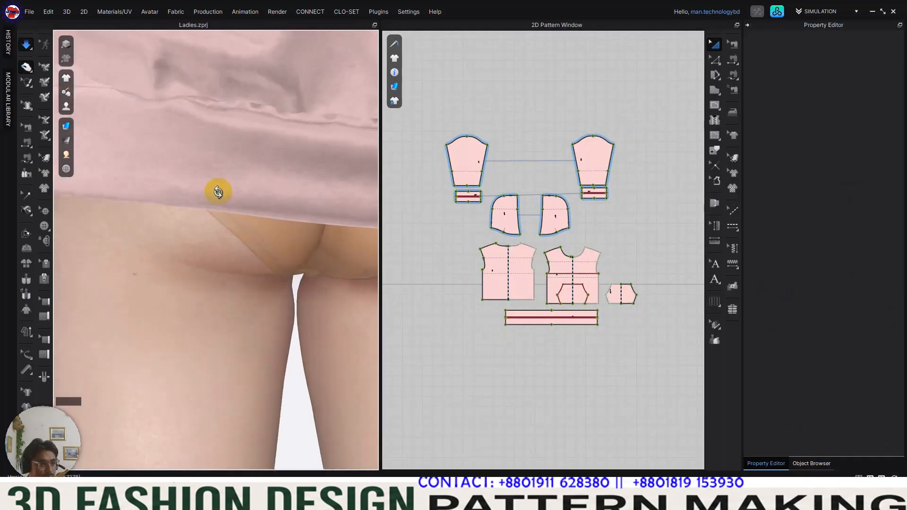
{"action": "scroll", "coordinate": [221, 194], "scroll_direction": "down", "scroll_amount": 3}
{"action": "right_click_drag", "start_coordinate": [221, 200], "coordinate": [324, 215]}
{"action": "scroll", "coordinate": [239, 207], "scroll_direction": "down", "scroll_amount": 1}
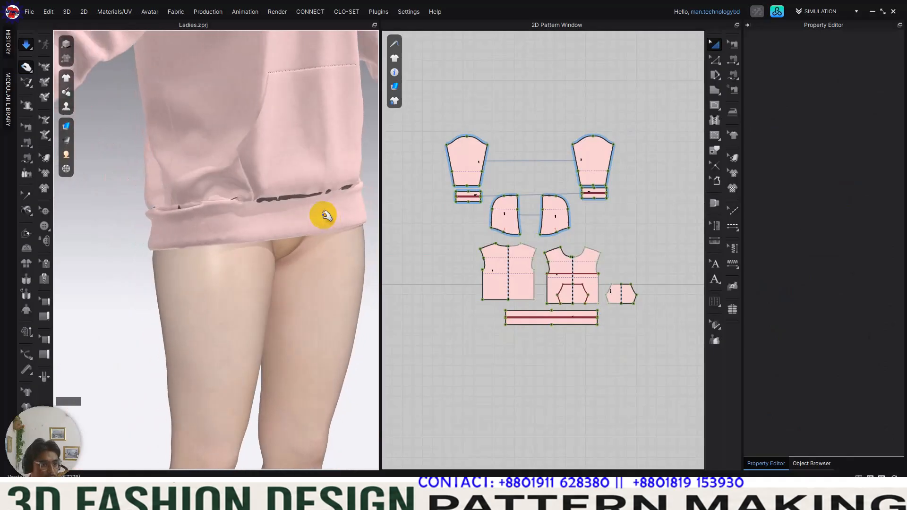
Step: Simulate the garment, pull the front pocket and hem band into place to close the hem seam, and stop the simulation
{"action": "left_click", "coordinate": [327, 166]}
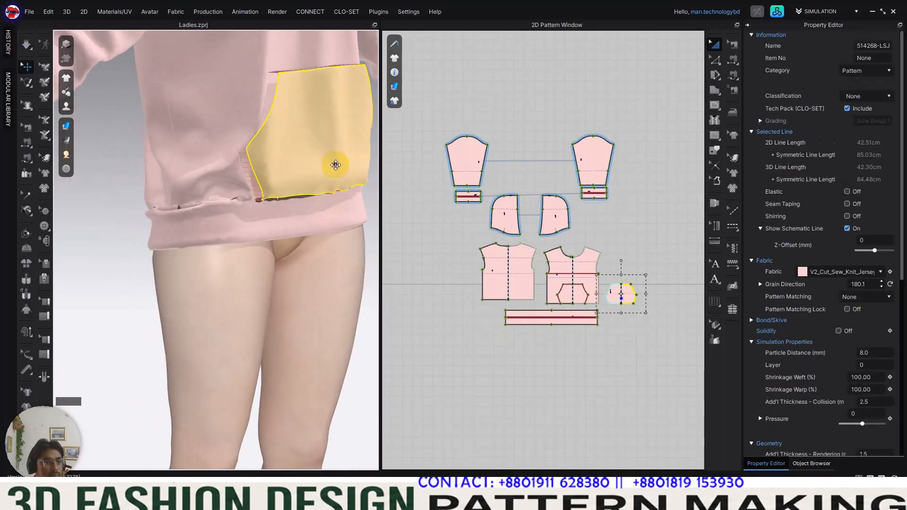
{"action": "left_click", "coordinate": [332, 219]}
{"action": "right_click_drag", "start_coordinate": [339, 257], "coordinate": [245, 210]}
{"action": "left_click_drag", "start_coordinate": [244, 209], "coordinate": [266, 232]}
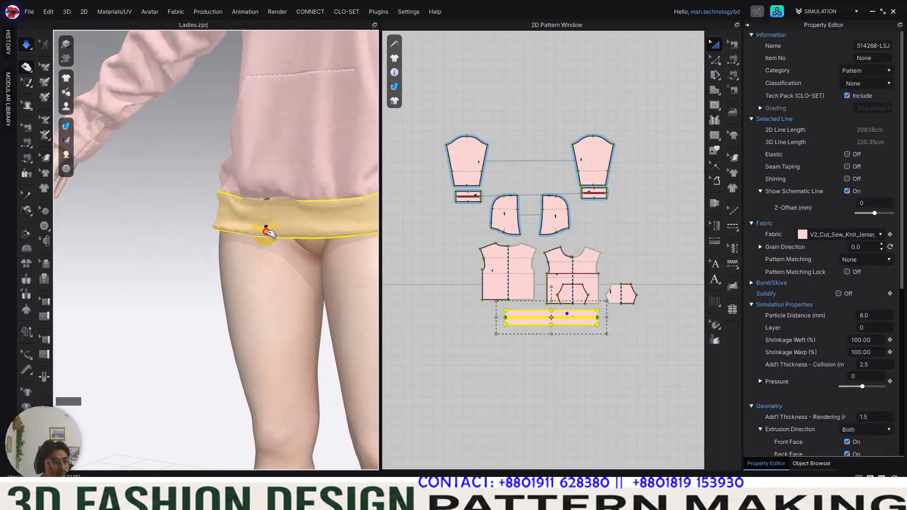
{"action": "left_click_drag", "start_coordinate": [269, 161], "coordinate": [268, 187]}
{"action": "left_click_drag", "start_coordinate": [266, 227], "coordinate": [262, 236]}
{"action": "scroll", "coordinate": [203, 233], "scroll_direction": "down", "scroll_amount": 5}
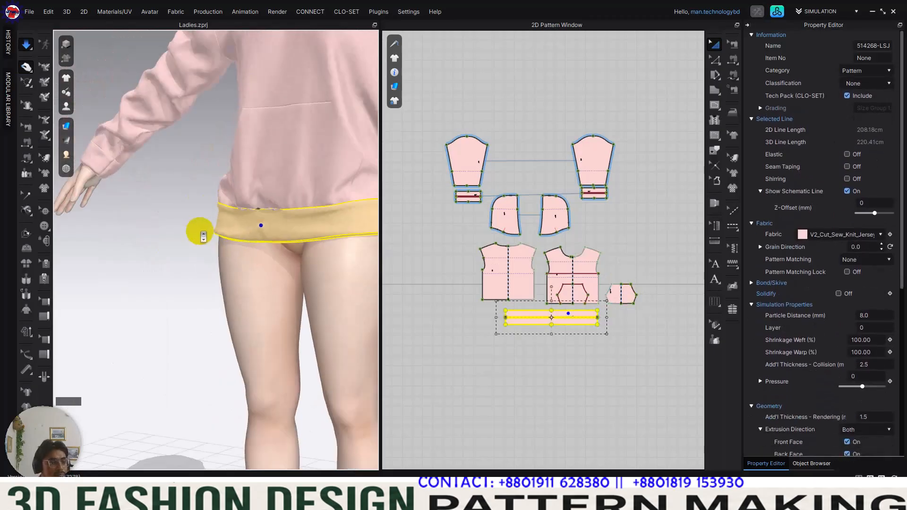
{"action": "key", "text": "2"}
{"action": "left_click", "coordinate": [307, 259]}
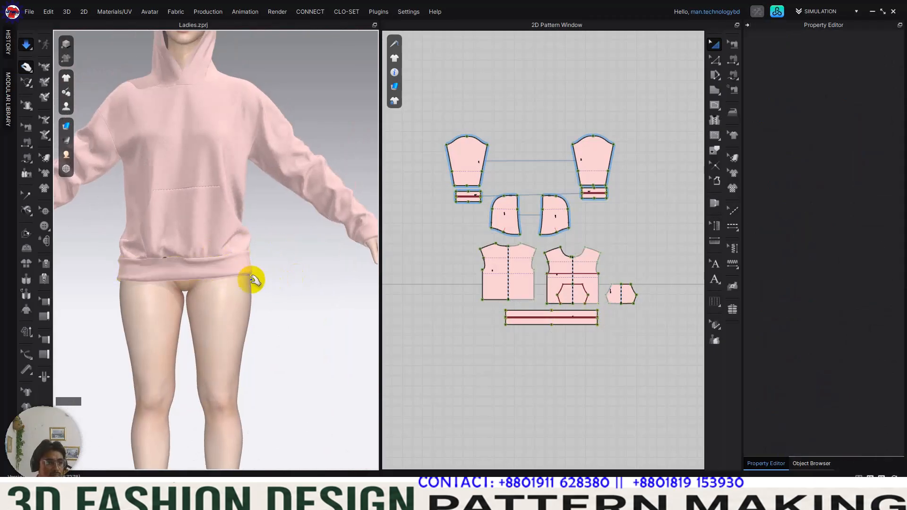
{"action": "key", "text": "space"}
Step: Save the project with the full hoody shown on the avatar from the front
{"action": "scroll", "coordinate": [320, 272], "scroll_direction": "down", "scroll_amount": 3}
{"action": "middle_click_drag", "start_coordinate": [321, 272], "coordinate": [350, 263]}
{"action": "scroll", "coordinate": [274, 299], "scroll_direction": "down", "scroll_amount": 1}
{"action": "scroll", "coordinate": [342, 259], "scroll_direction": "down", "scroll_amount": 1}
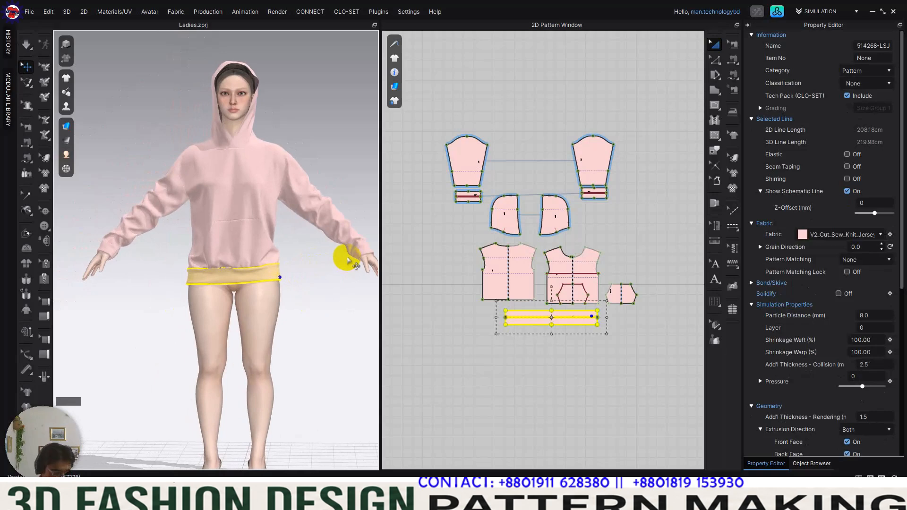
{"action": "key", "text": "ctrl+s"}
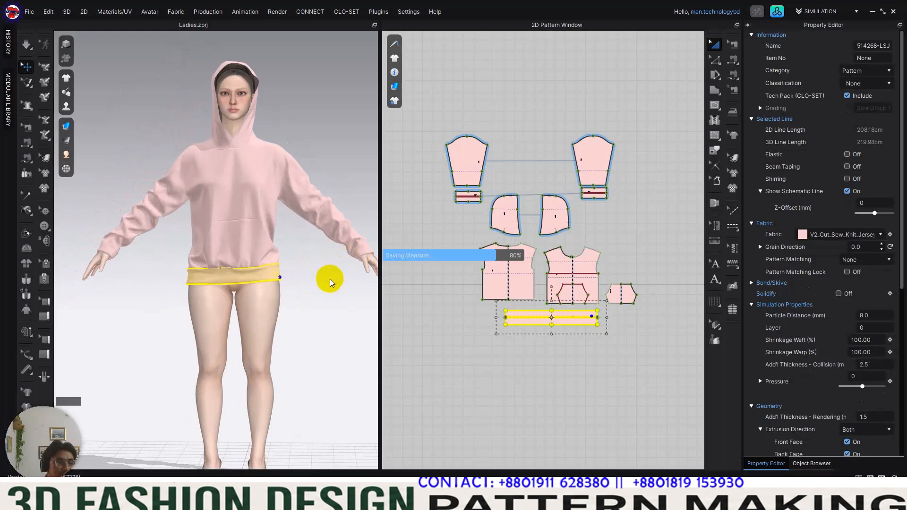